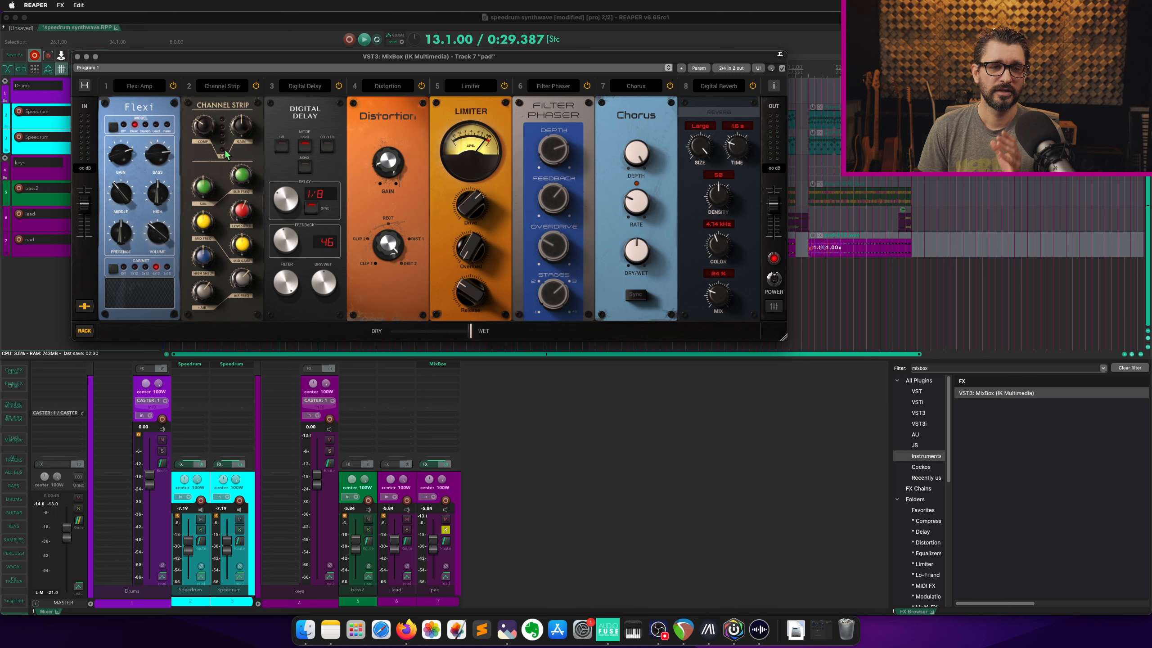
Set the Digital Delay module to L/R mode with a 1/16D delay time.
mouse_move(240, 131)
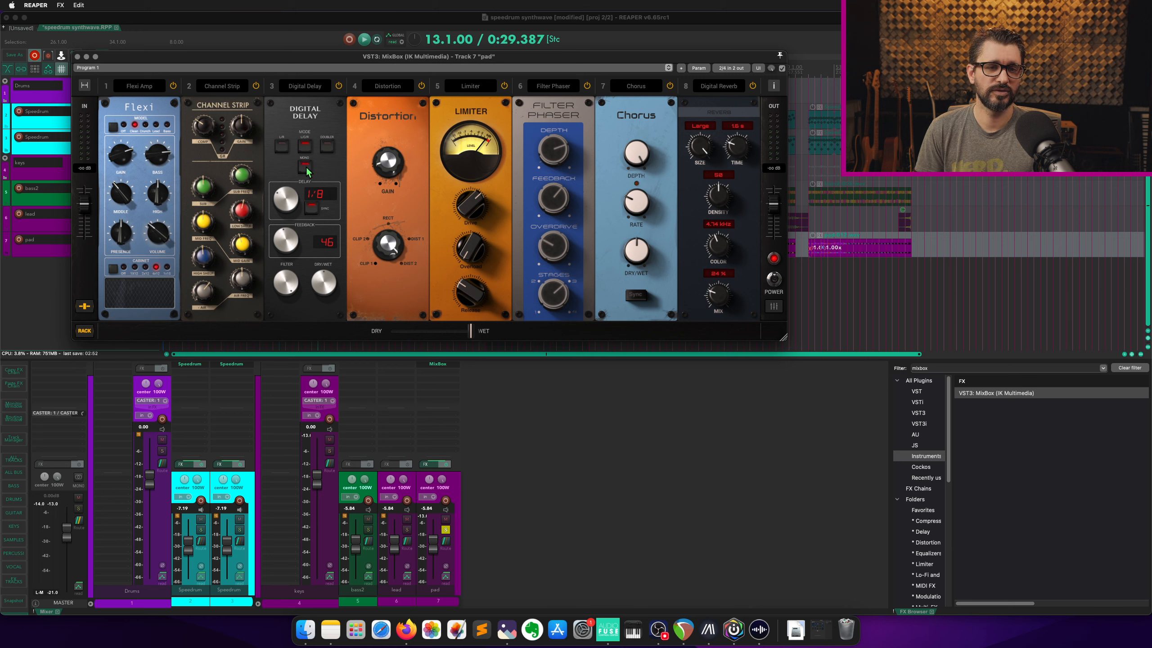
left_click(322, 150)
left_click(306, 150)
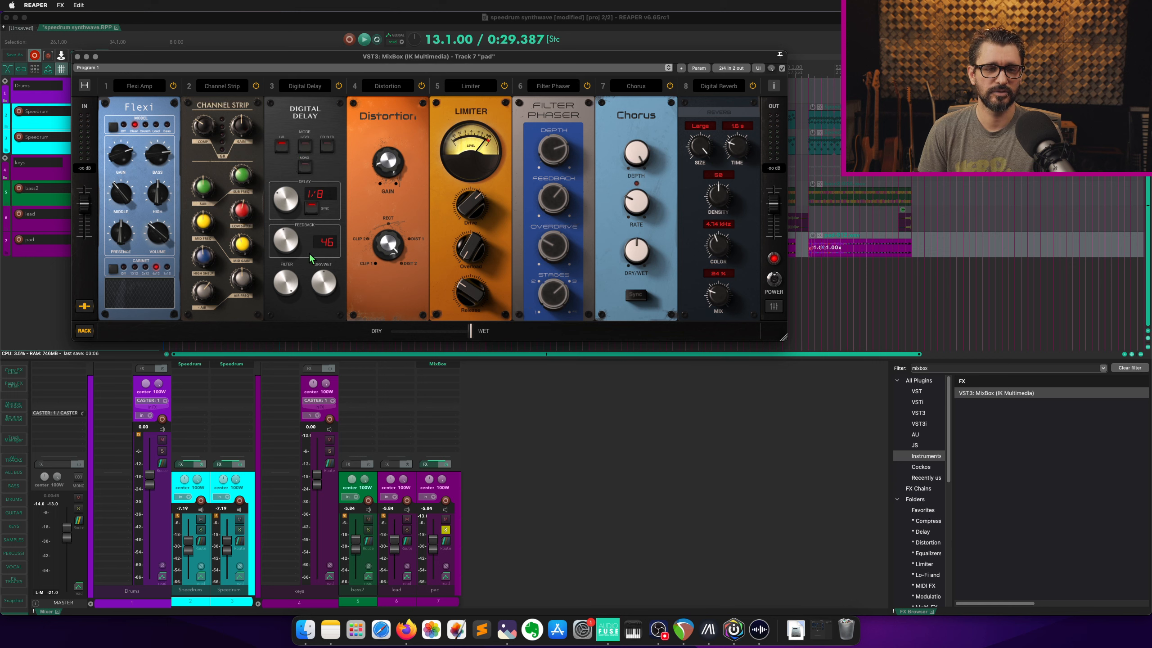
left_click(311, 208)
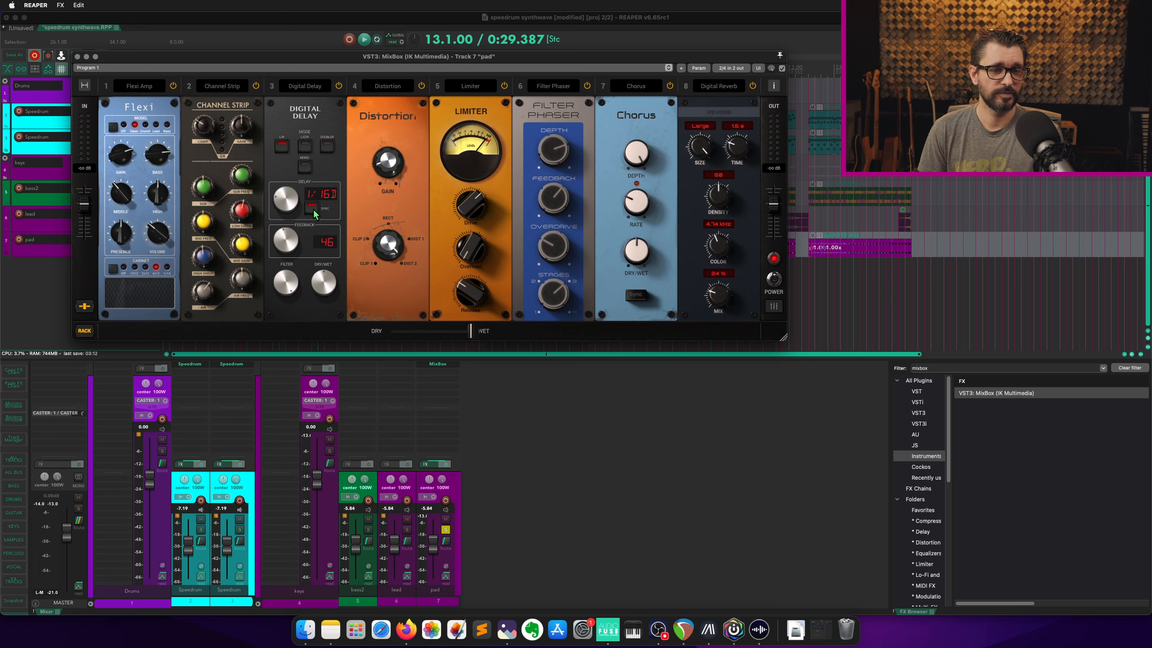
mouse_move(286, 291)
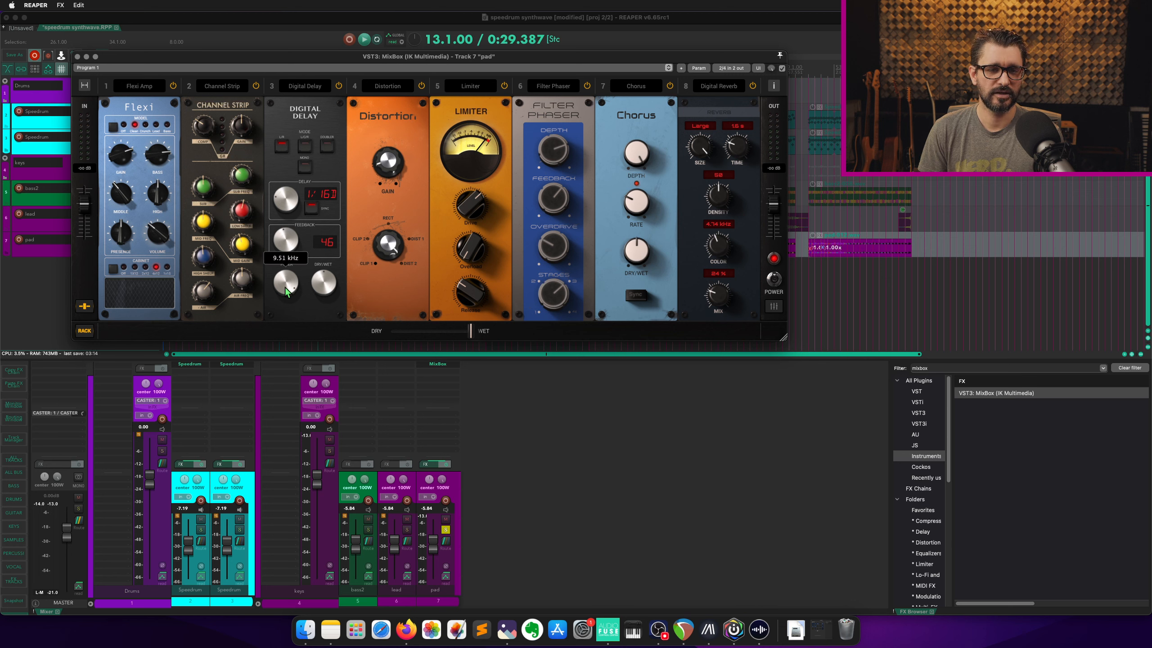
left_click_drag(287, 291, 318, 275)
Set the Distortion module's gain to +6.0 dB and adjust the Limiter's drive.
mouse_move(389, 169)
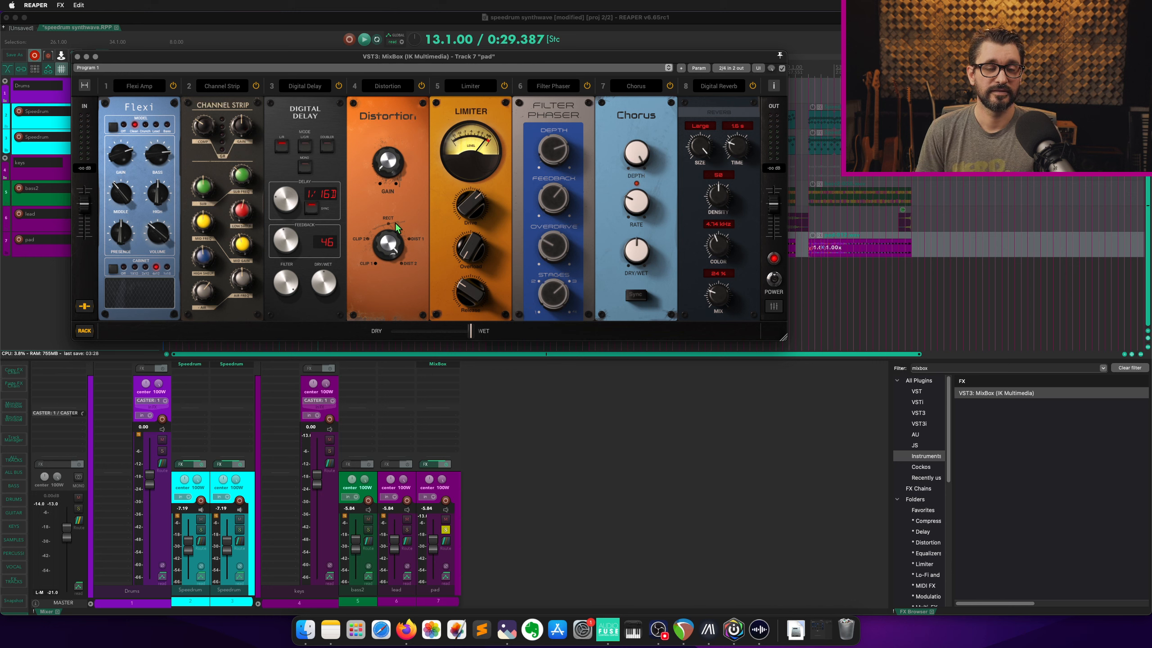
mouse_move(393, 196)
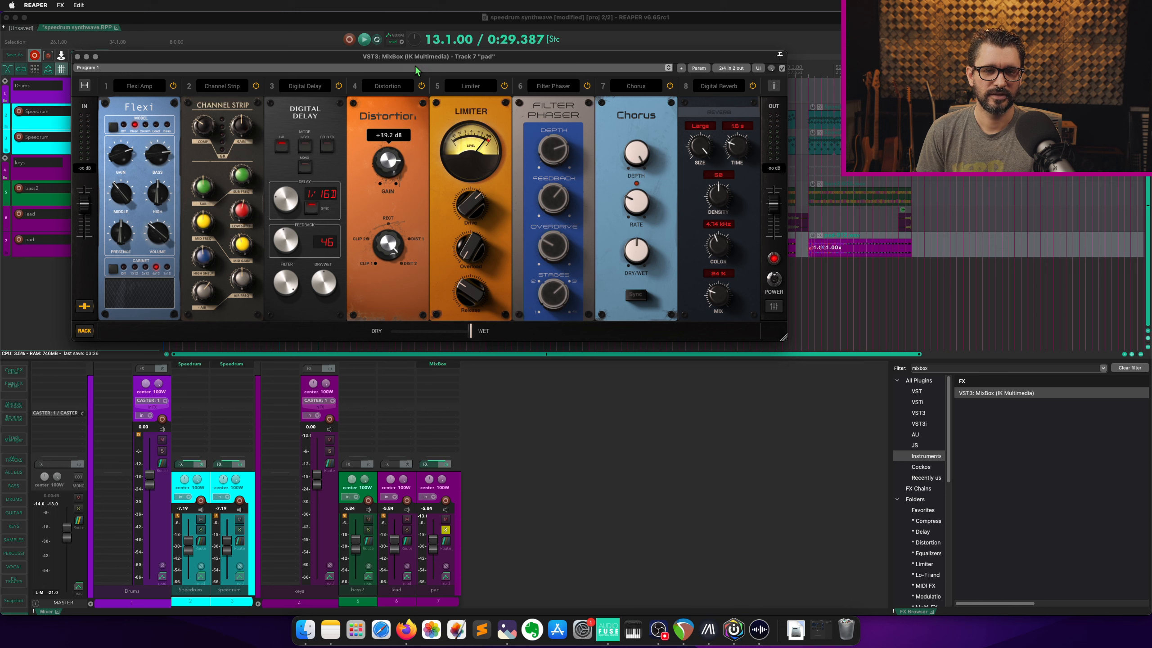
left_click_drag(391, 157, 392, 282)
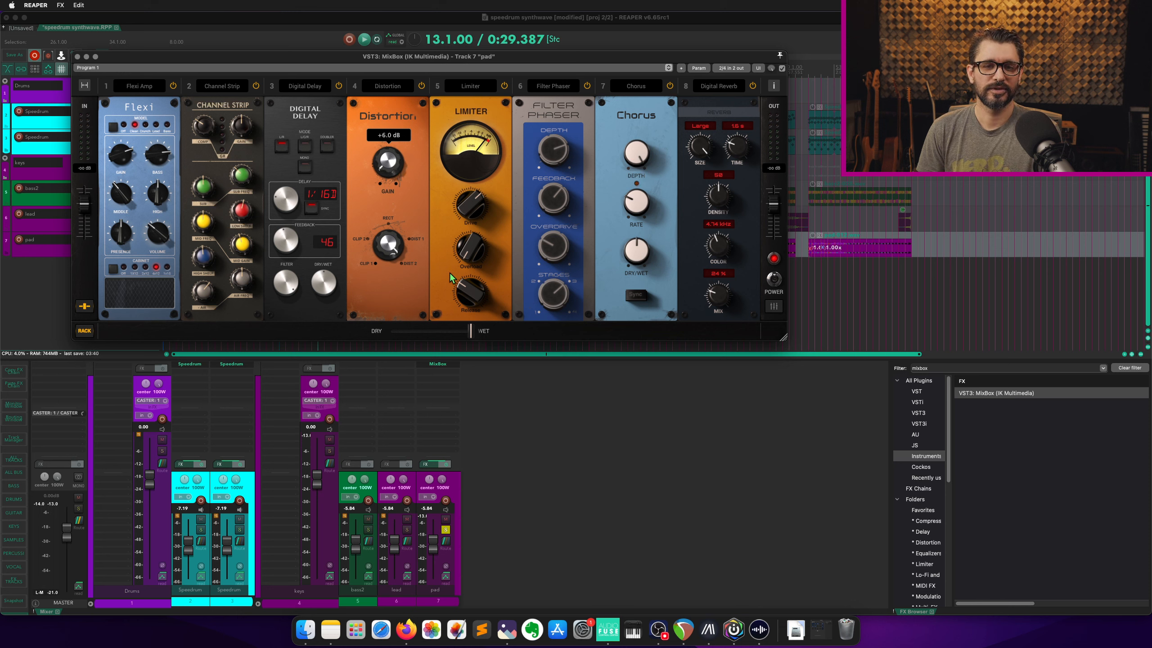
left_click_drag(471, 205, 475, 234)
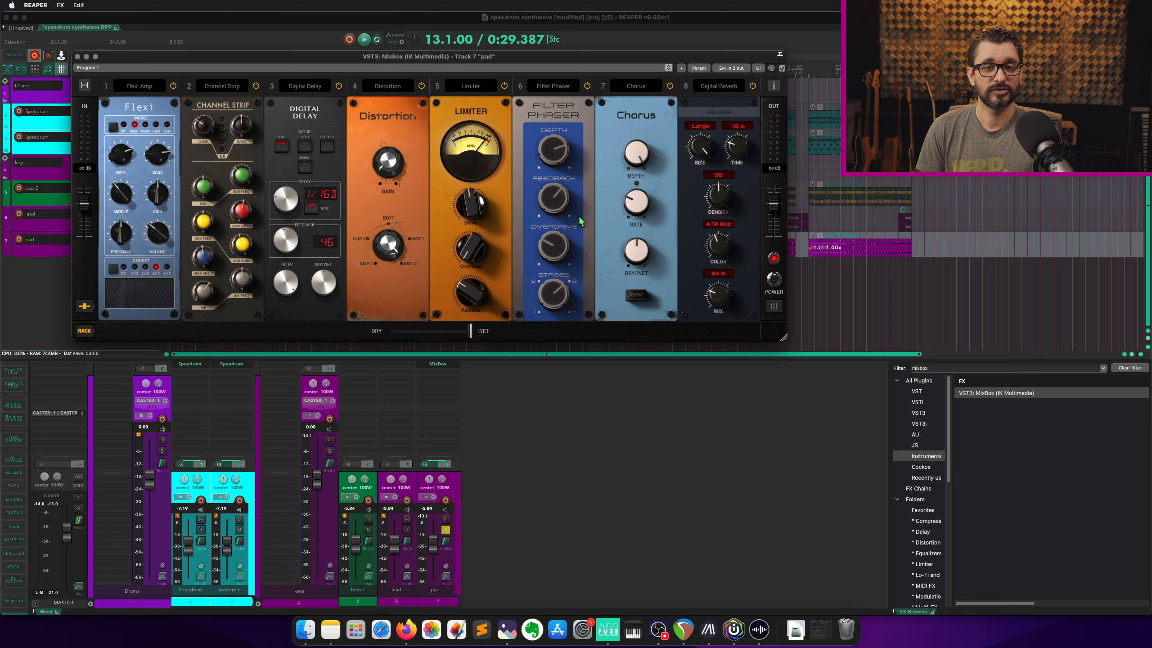
Set the Chorus module's depth to 39.
mouse_move(560, 157)
left_mouse_down()
mouse_move(561, 191)
mouse_move(559, 174)
left_mouse_up()
left_click_drag(638, 156, 638, 199)
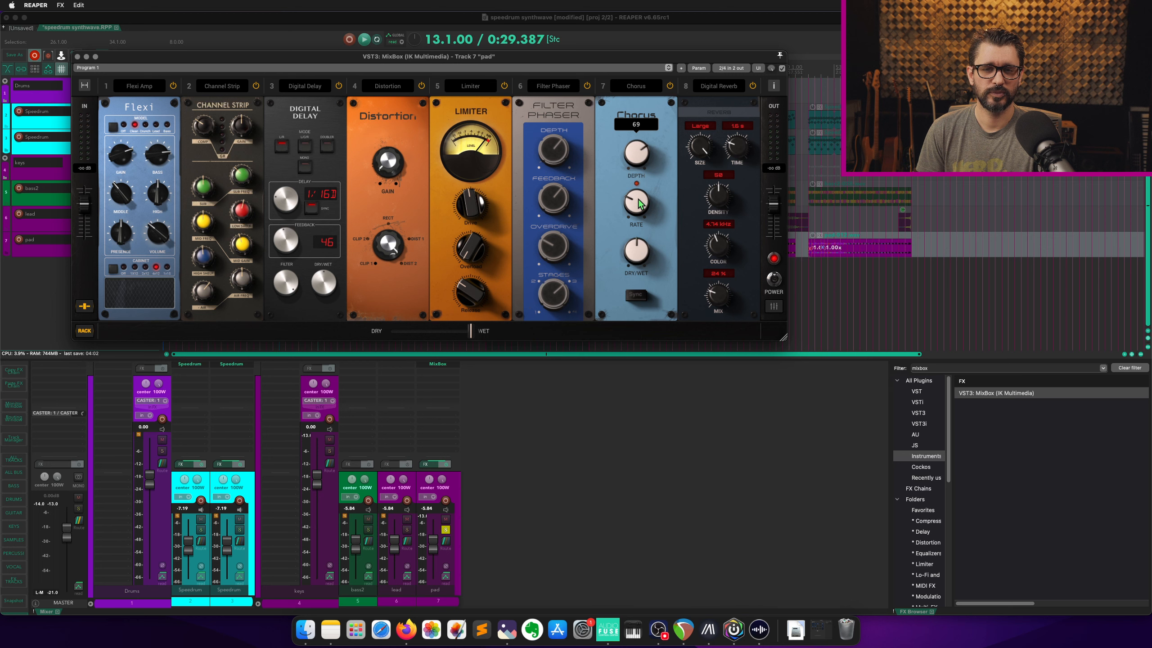
left_click_drag(633, 153, 640, 196)
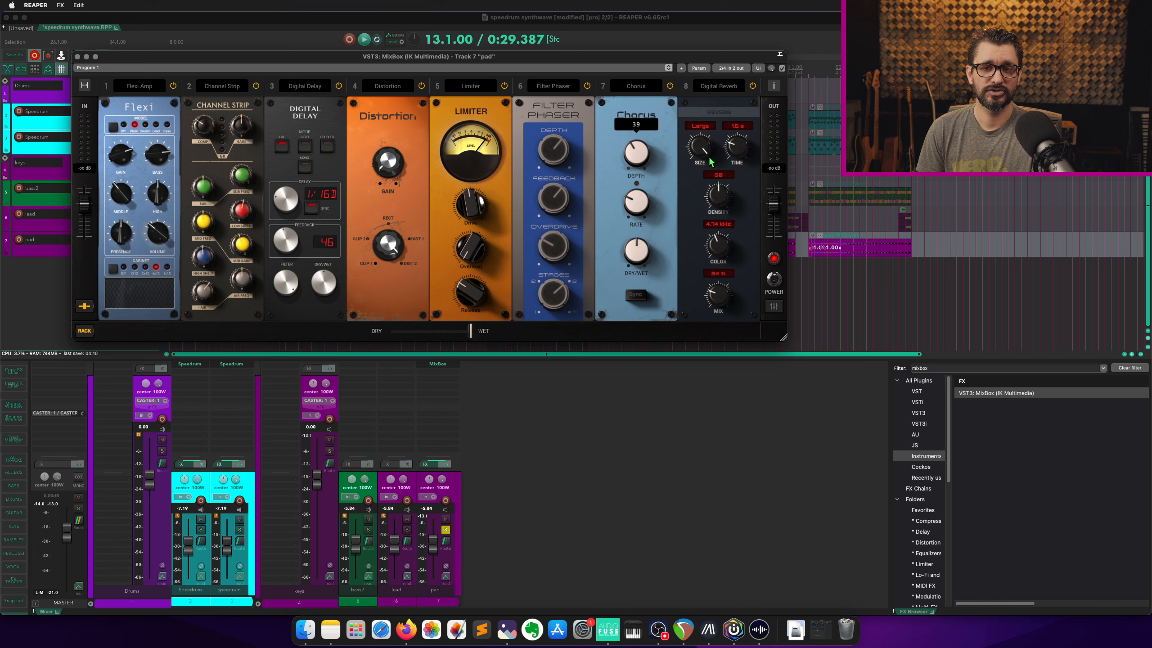
left_click_drag(710, 158, 714, 134)
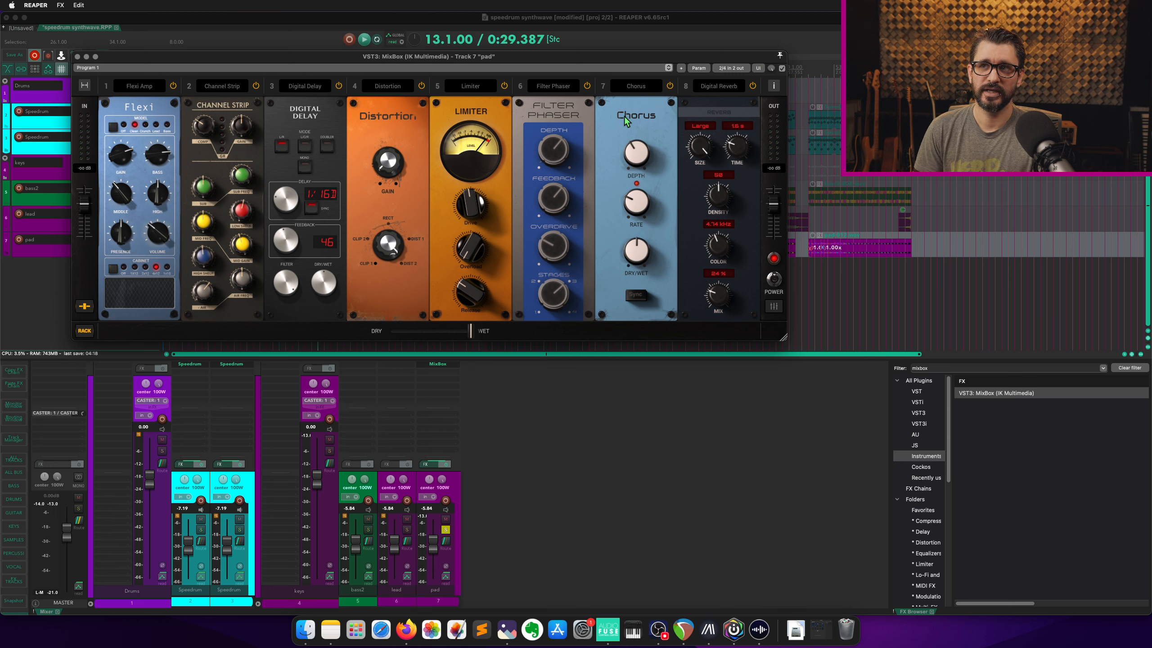
Reorder the rack by placing Chorus directly before the Limiter and Digital Reverb directly before Digital Delay.
left_click_drag(624, 116, 481, 125)
left_click_drag(729, 117, 358, 139)
Shrink the rack to its four-slot view, look through the hidden modules, and restore the full eight-slot view.
left_click(84, 85)
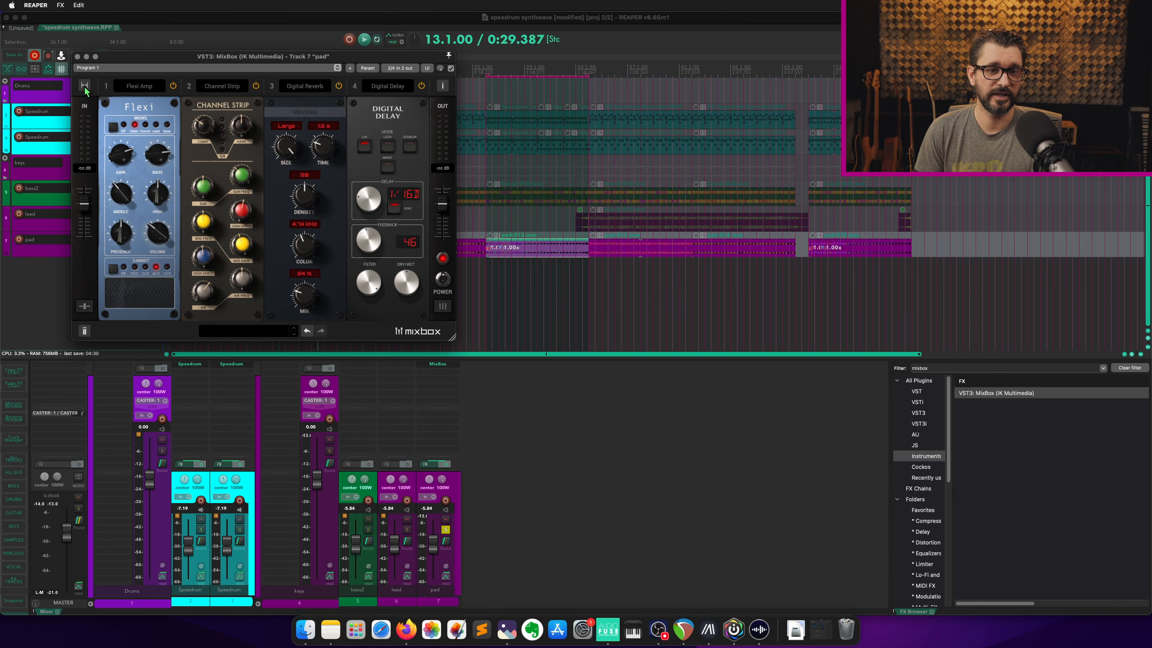
left_click(84, 86)
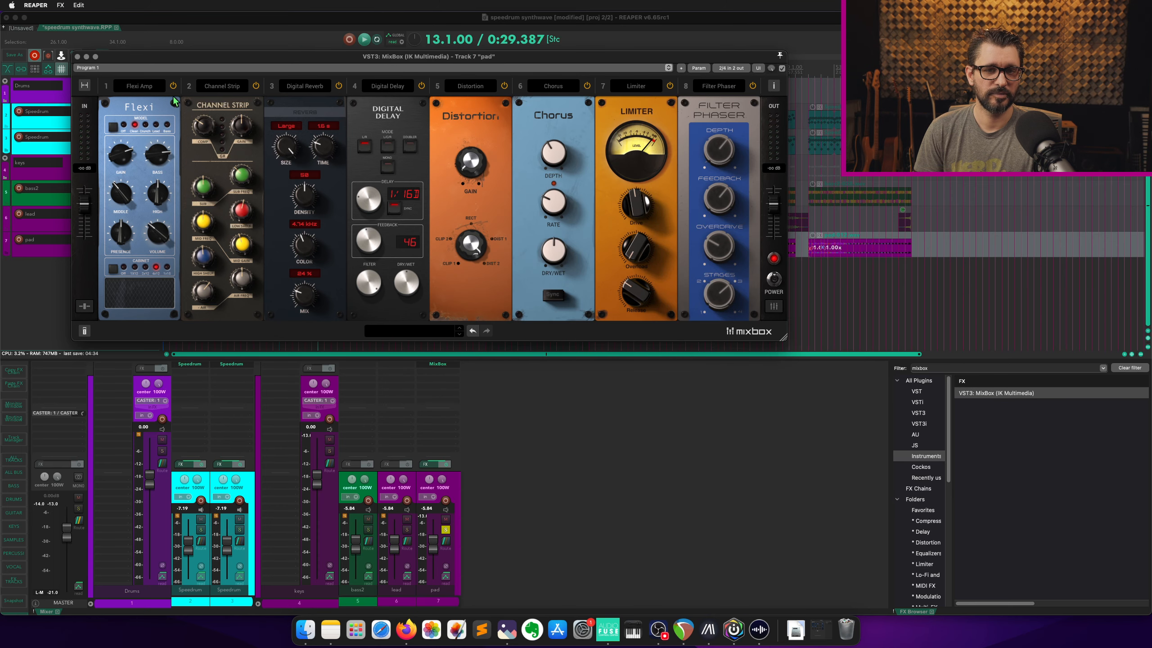
left_click(84, 85)
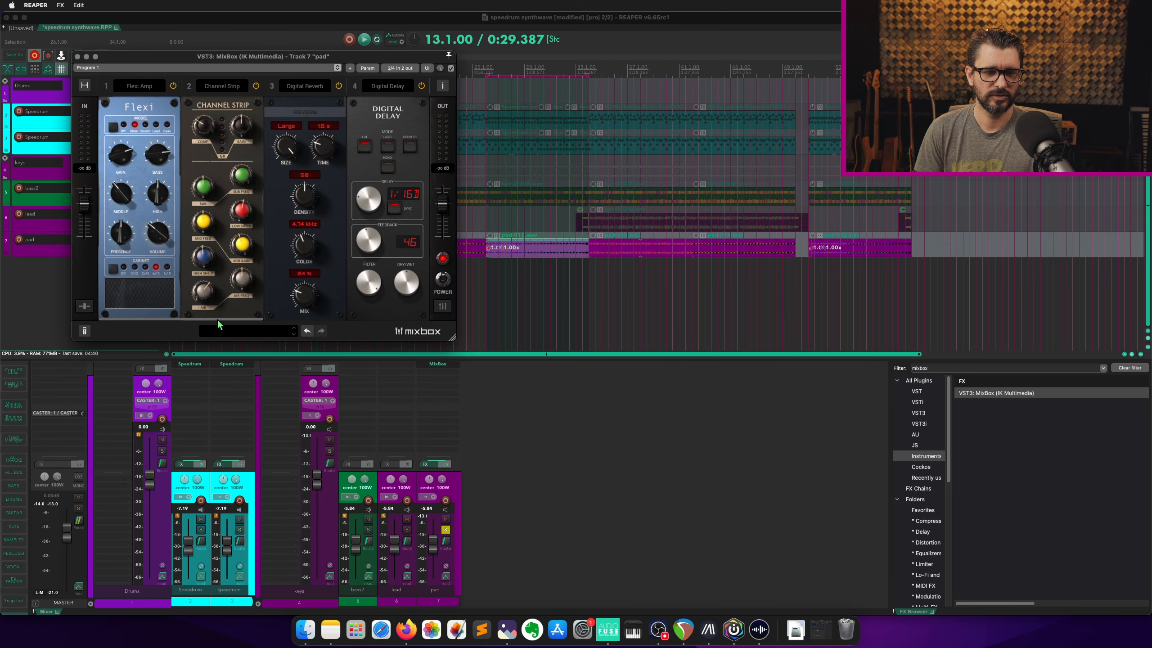
left_click_drag(220, 319, 384, 315)
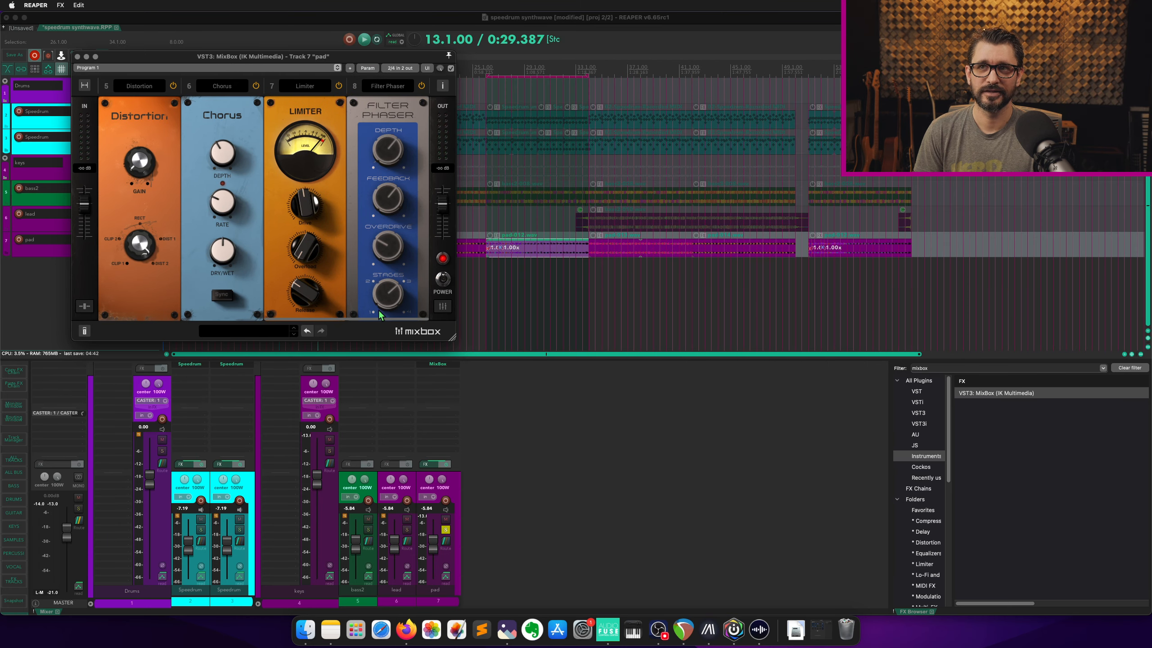
left_click(85, 86)
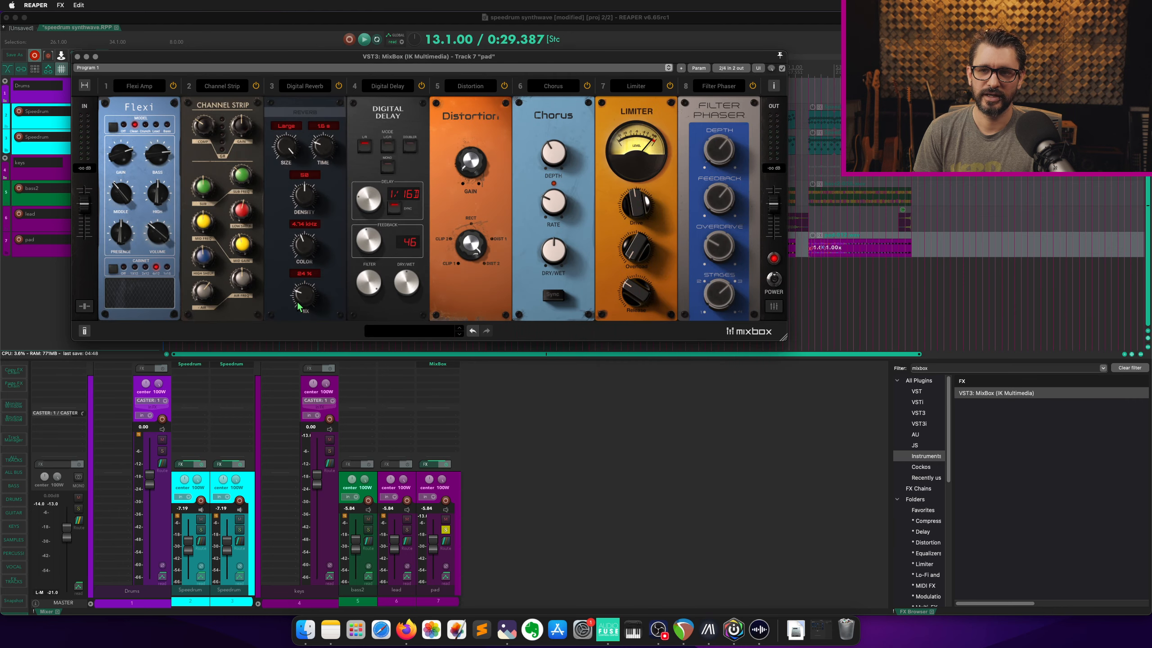
left_click(86, 86)
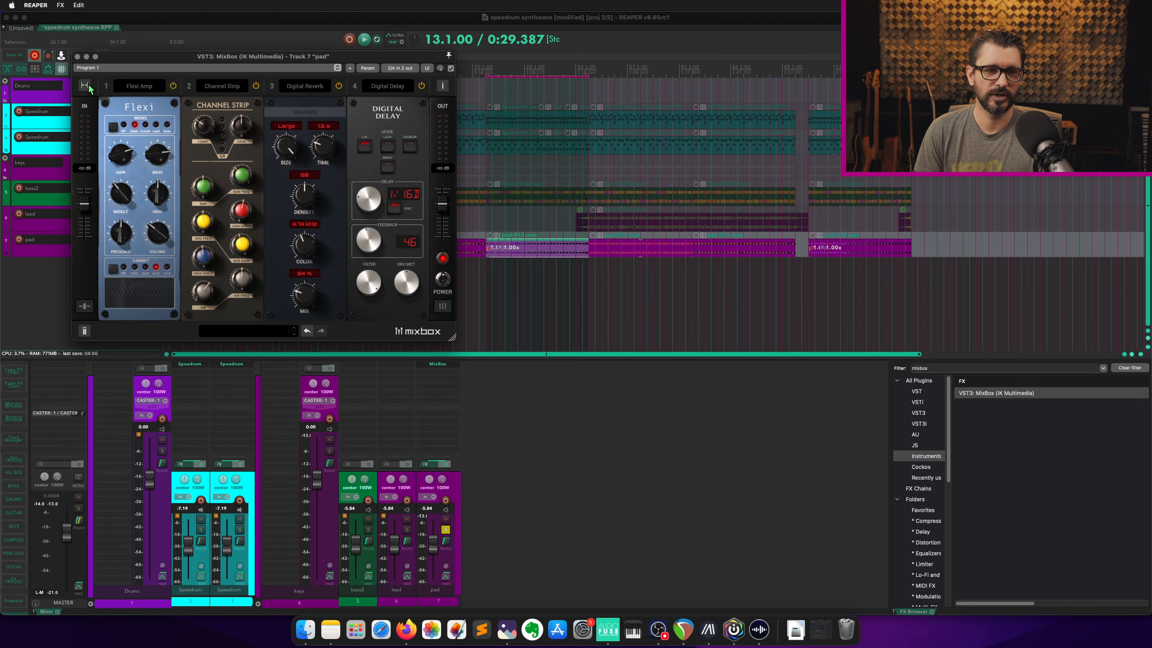
left_click(88, 87)
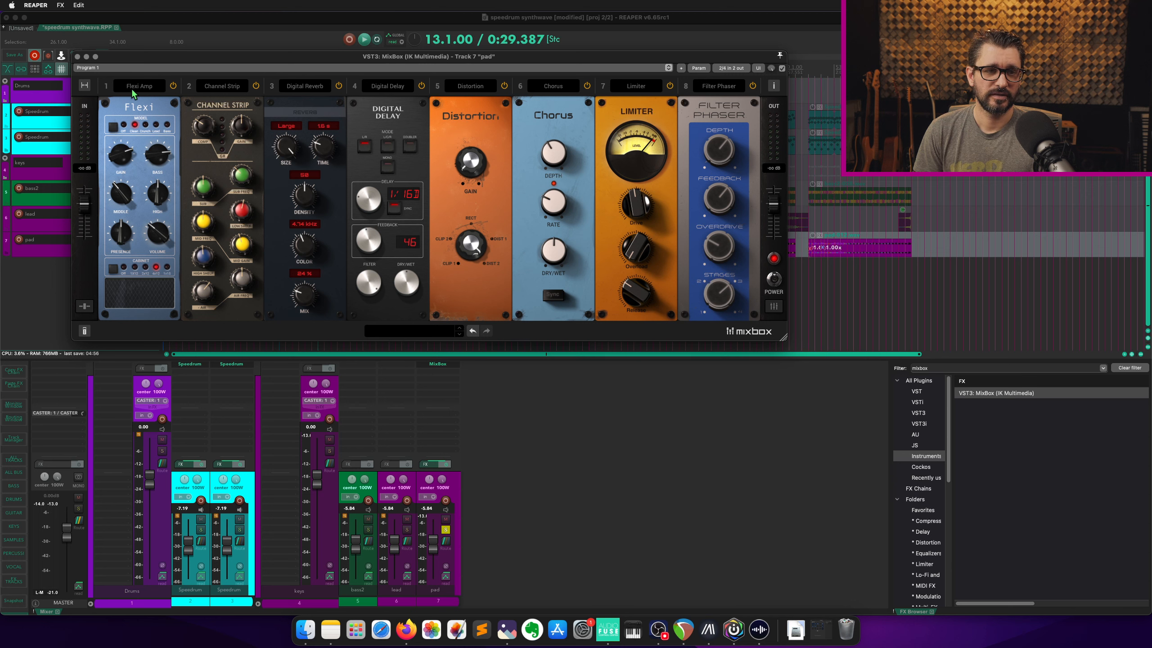
Examine the module categories available for slot 1, including Distortion, EQ, Modulation, Reverb and Saturation, without replacing Flexi Amp.
left_click(132, 93)
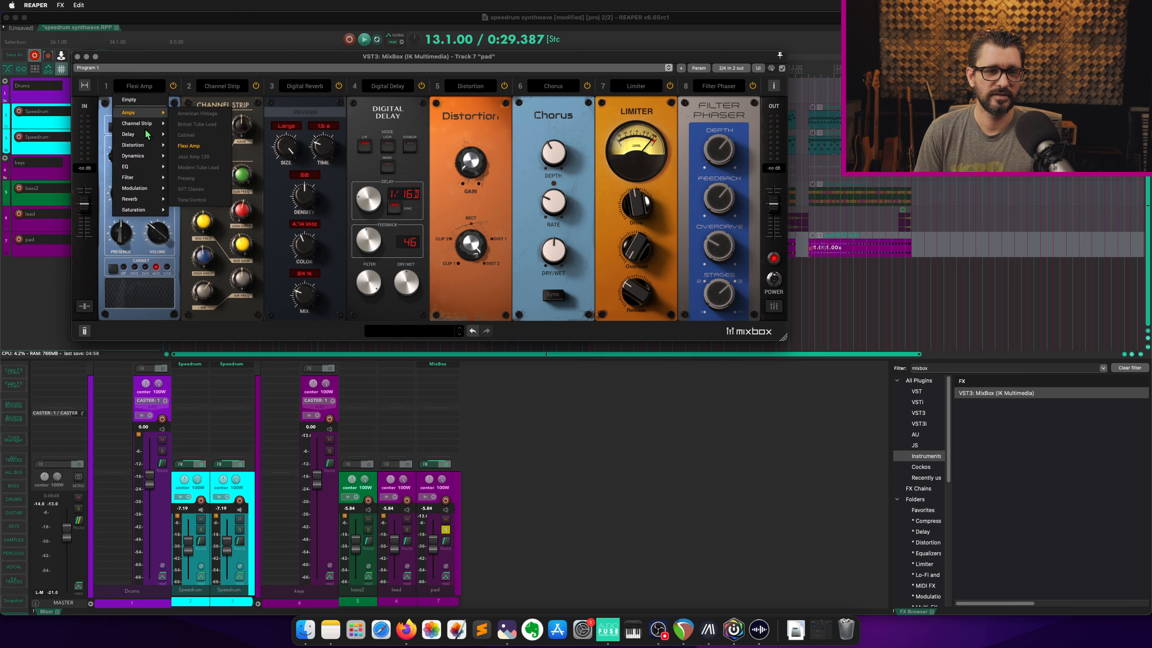
mouse_move(146, 146)
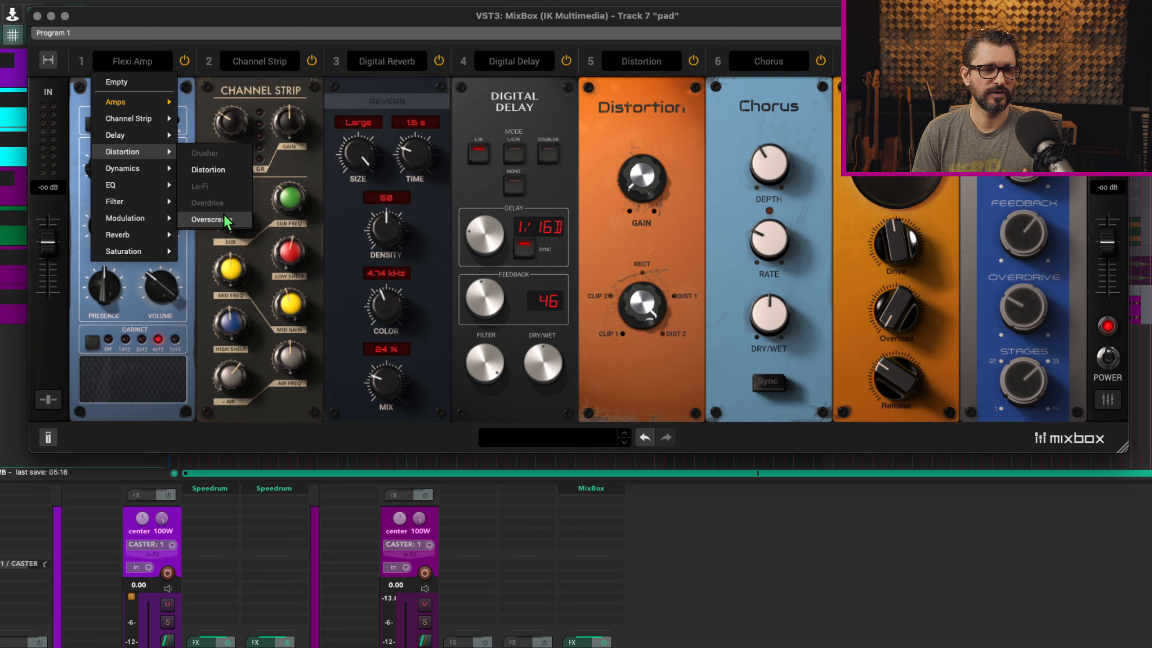
mouse_move(146, 169)
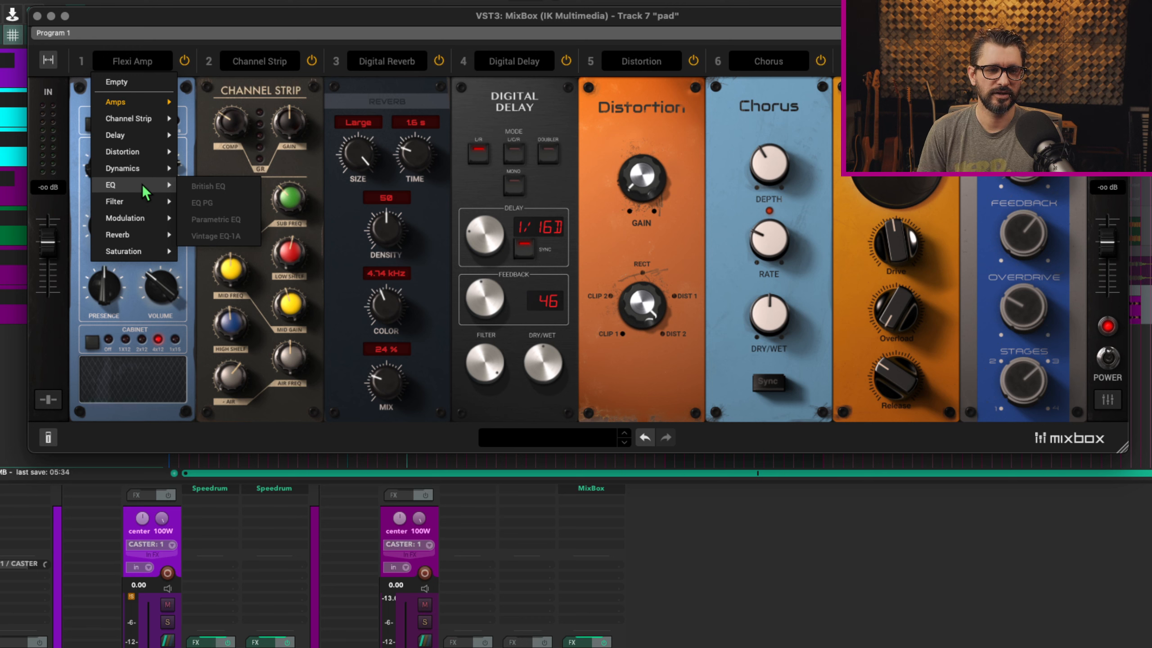
mouse_move(140, 205)
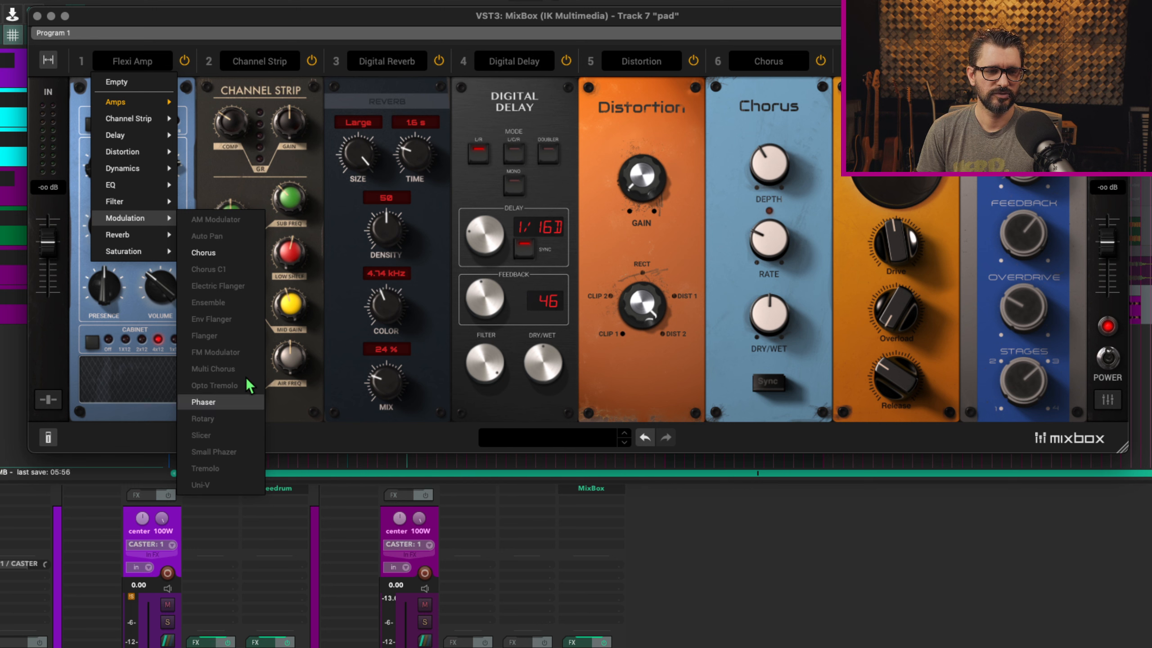
mouse_move(173, 235)
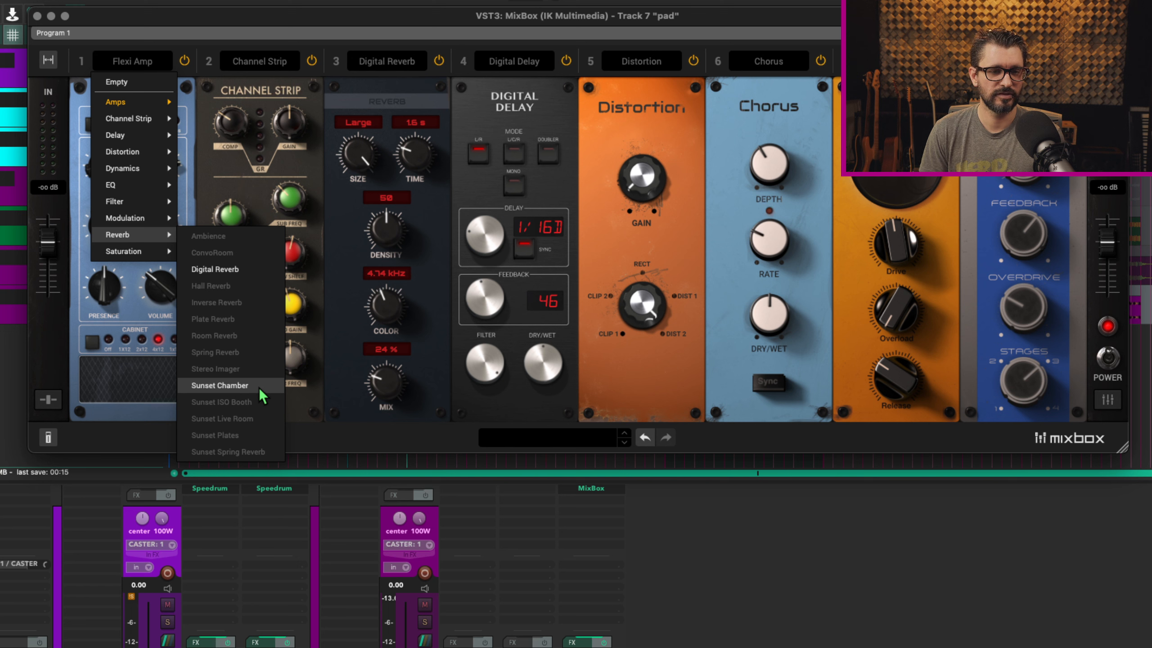
mouse_move(168, 251)
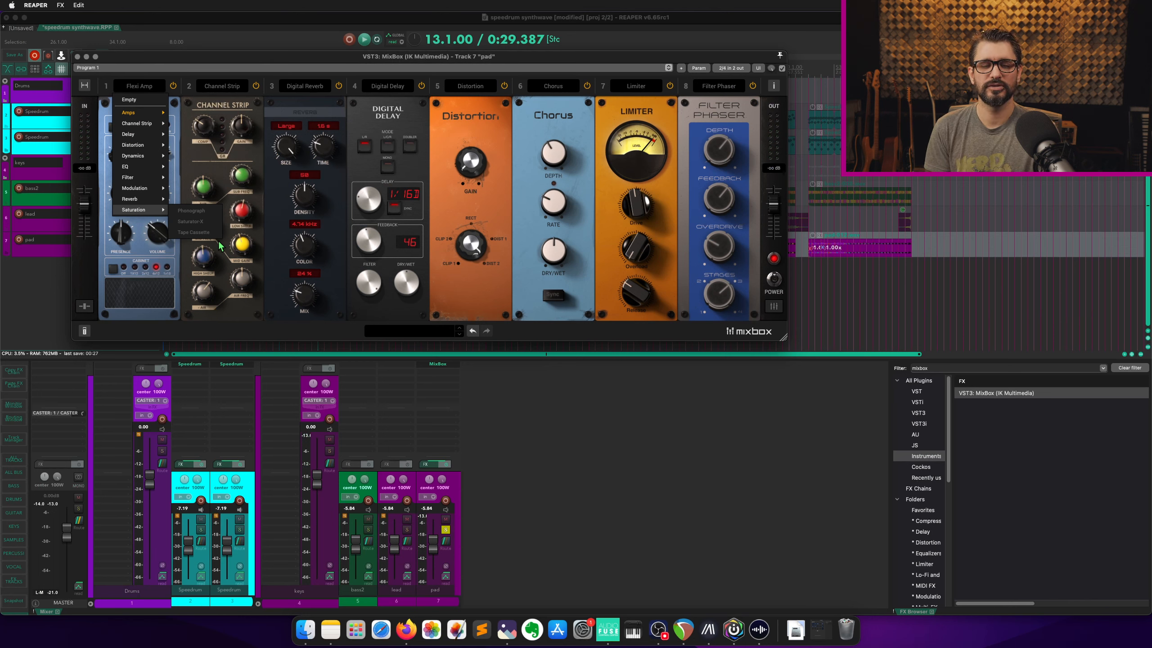
left_click(184, 257)
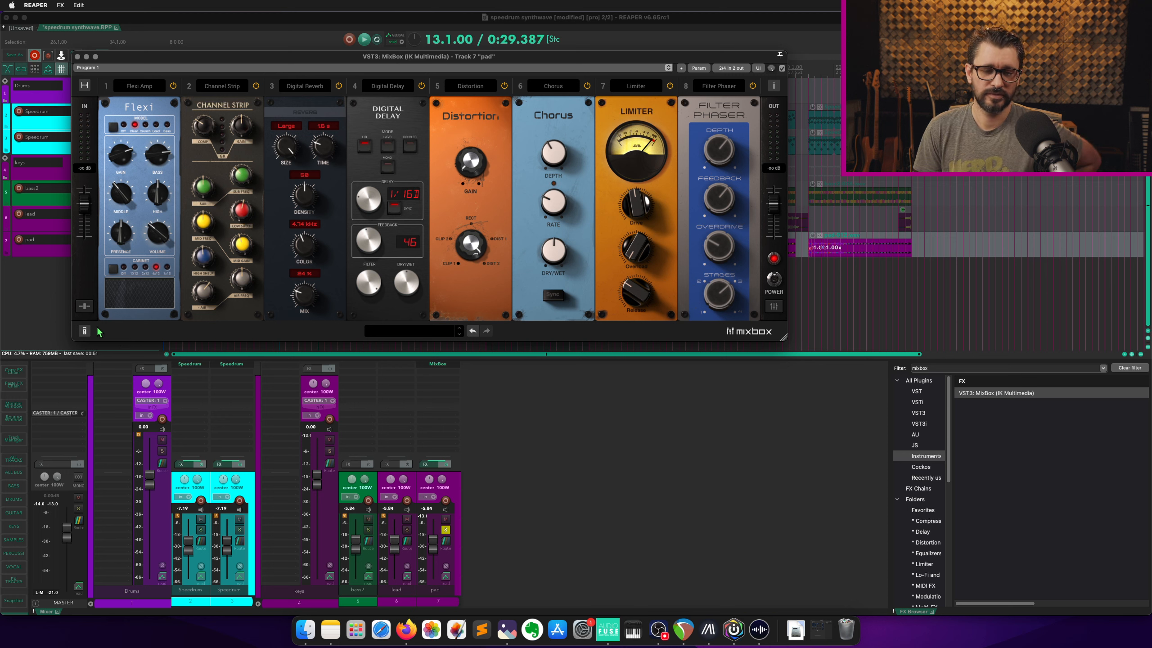
Load the Mode Crunch preset on the Flexi Amp module after checking the rack presets, and look at the Channel Strip's presets.
left_click(442, 335)
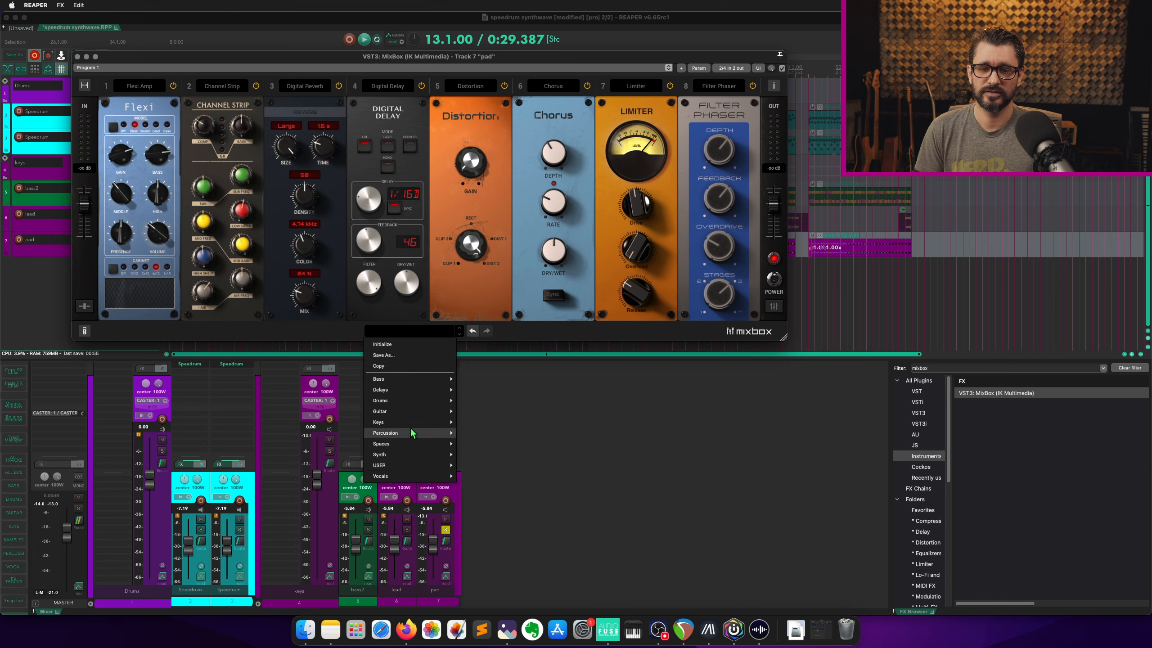
left_click(353, 335)
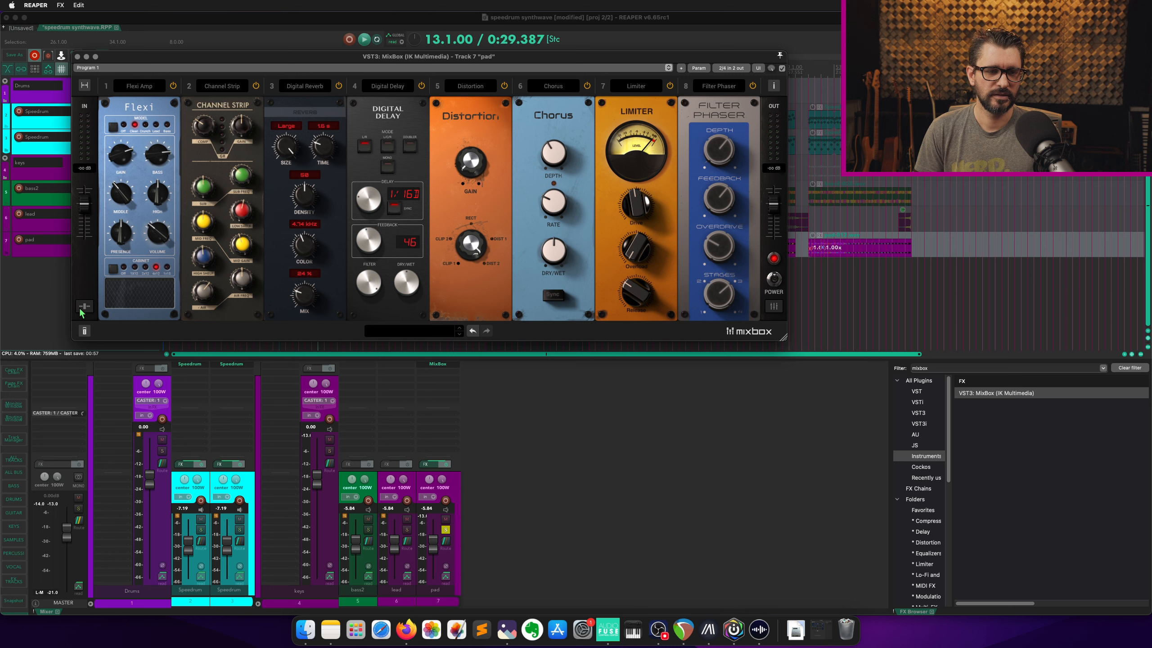
left_click(86, 333)
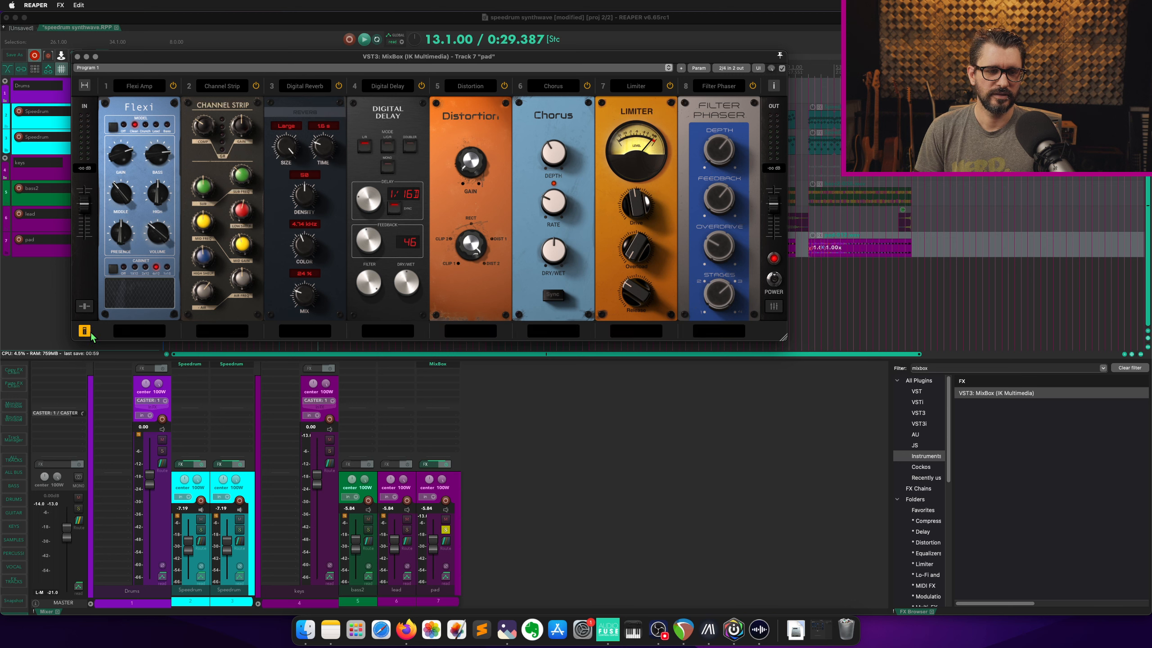
left_click(150, 334)
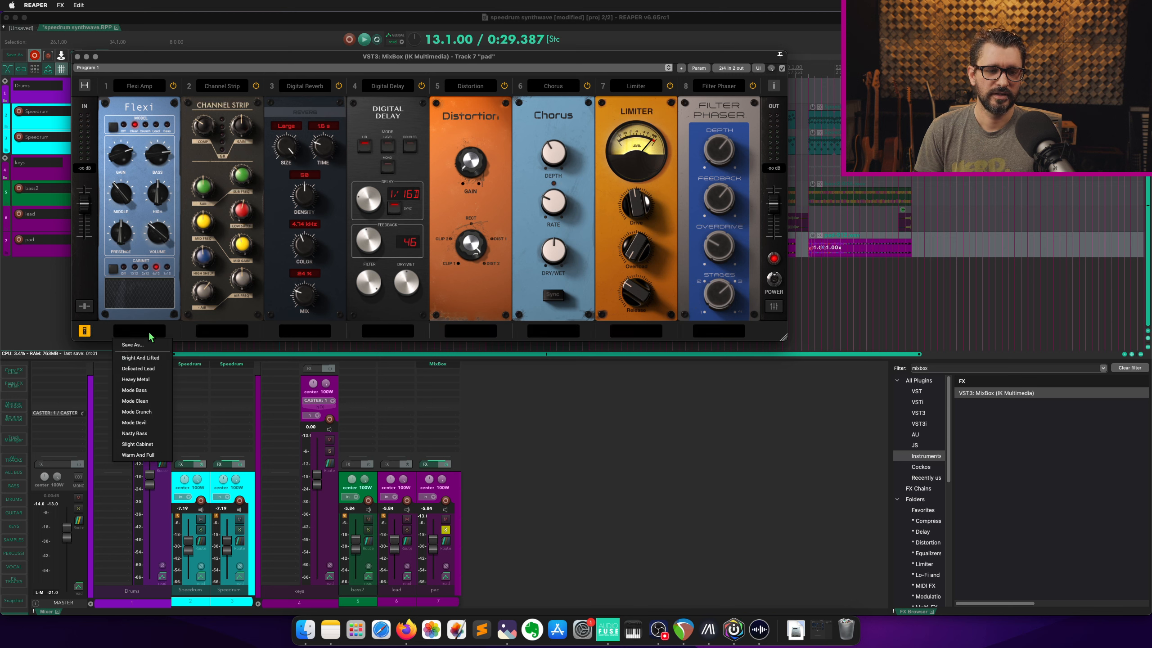
left_click(141, 412)
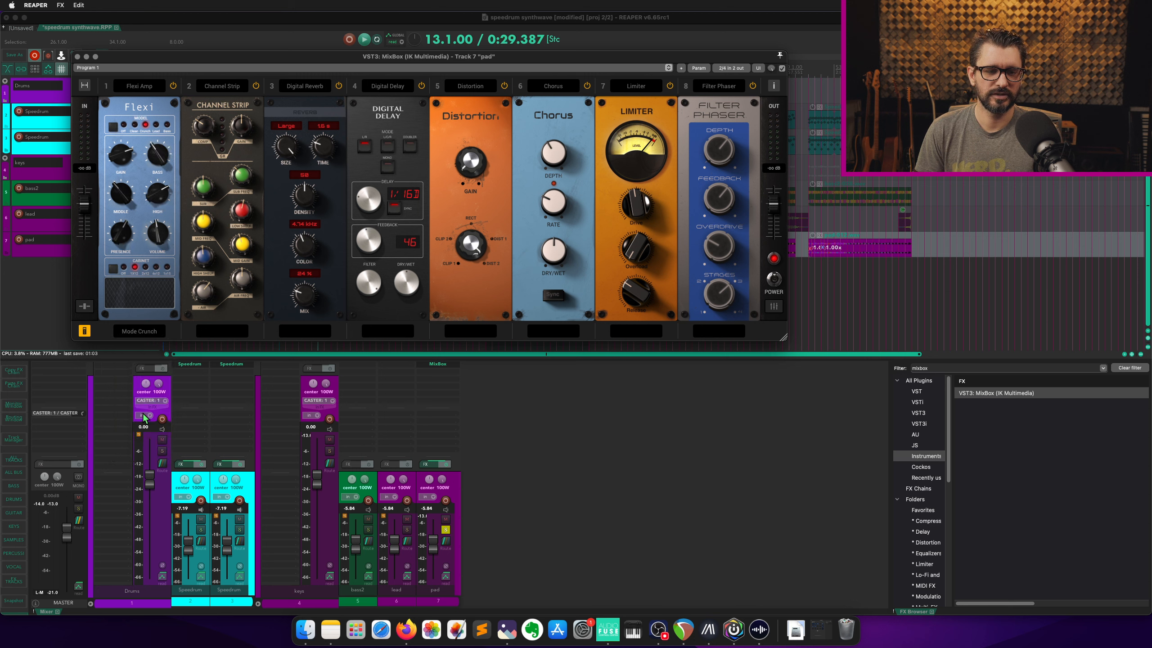
left_click(213, 335)
left_click(227, 400)
left_click(85, 333)
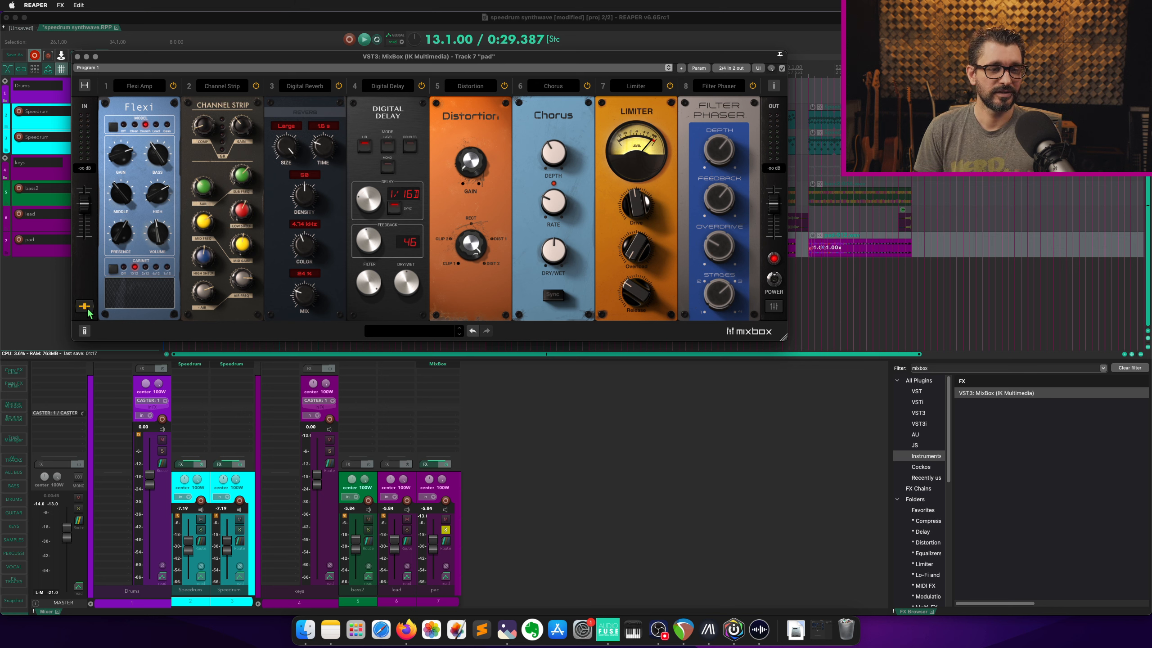
Show the dry/wet controls, keep Flexi Amp and the whole rack at 100%, and return to the per-module mix.
left_click(89, 312)
mouse_move(159, 333)
left_mouse_down()
mouse_move(119, 337)
mouse_move(158, 335)
left_mouse_up()
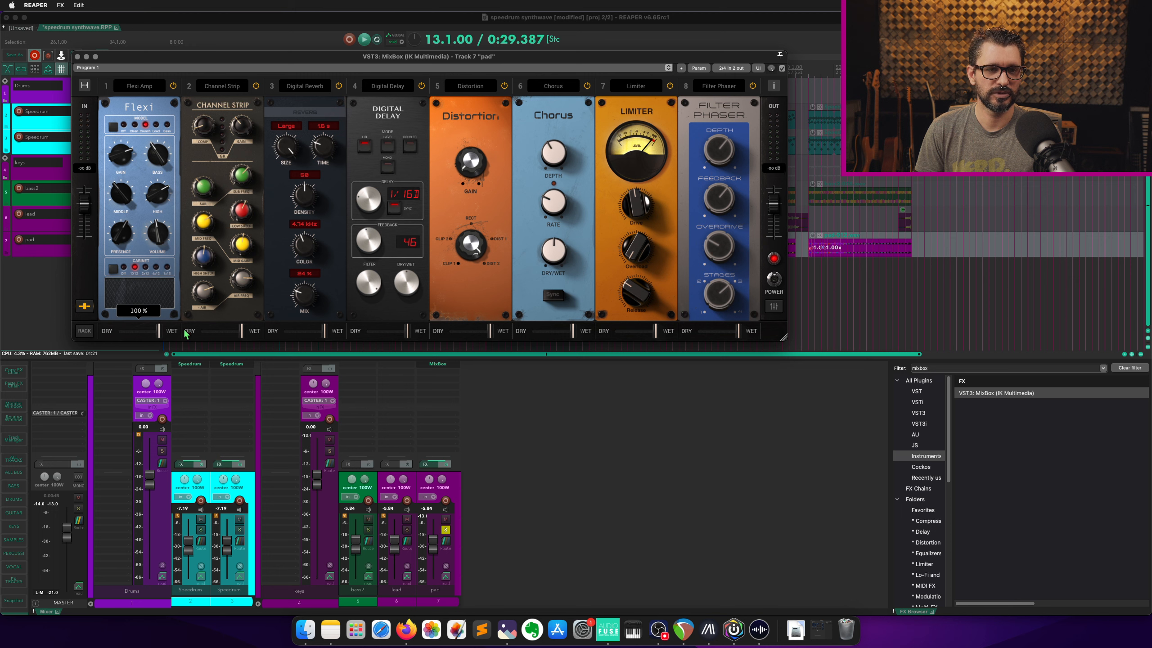
left_click(88, 334)
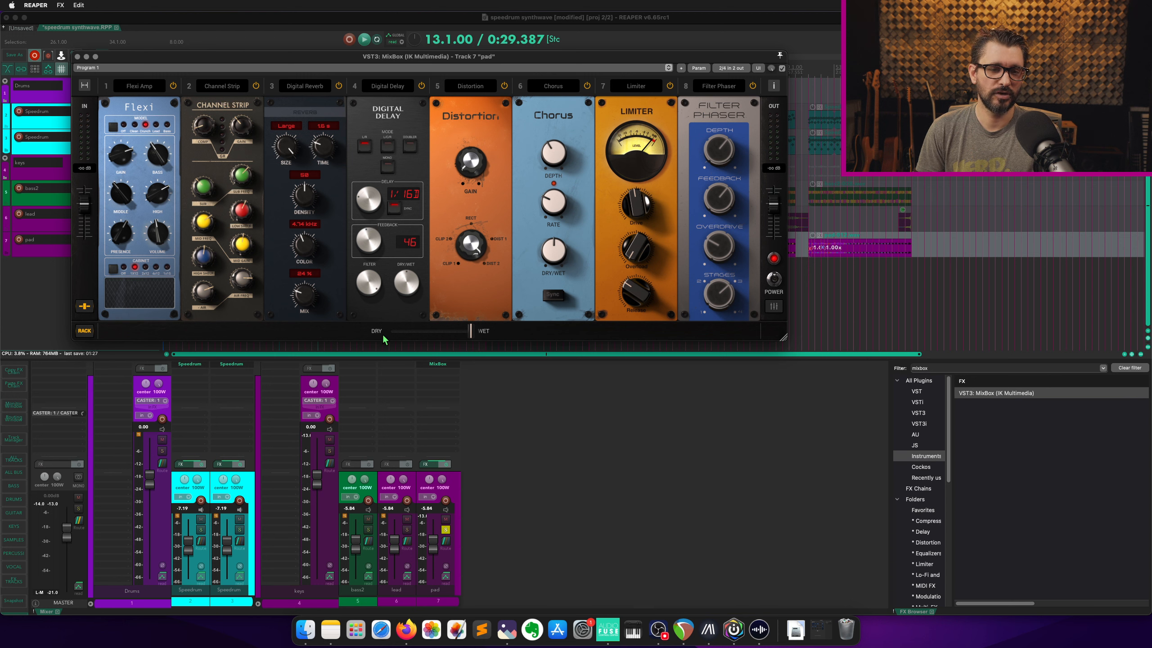
mouse_move(469, 337)
left_mouse_down()
mouse_move(431, 337)
mouse_move(470, 336)
left_mouse_up()
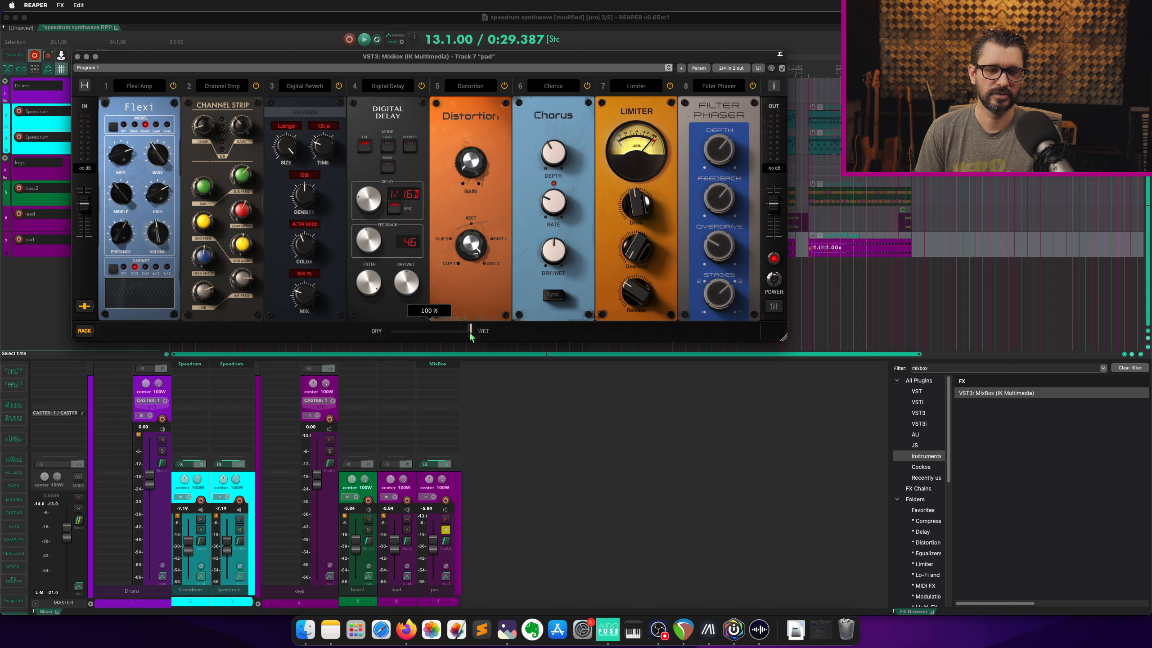
left_click(89, 332)
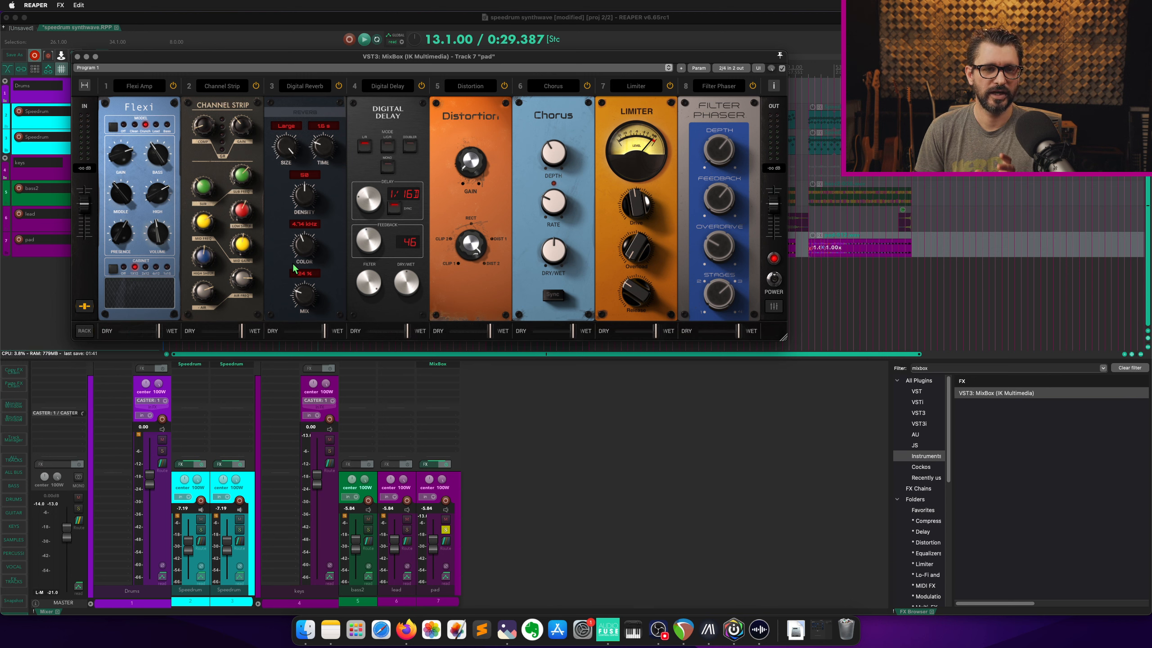
Raise the Digital Reverb's mix and set the Flexi Amp's dry/wet to 47%, toggling the dry/wet controls off and on again.
mouse_move(303, 297)
left_mouse_down()
mouse_move(302, 219)
mouse_move(303, 279)
left_mouse_up()
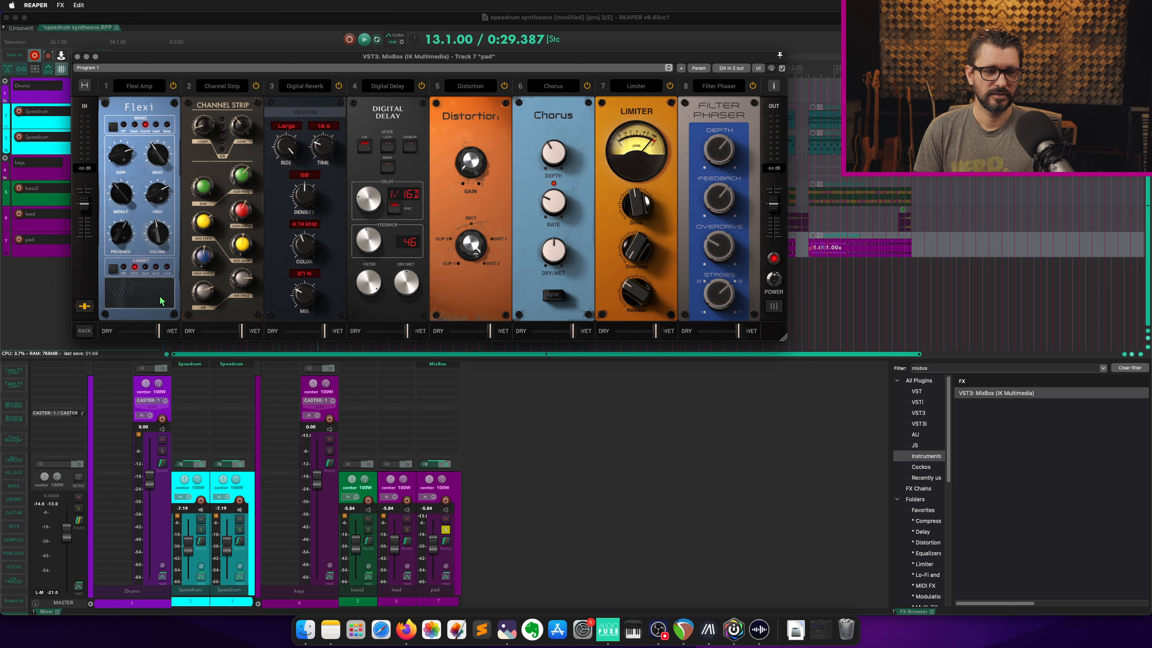
mouse_move(158, 331)
left_mouse_down()
mouse_move(119, 334)
mouse_move(137, 336)
left_mouse_up()
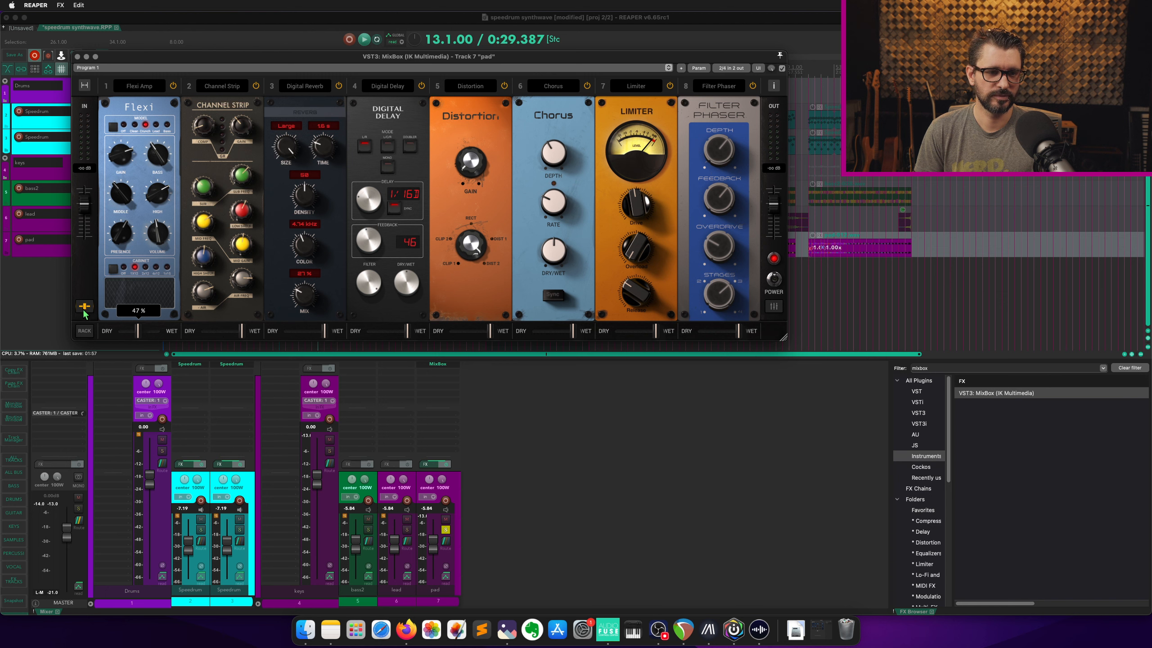
left_click(89, 326)
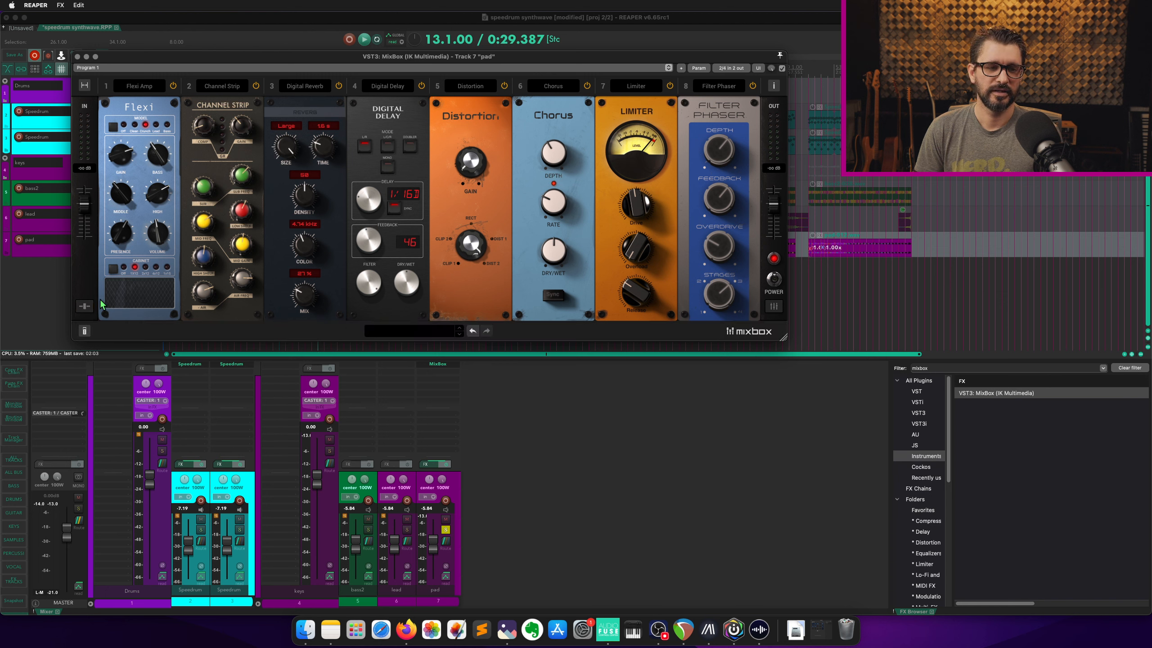
left_click(84, 307)
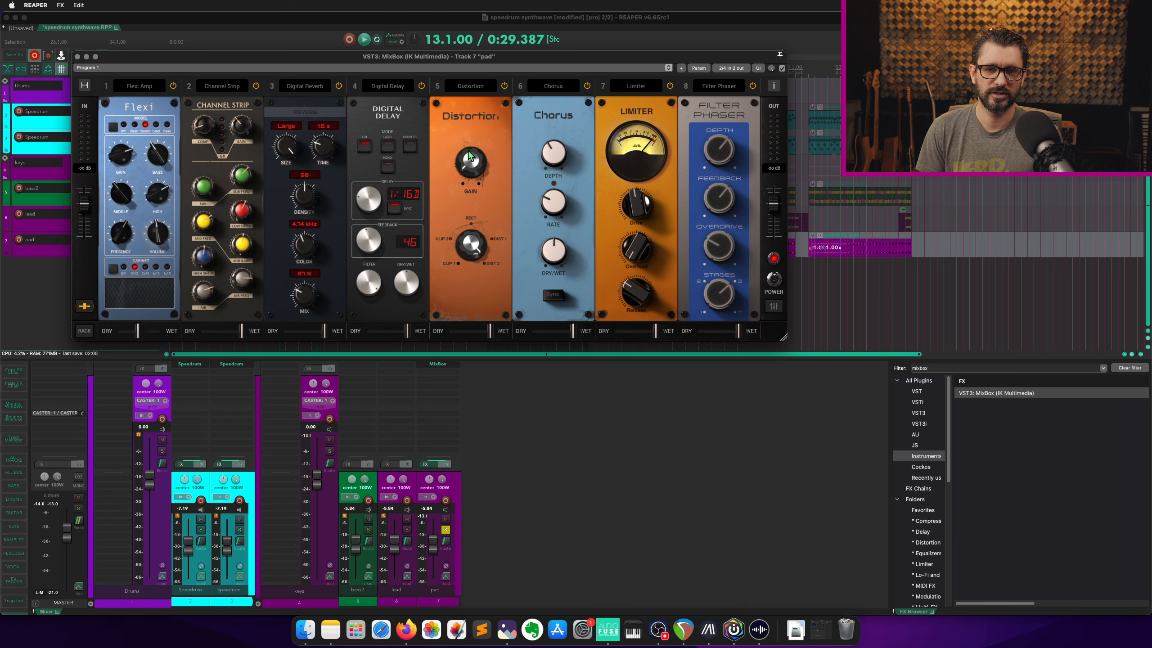
Raise the Distortion module's gain to +20.1 dB, leaving its dry/wet fully wet.
mouse_move(470, 169)
scroll(469, 169, "up", 5)
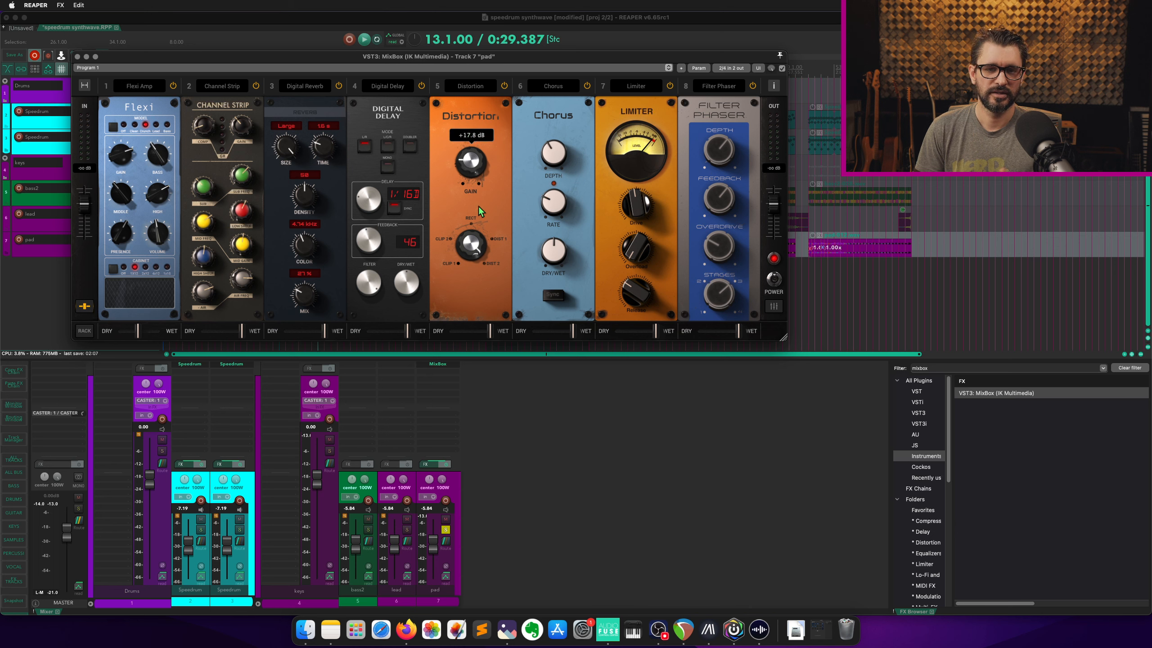
scroll(467, 162, "up", 1)
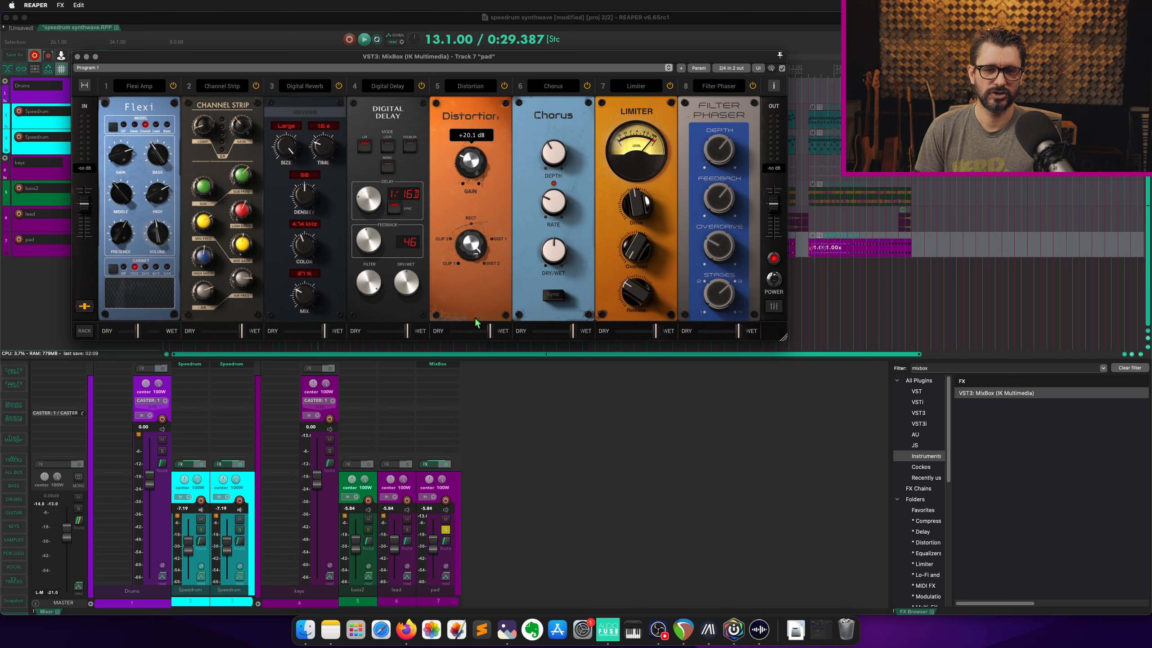
mouse_move(491, 333)
left_mouse_down()
mouse_move(453, 334)
mouse_move(491, 334)
left_mouse_up()
Hide the dry/wet controls and examine the whole-rack presets and the Digital Reverb's module presets without loading any.
left_click(86, 307)
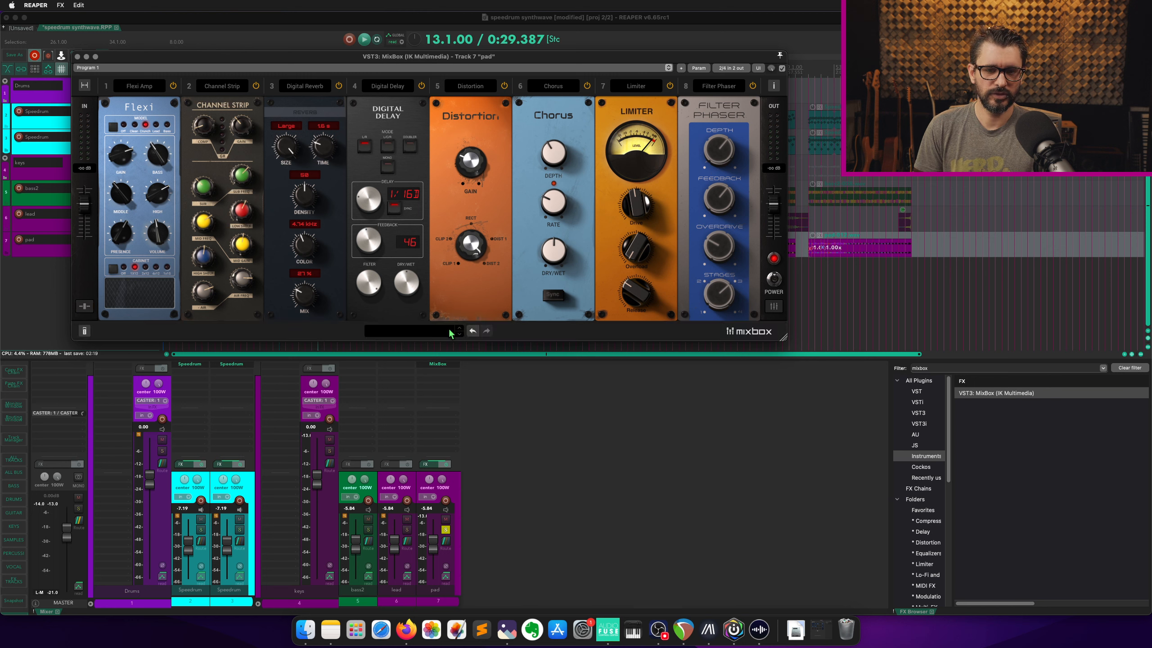
left_click(447, 331)
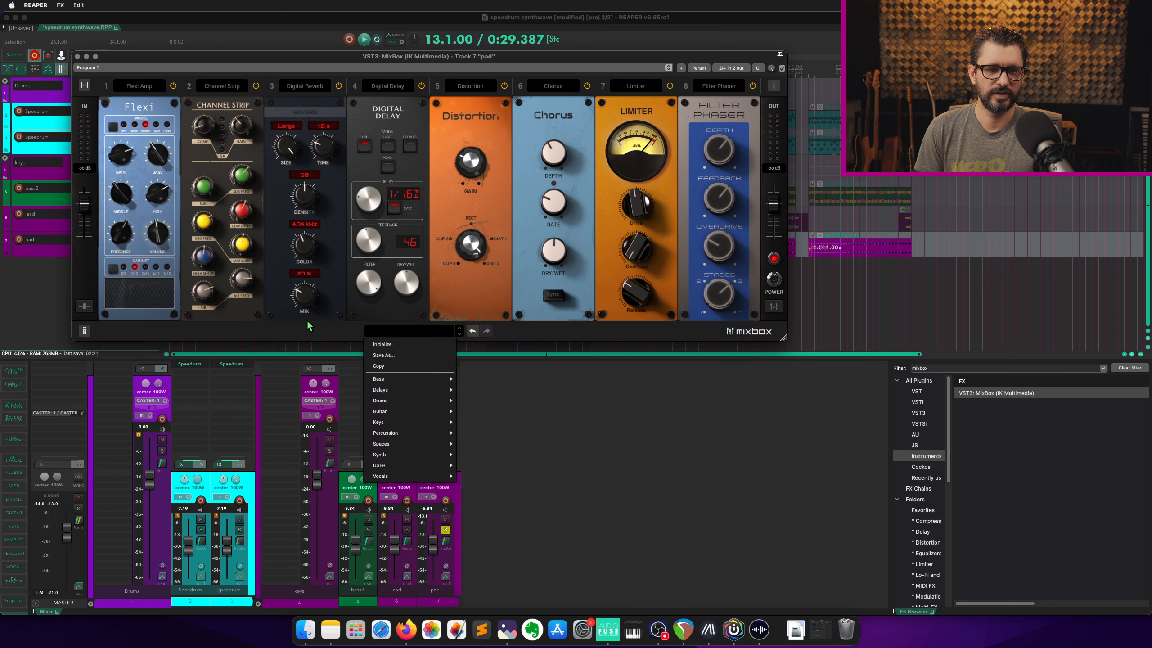
left_click(286, 331)
left_click(84, 330)
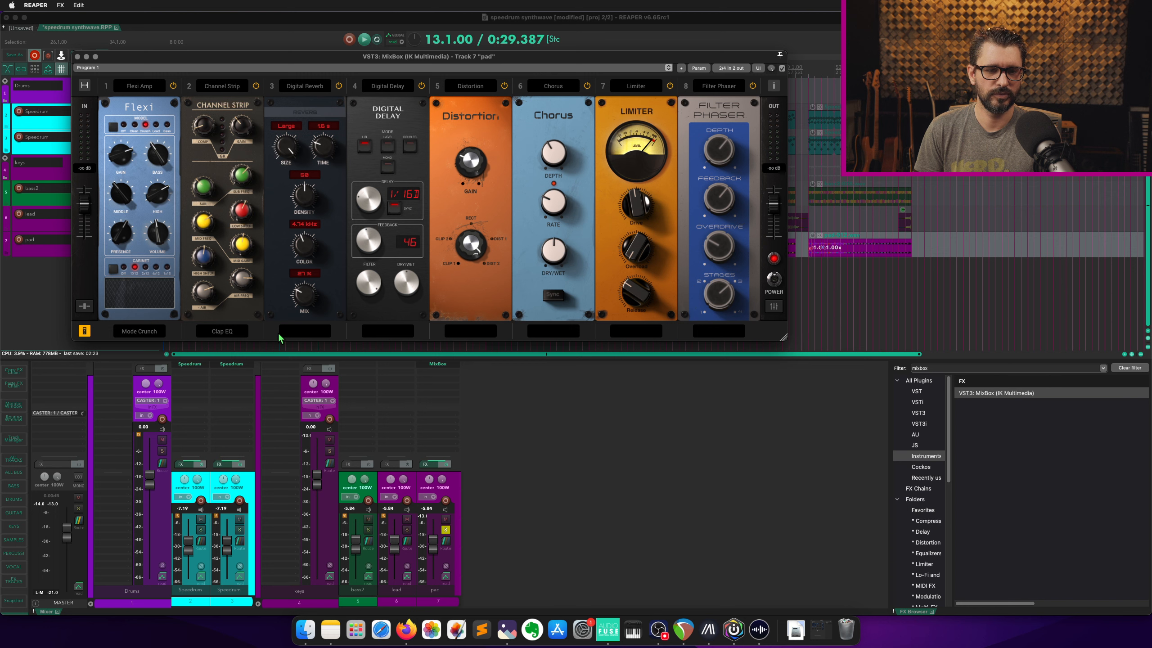
left_click(304, 332)
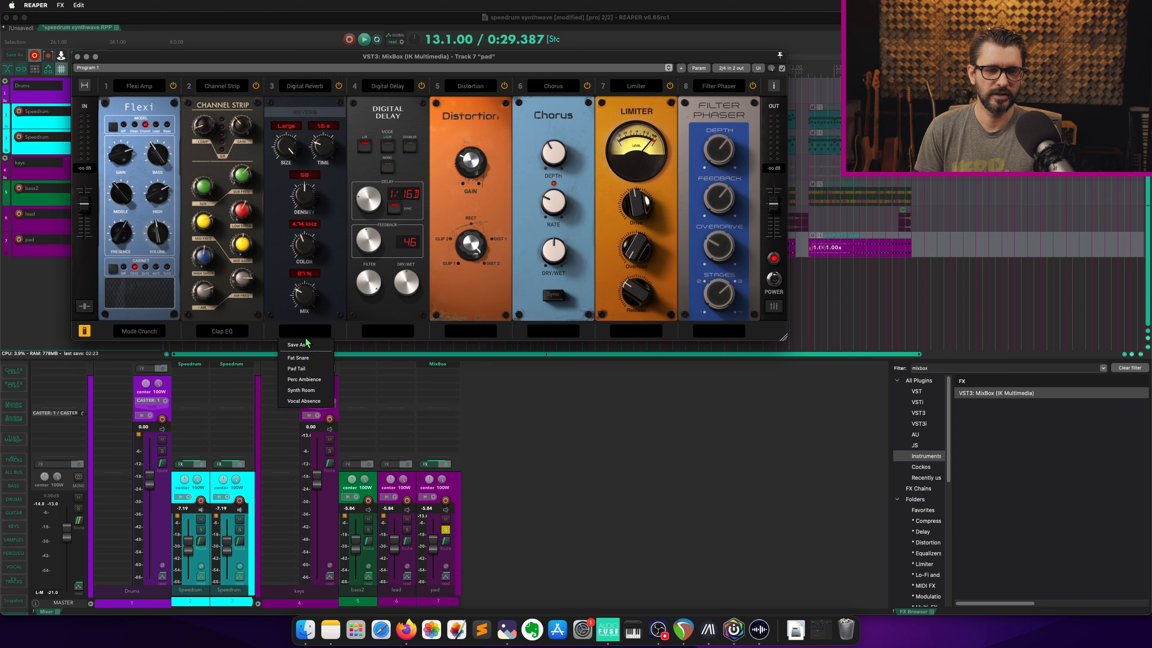
left_click(357, 339)
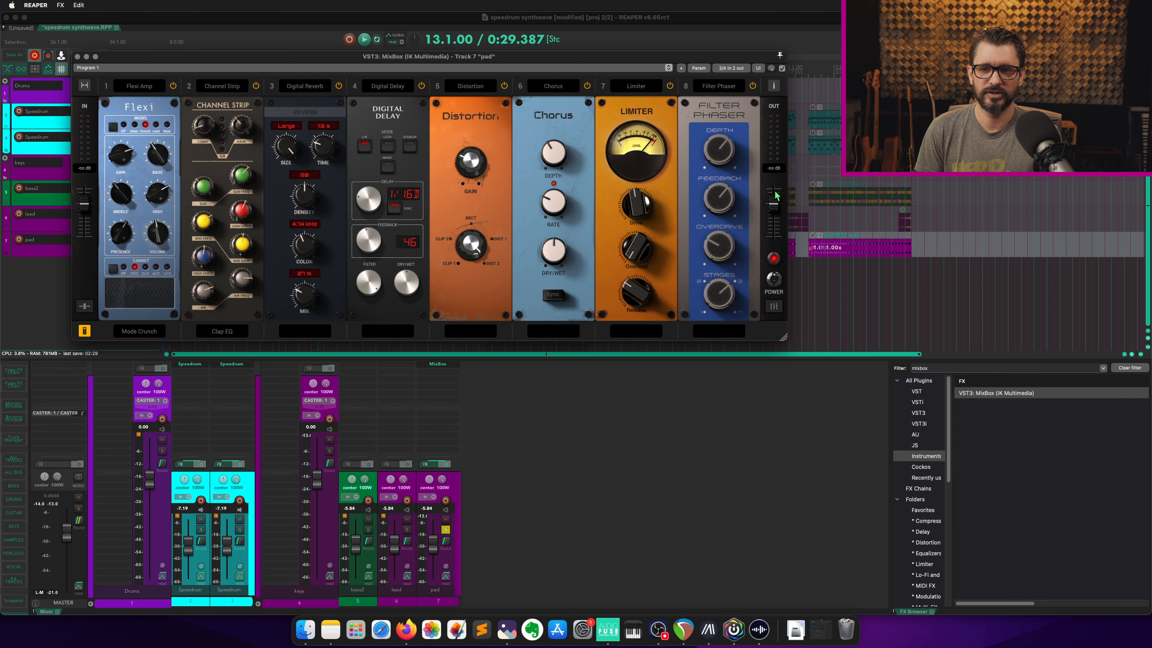
Lower the rack's output level slightly and show the per-module level faders on the back of the rack.
left_click_drag(777, 208, 776, 212)
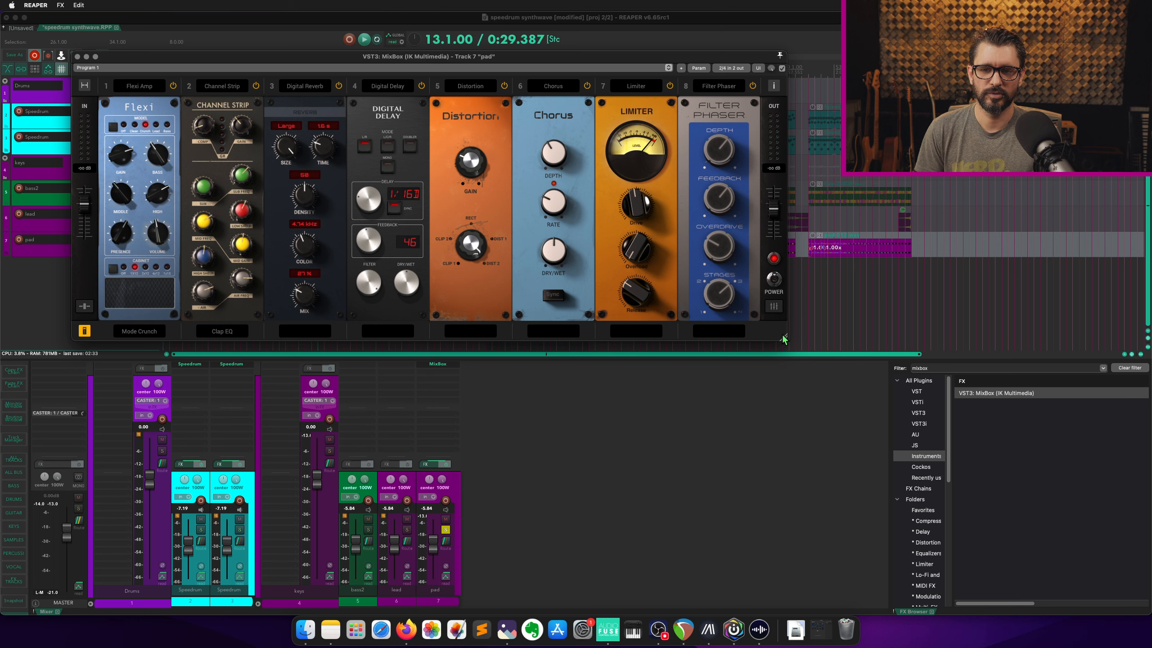
left_click(774, 307)
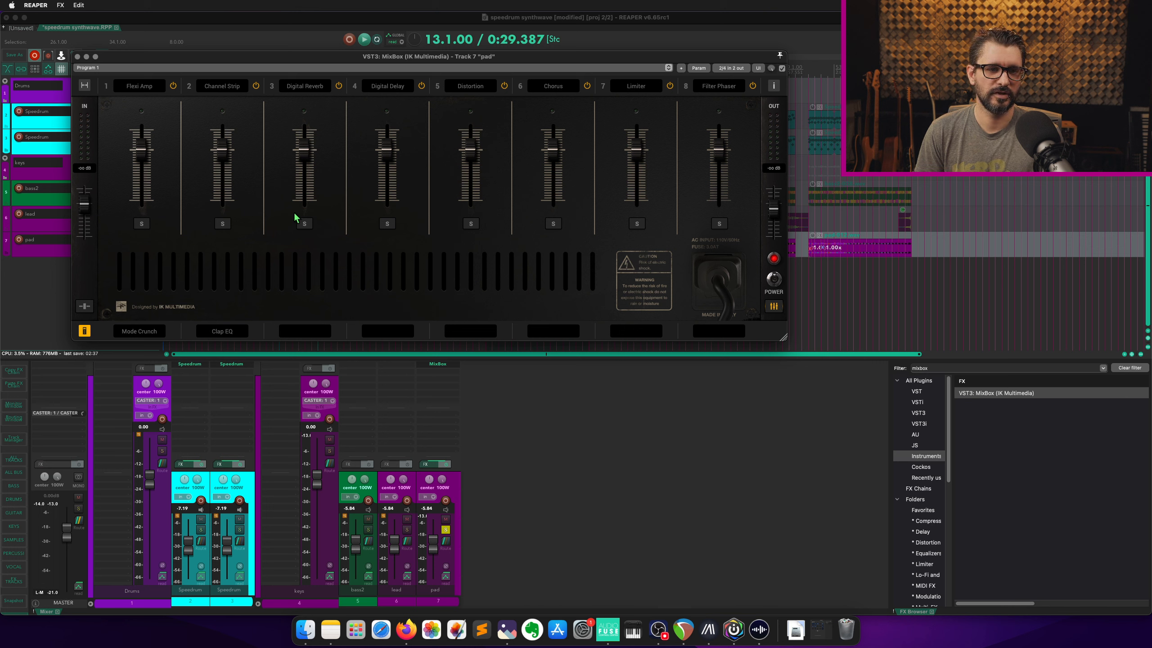
Briefly solo Flexi Amp, try Digital Reverb's solo and minus-infinity level, reset its fader, and return to the front of the rack.
left_click(142, 223)
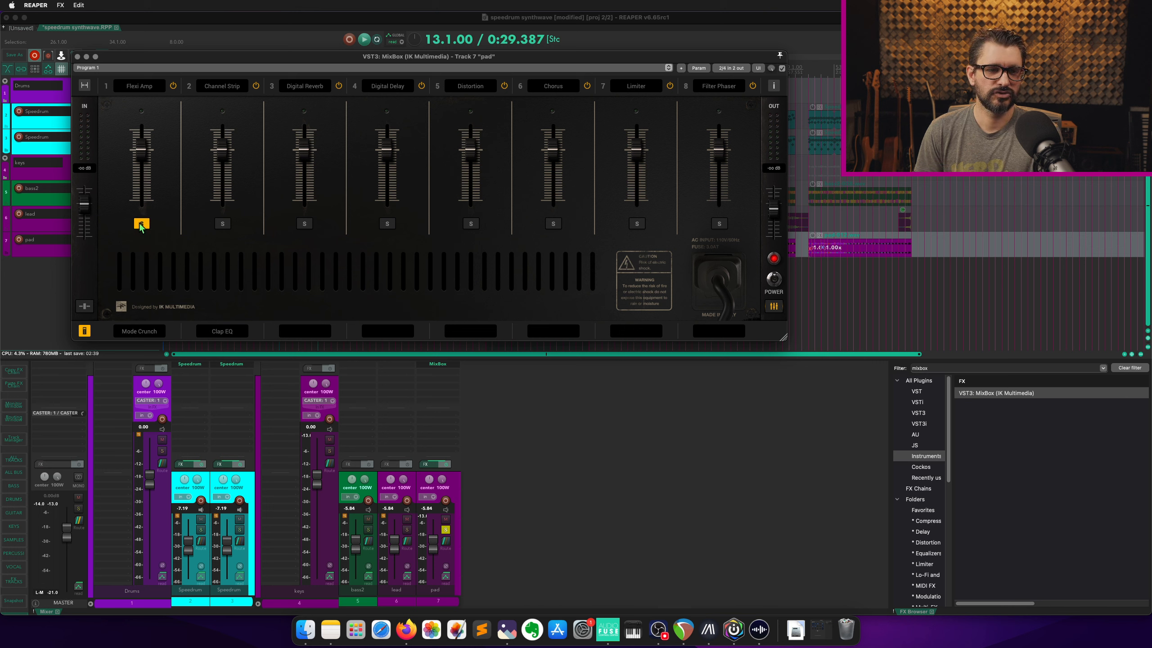
left_click(141, 223)
left_click(308, 224)
left_click(308, 224)
left_click_drag(310, 151, 316, 210)
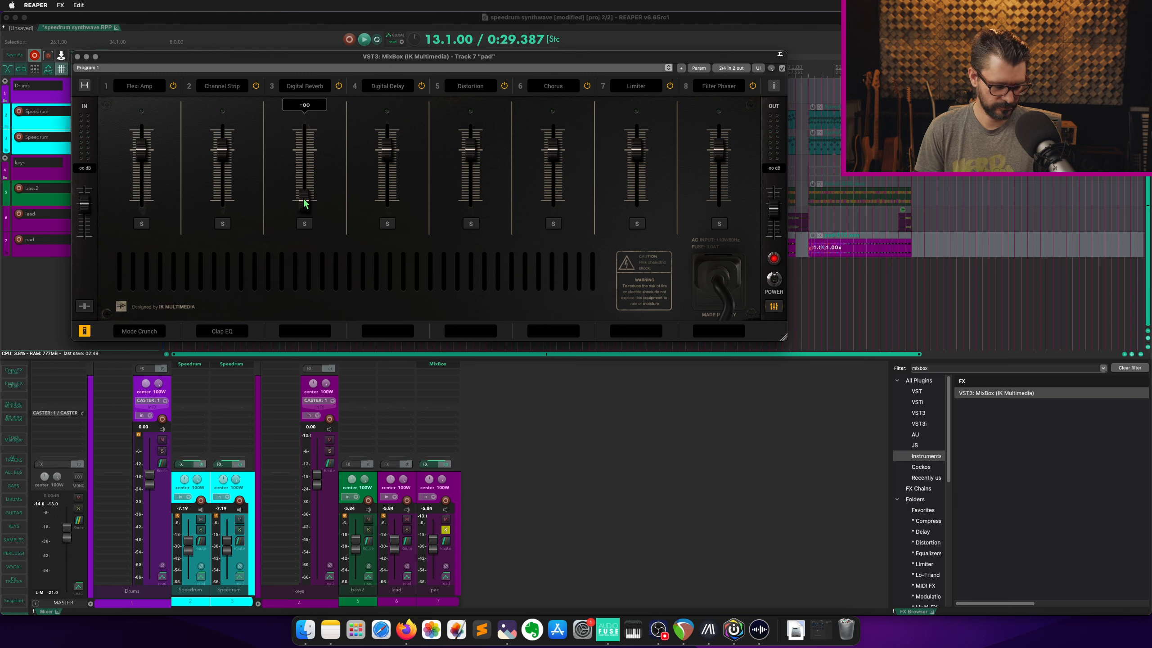
double_click(305, 204)
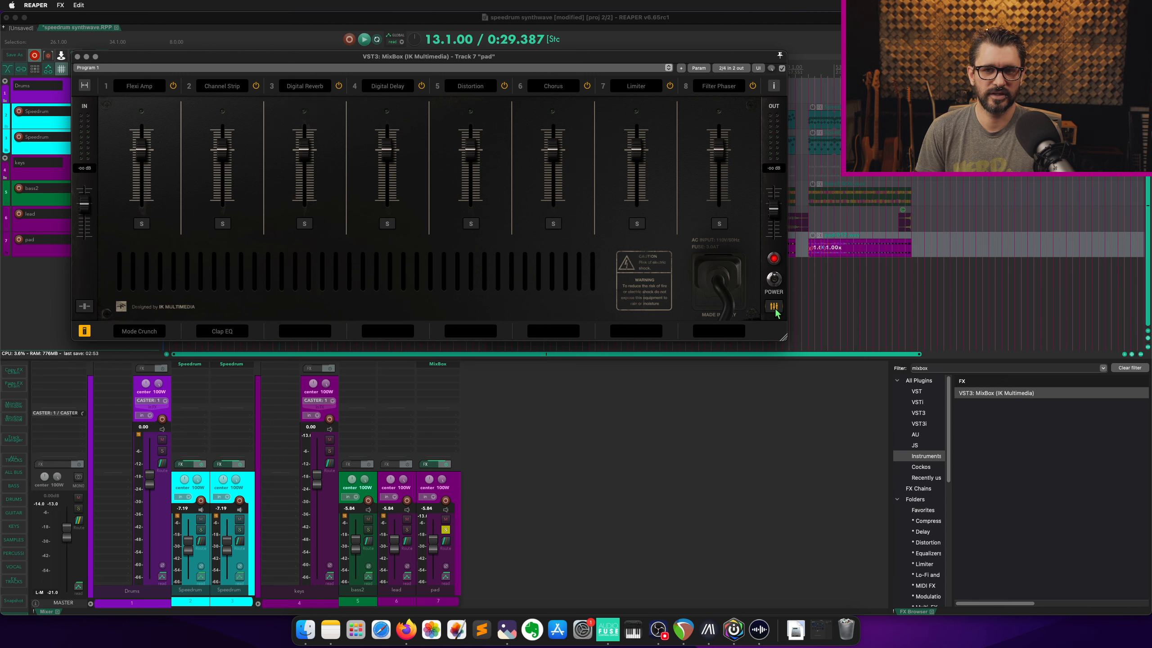
left_click(774, 307)
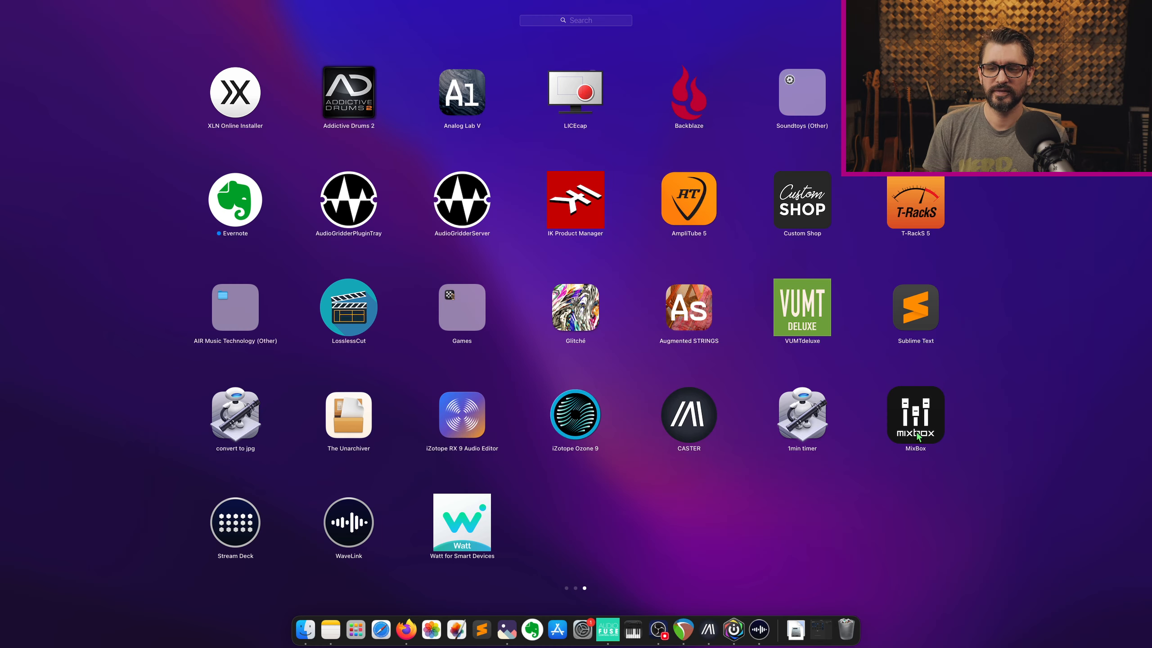
Open the standalone MixBox application and load a Limiter into the first slot of rack 1.
left_click(916, 434)
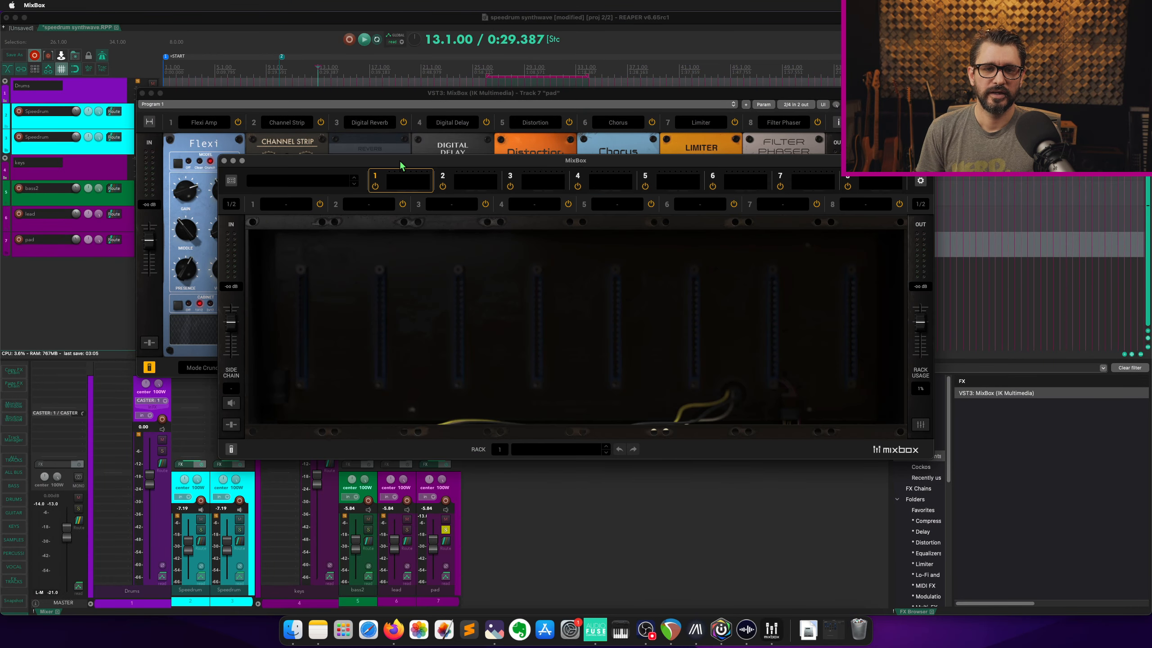
left_click_drag(402, 162, 400, 144)
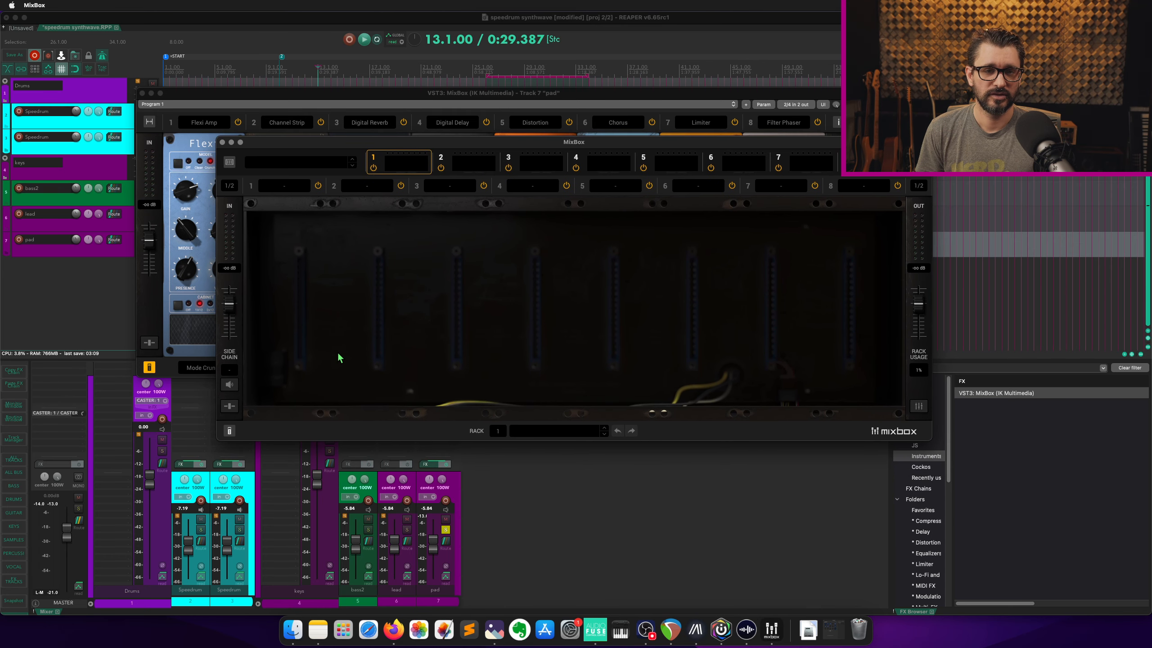
left_click(918, 406)
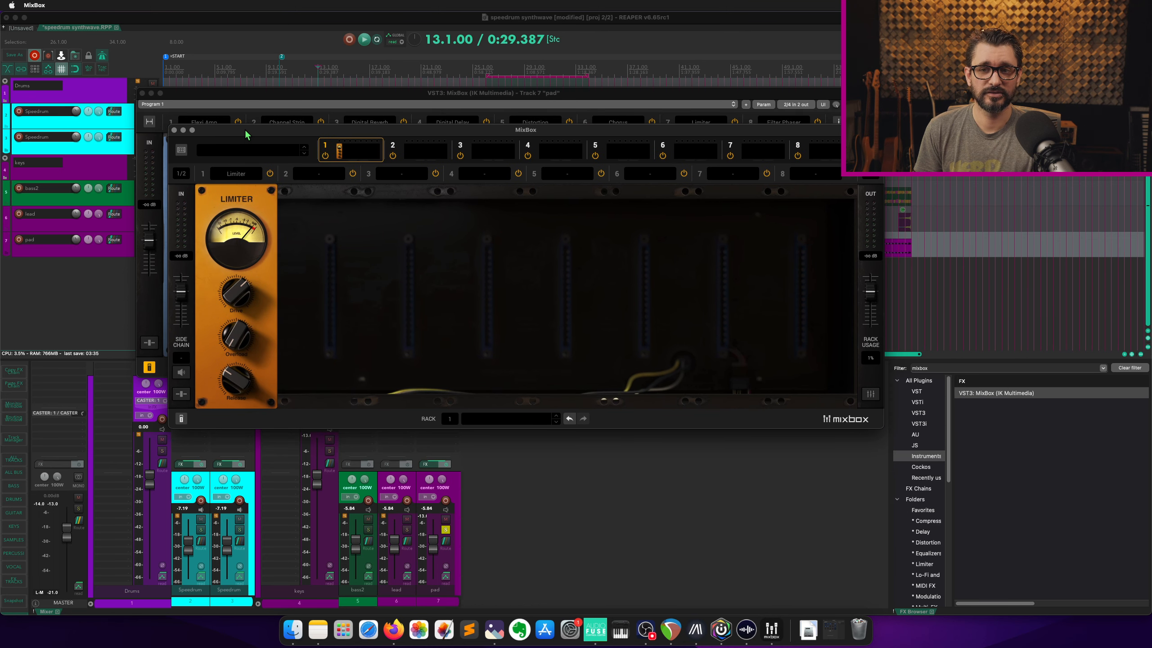
left_click_drag(246, 133, 247, 132)
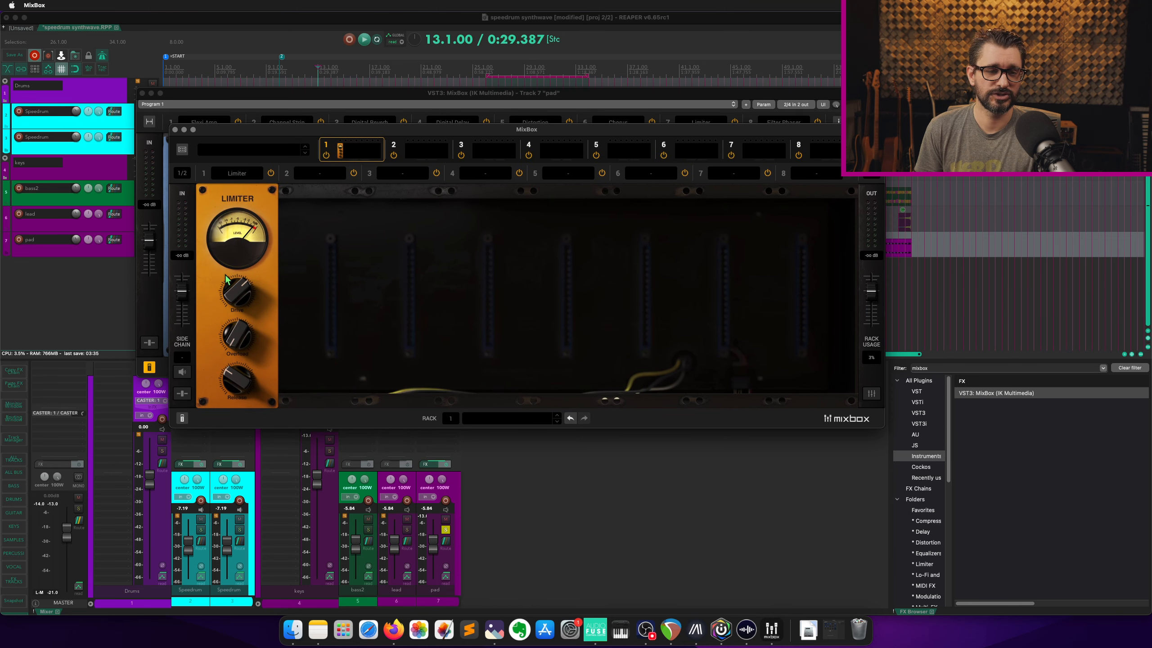
Check the standalone rack's sidechain source selector, and move the standalone window clear of the pad track's plug-in.
left_click(181, 358)
left_click(194, 340)
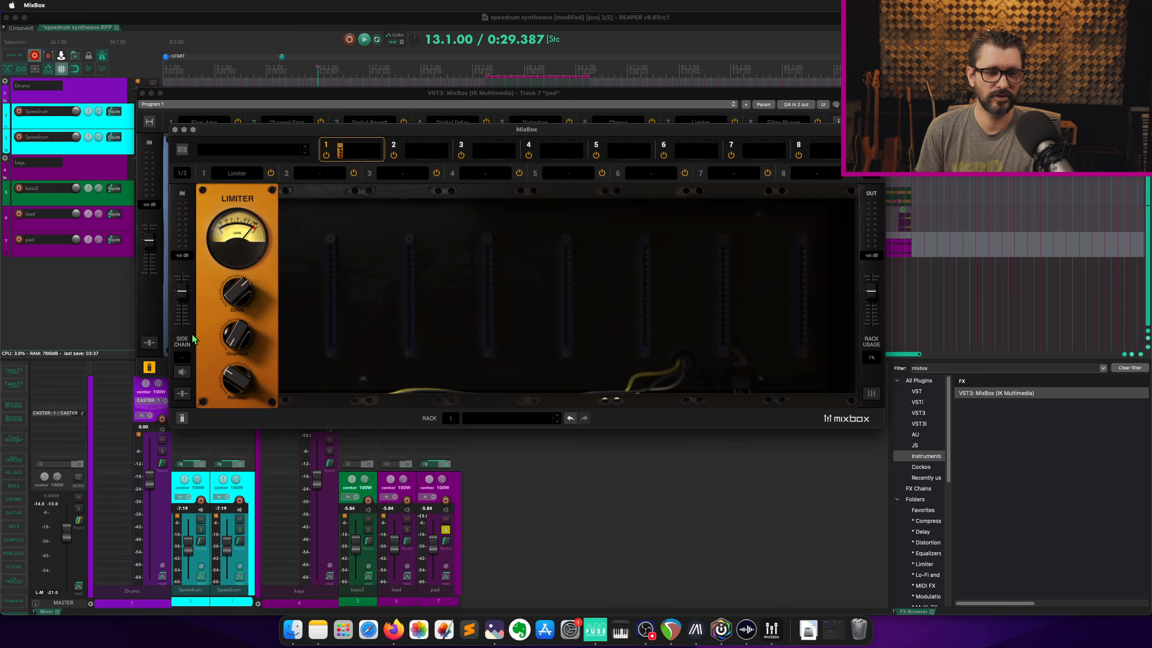
left_click_drag(257, 132, 327, 273)
Switch to the pad track's MixBox plug-in, look at its pin routing, and set the Channel Strip's upper-left knob to +1.1 dB.
left_click(393, 97)
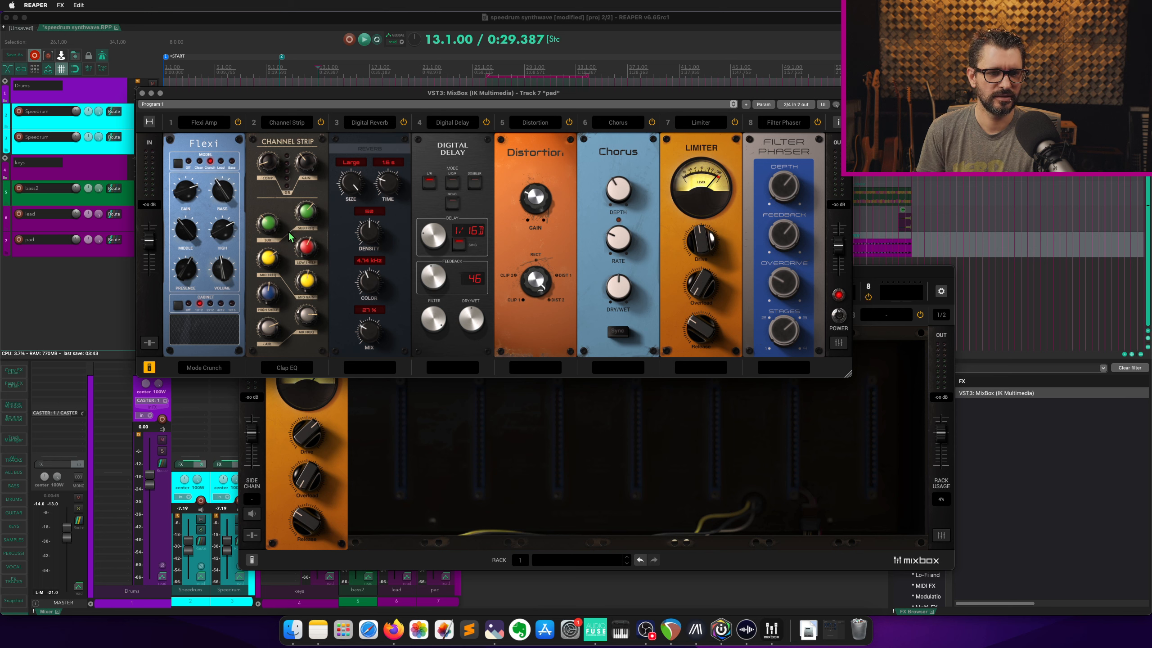
left_click_drag(275, 168, 275, 160)
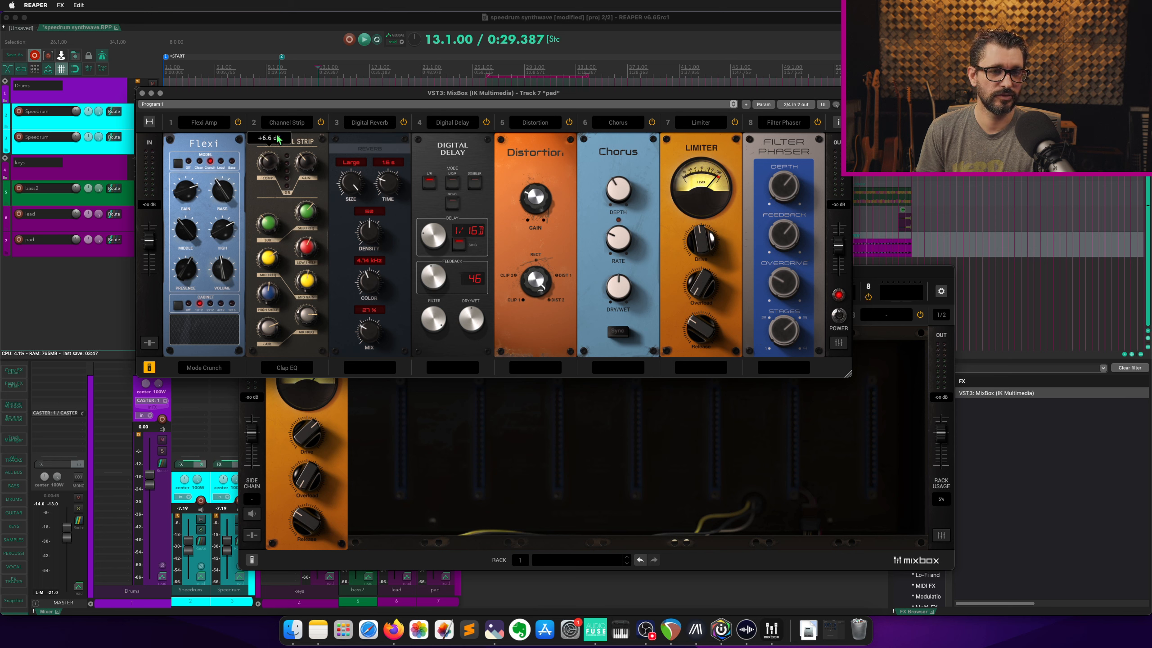
left_click(783, 108)
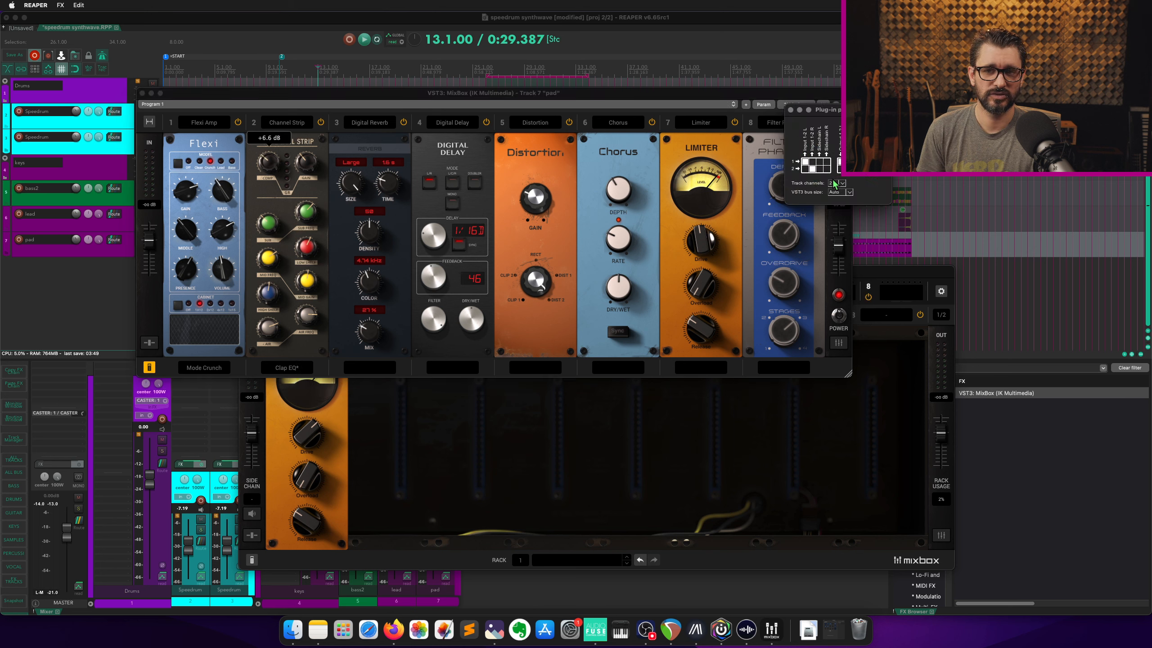
left_click(754, 134)
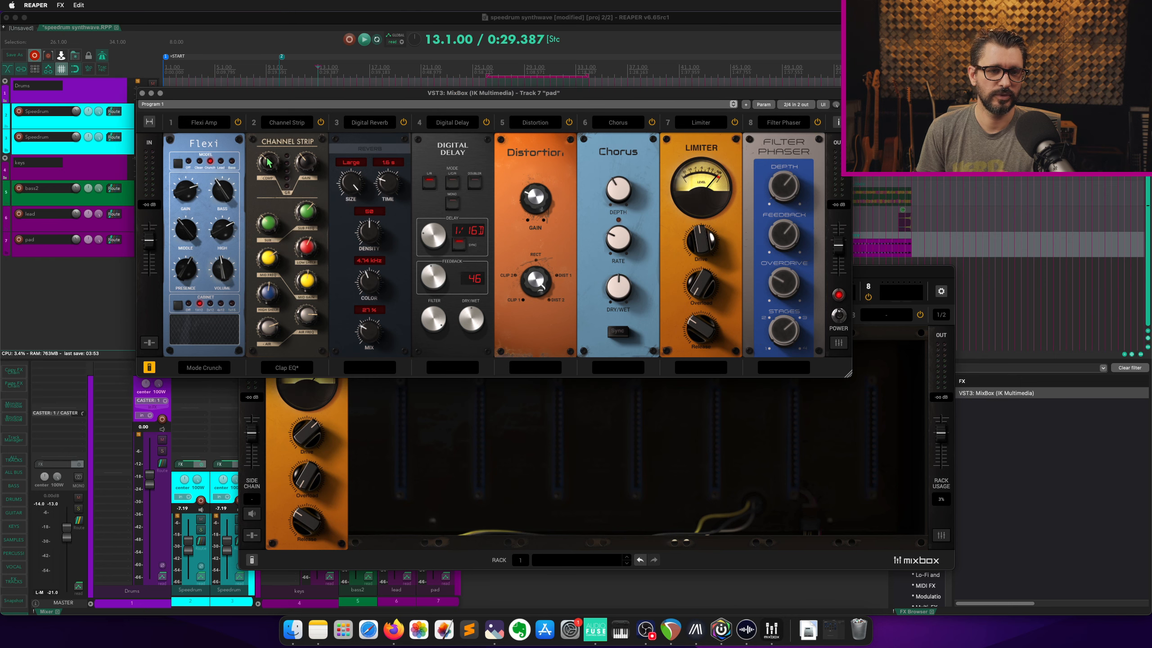
left_click_drag(269, 162, 321, 378)
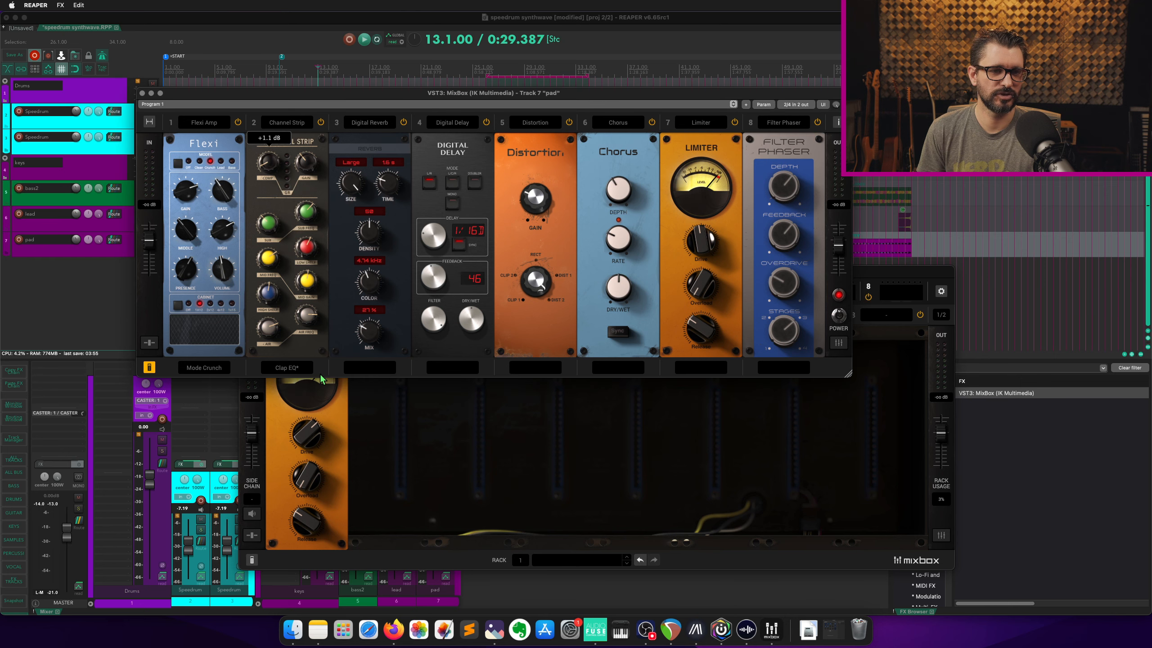
Bring the standalone MixBox back in front of the plug-in and show the overview of all eight racks.
left_click(373, 466)
left_click_drag(314, 271, 299, 143)
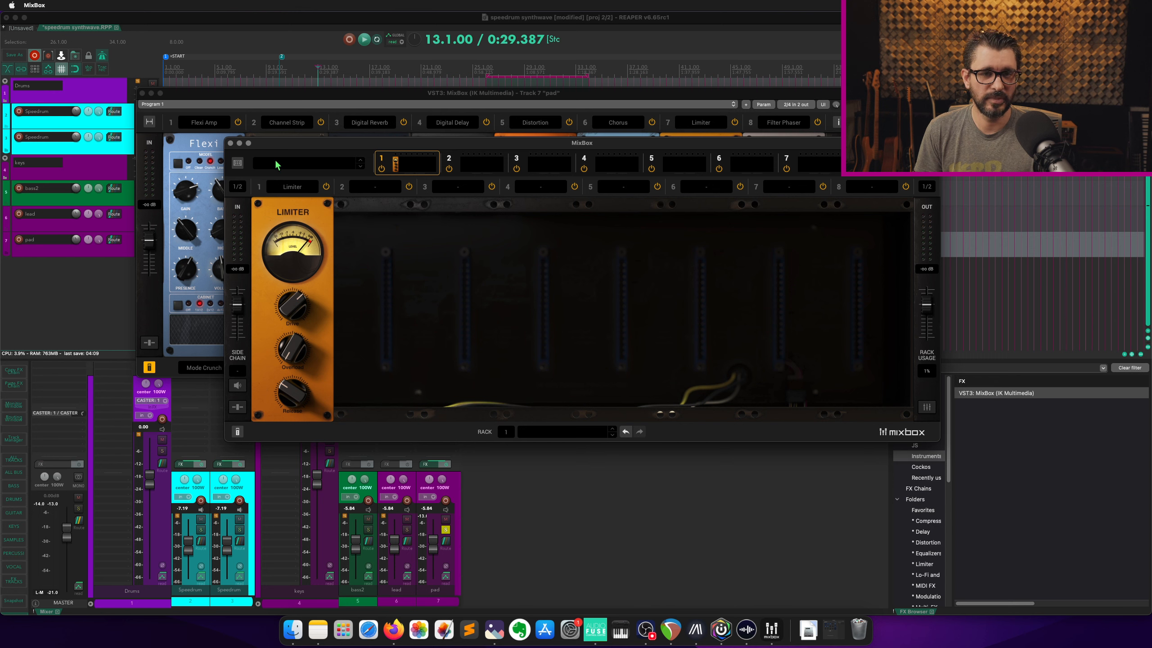
left_click(241, 186)
left_click(244, 185)
left_click(238, 163)
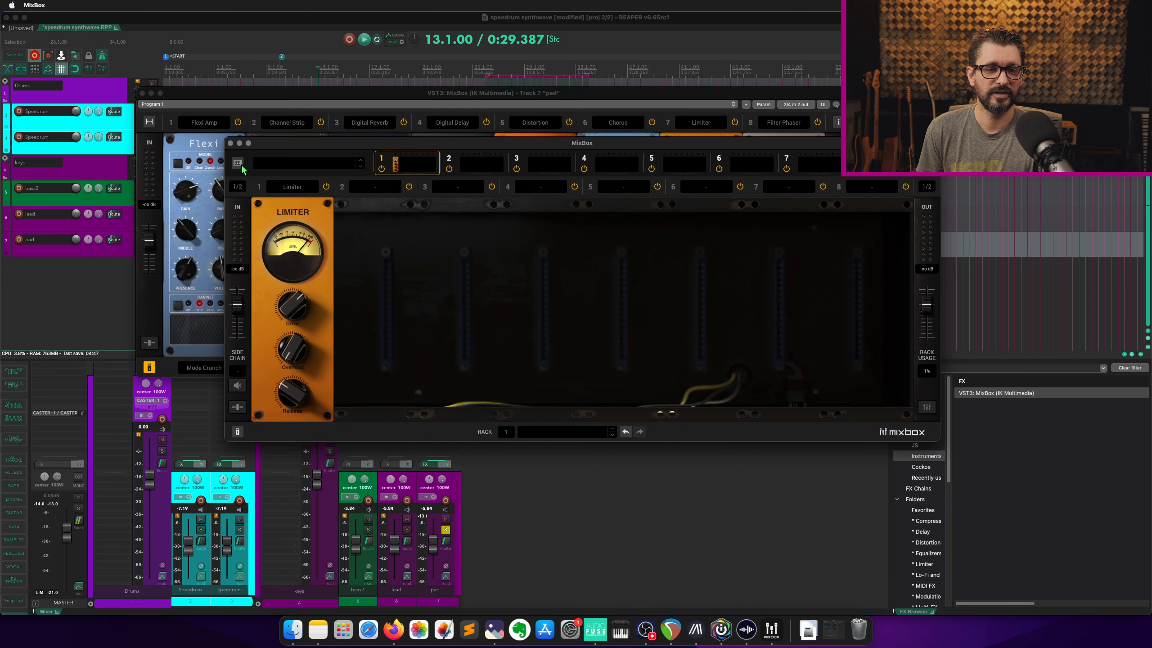
left_click(238, 164)
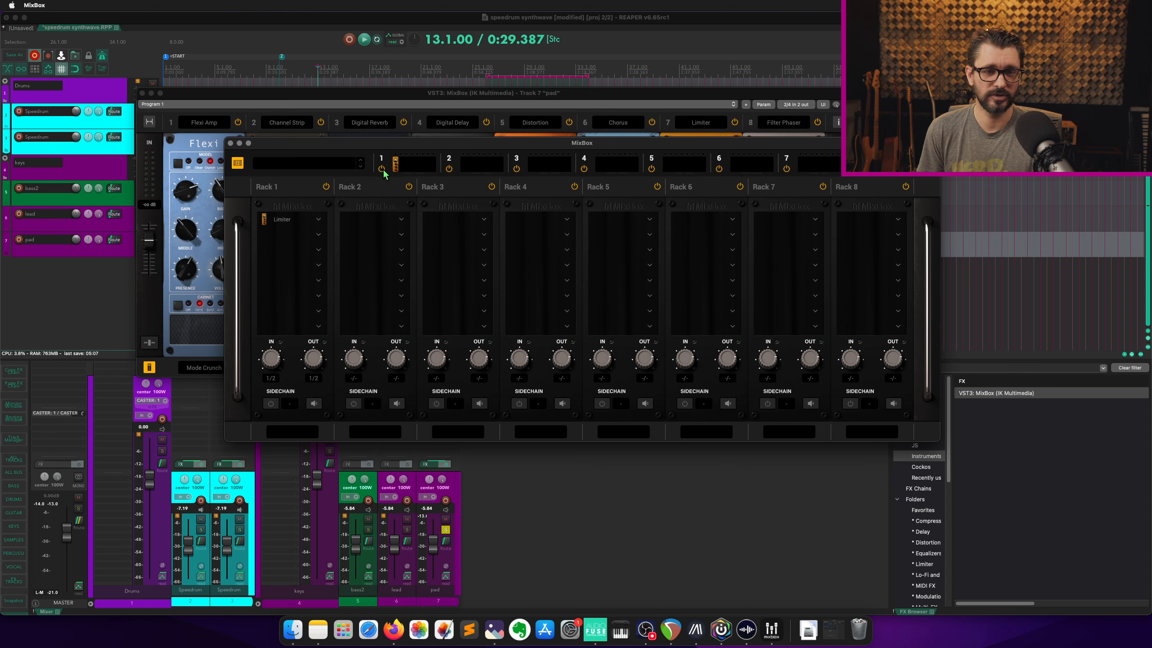
Add a Distortion module below the Limiter in Rack 1.
left_click(317, 242)
mouse_move(338, 304)
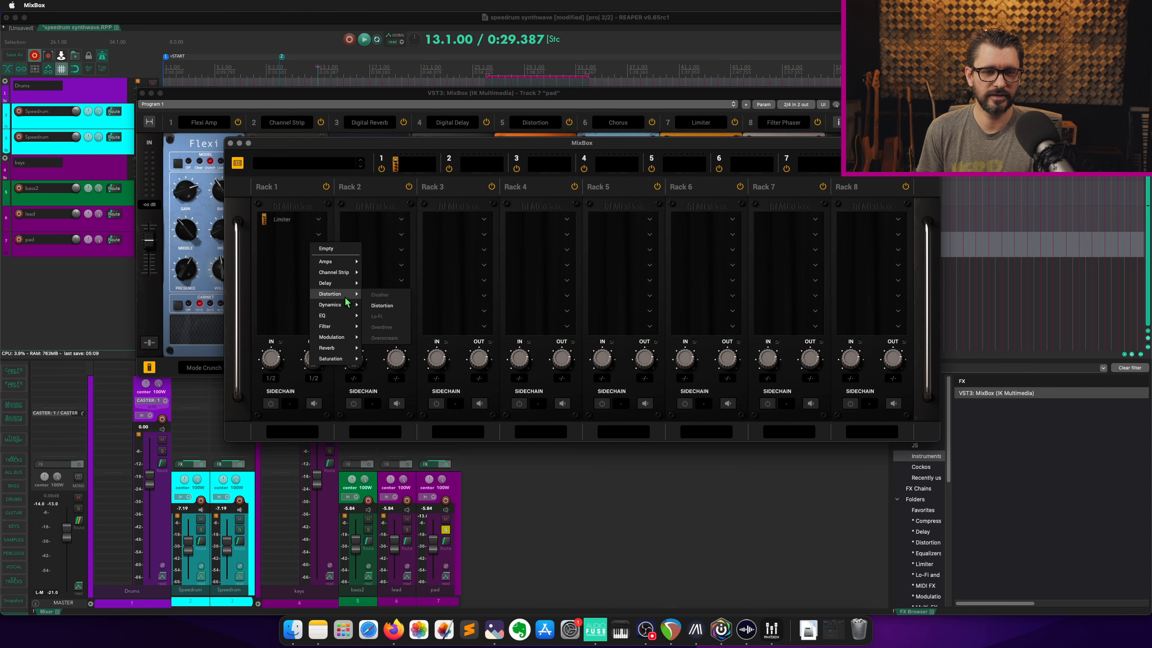
left_click(388, 308)
Check Rack 1's sidechain source choices and its output and input channel assignments.
left_click_drag(281, 367, 313, 361)
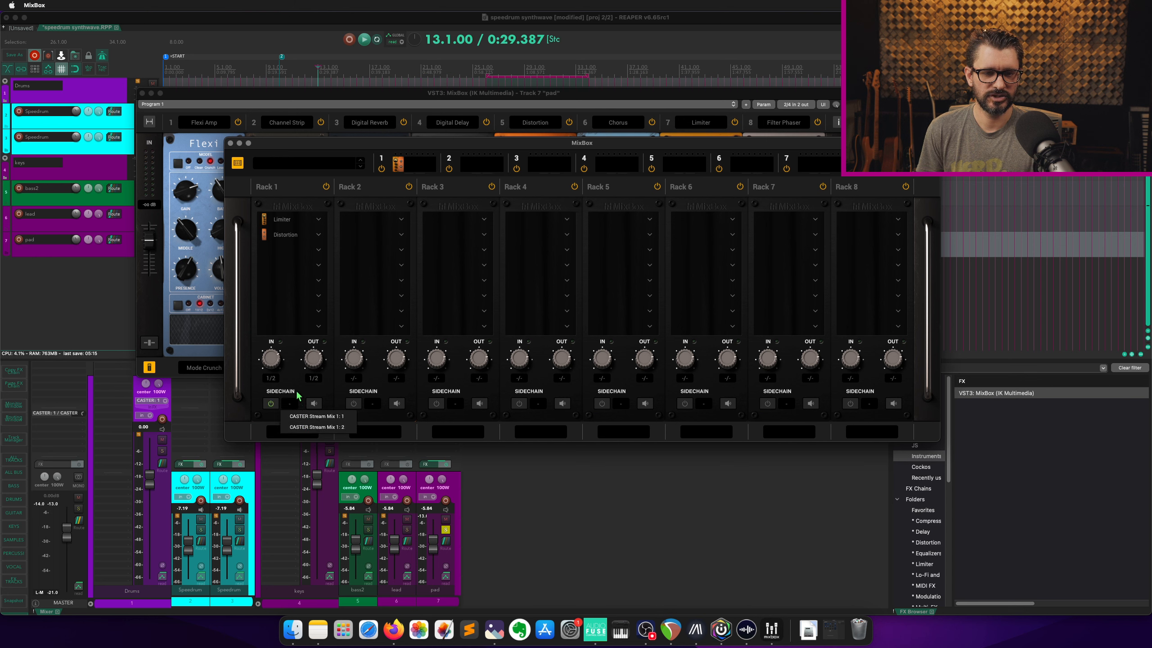
left_click(273, 404)
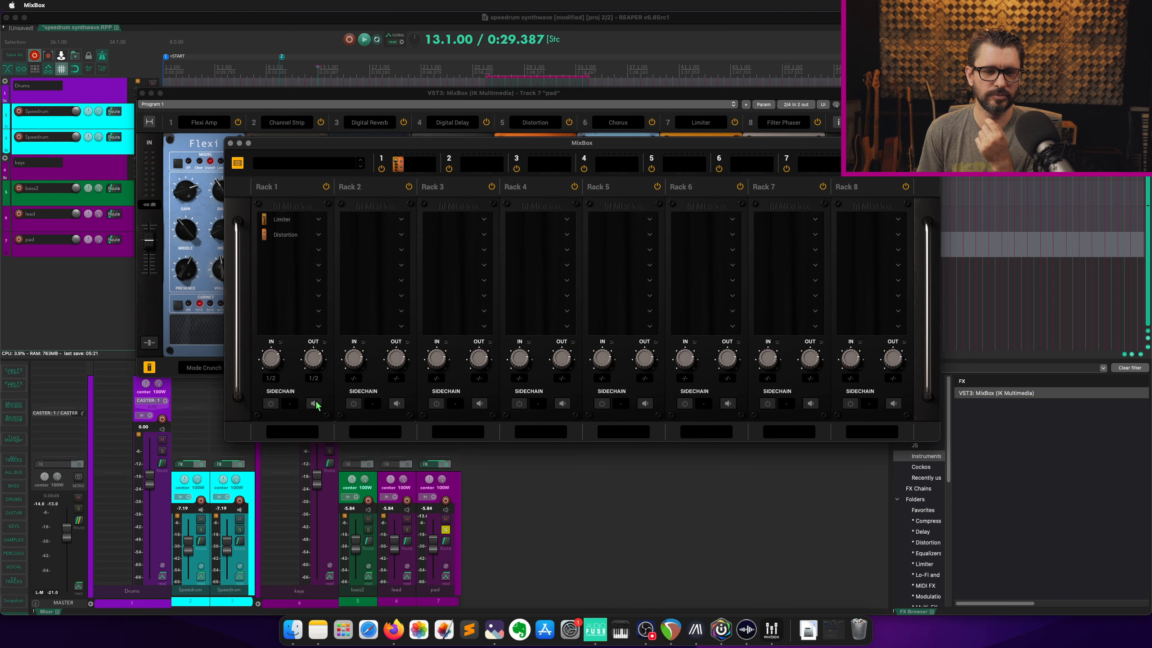
left_click(314, 378)
left_click(314, 379)
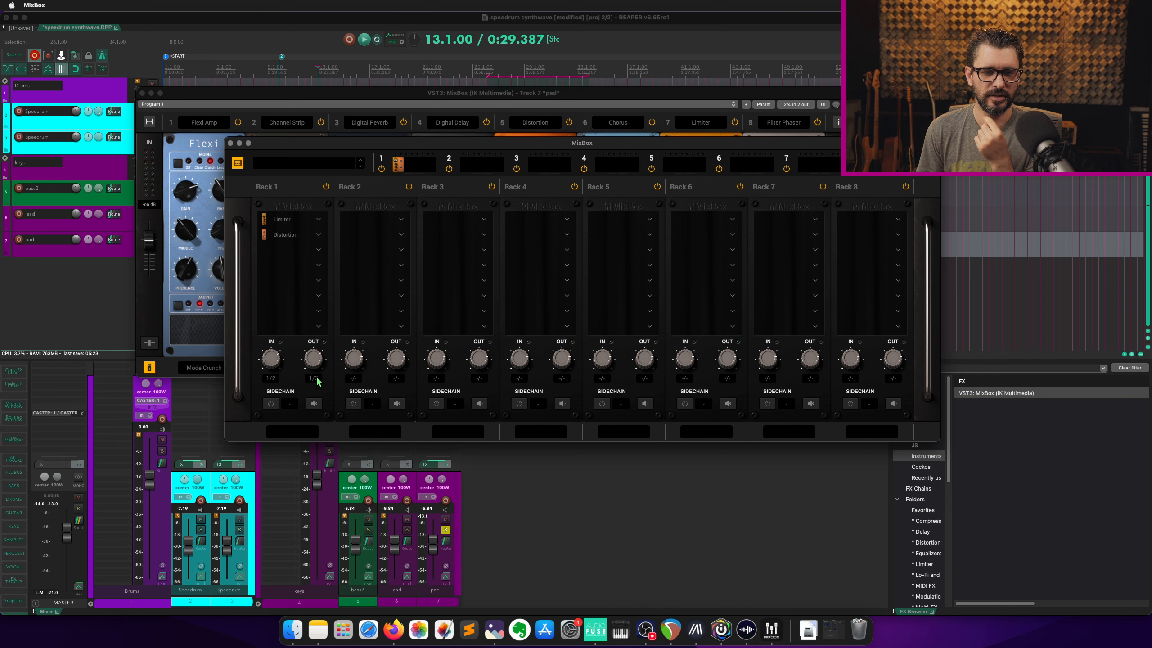
left_click(314, 378)
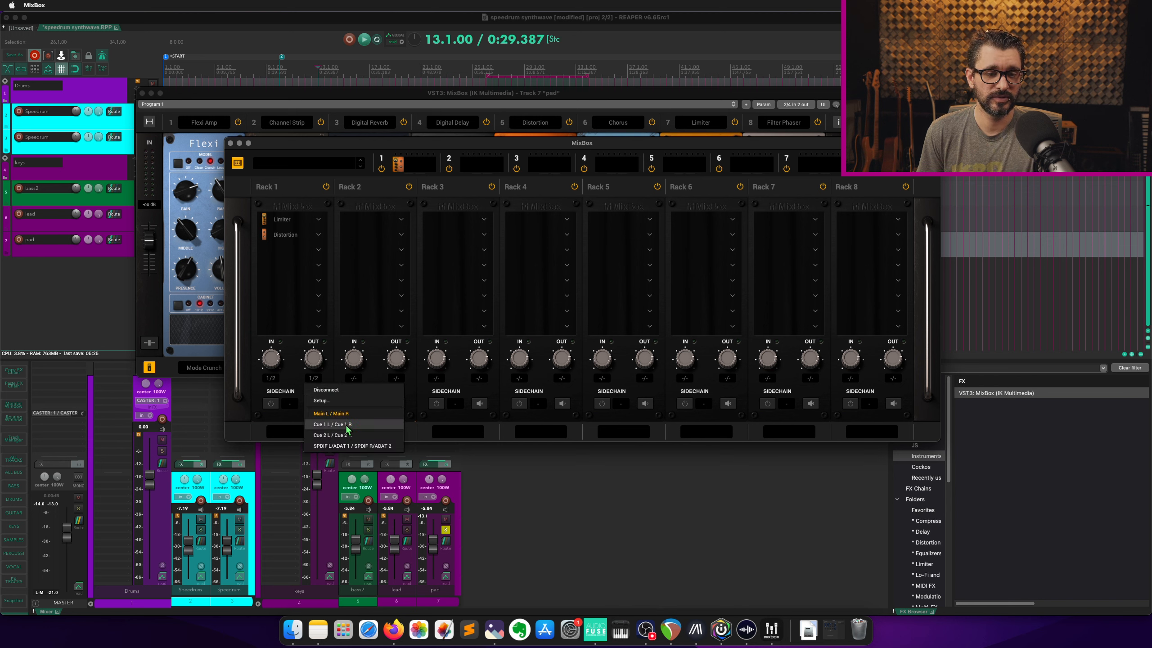
left_click(331, 377)
left_click(272, 379)
left_click(302, 377)
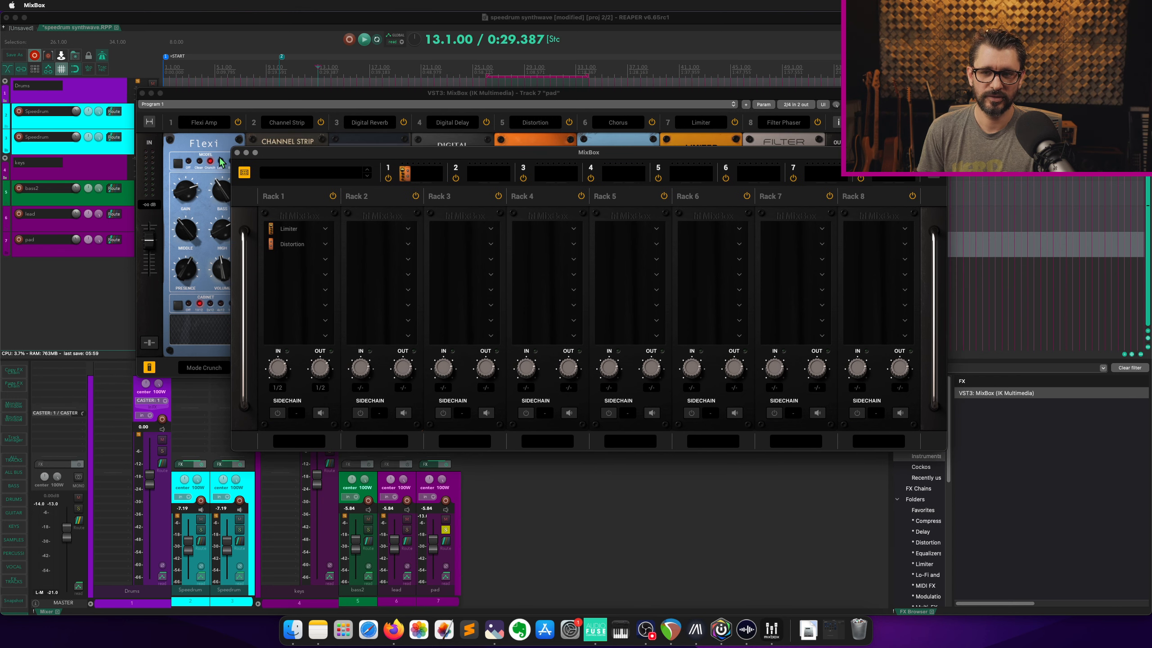
Close the MixBox windows and turn off solo on the pad track.
left_click(230, 143)
key("Escape")
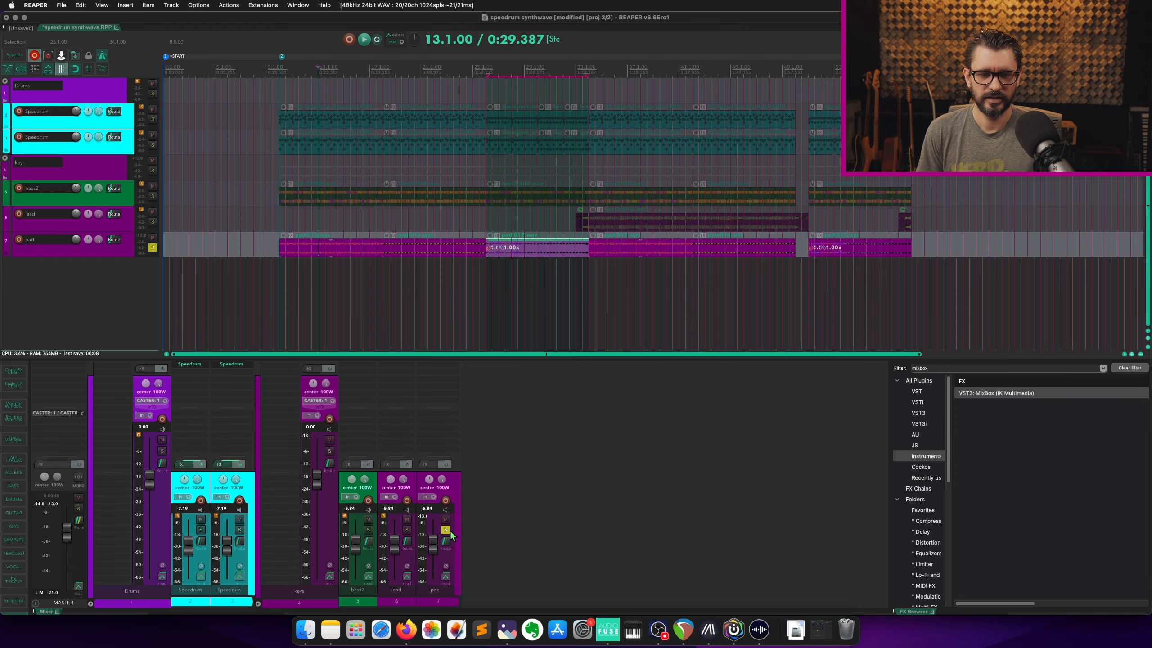
left_click(448, 529)
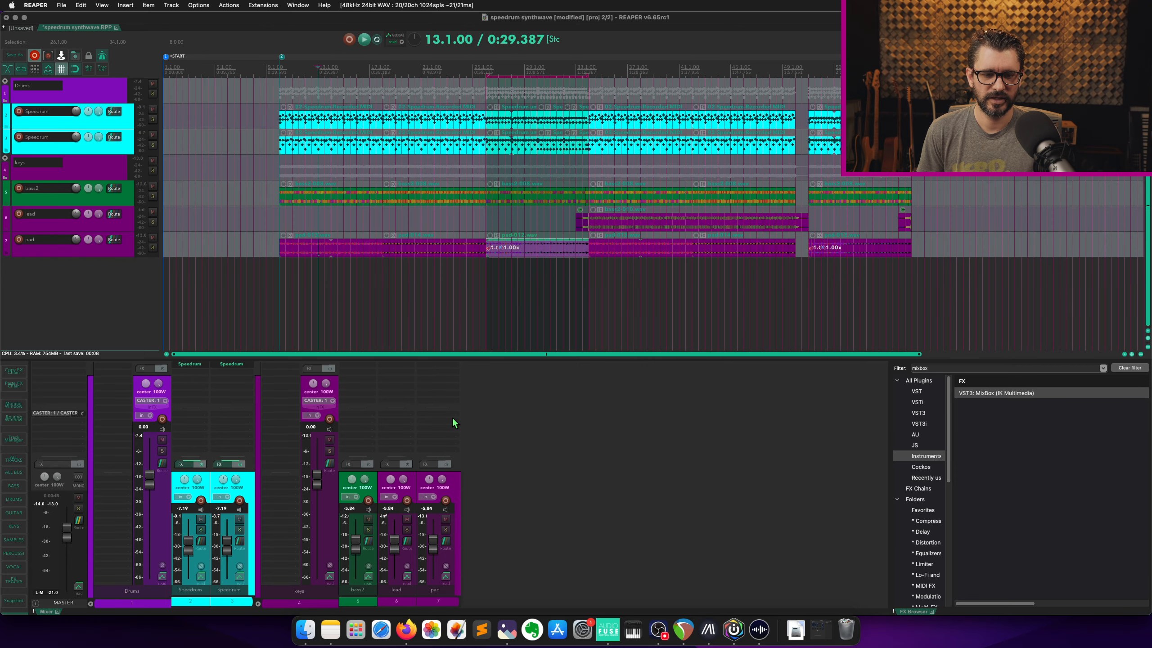
Play the full mix from bar 10, clear the time selection, and stop playback.
left_click(279, 80)
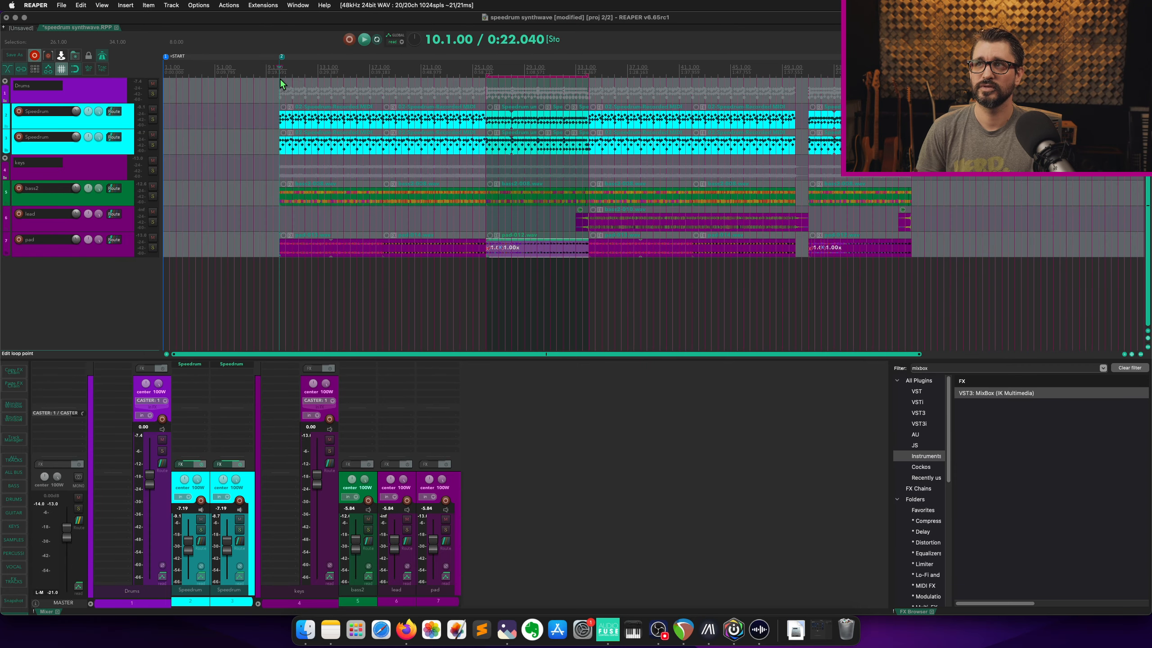
key("space")
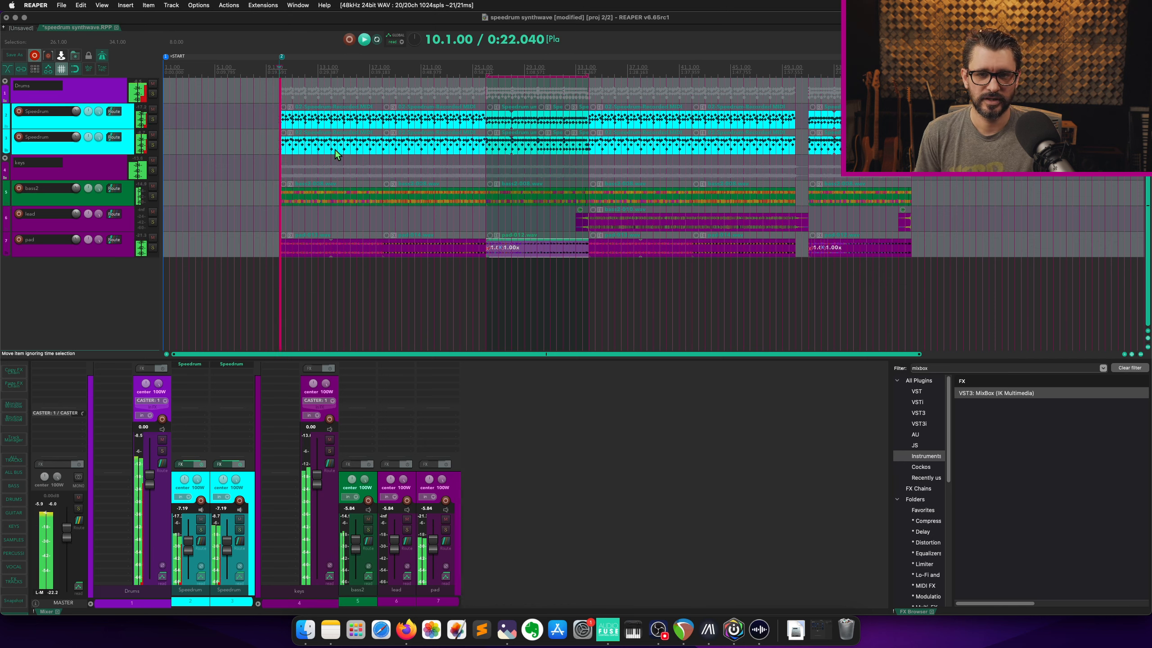
left_click(406, 277)
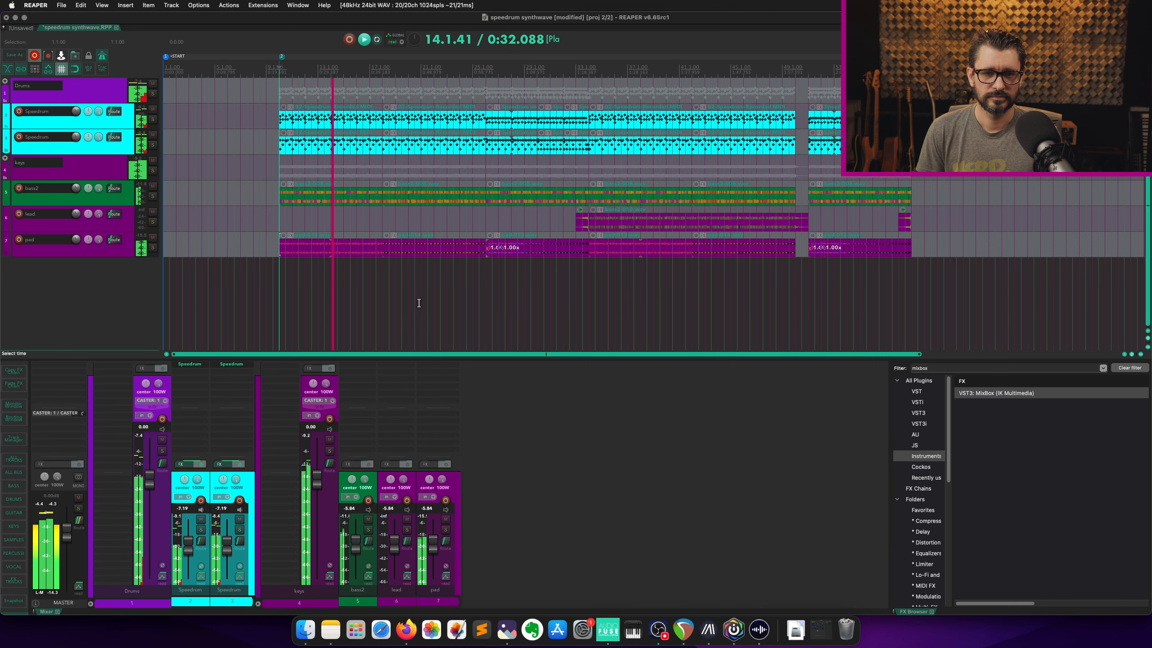
key("space")
Solo the first Speedrum track, show its drum instrument, and listen to its part from bar 10.
left_click(201, 530)
left_click(197, 368)
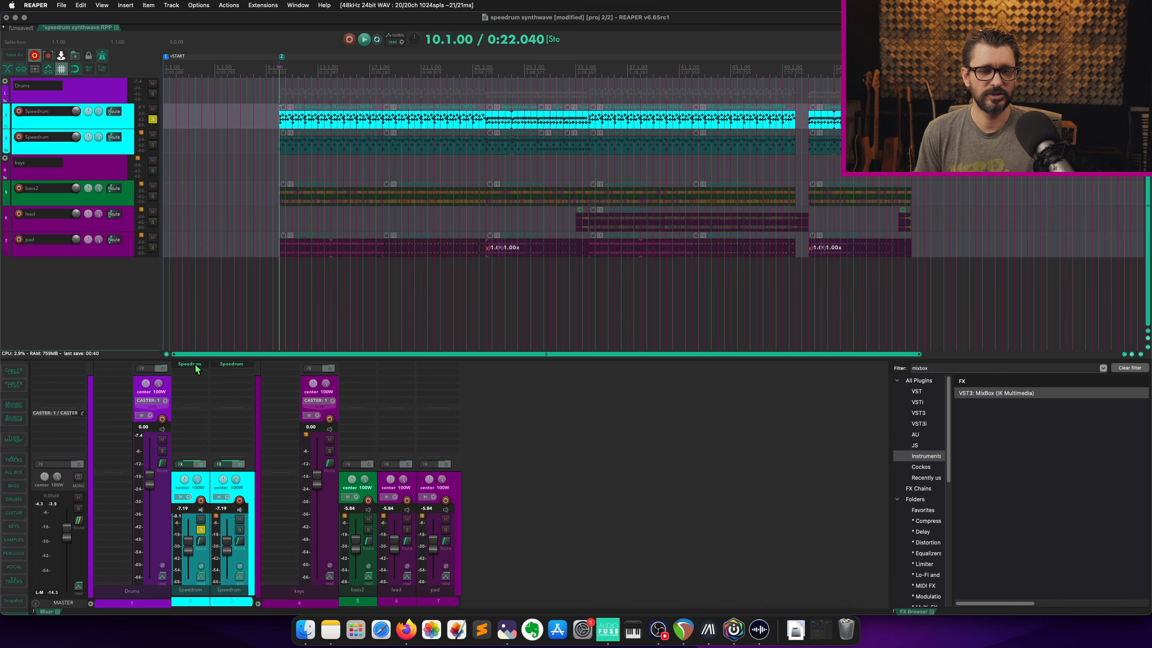
left_click(520, 455)
key("space")
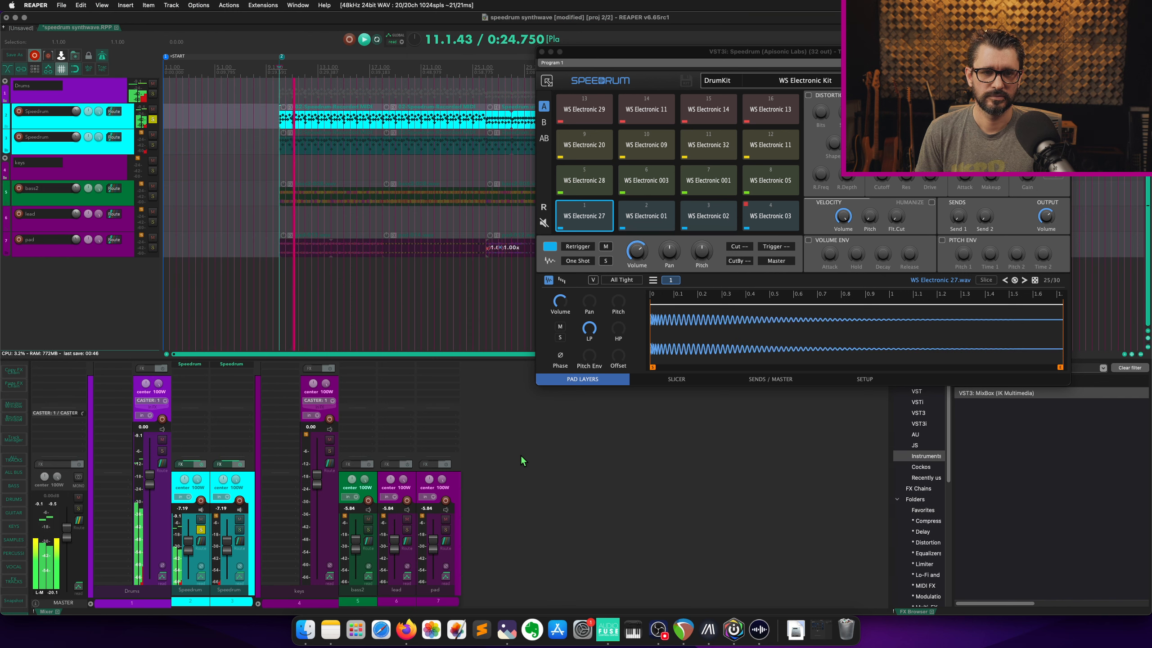
key("space")
Solo the second Speedrum track, show its drum instrument clear of the tracks, and listen to its part from bar 10.
left_click(239, 529)
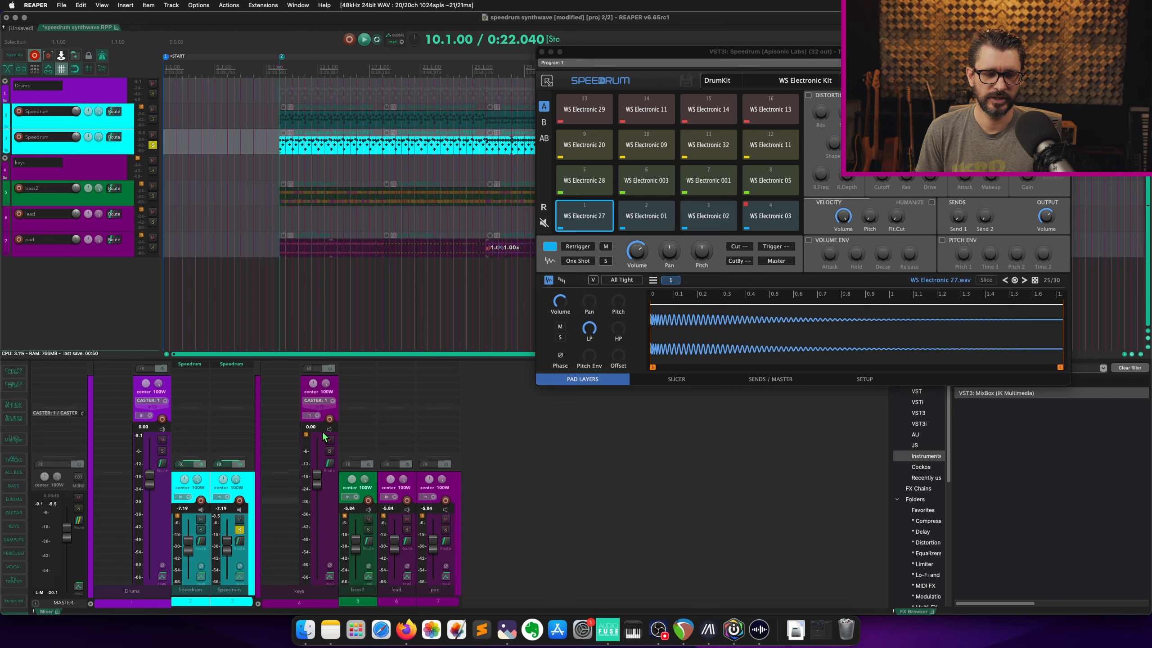
left_click(229, 371)
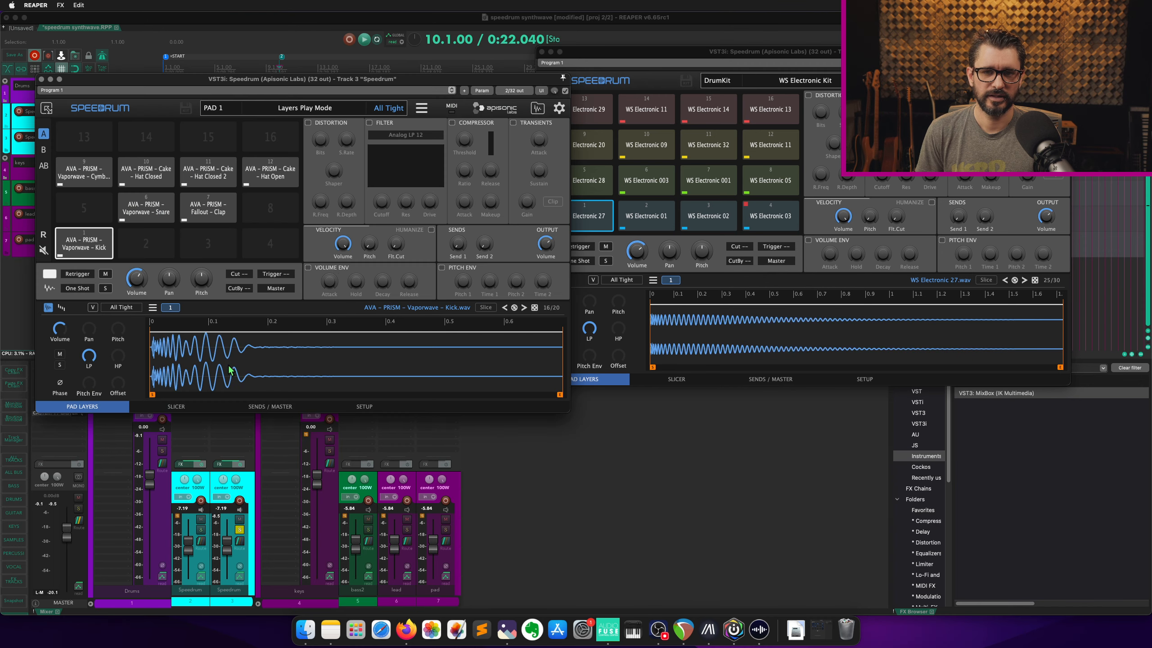
left_click_drag(401, 79, 834, 118)
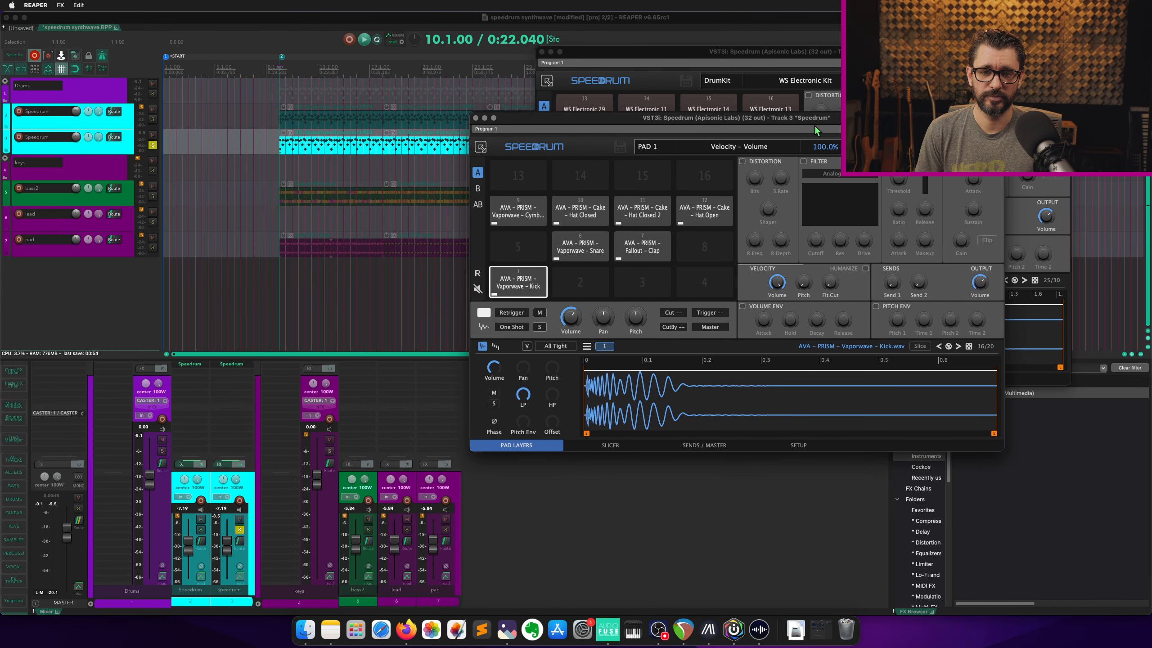
left_click(282, 72)
key("space")
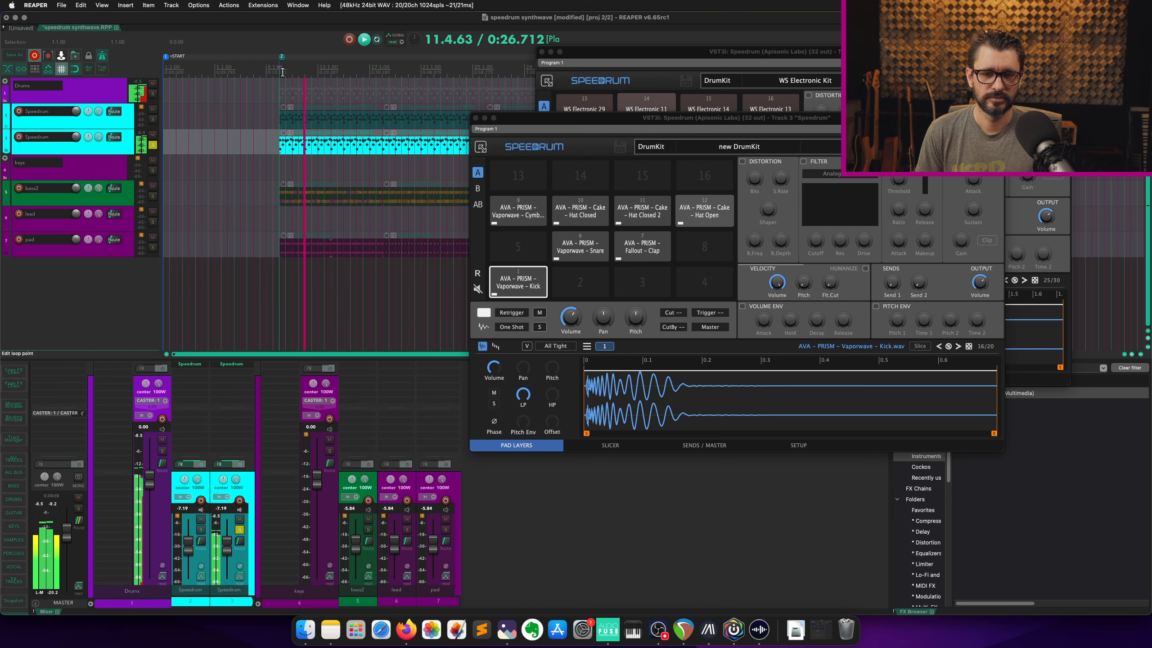
key("space")
Solo the bass2 track, close both Speedrum windows, and listen to the bass part.
left_click(240, 529)
left_click(368, 529)
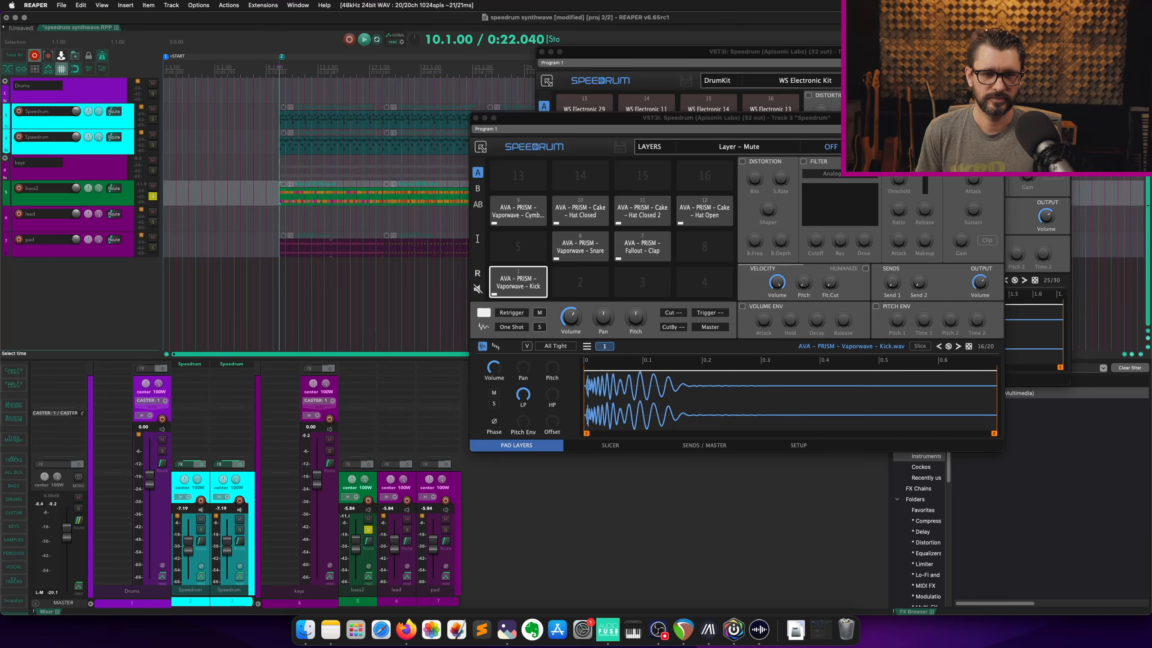
left_click(474, 57)
left_click(541, 52)
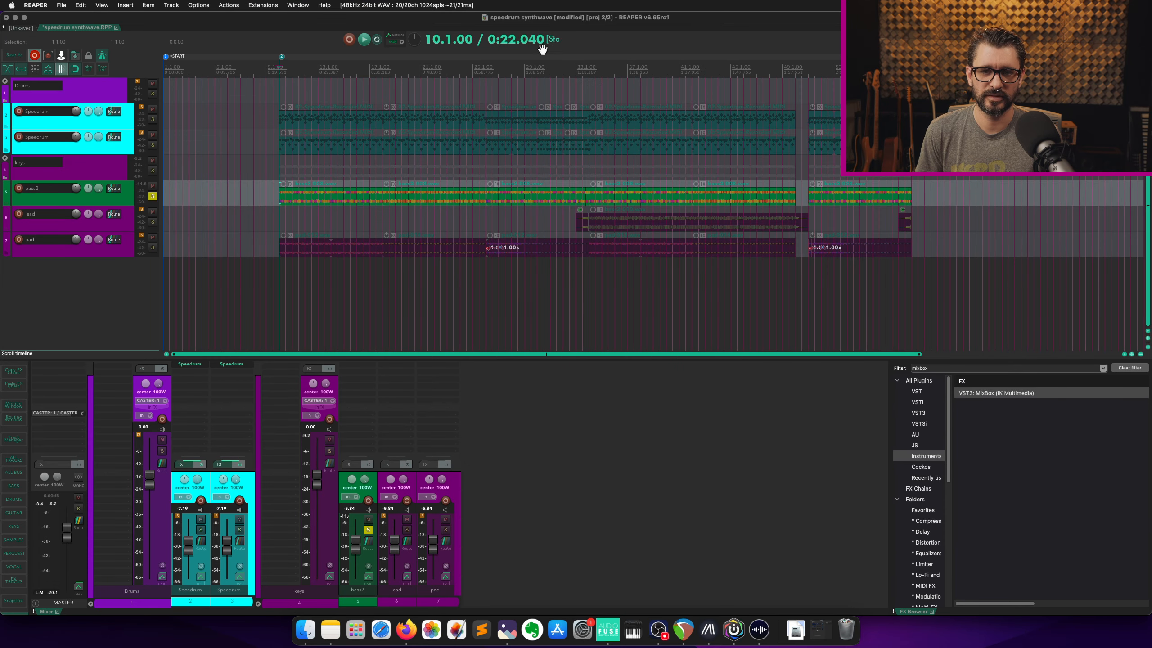
key("space")
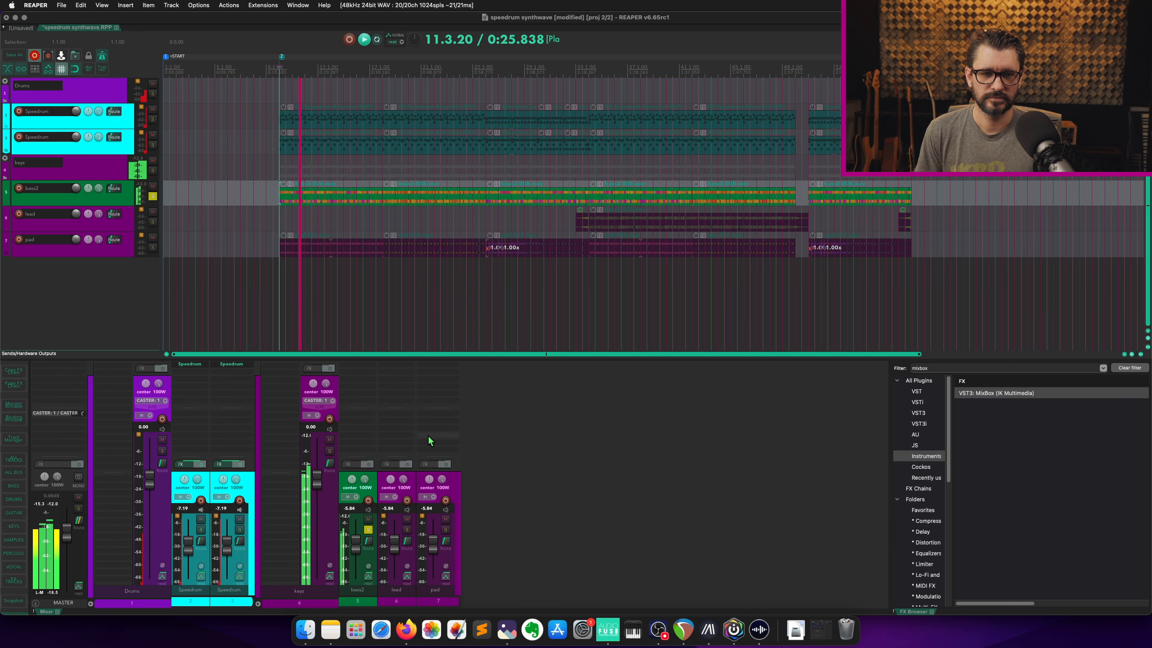
key("space")
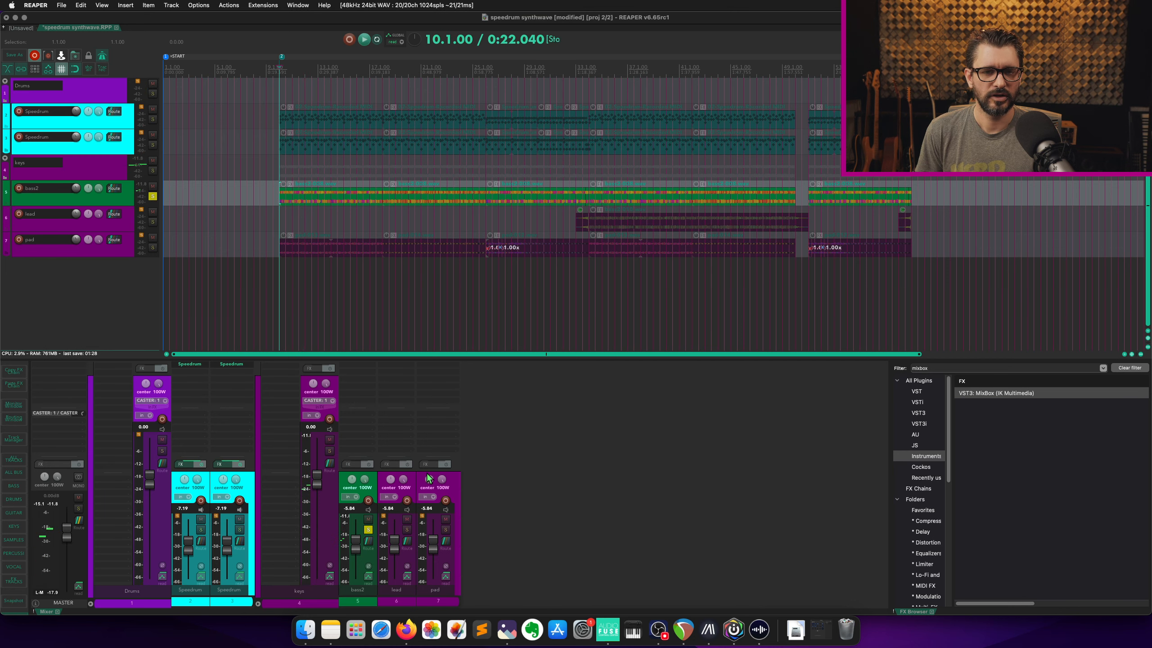
Solo the lead track and listen to it from bar 35.
left_click(407, 530)
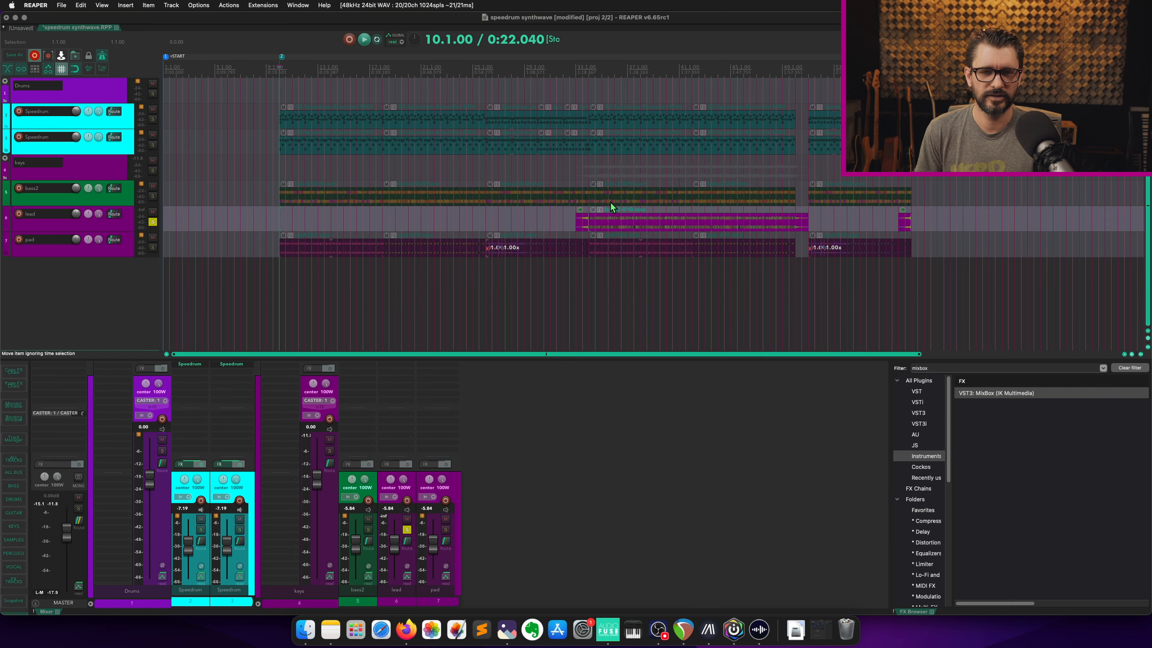
left_click(601, 67)
key("space")
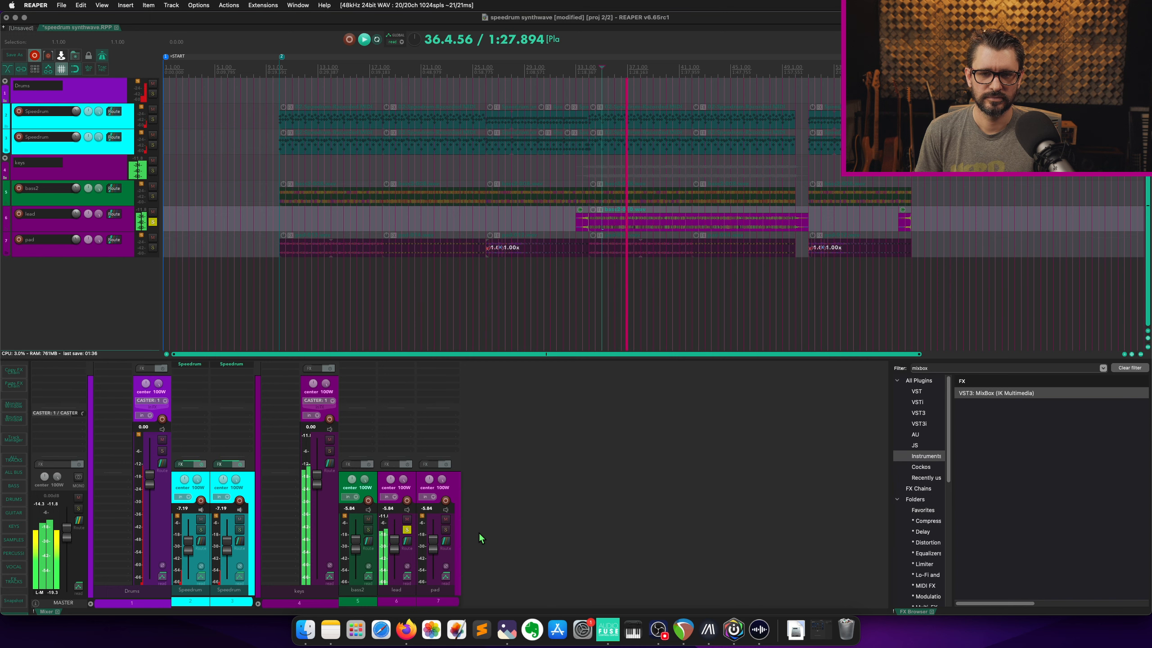
key("space")
Solo the pad track, listen to it from bar 35, and turn its solo off again.
left_click(445, 530)
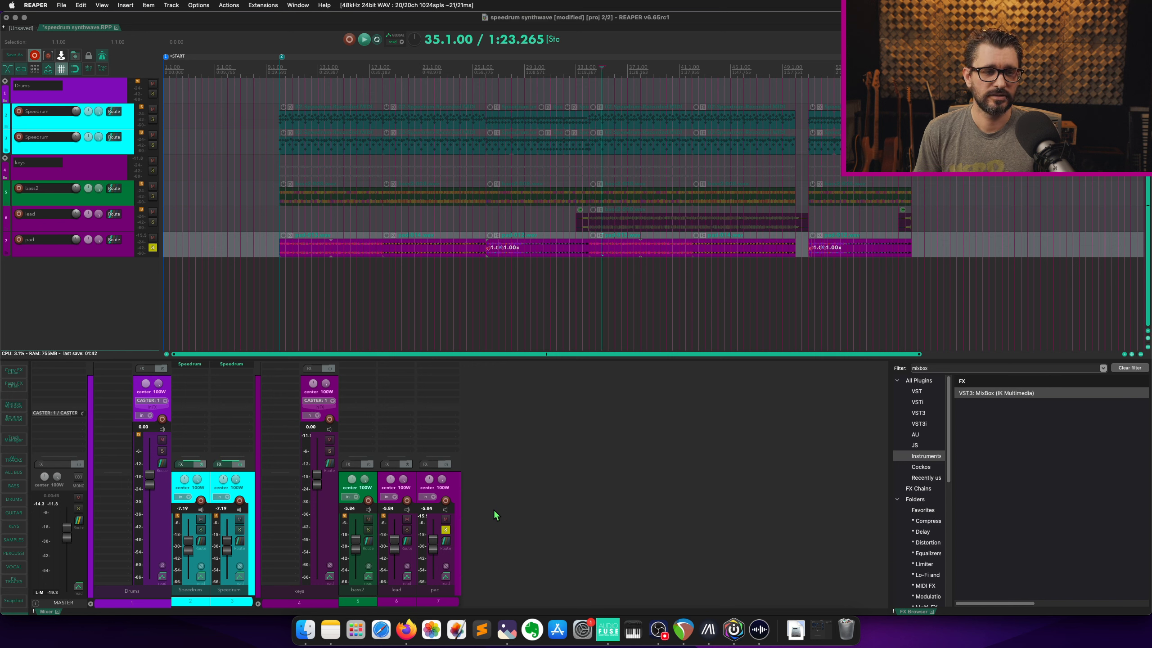
key("space")
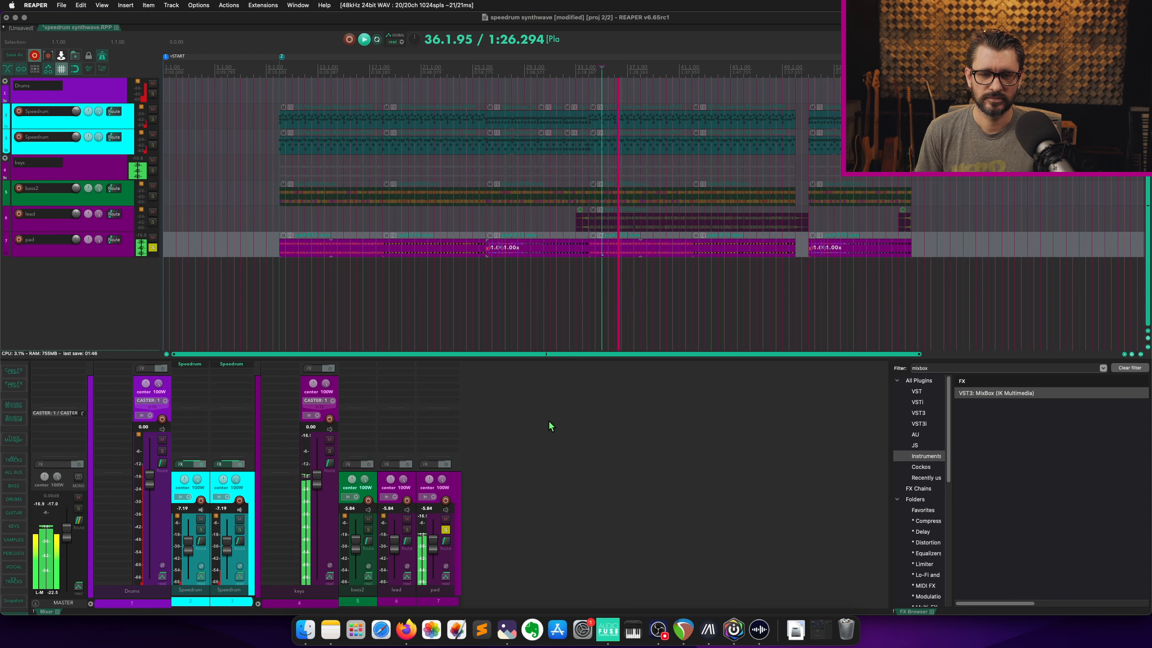
key("space")
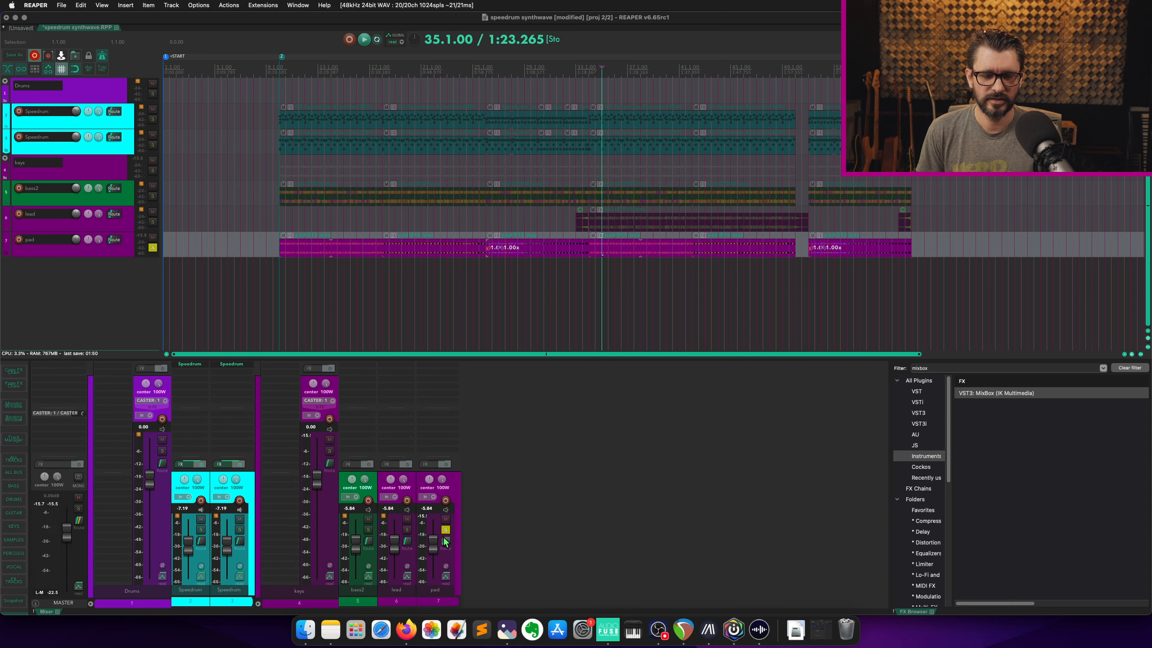
left_click(446, 530)
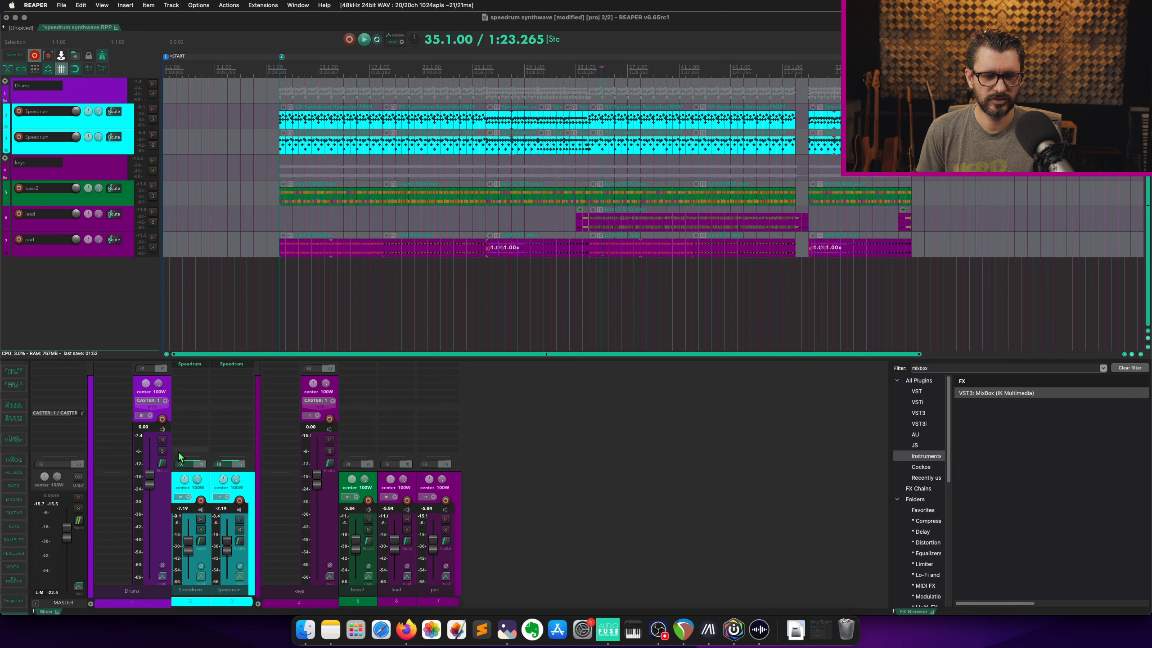
Solo the first Speedrum track, add MixBox after its Speedrum instrument, and expand the rack to eight slots.
left_click(201, 530)
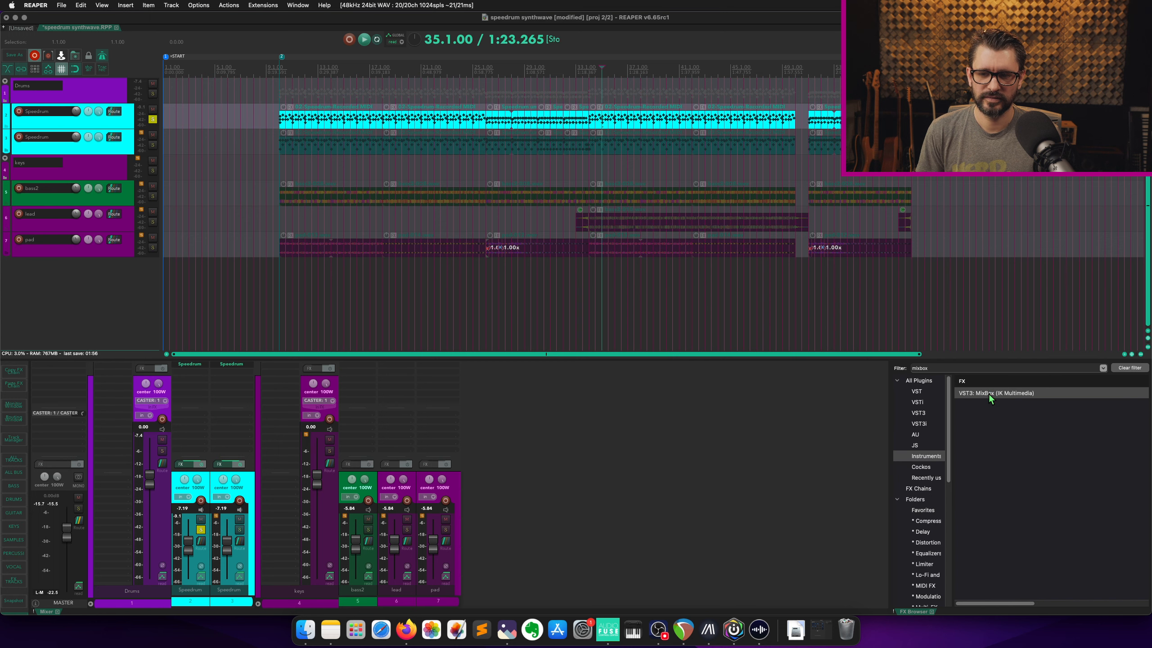
left_click_drag(989, 393, 199, 383)
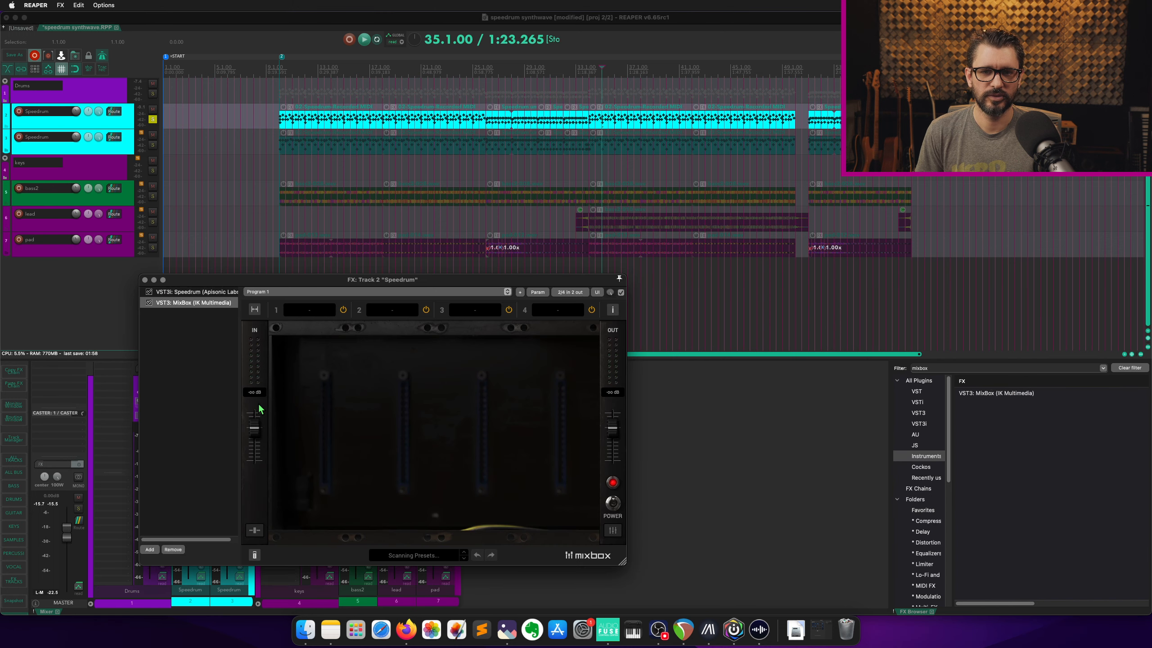
left_click_drag(411, 282, 420, 143)
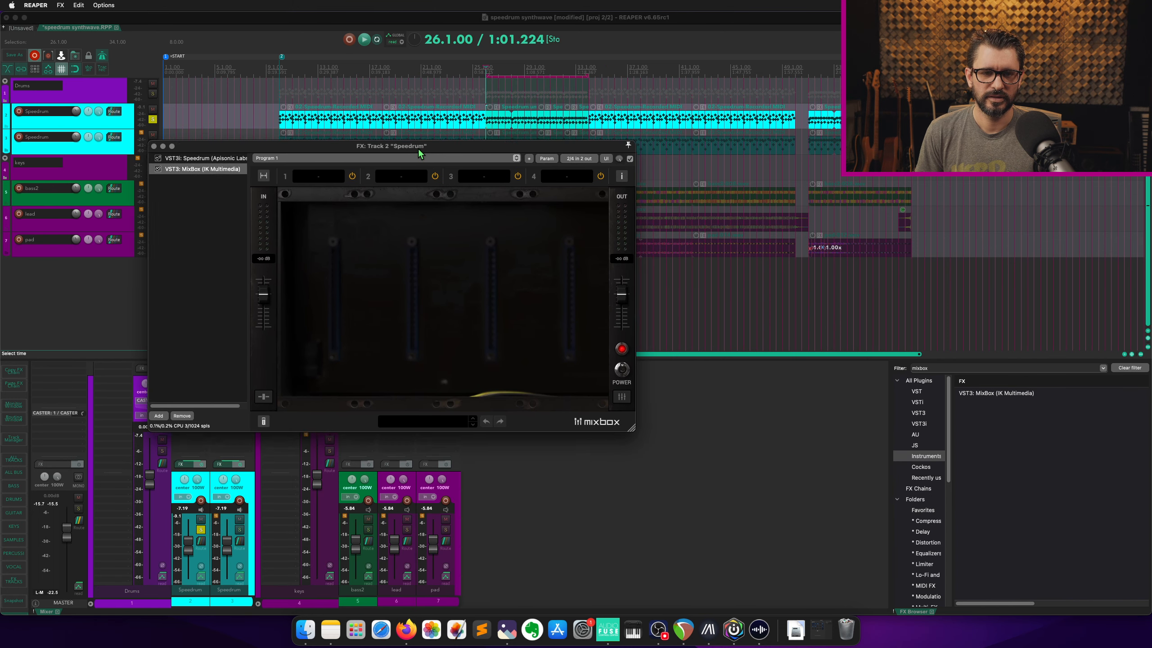
left_click(262, 170)
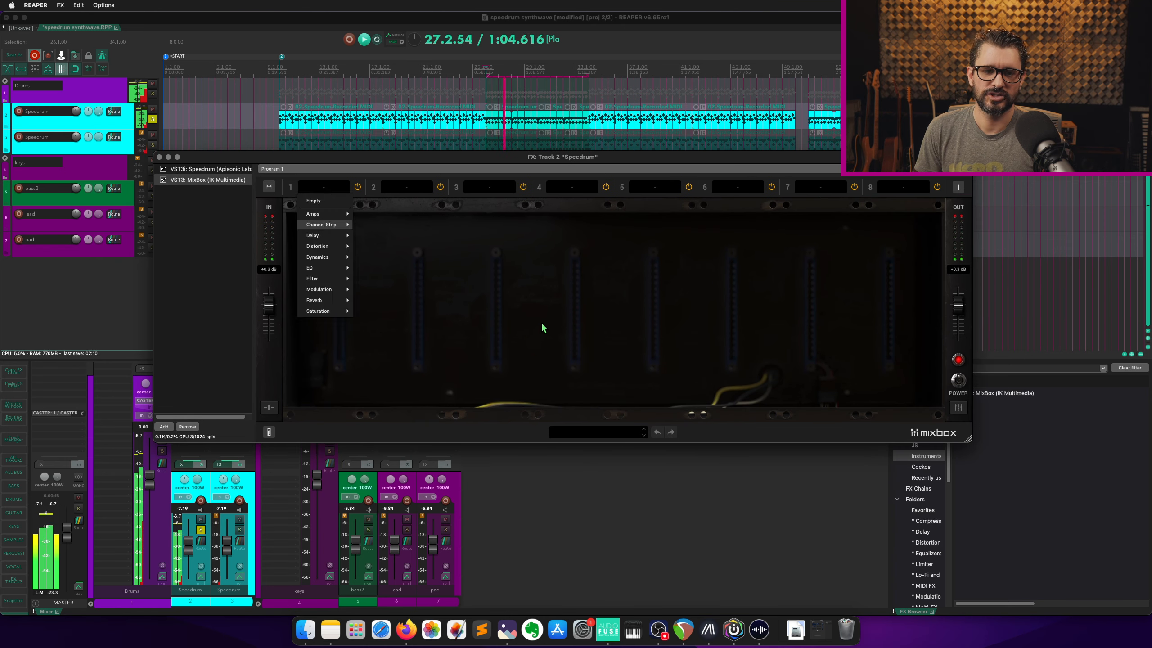
Load a Channel Strip module into slot 1 of the Speedrum track's MixBox and stop playback.
left_click(306, 213)
left_click_drag(304, 216, 320, 200)
key("space")
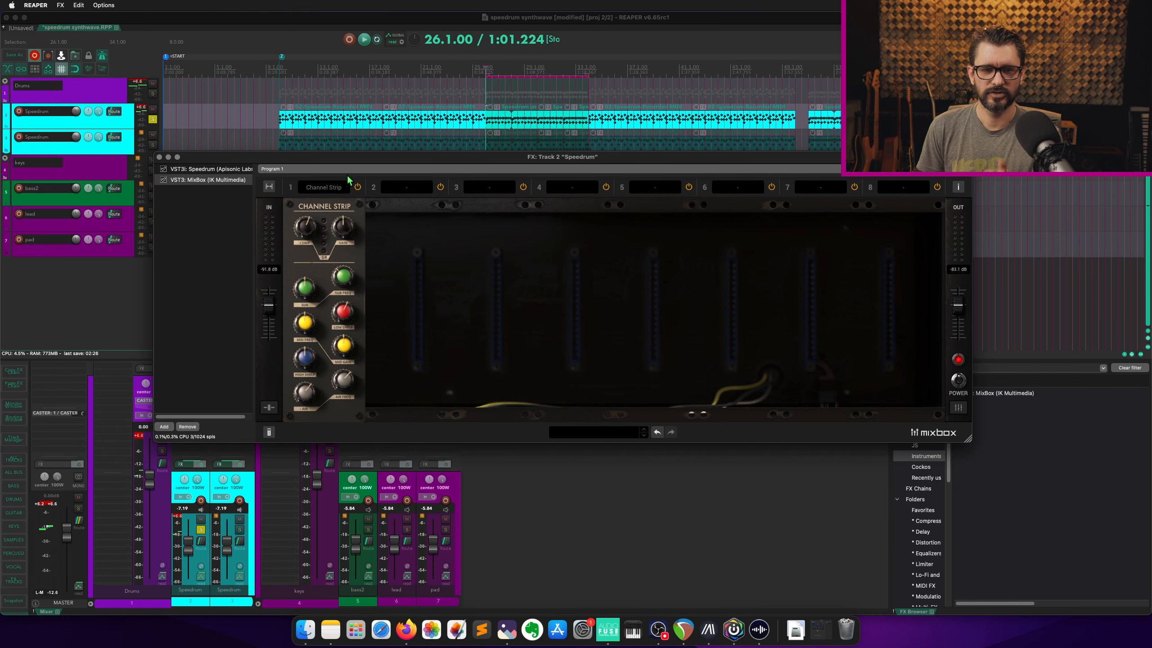
During playback, set the Channel Strip's blue knob to -3.8 dB and toggle the module's power to compare the sound.
left_click_drag(351, 164, 369, 184)
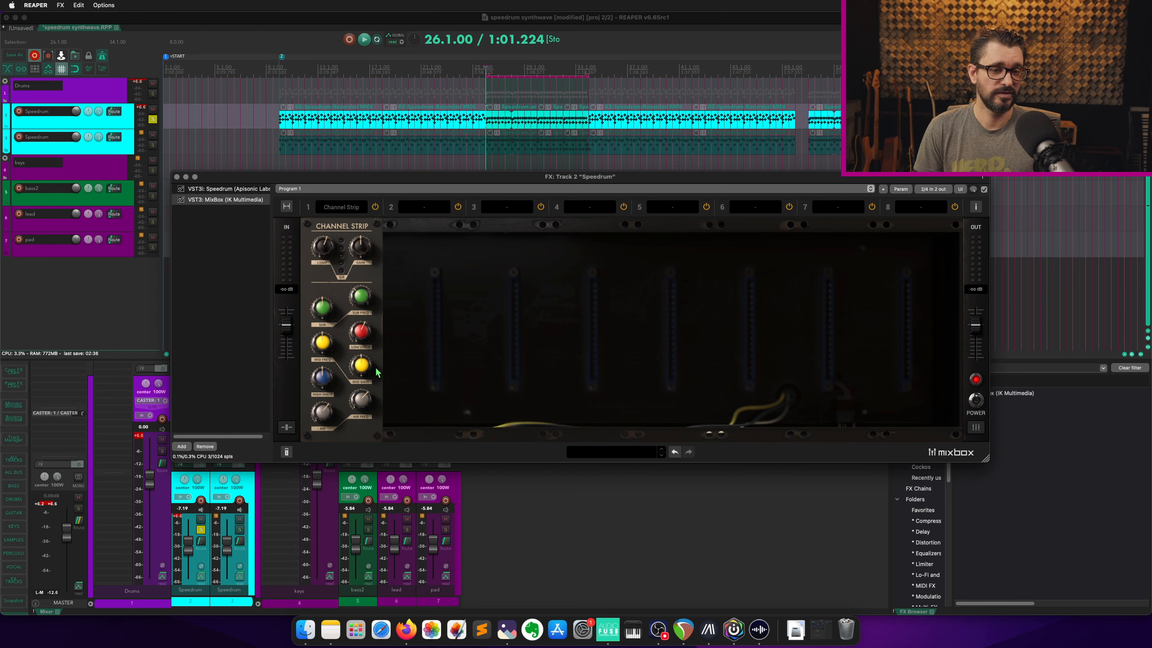
key("space")
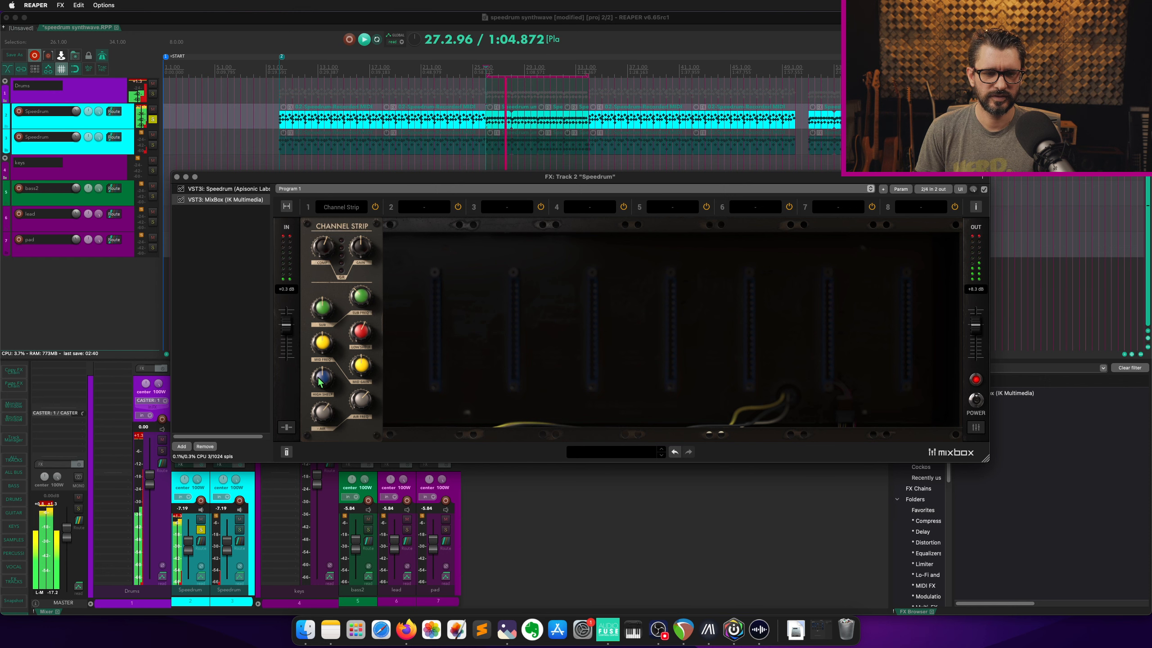
left_click_drag(318, 378, 322, 391)
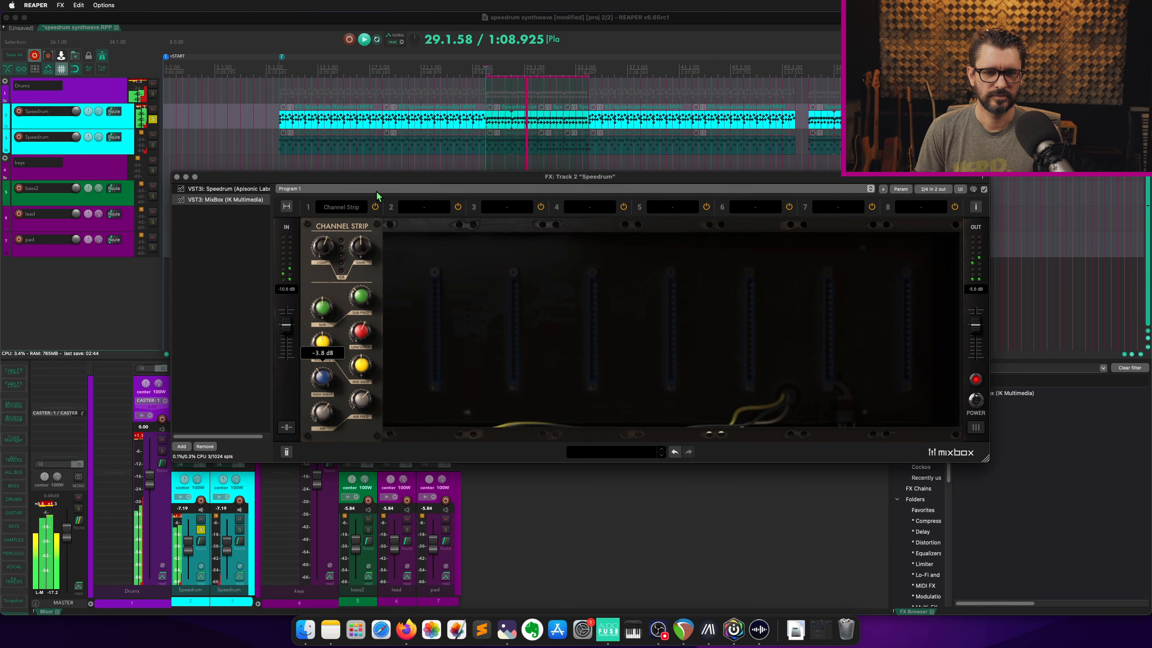
left_click(376, 207)
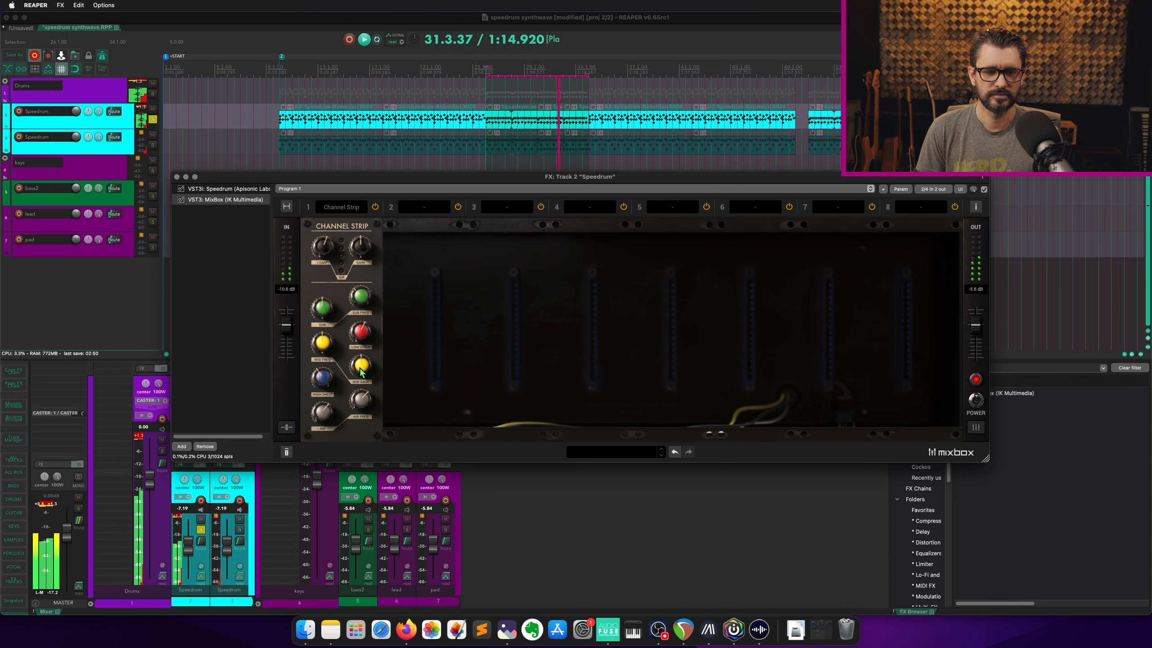
During playback, set the Channel Strip's yellow knobs to 5.16 kHz and +5.5 dB and its grey frequency knob to 12 kHz.
left_click_drag(361, 371, 333, 377)
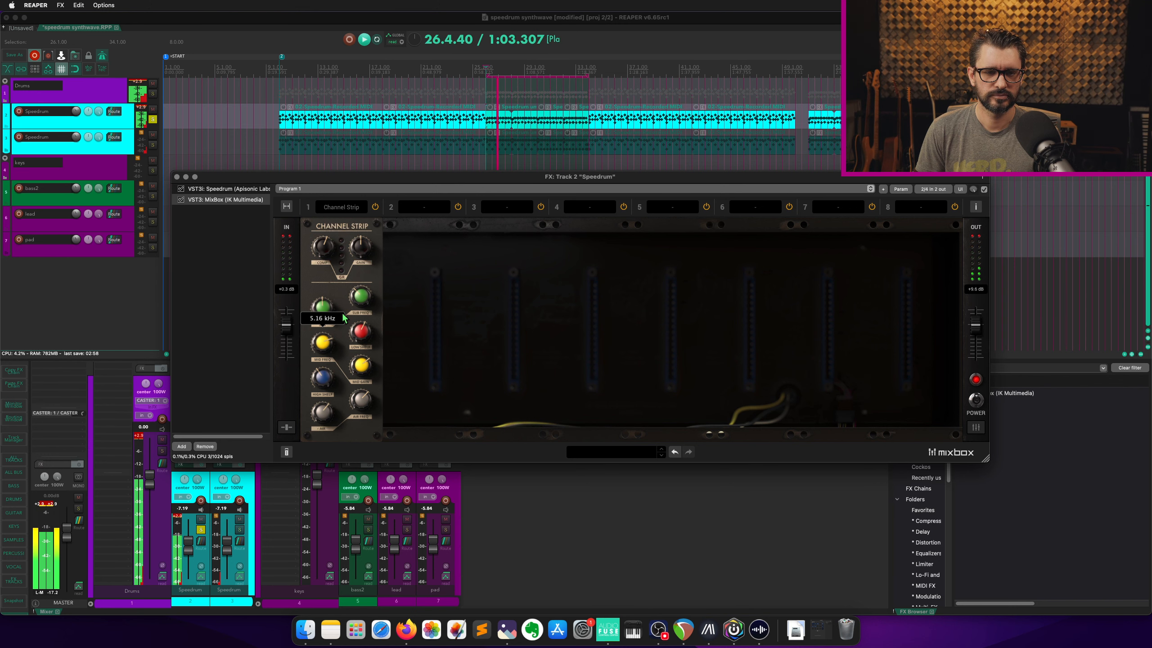
mouse_move(361, 373)
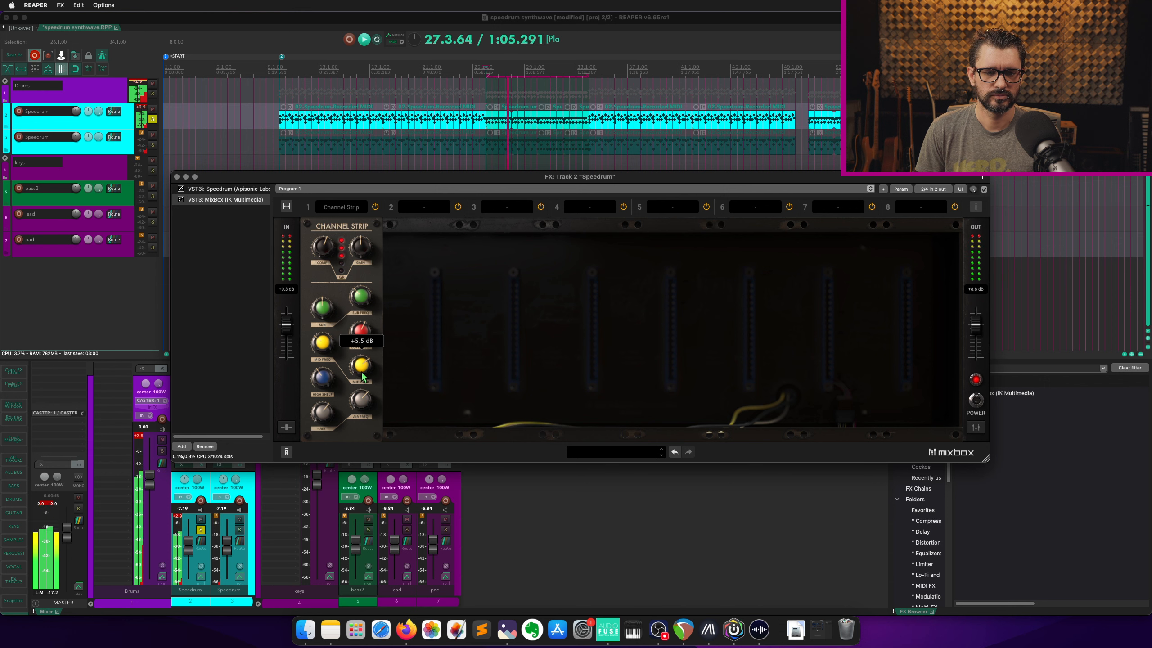
mouse_move(366, 300)
left_click_drag(365, 299, 328, 363)
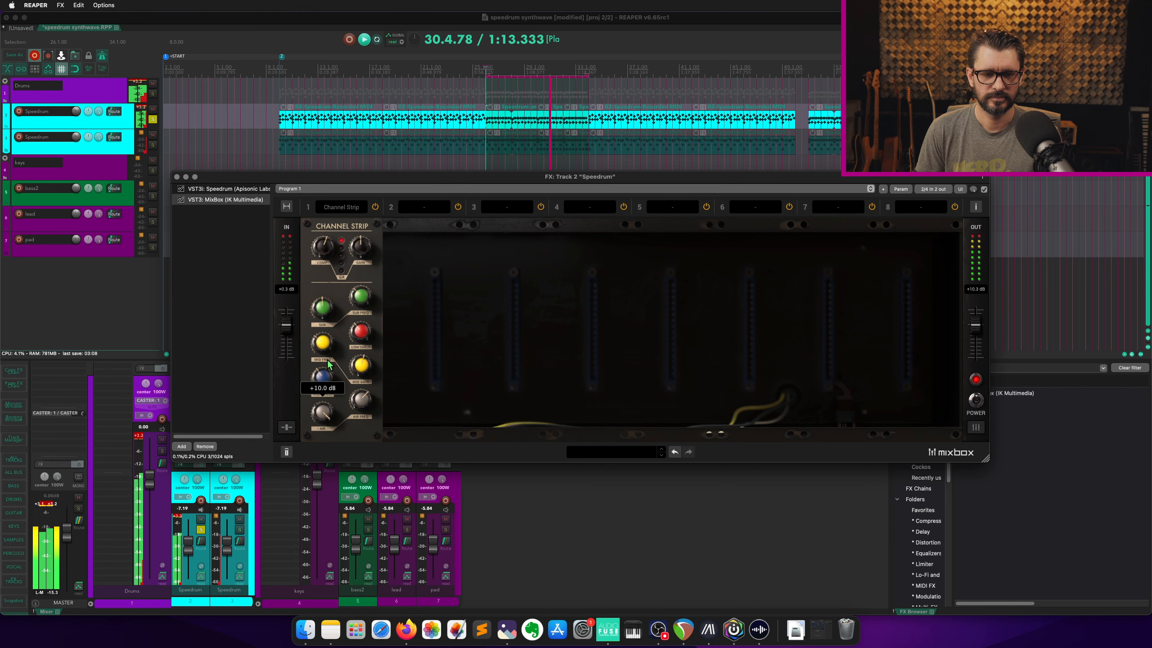
left_click_drag(378, 409, 383, 296)
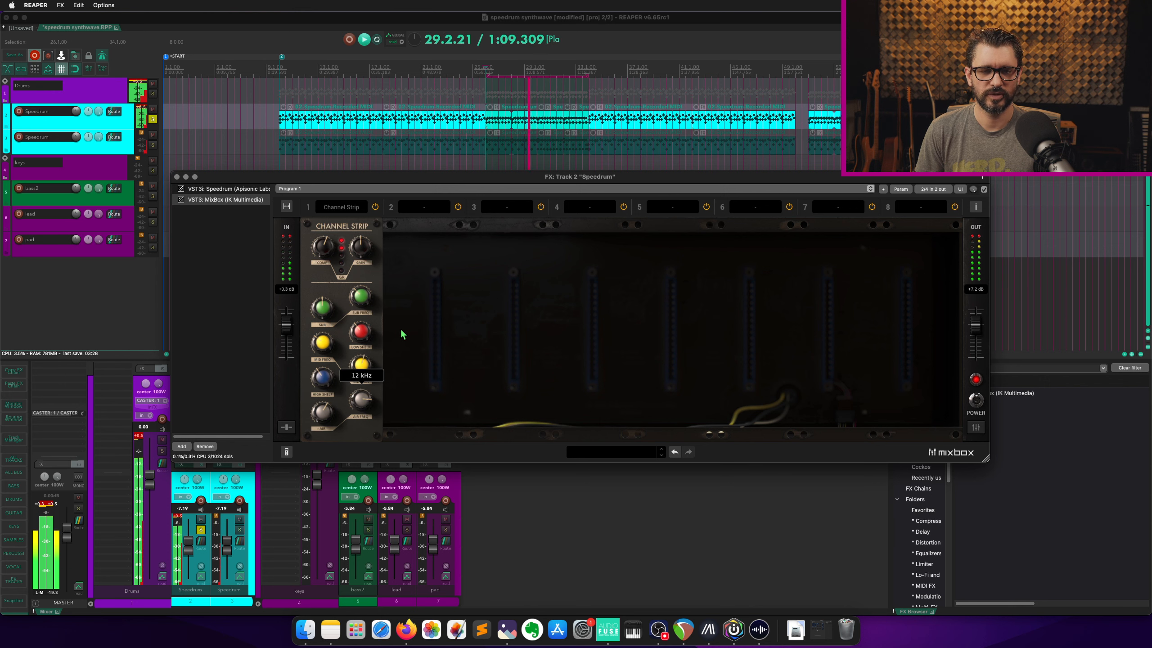
key("space")
Load a Limiter module from the Dynamics group into slot 2 and resume playback.
left_click(424, 207)
mouse_move(429, 269)
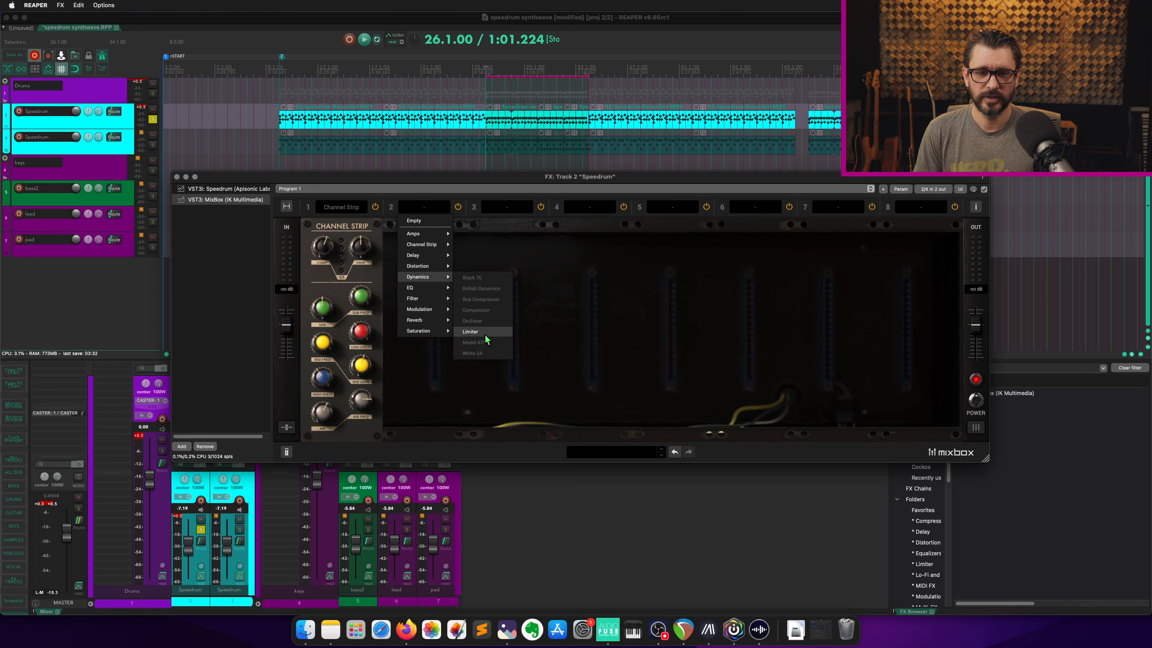
left_click(470, 331)
key("space")
Lower the Limiter's middle knob to -5.33 dB and adjust its release knob while the drums play.
left_click_drag(432, 328, 436, 304)
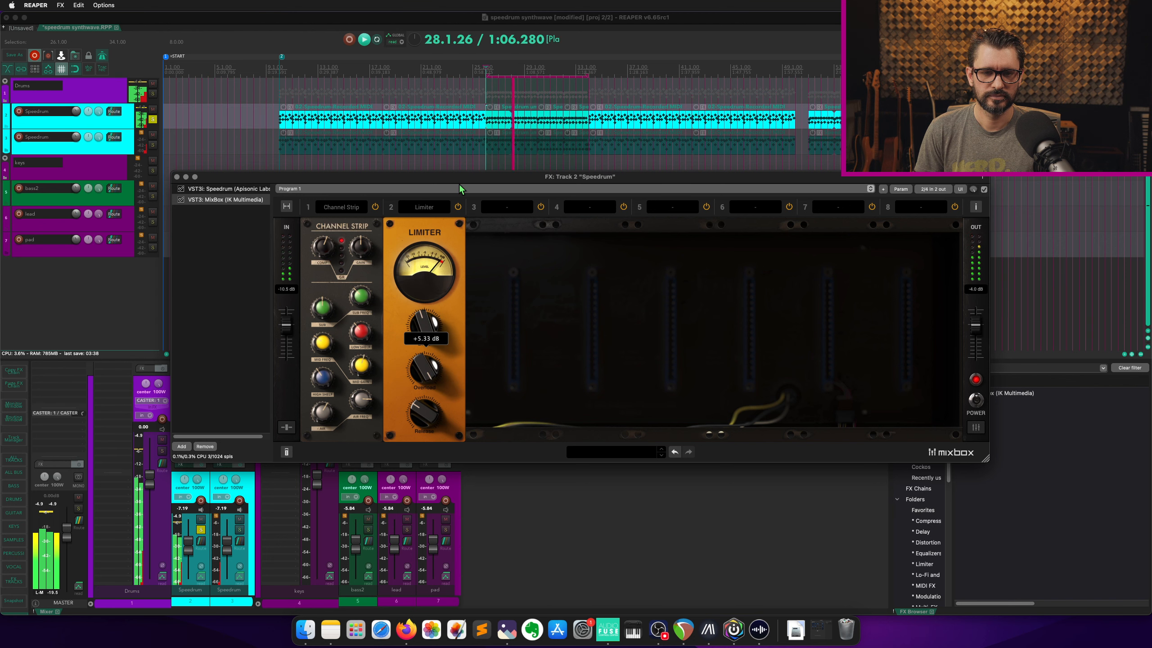
left_click_drag(459, 183, 445, 326)
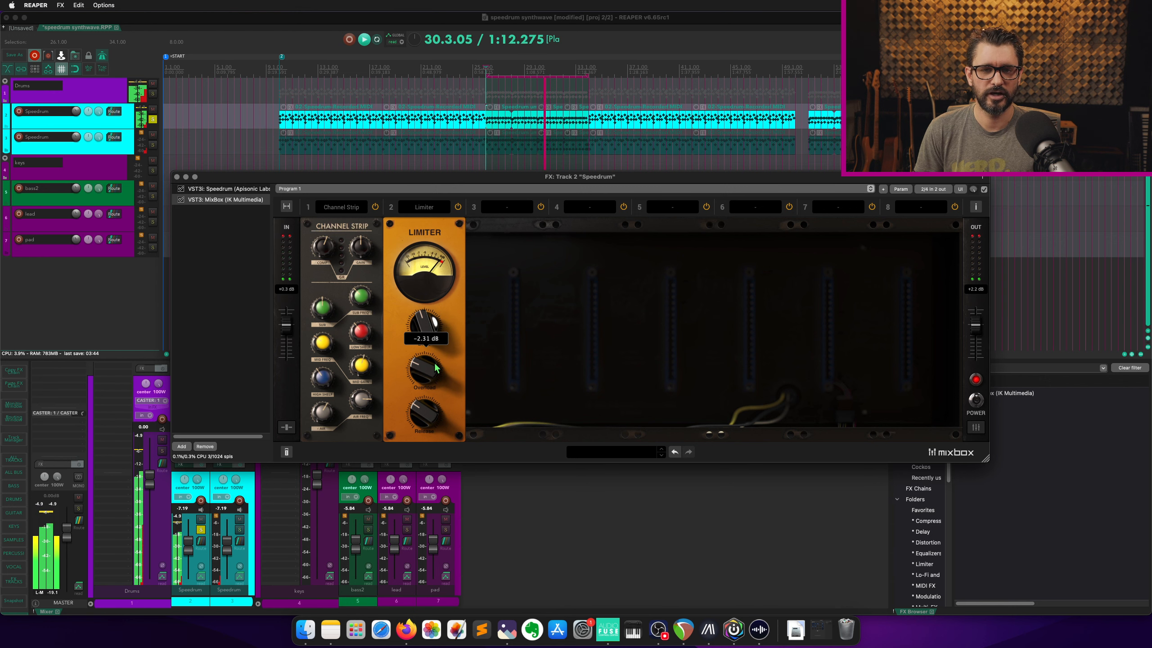
left_click_drag(424, 372, 426, 405)
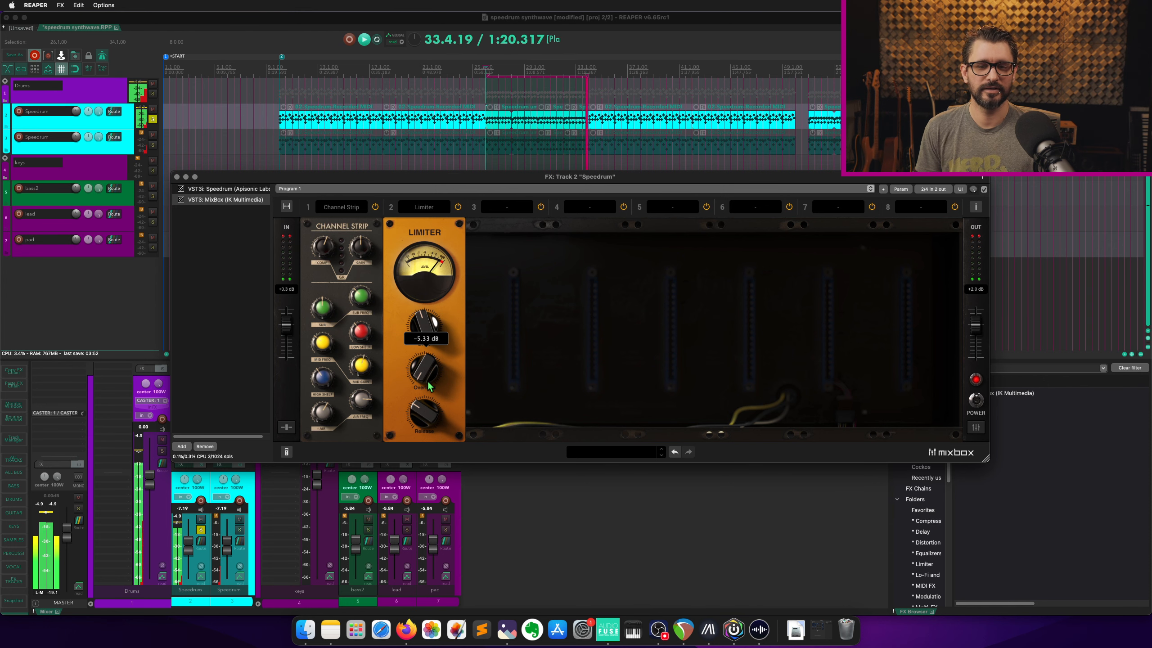
mouse_move(424, 412)
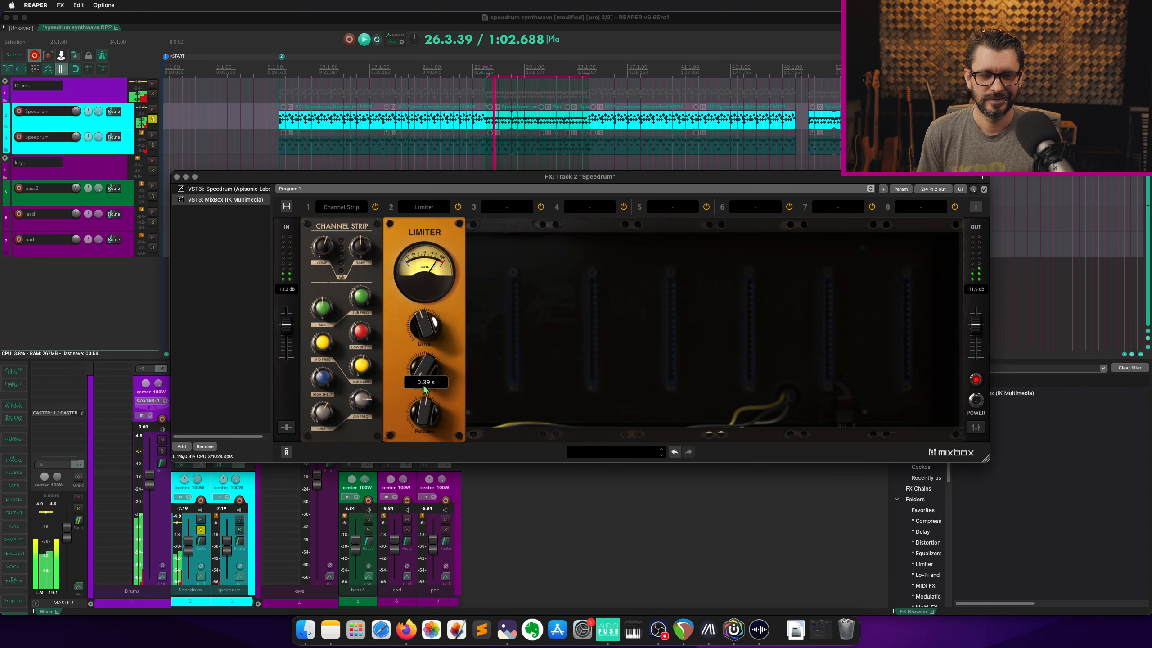
left_click_drag(424, 416, 425, 368)
Load a Filter Phaser module into slot 3 and adjust its Feedback and Overdrive, with Overdrive at 6.5.
left_click(507, 207)
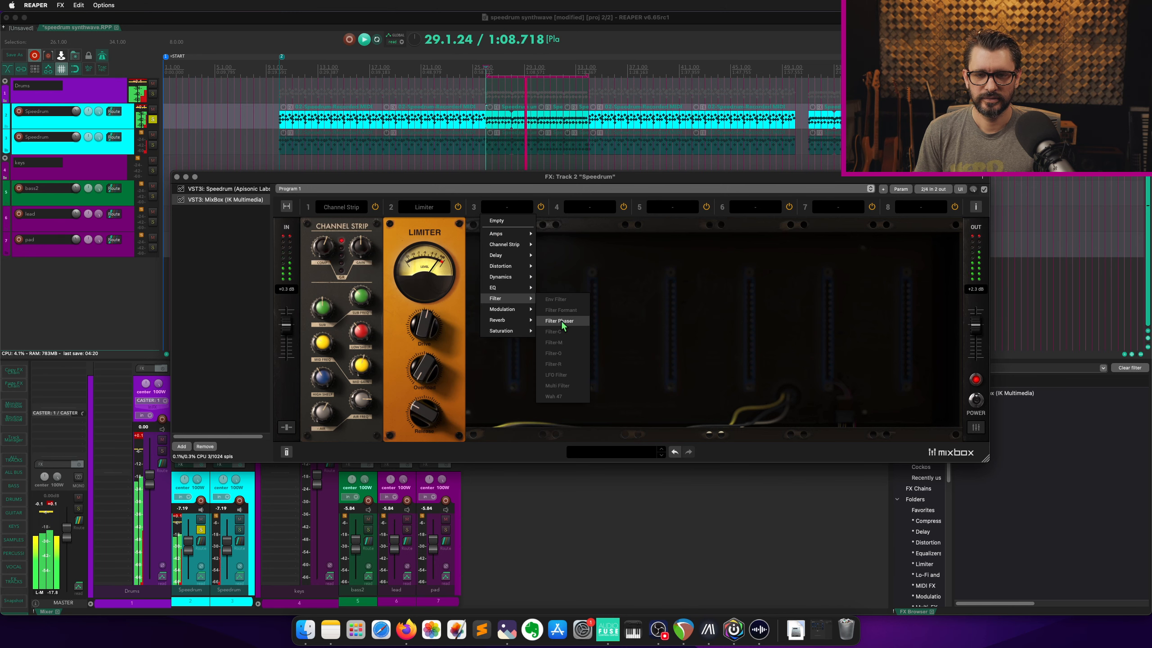
left_click(563, 326)
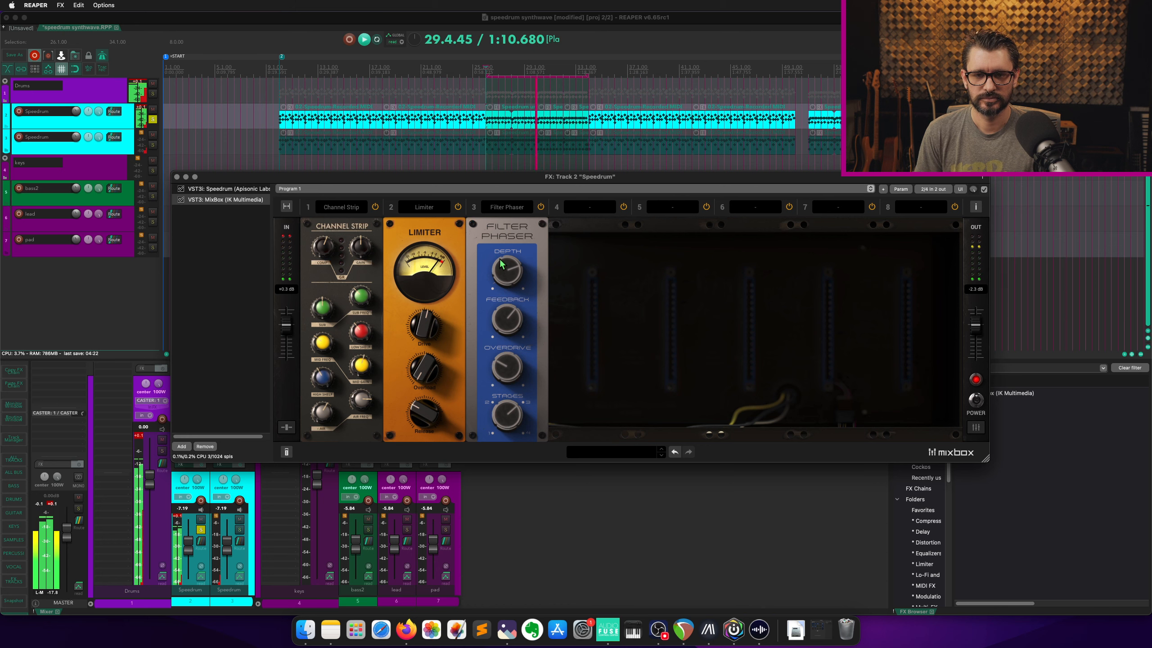
mouse_move(507, 318)
left_mouse_down()
mouse_move(522, 390)
mouse_move(514, 333)
left_mouse_up()
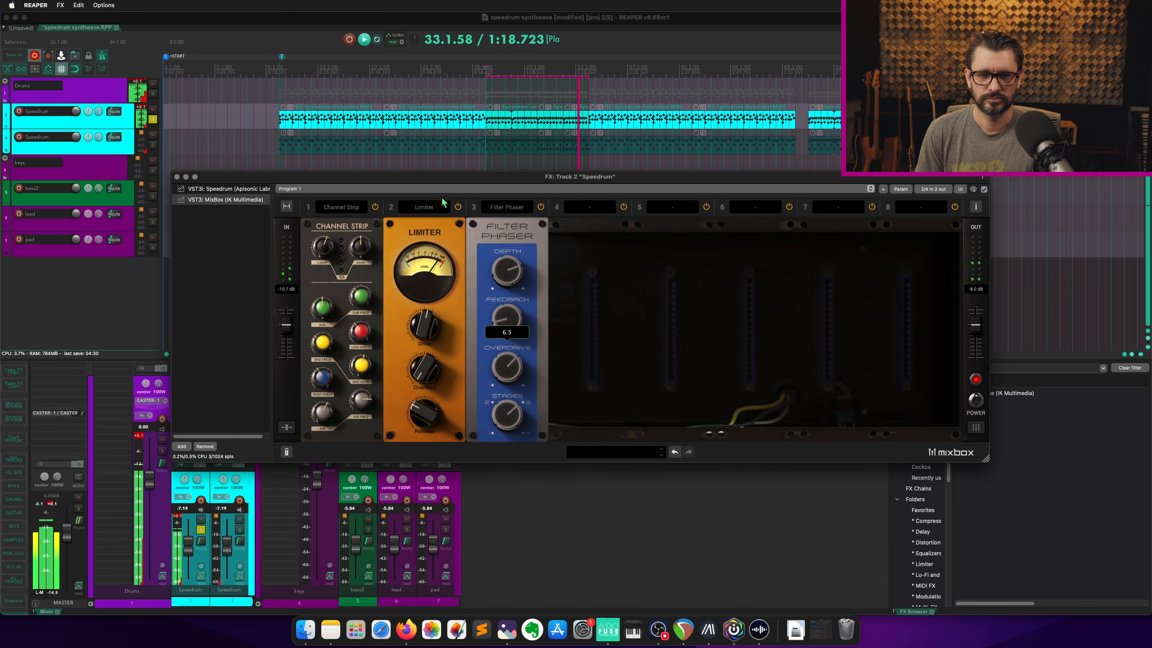
Move the Limiter to slot 8, readjust the Filter Phaser's Depth, Feedback and Stages by ear, and stop playback.
left_click_drag(430, 227, 551, 242)
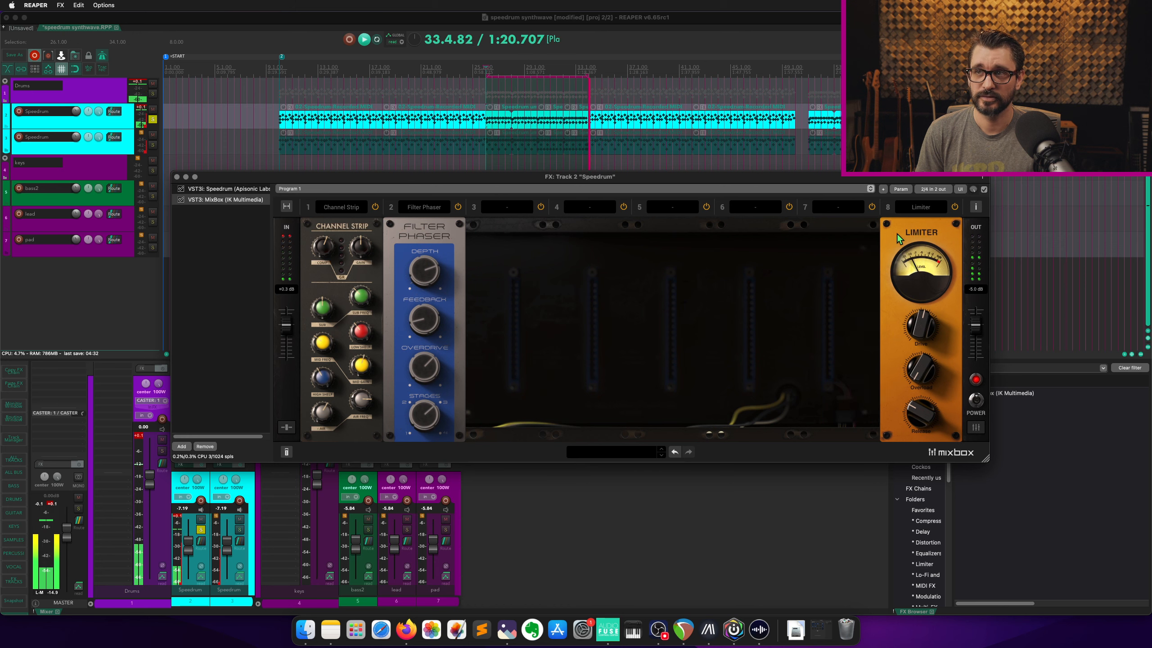
left_click_drag(425, 324, 428, 224)
mouse_move(424, 269)
left_mouse_down()
mouse_move(449, 332)
mouse_move(443, 266)
left_mouse_up()
left_click_drag(425, 417, 423, 455)
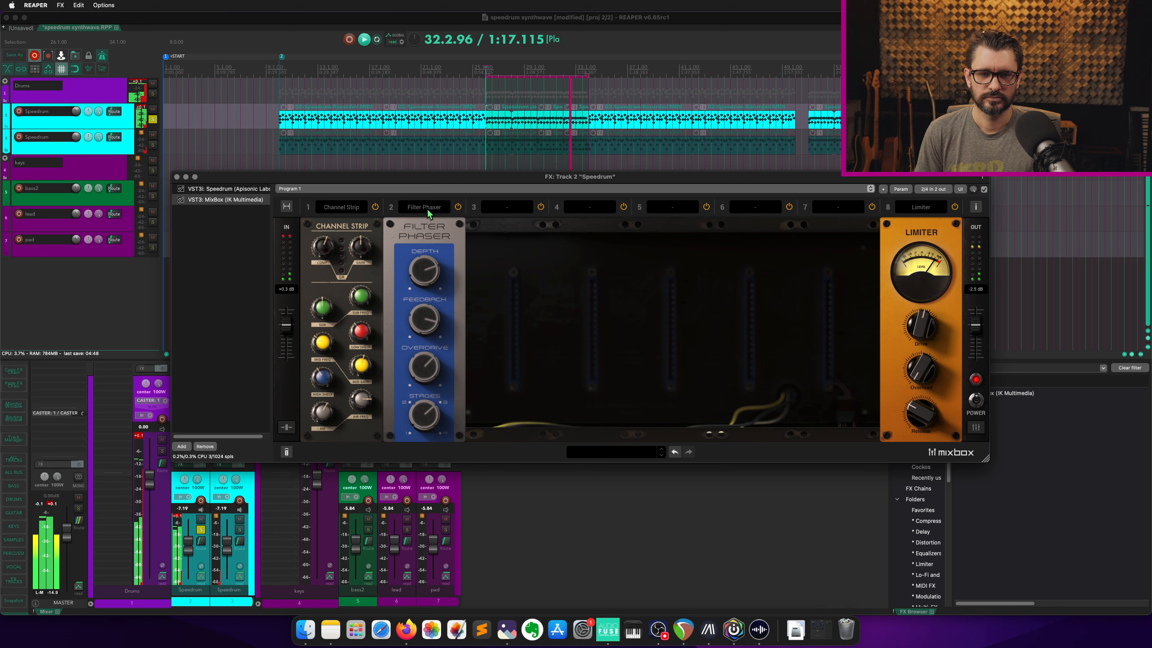
key("space")
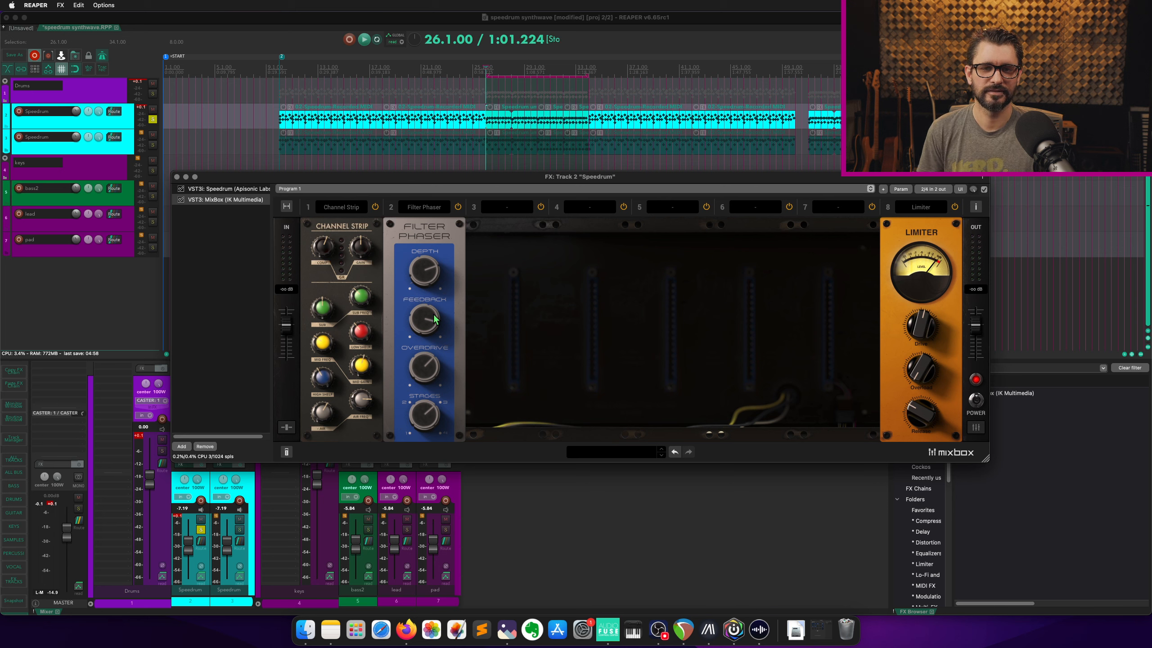
Resume playback, look through the module types offered for slot 2, and lower the Filter Phaser's Feedback.
key("space")
left_click(430, 207)
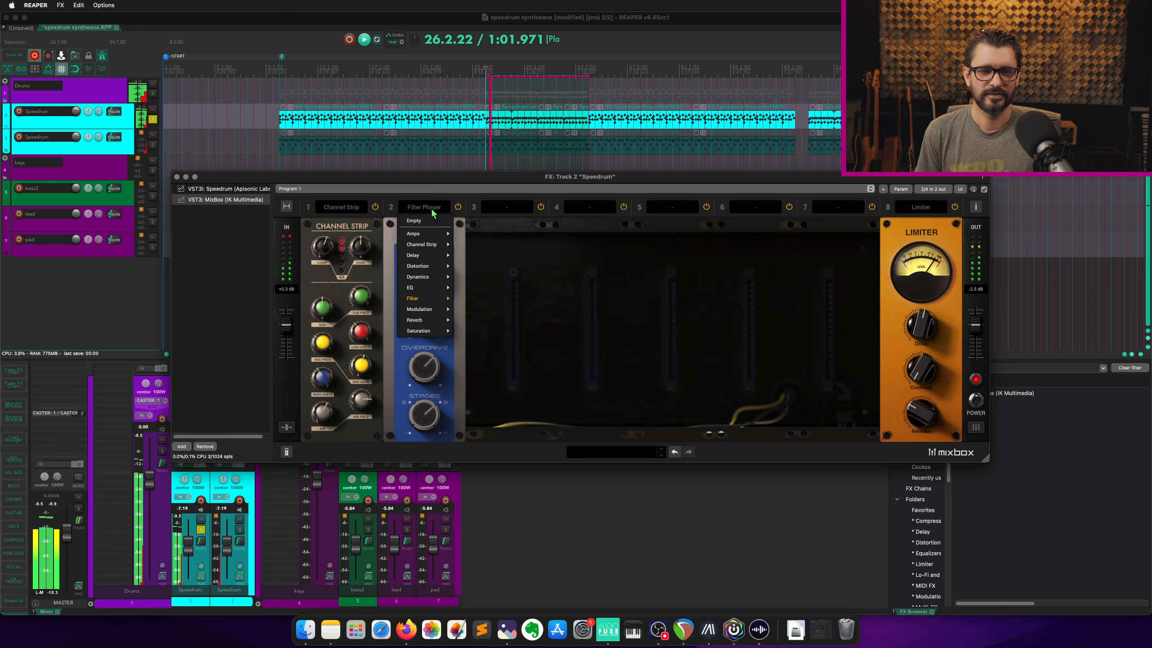
mouse_move(424, 300)
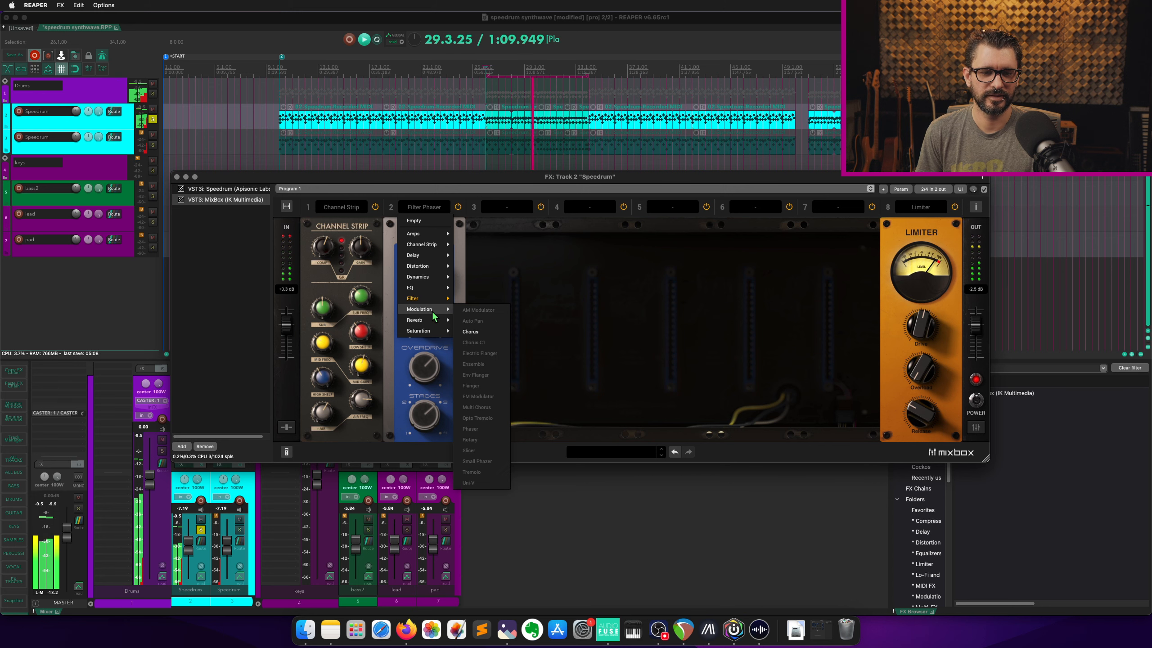
left_click(453, 312)
mouse_move(430, 335)
left_click_drag(435, 345, 443, 388)
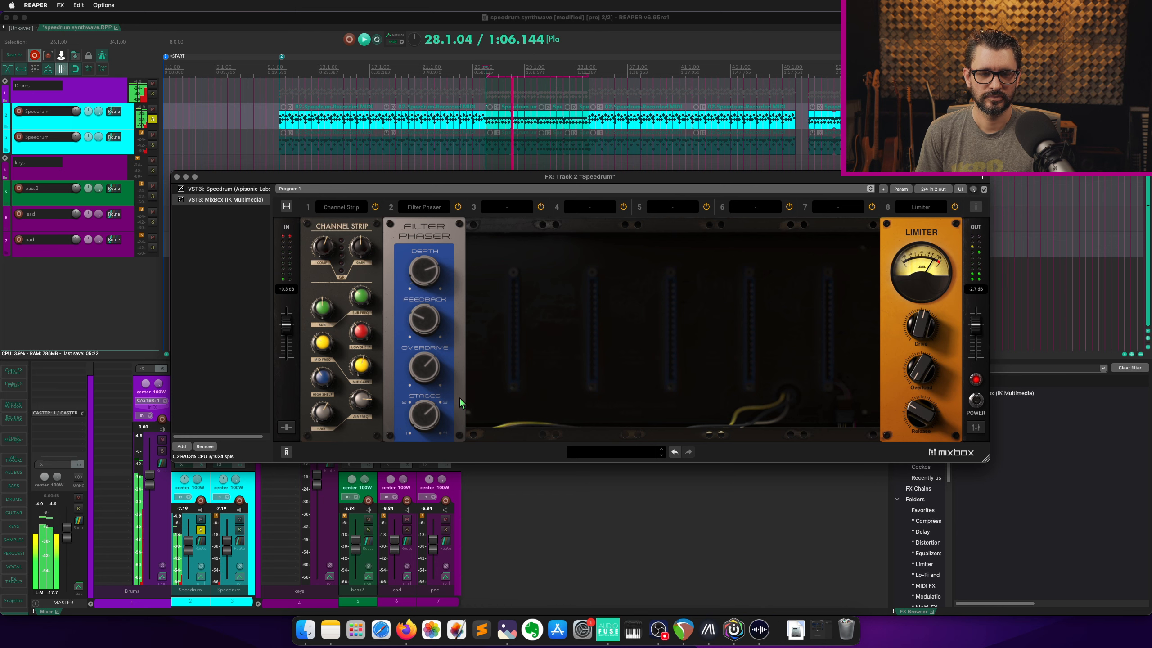
Load a Digital Reverb module into slot 3 after the Filter Phaser.
left_click(519, 216)
mouse_move(513, 319)
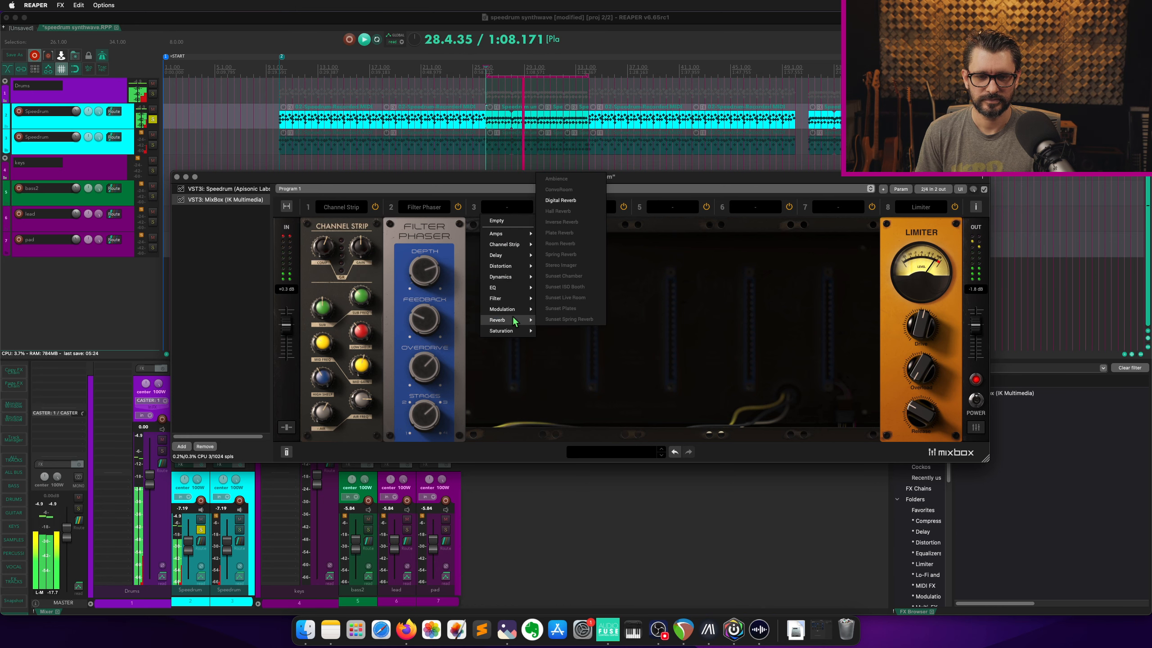
left_click(561, 200)
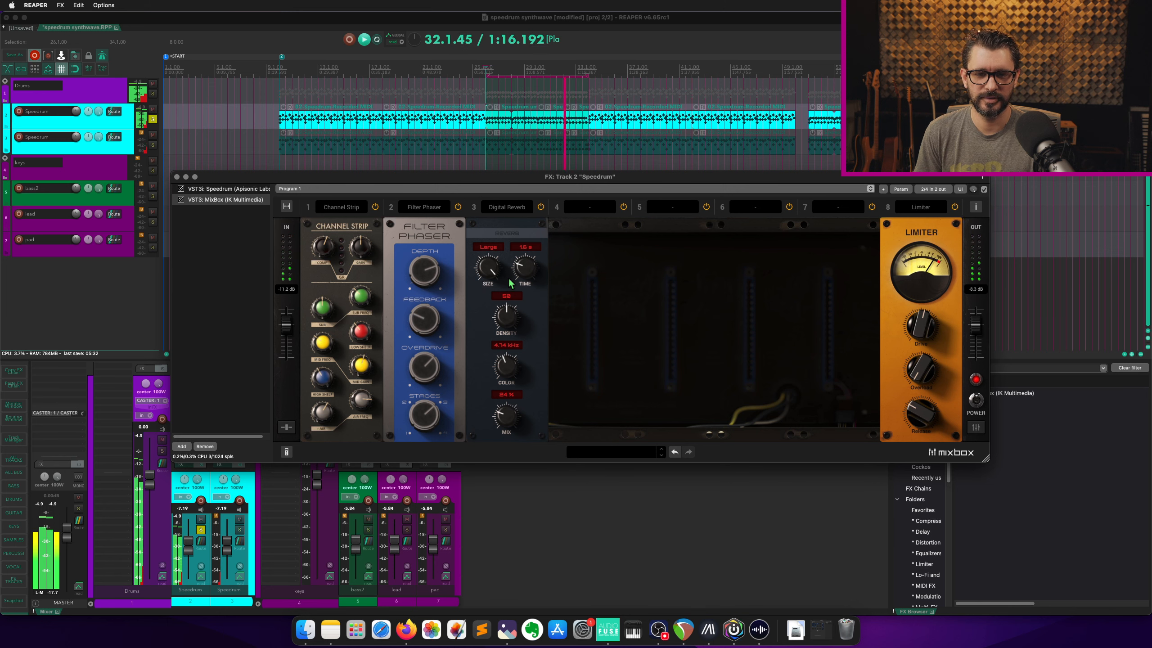
Compare the Digital Reverb's Density between 0 and 100, set its Size to Medium, and settle on a medium-high Density.
scroll(507, 325, "down", 4)
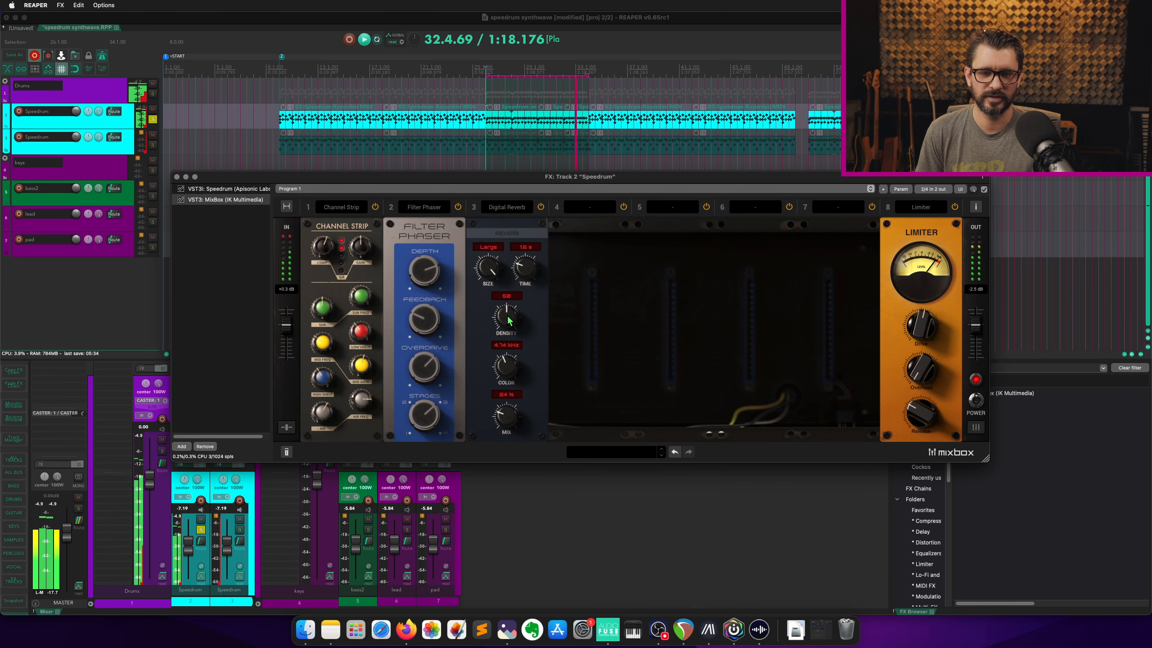
left_click_drag(506, 320, 498, 459)
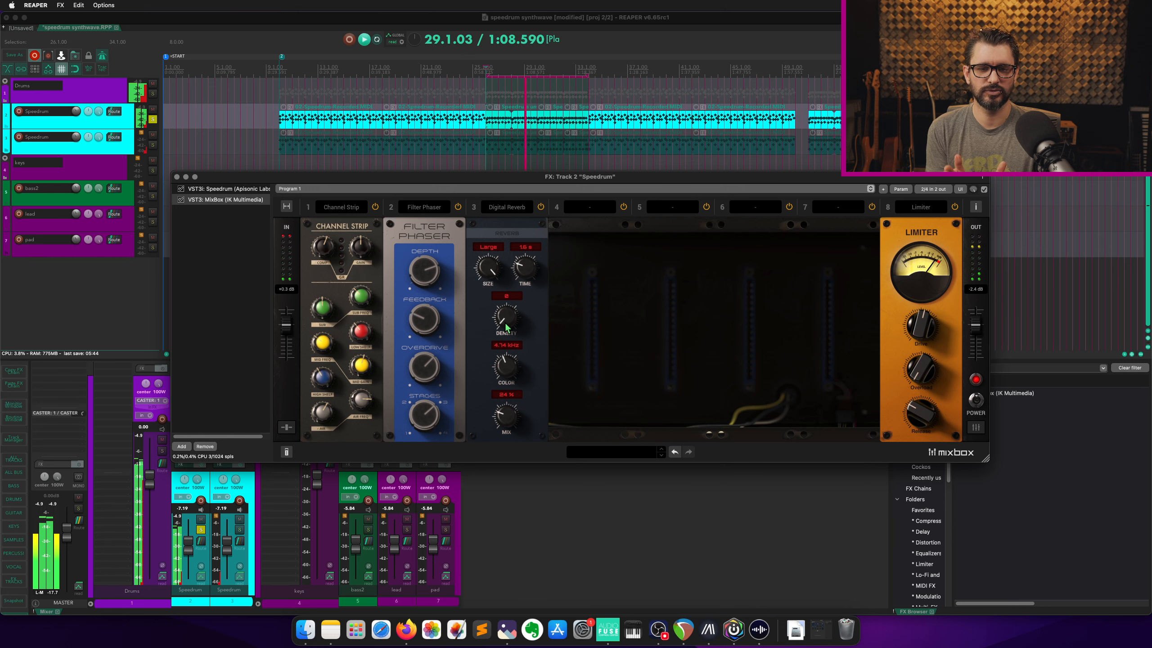
left_click_drag(502, 323, 518, 233)
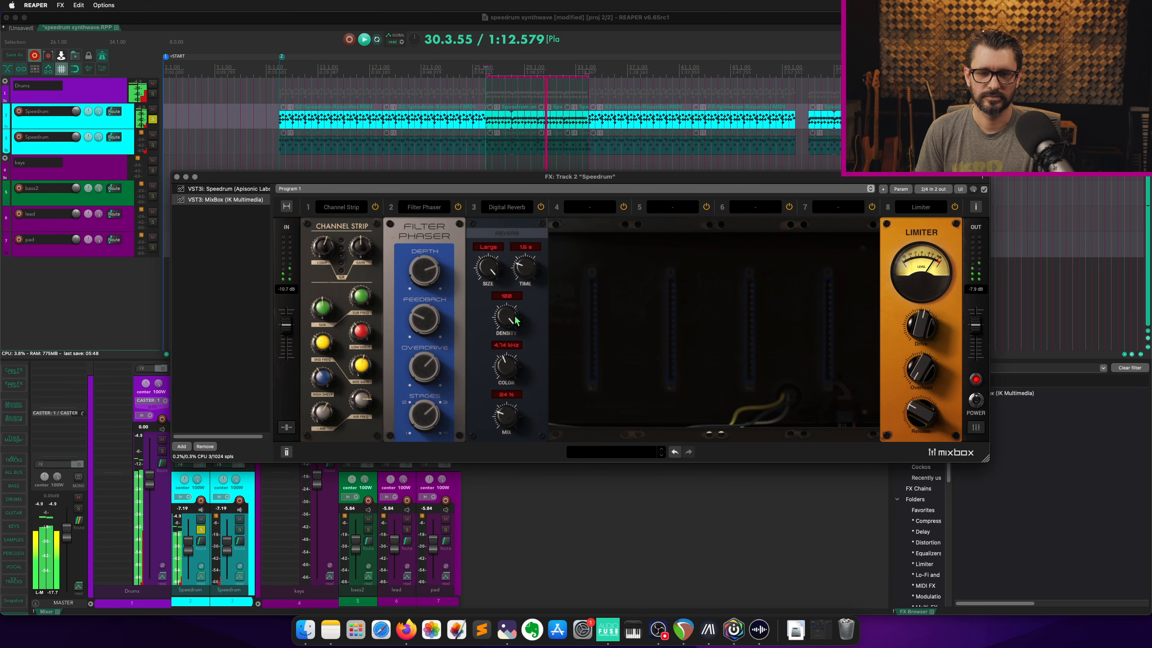
left_click_drag(511, 345, 513, 313)
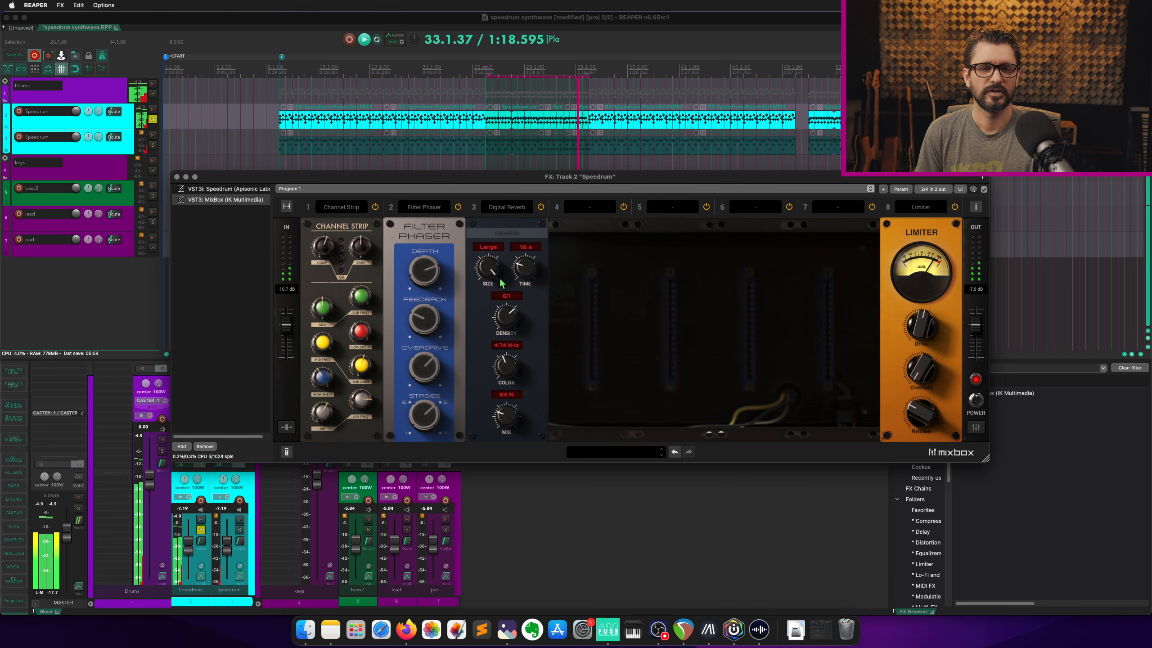
left_click_drag(491, 268, 492, 522)
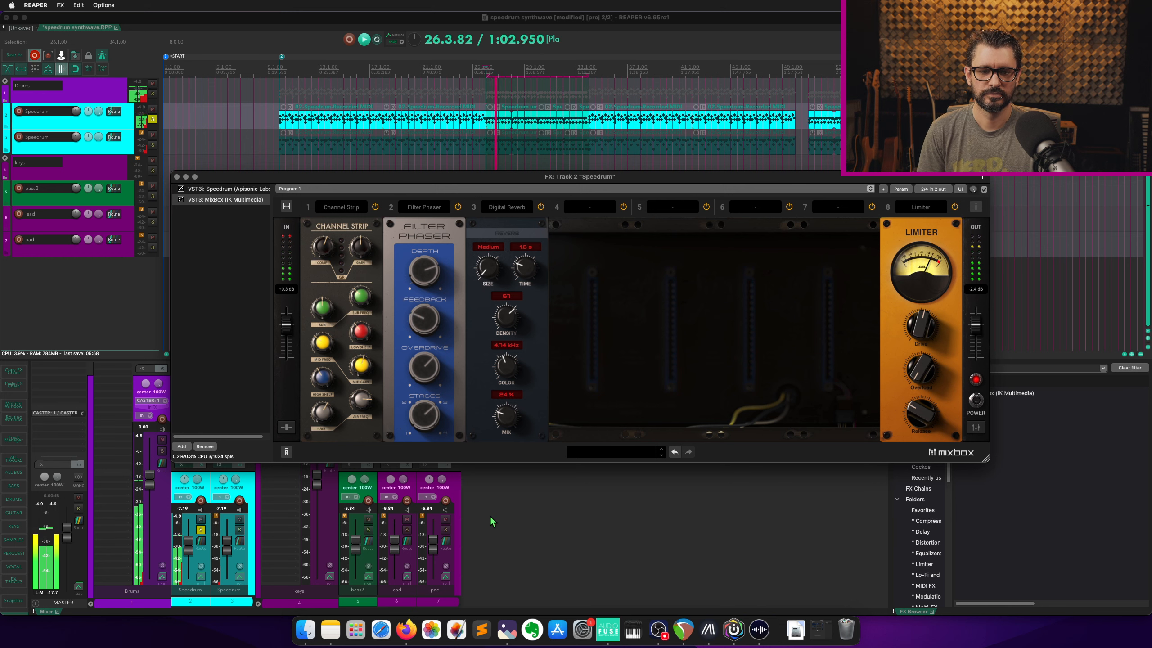
left_click_drag(506, 316, 512, 375)
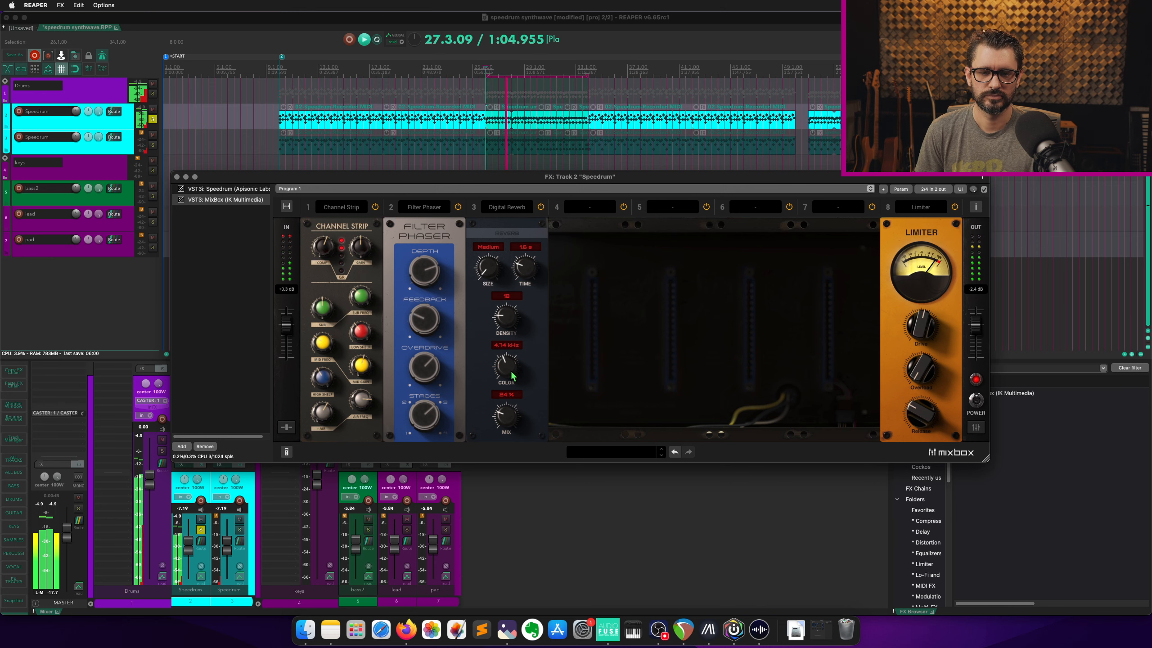
left_click_drag(511, 327, 512, 317)
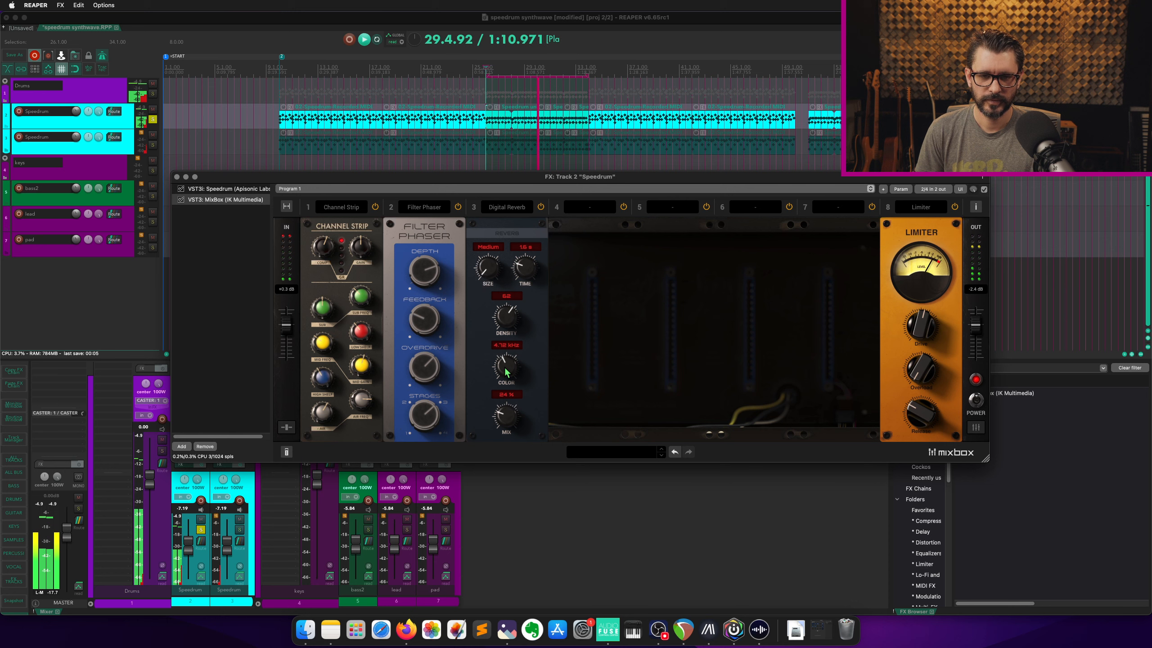
Lower the Digital Reverb's Color frequency, audition its Mix at 100%, and bring the Mix down to a subtle level.
mouse_move(506, 371)
left_mouse_down()
mouse_move(529, 267)
mouse_move(503, 490)
mouse_move(500, 420)
mouse_move(506, 378)
mouse_move(506, 500)
mouse_move(505, 348)
left_mouse_up()
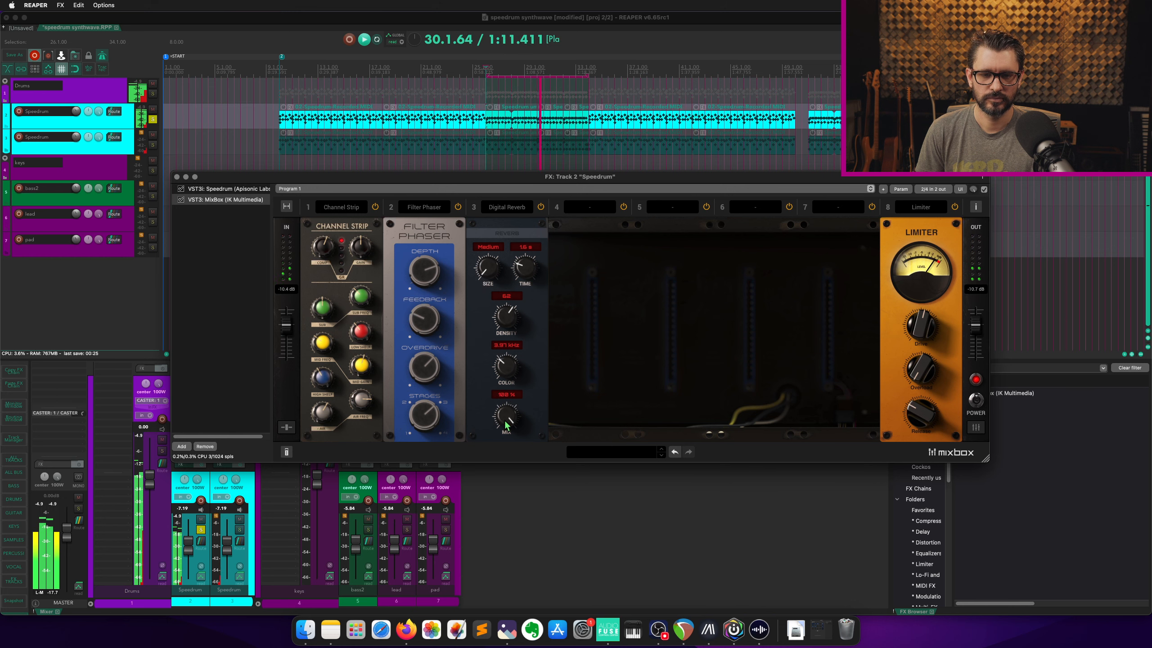
key("space")
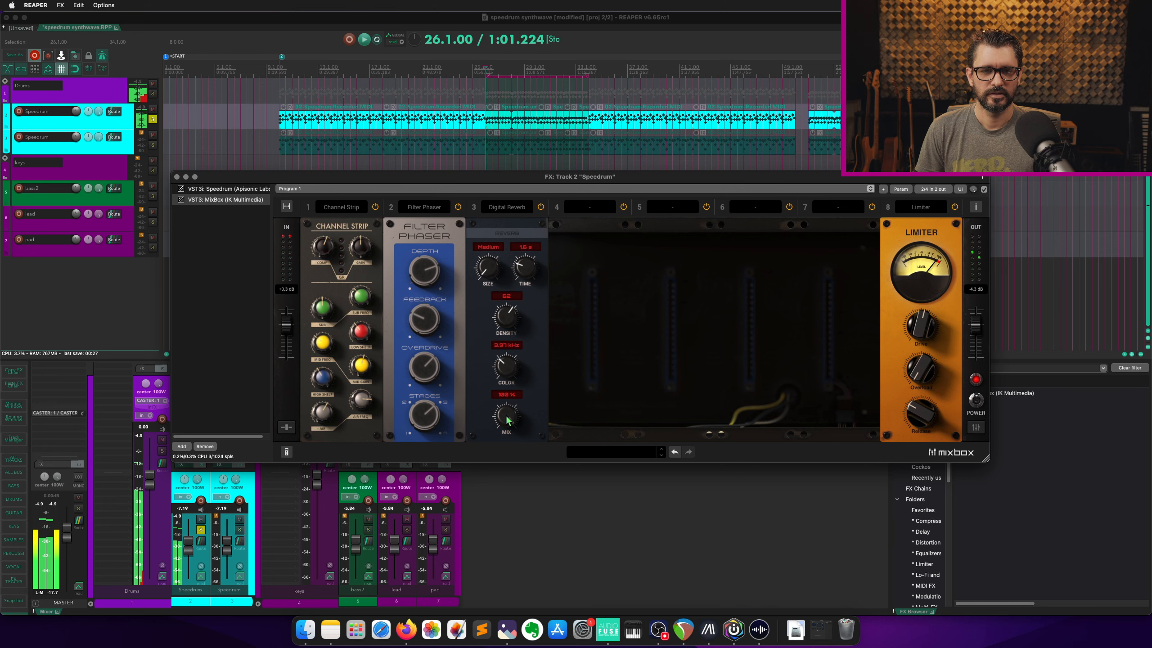
left_click_drag(506, 420, 505, 499)
key("space")
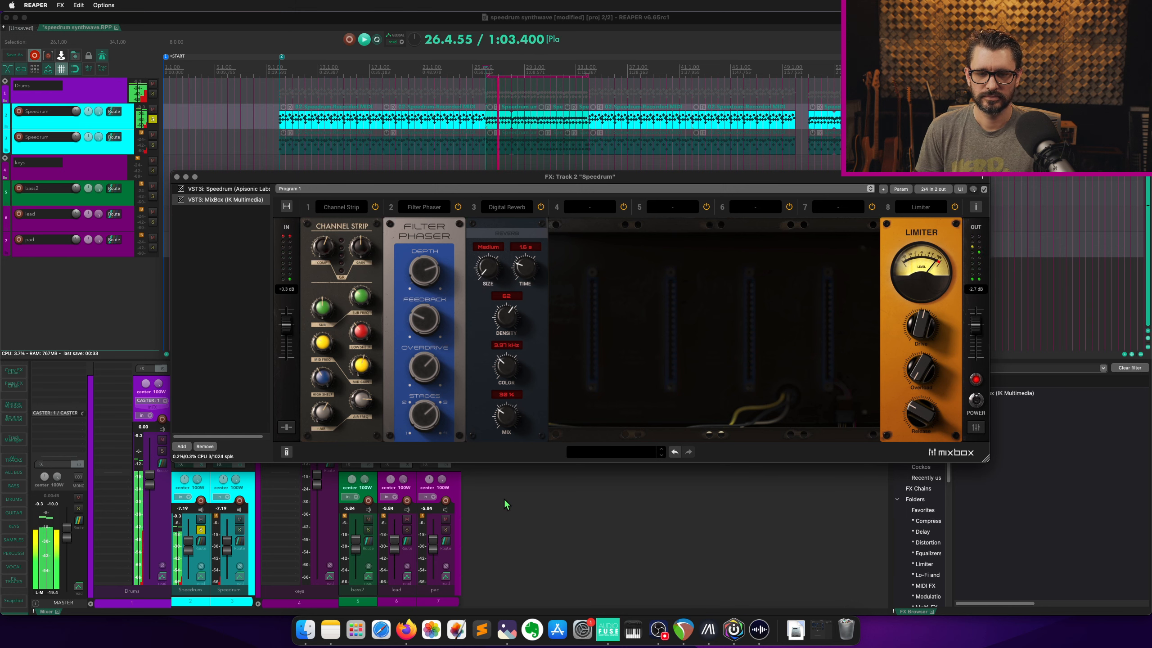
left_click_drag(508, 504, 507, 501)
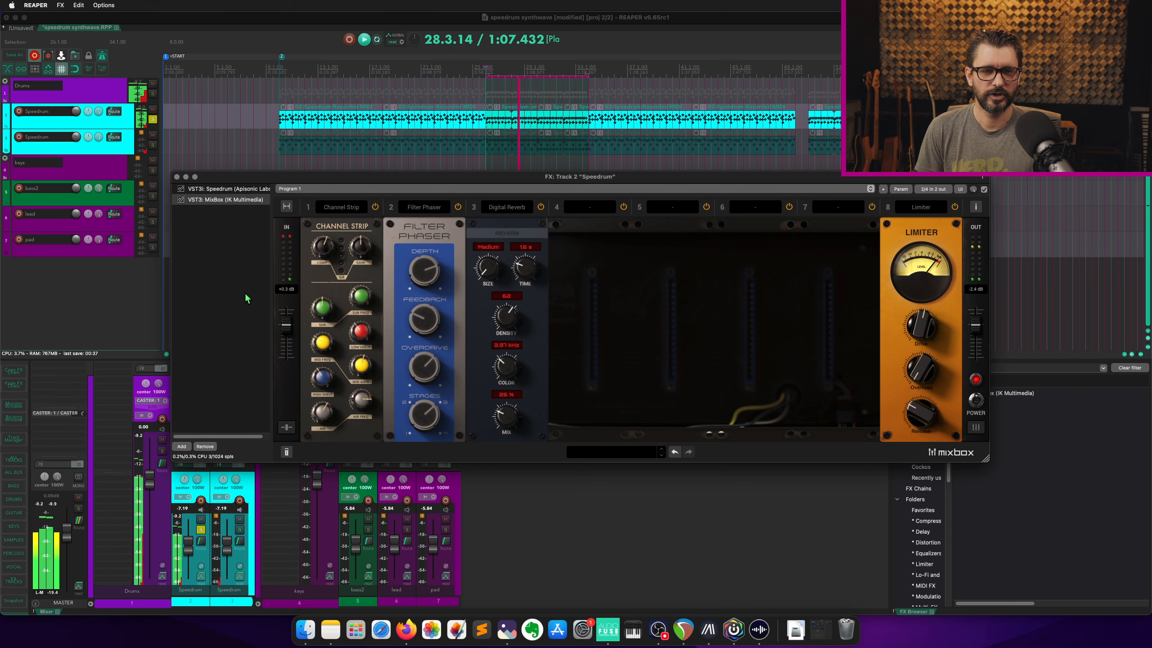
Bypass and re-enable MixBox to compare the drums, trim the reverb Mix, stop playback and close the effects window.
left_click(180, 200)
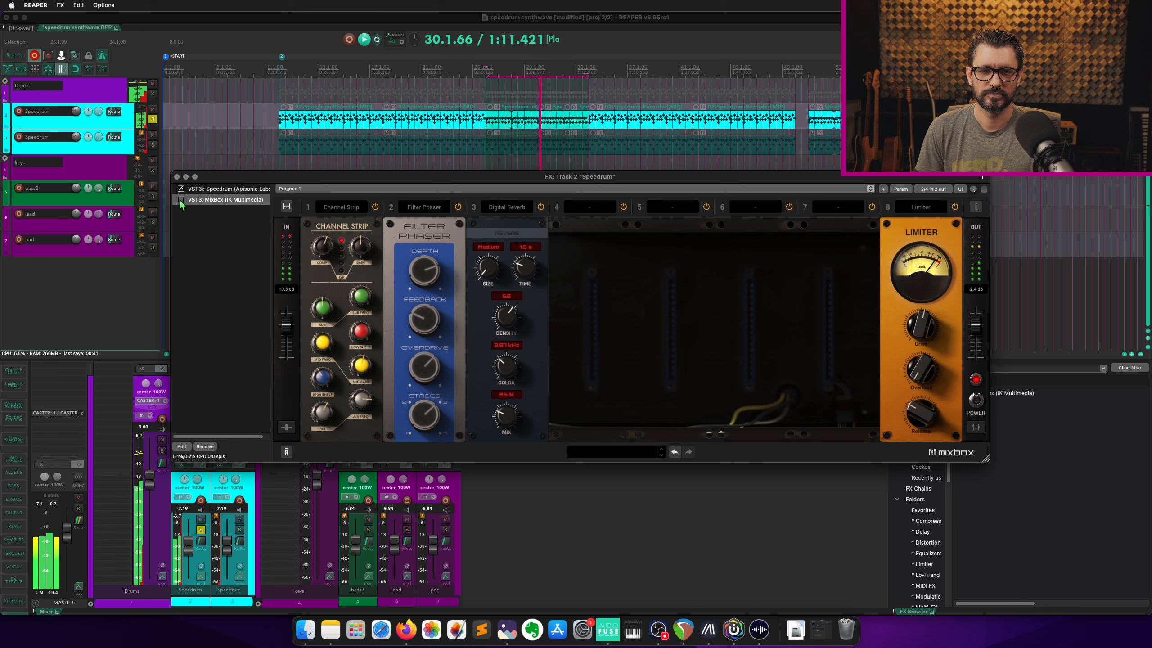
left_click(181, 199)
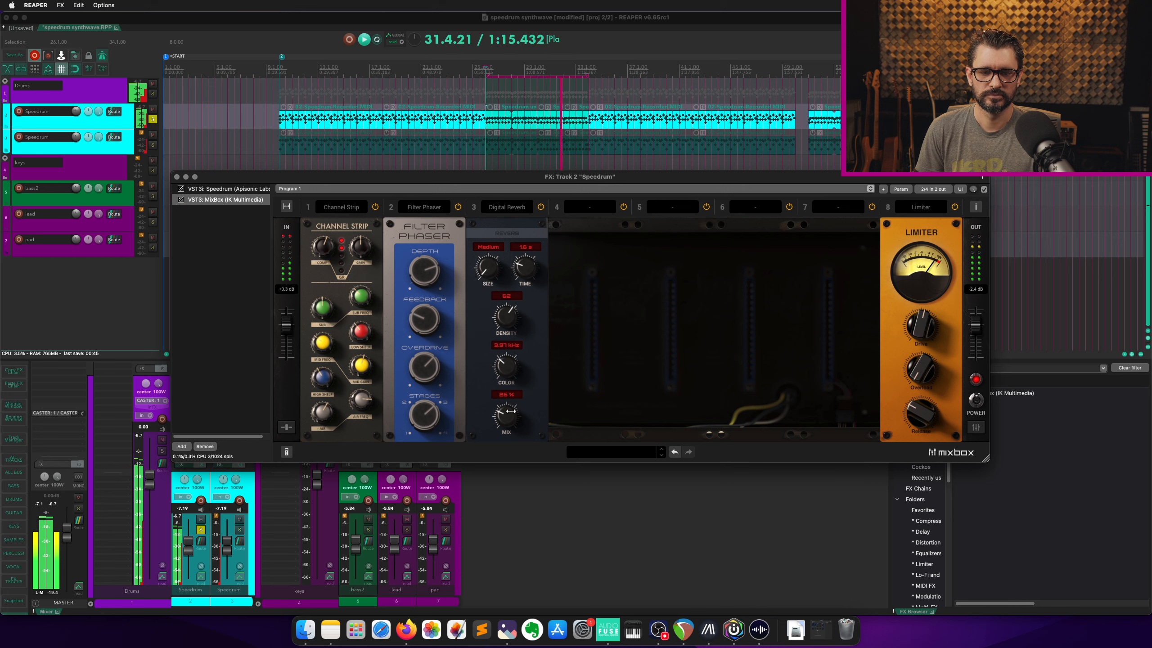
left_click_drag(511, 418, 512, 435)
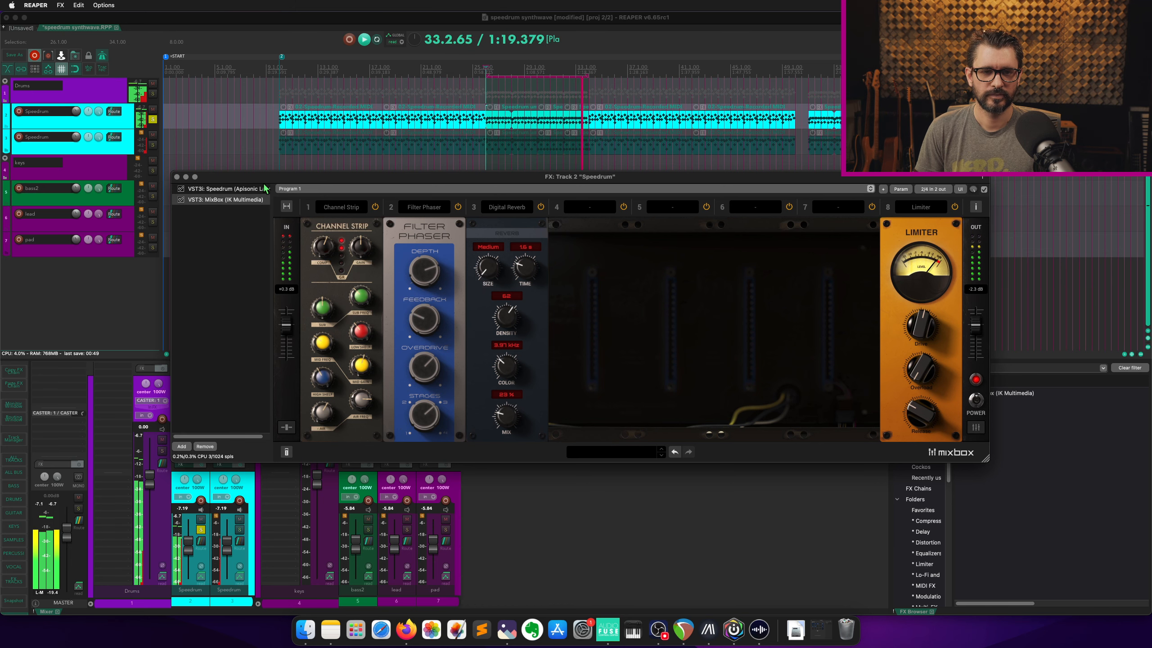
key("space")
left_click(177, 176)
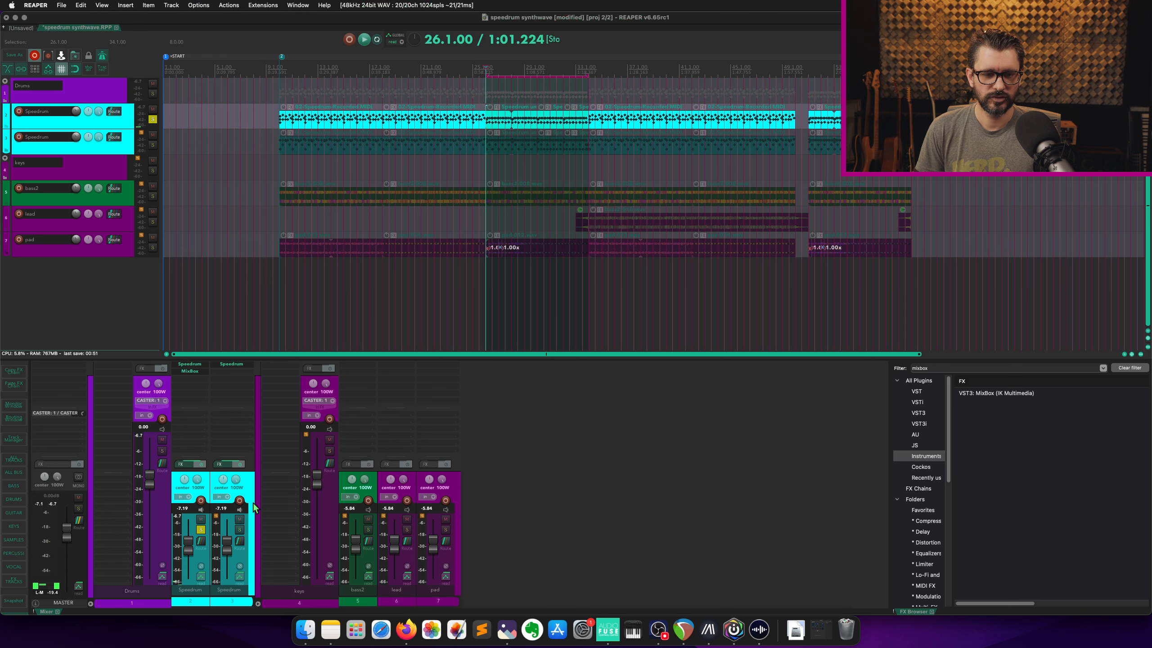
Solo the second Speedrum track instead of the first, start playback and add MixBox to its effects.
left_click(240, 529)
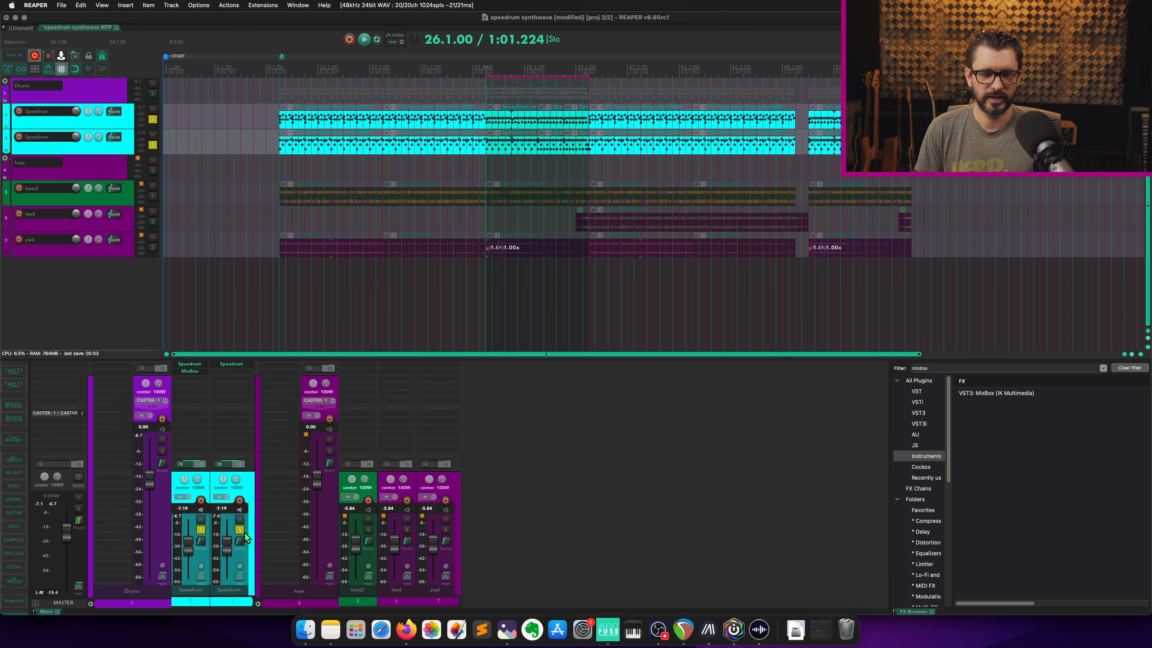
left_click(200, 530)
key("space")
left_click_drag(440, 141, 393, 59)
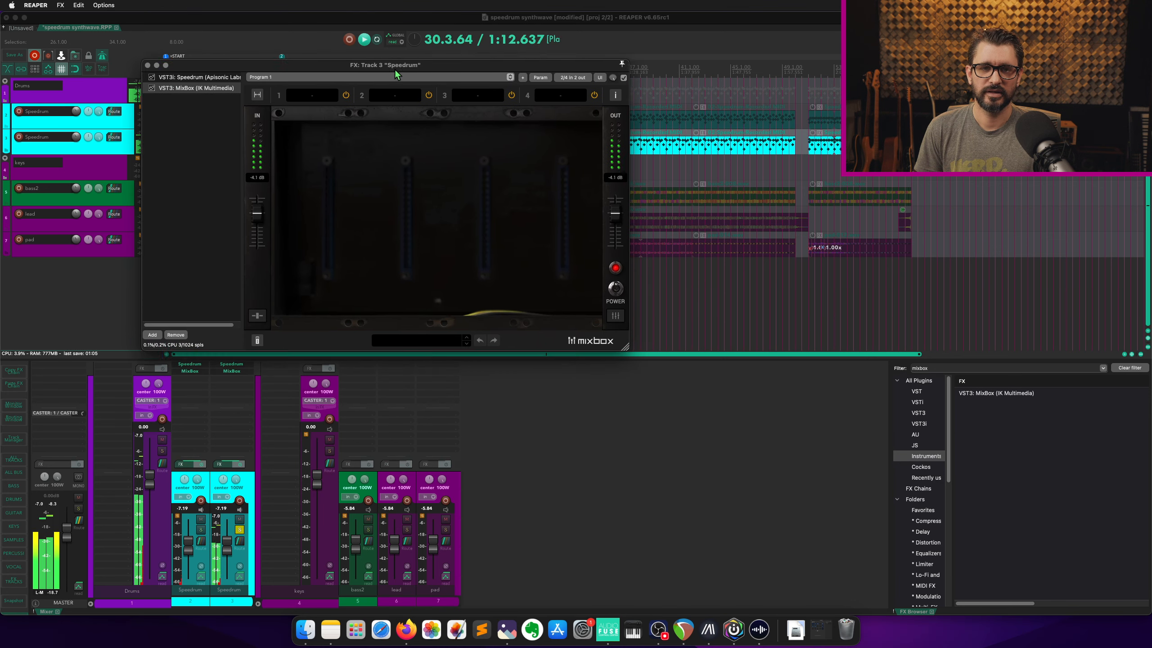
Load the Parallel Comped Drums preset from MixBox's Drums category.
left_click(436, 334)
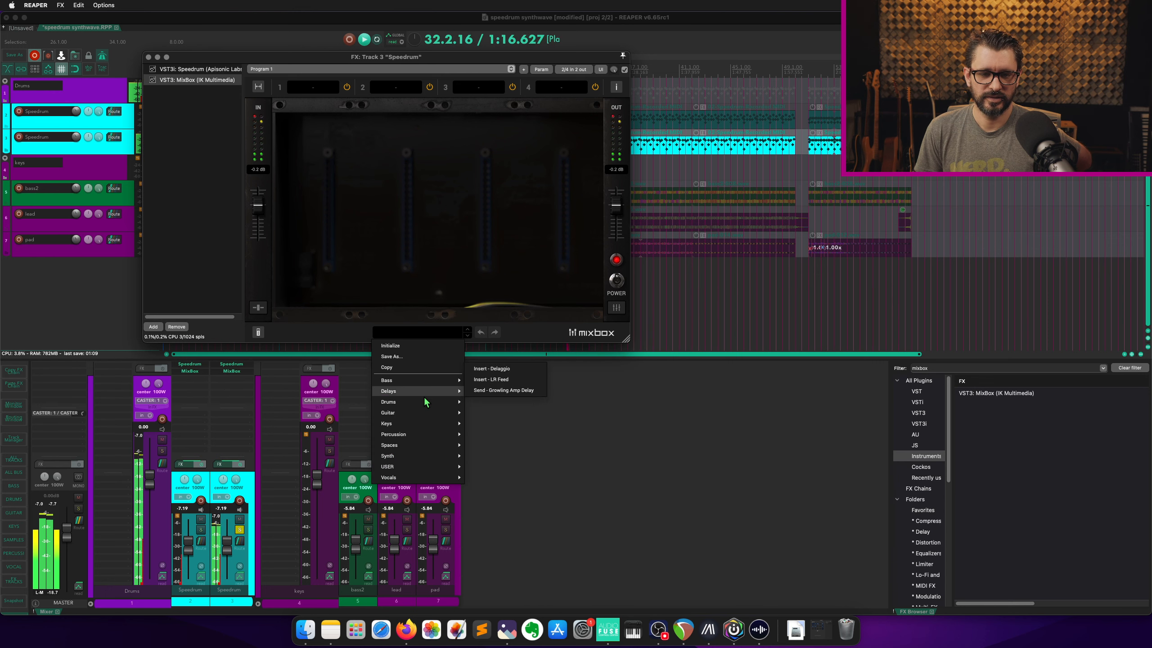
mouse_move(424, 403)
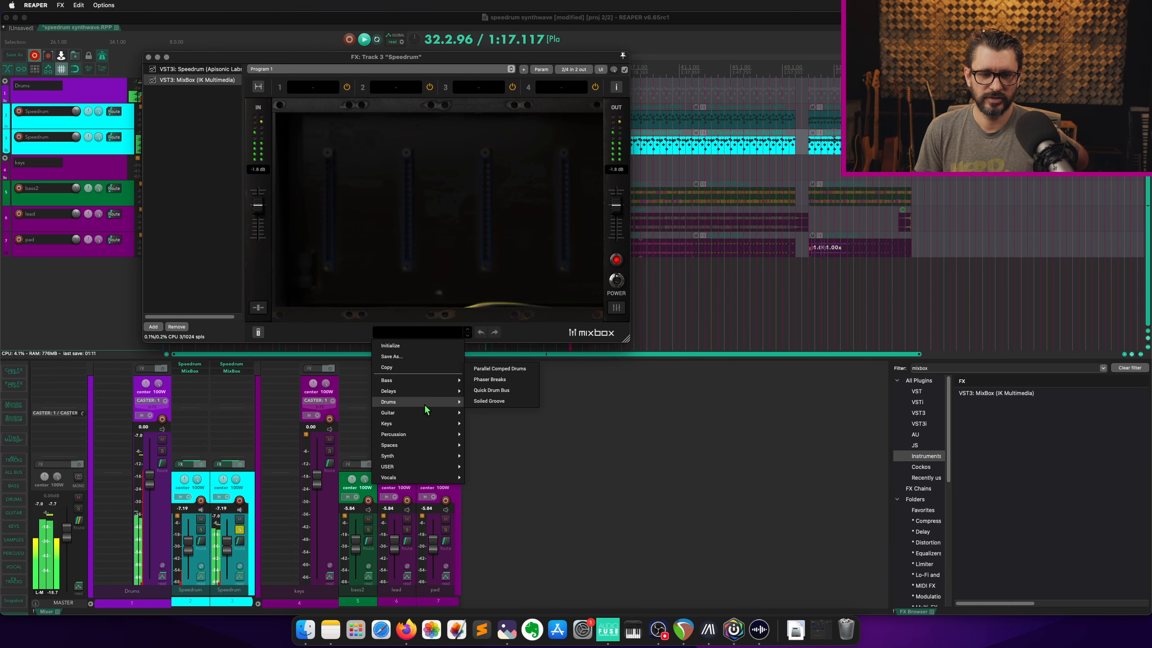
left_click(522, 370)
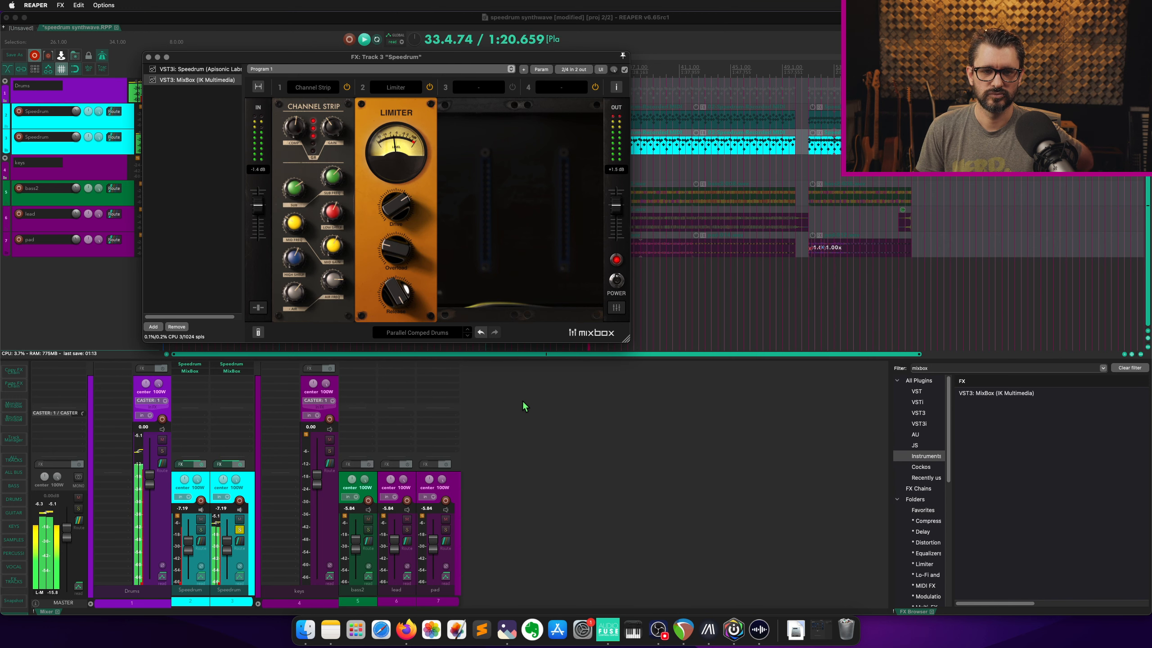
Show the module dry/wet controls, lower the Limiter's mix to about 46%, and hide the controls again.
left_click(258, 331)
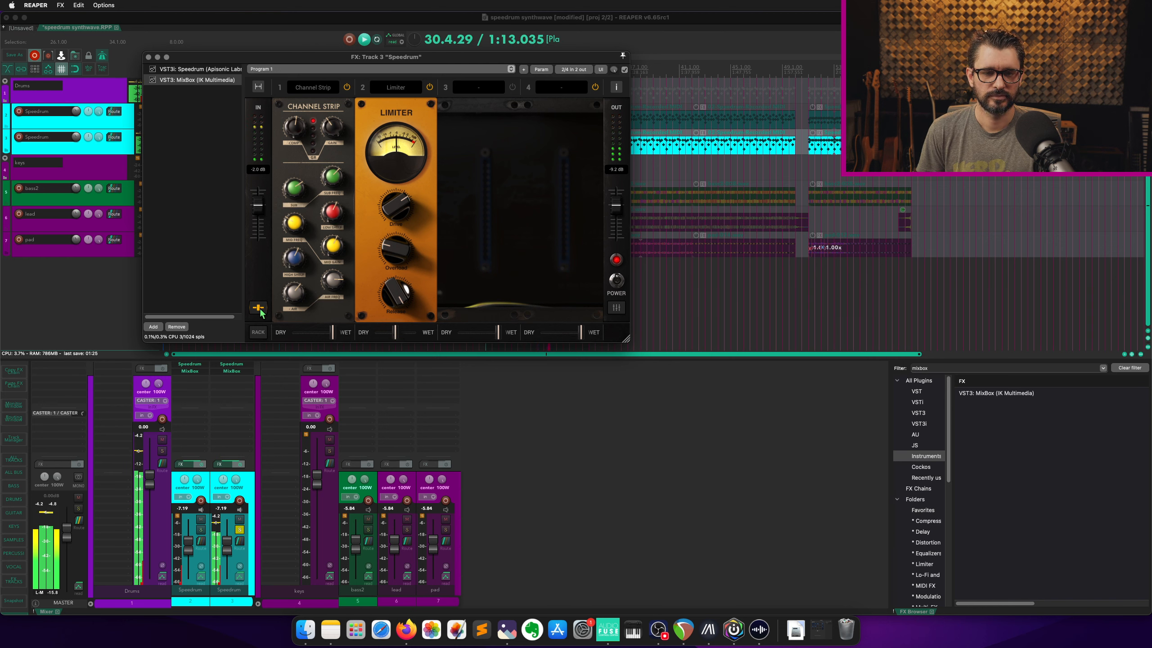
mouse_move(395, 332)
left_mouse_down()
mouse_move(448, 342)
mouse_move(285, 337)
mouse_move(388, 336)
left_mouse_up()
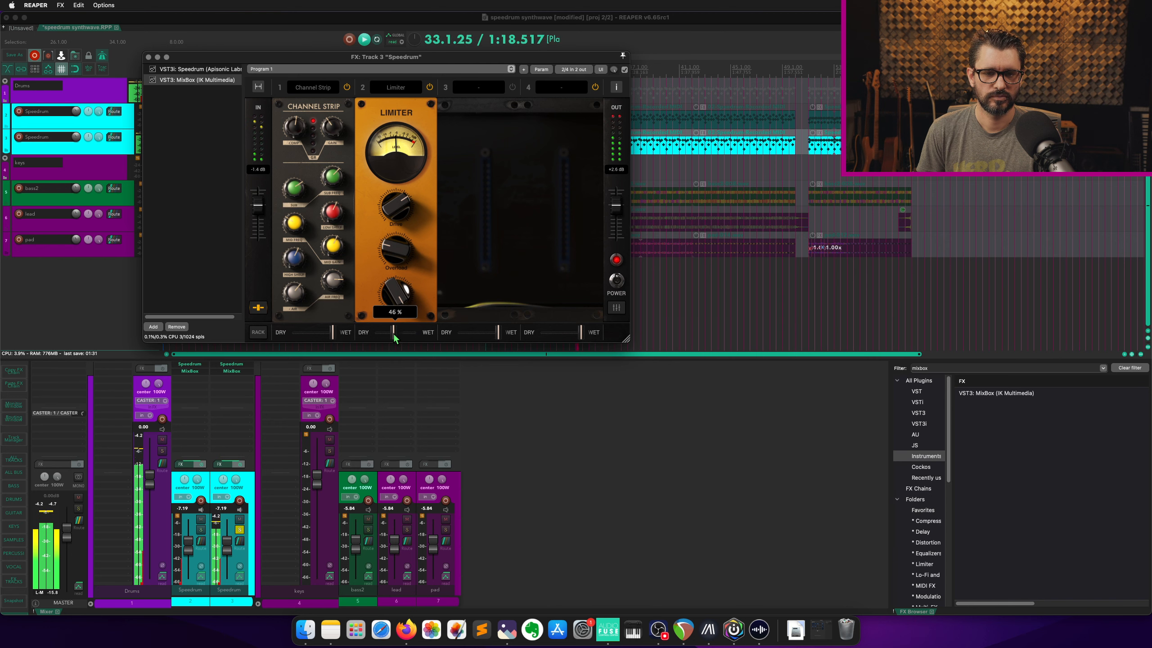
left_click(258, 308)
left_click(258, 332)
Audition the Phaser Breaks, Quick Drum Bus and Soiled Groove presets on the drums.
left_click(402, 334)
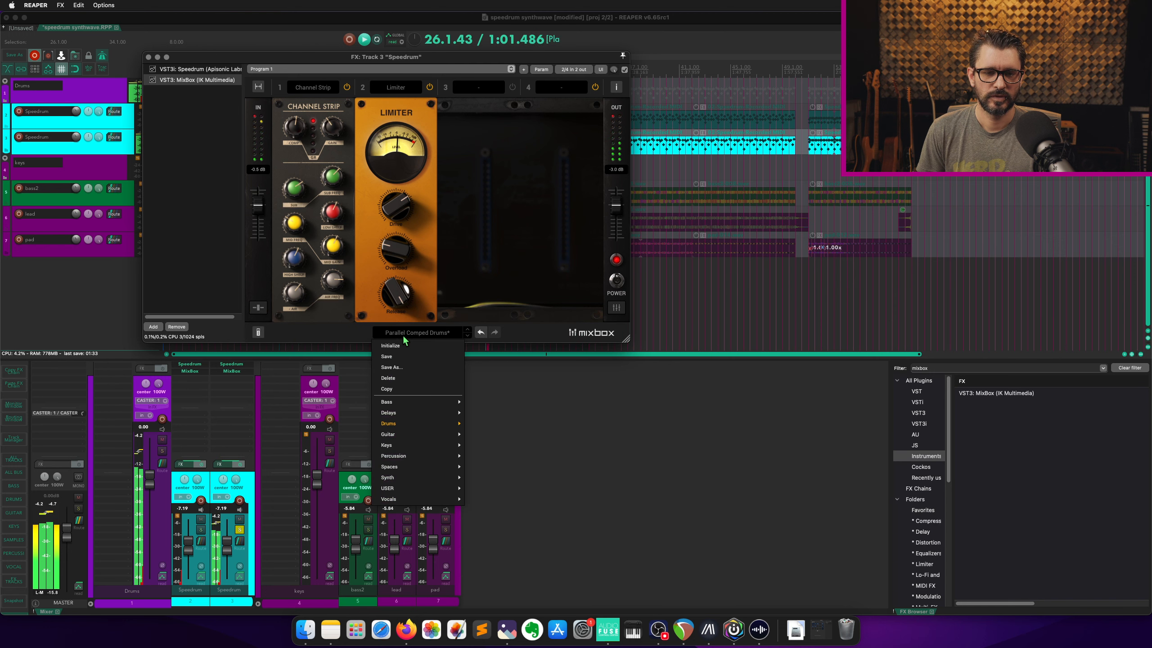
mouse_move(413, 431)
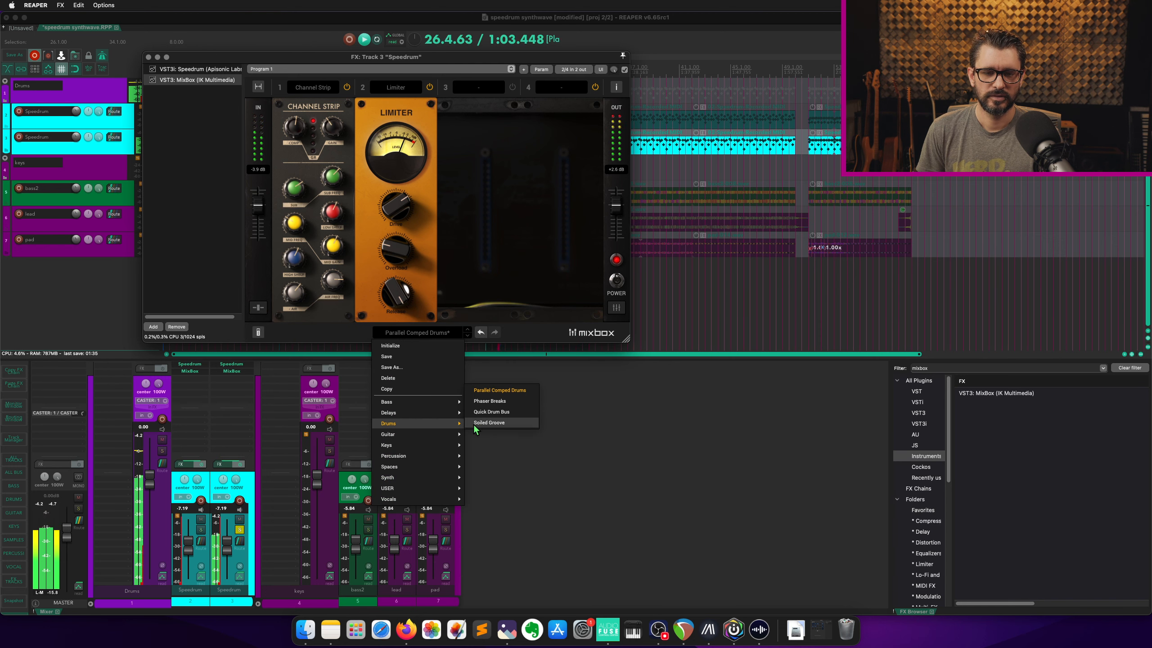
left_click(490, 400)
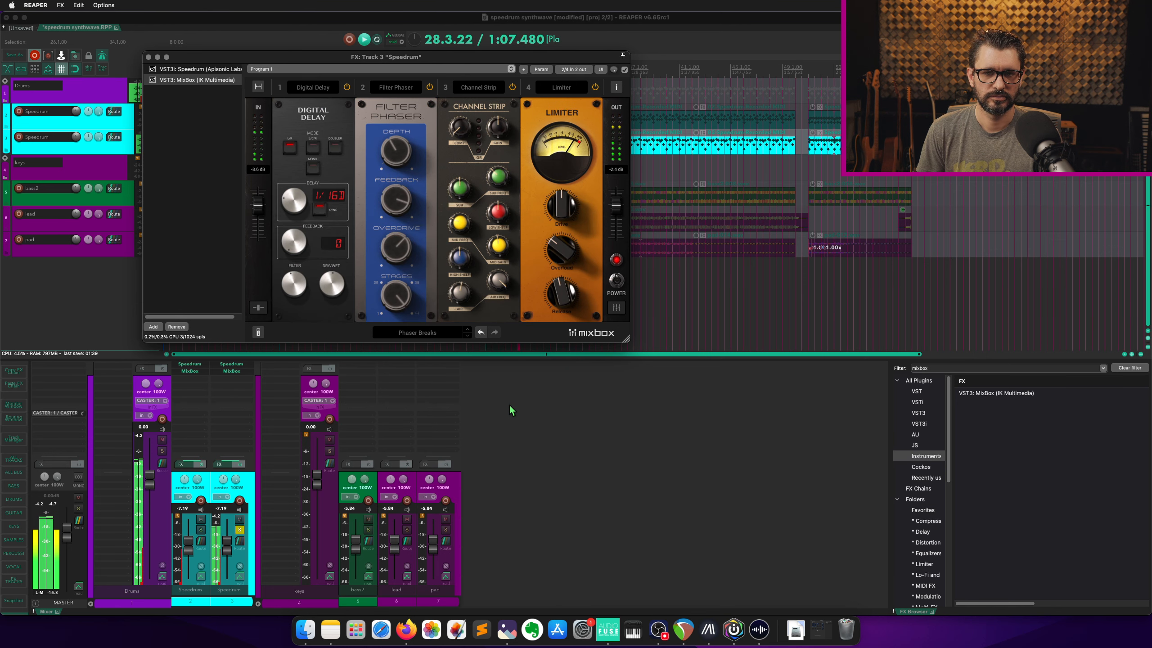
left_click(468, 336)
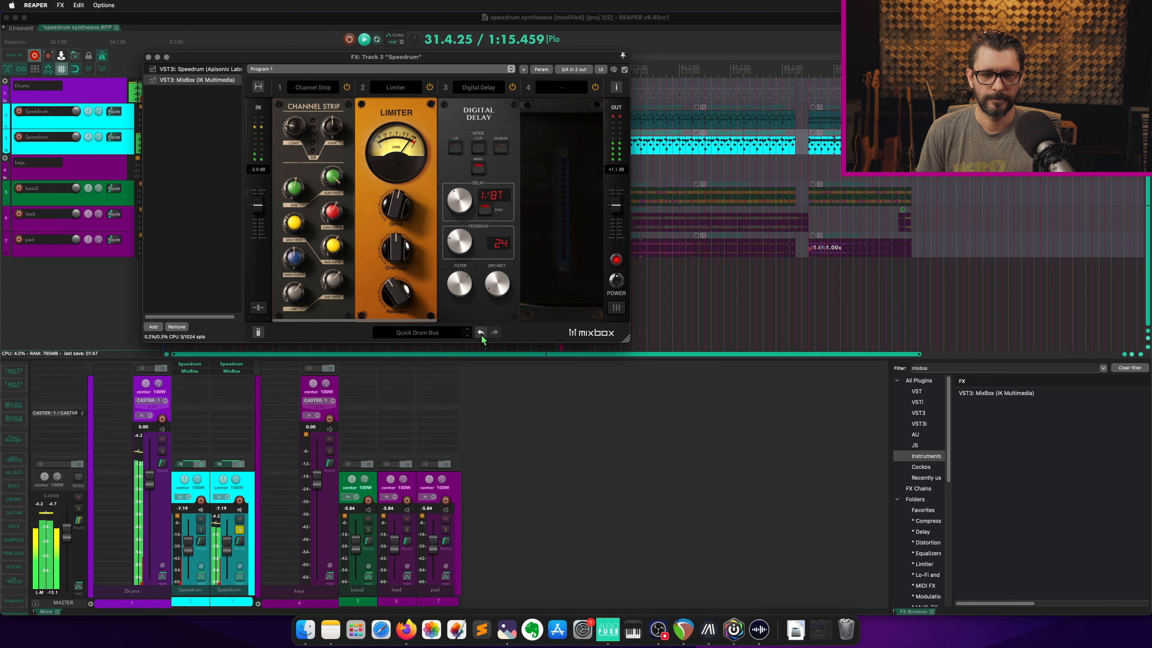
left_click(467, 336)
Load the Fuzz the Bass preset from the Bass category onto the drums.
left_click(436, 332)
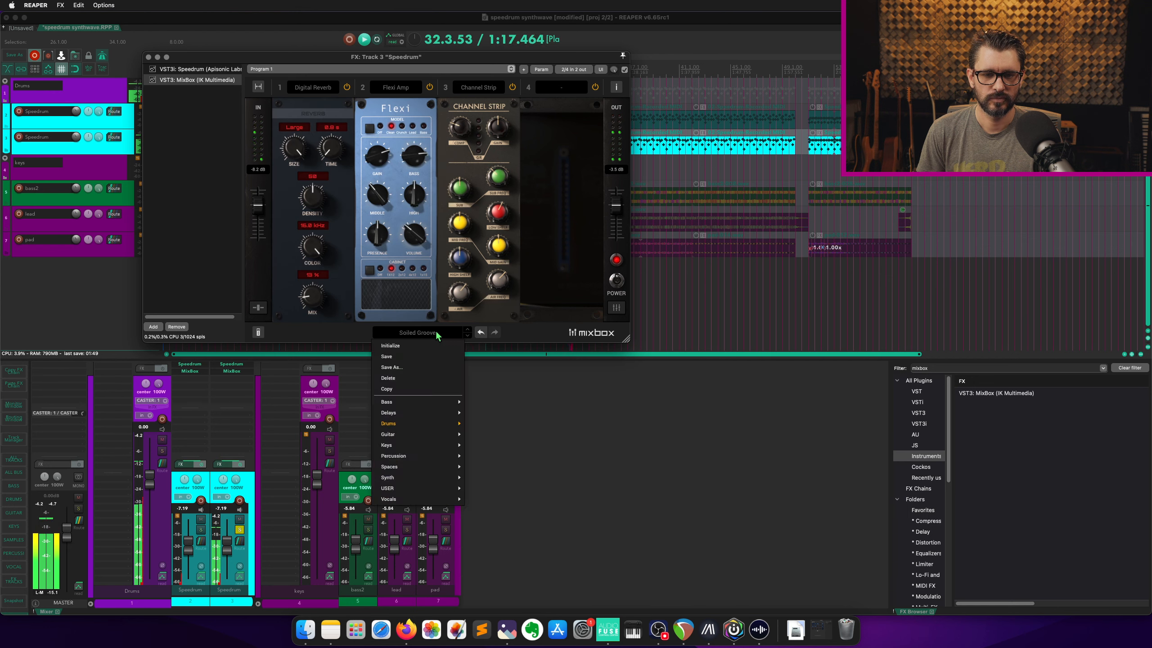
mouse_move(426, 427)
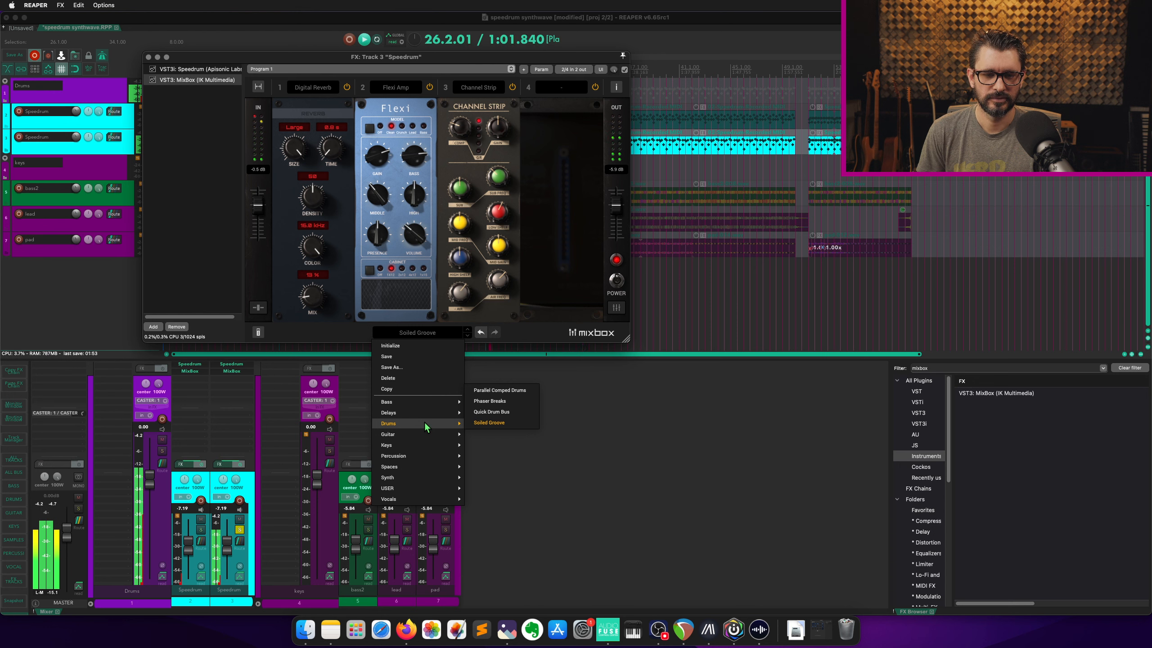
mouse_move(449, 402)
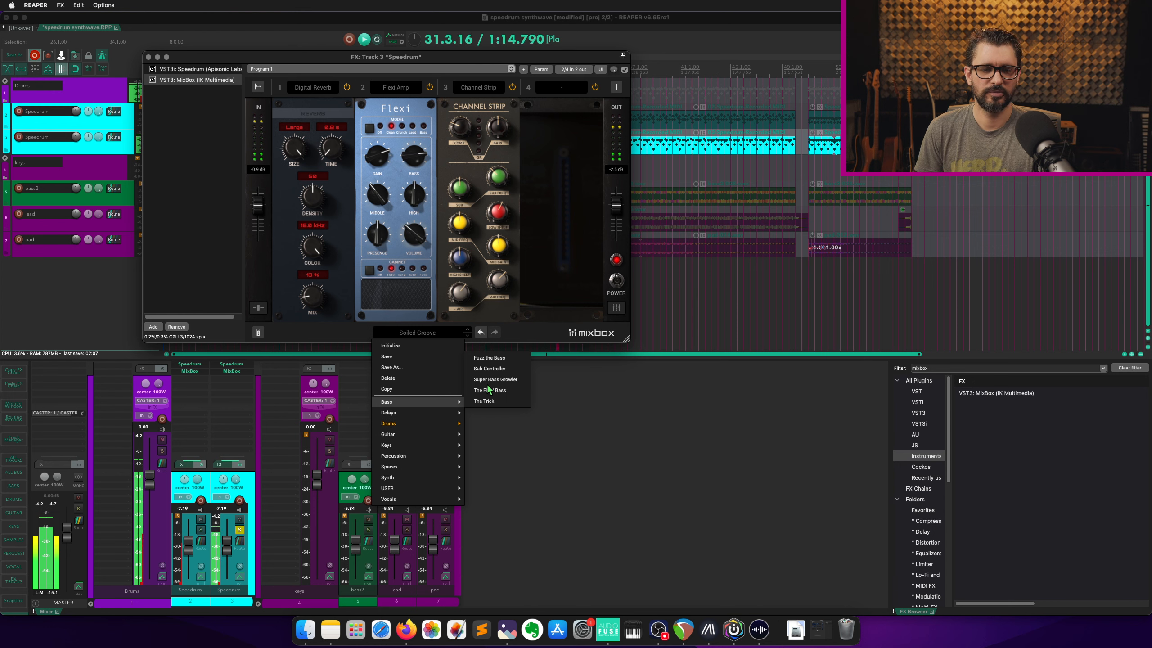
left_click(488, 358)
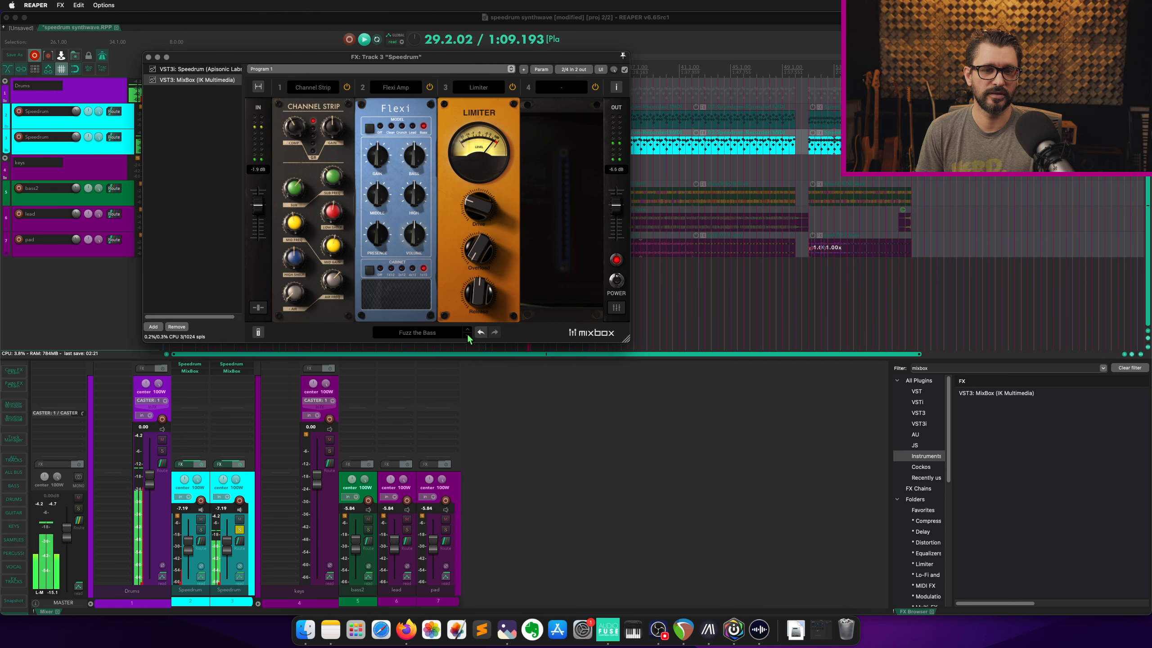
Show the whole-rack dry/wet control, pull it down to 0% and raise it to about 39%.
left_click(258, 308)
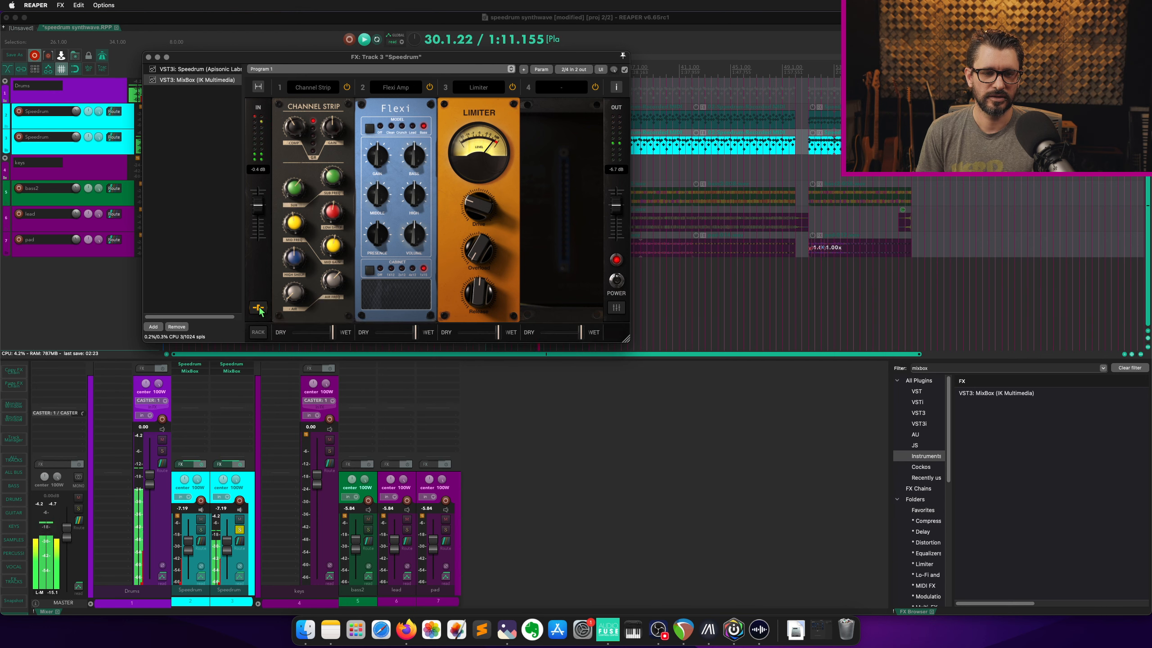
left_click(258, 331)
left_click_drag(475, 332, 383, 334)
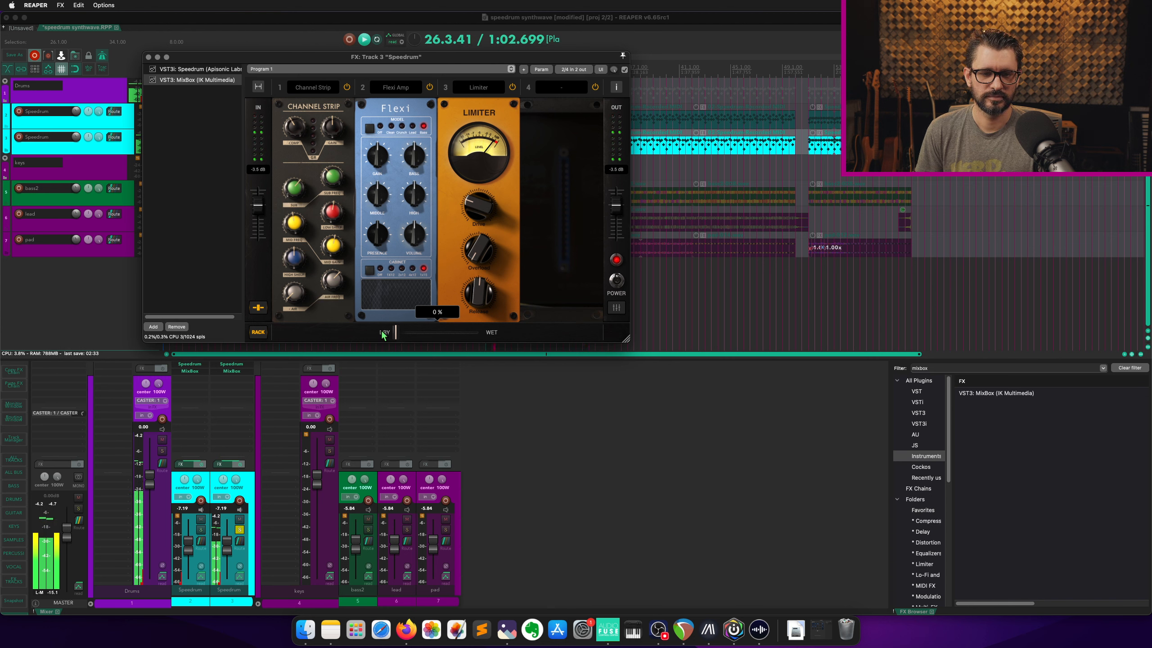
left_click_drag(395, 333, 425, 334)
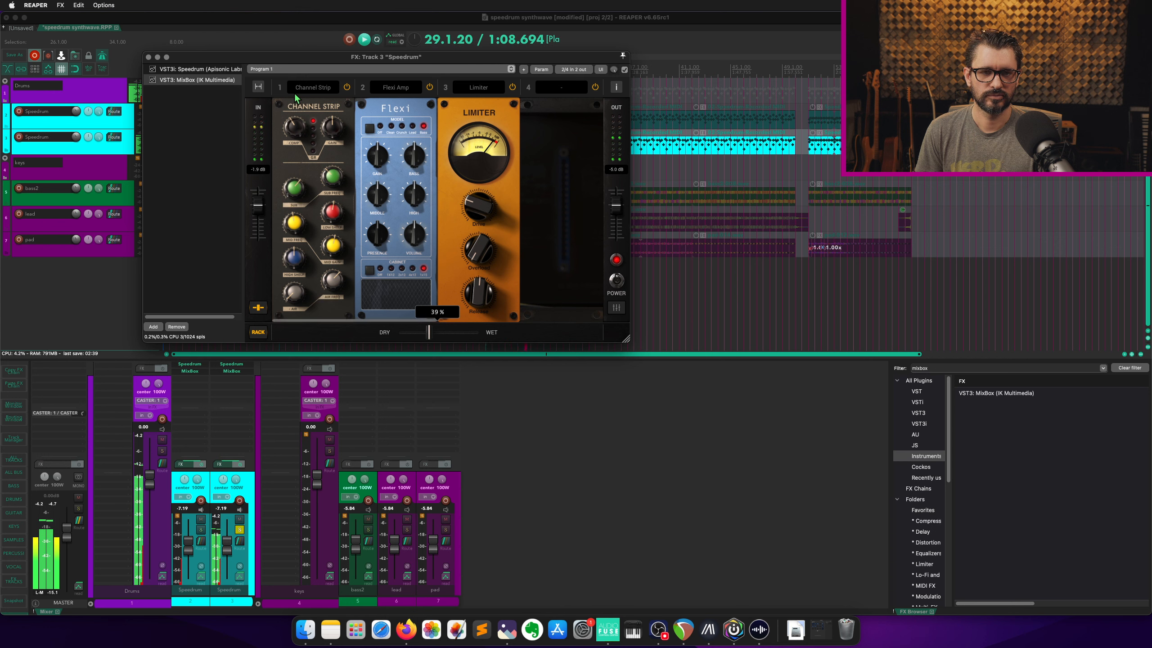
Bypass and re-enable MixBox to compare the drums, and raise the rack's dry/wet mix to about 55%.
left_click(152, 80)
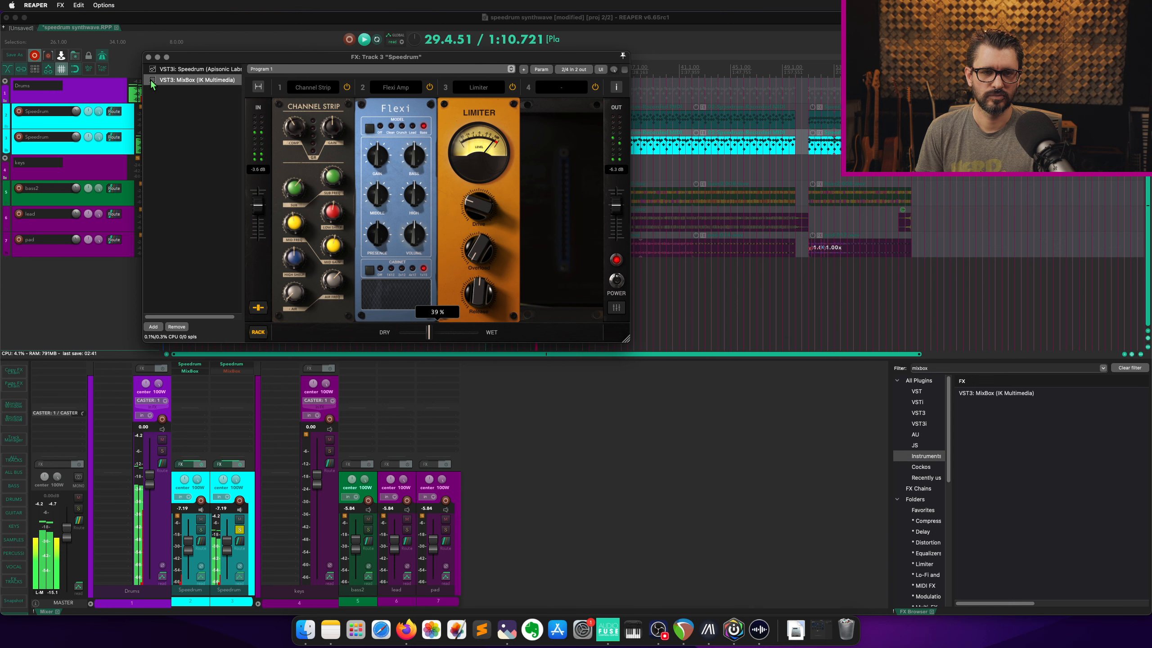
left_click(152, 80)
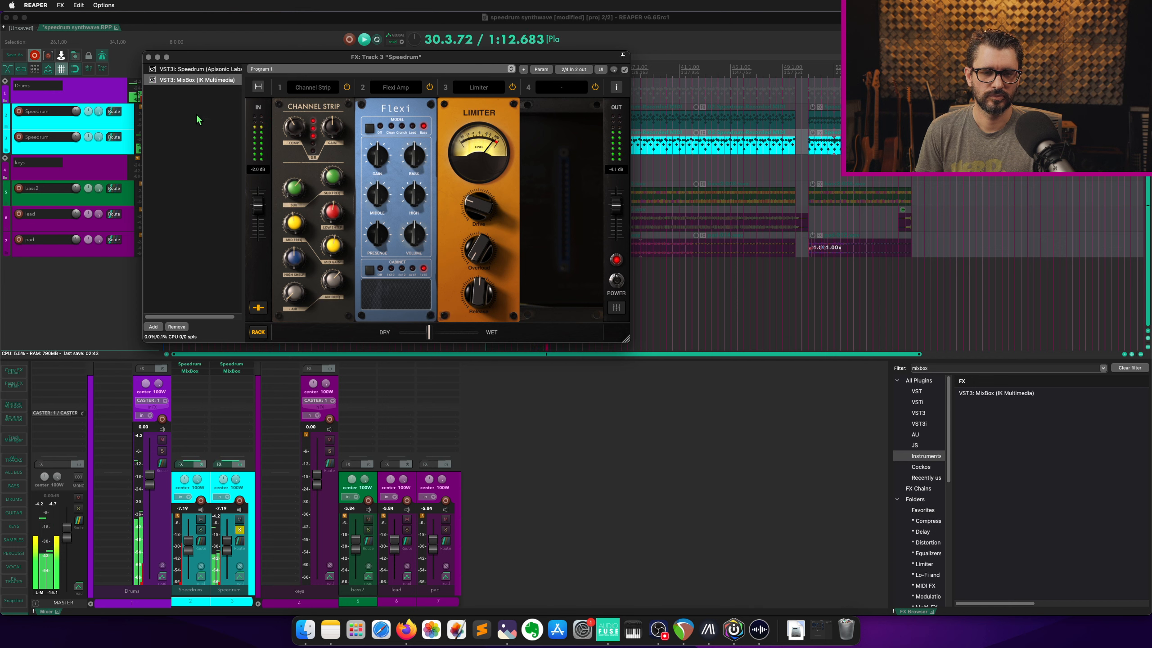
left_click_drag(429, 333, 443, 335)
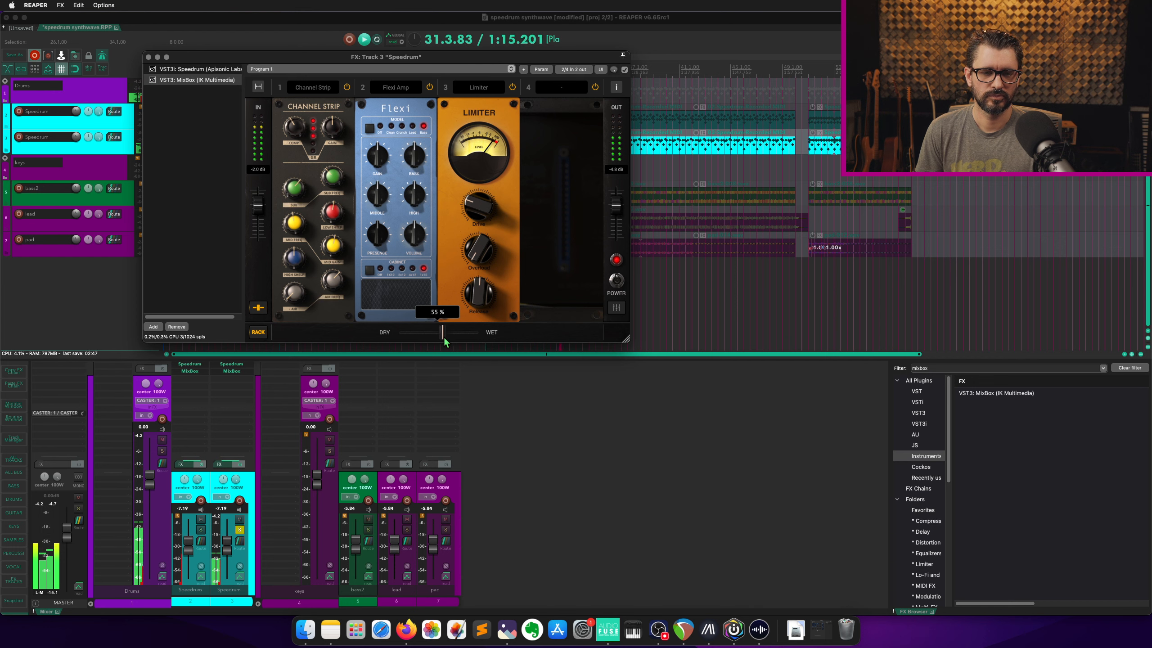
left_click(254, 333)
Audition the Sub Controller and Super Bass Growler presets and settle on The Flexi Bass.
left_click(467, 336)
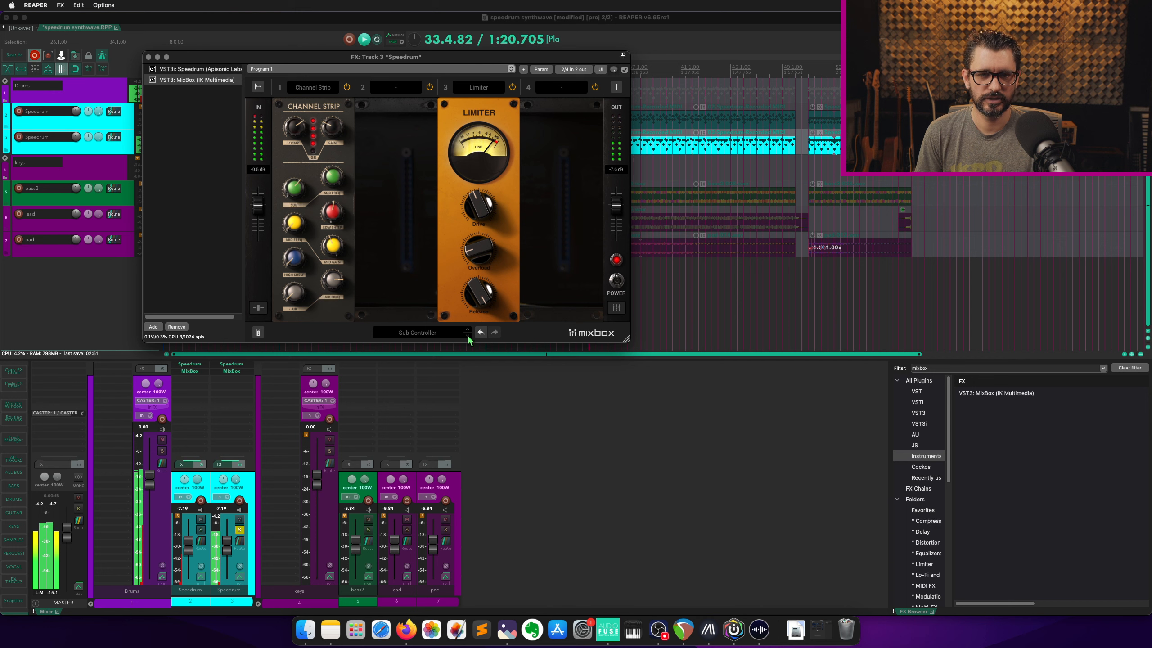
left_click(467, 336)
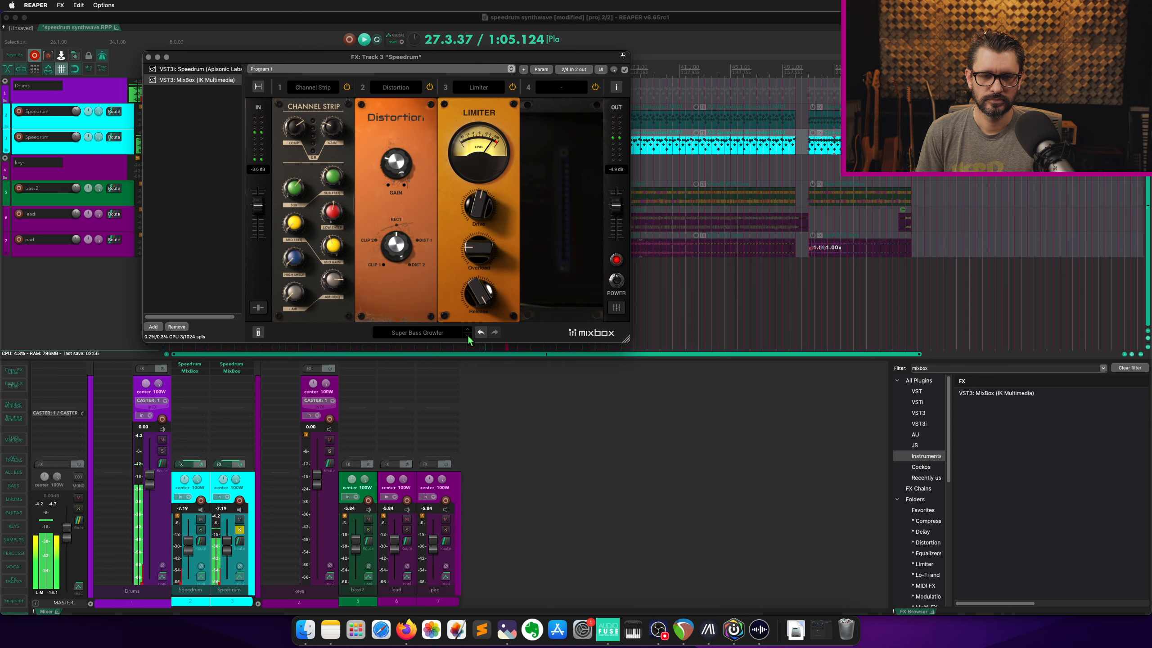
left_click(467, 336)
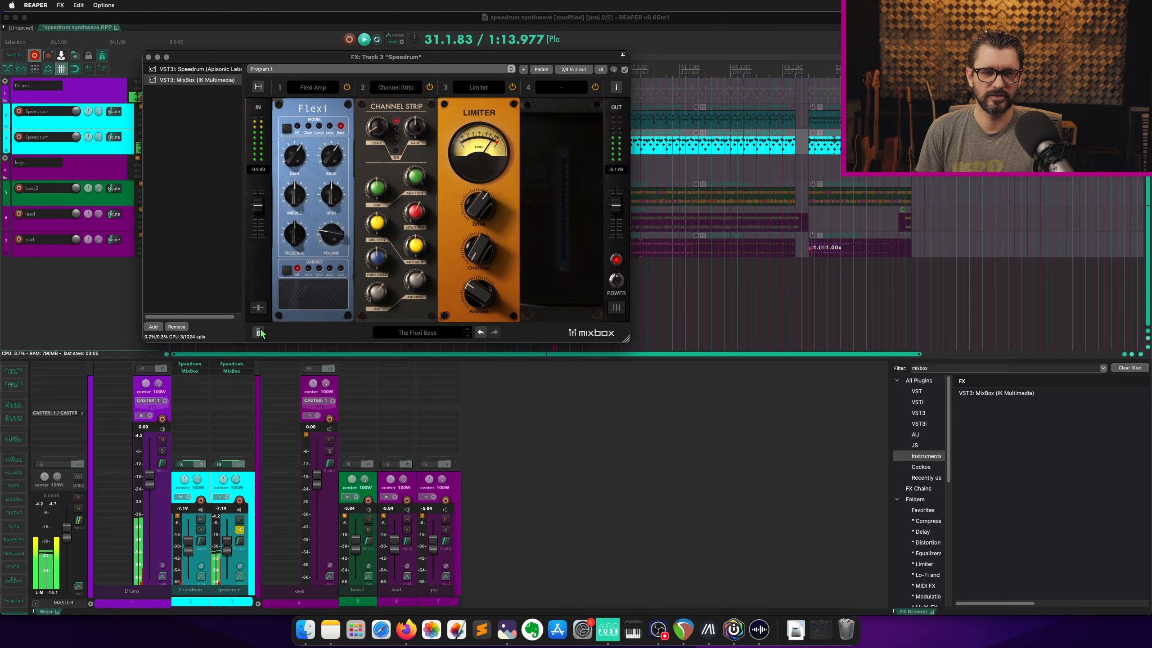
Lower the Flexi Amp's dry/wet mix to slightly below 74%, set its Bass to about 5.4, and stop playback.
left_click(258, 307)
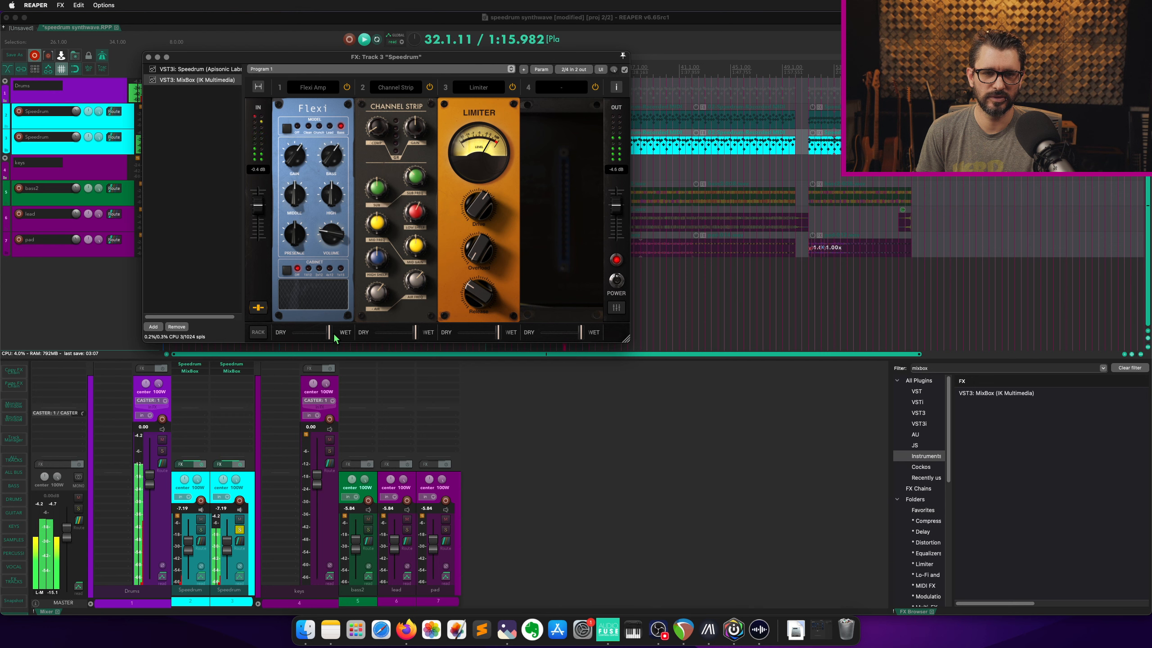
mouse_move(330, 336)
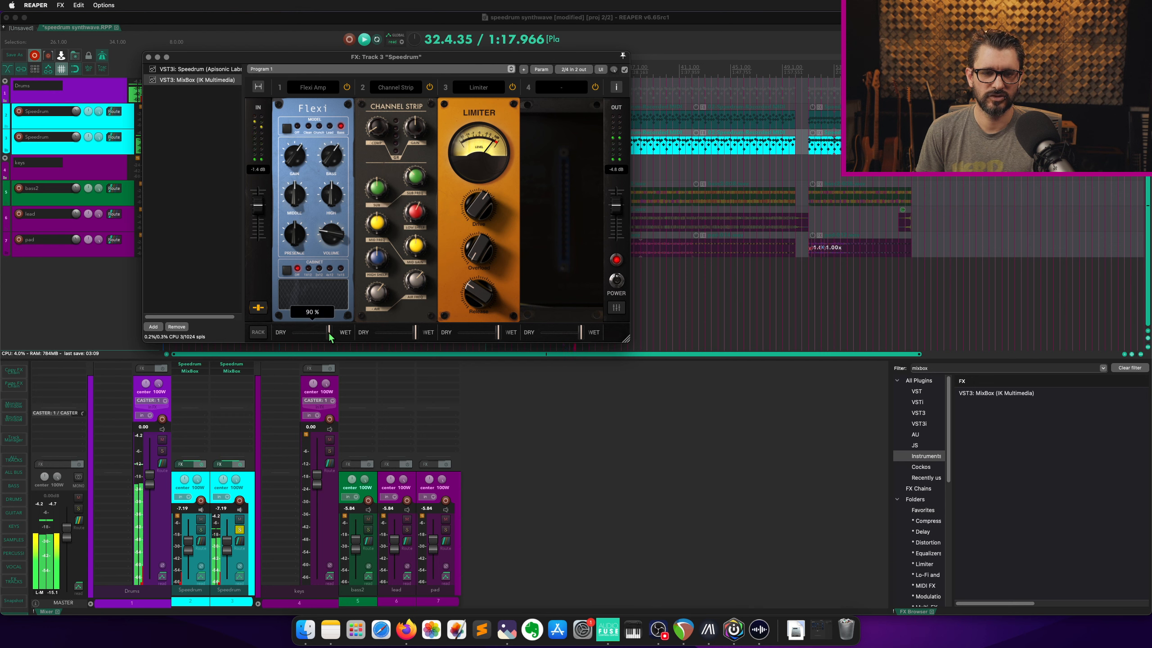
left_click_drag(325, 337, 319, 336)
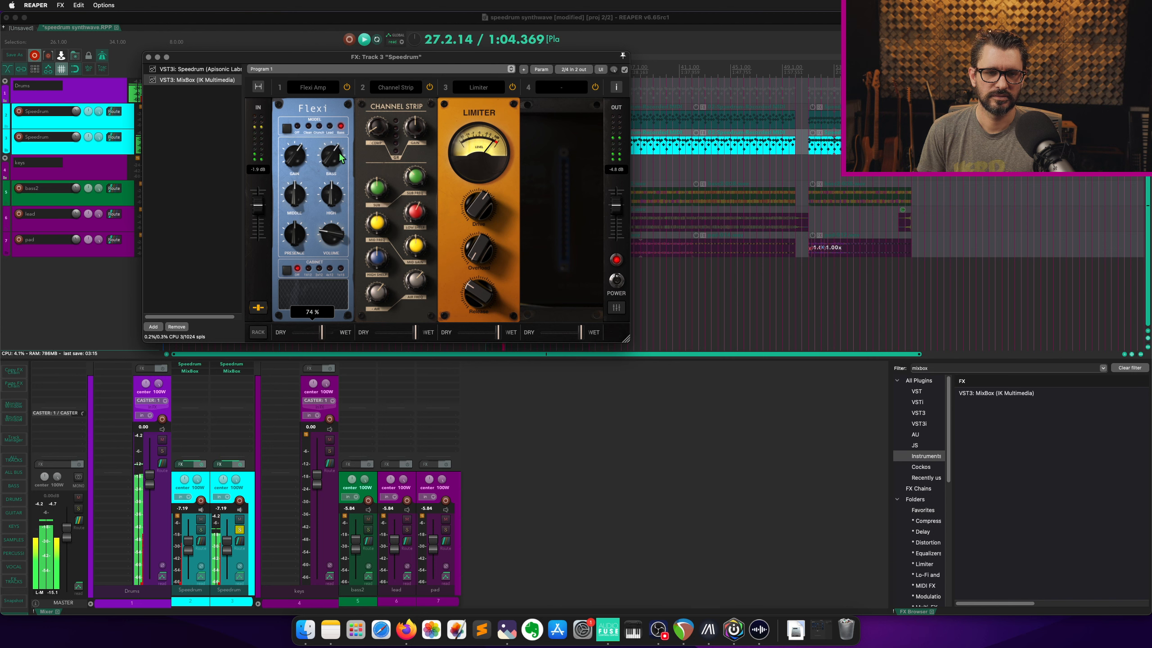
left_click_drag(340, 157, 339, 164)
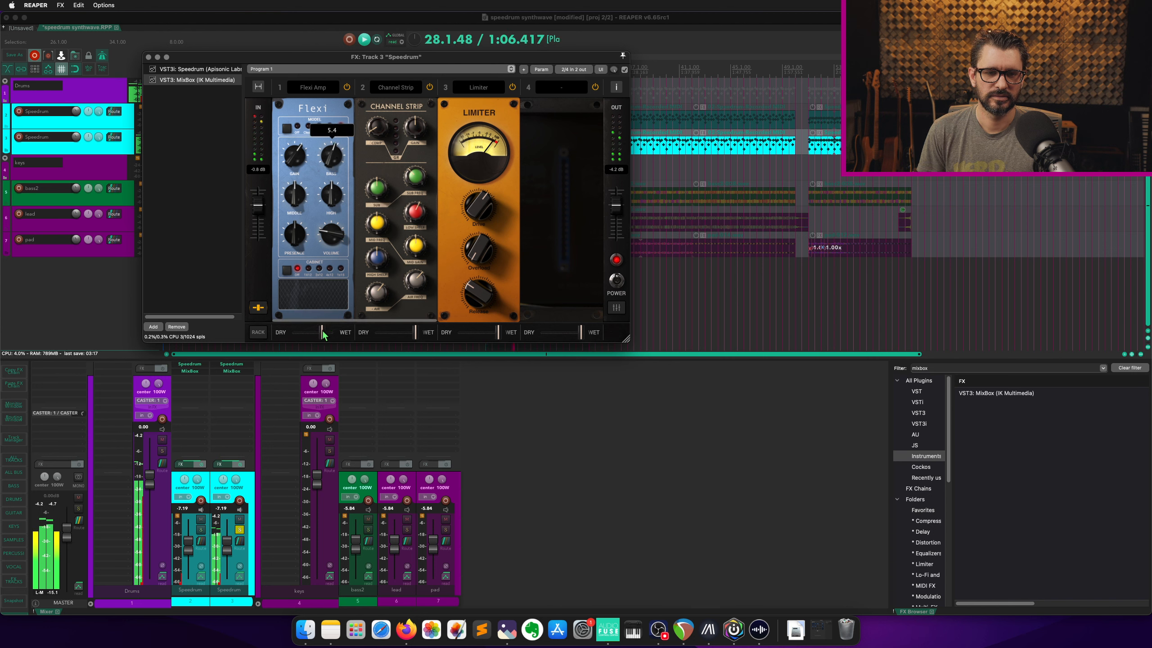
mouse_move(323, 335)
left_mouse_down()
mouse_move(273, 340)
mouse_move(321, 339)
left_mouse_up()
key("space")
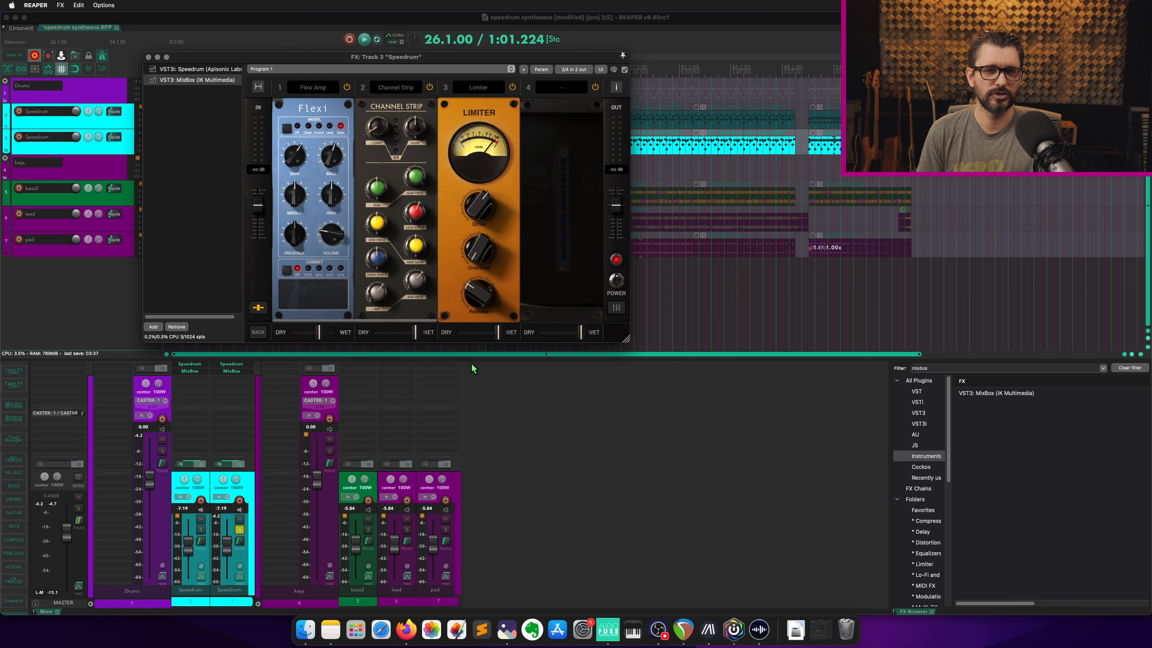
left_click(568, 88)
mouse_move(568, 150)
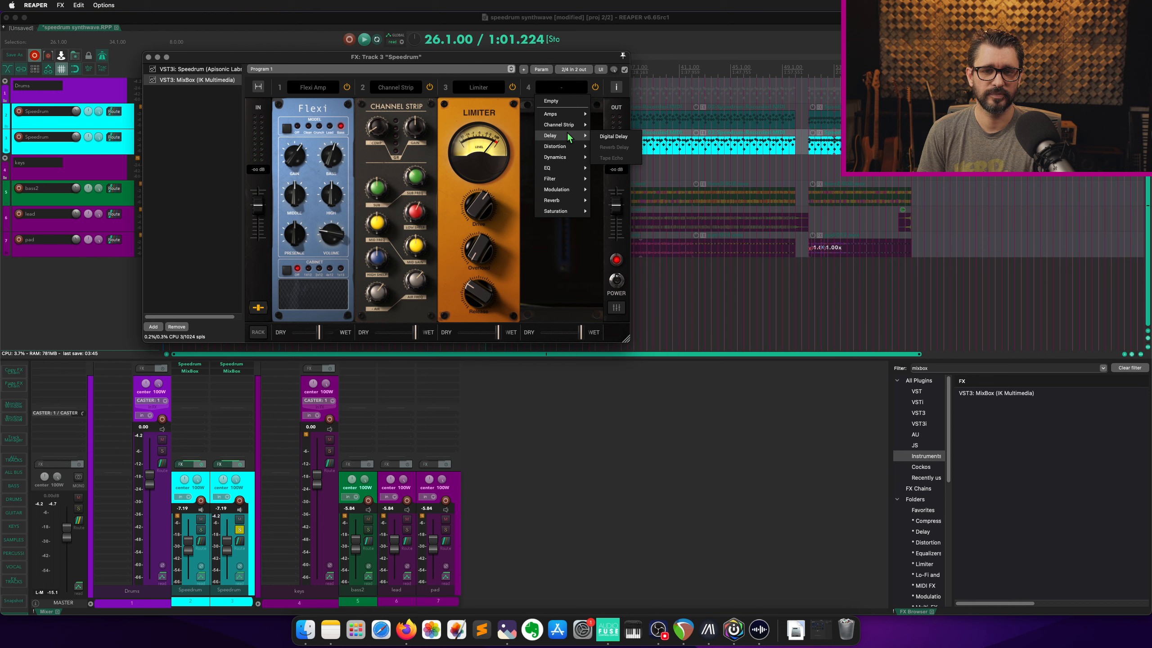
mouse_move(567, 200)
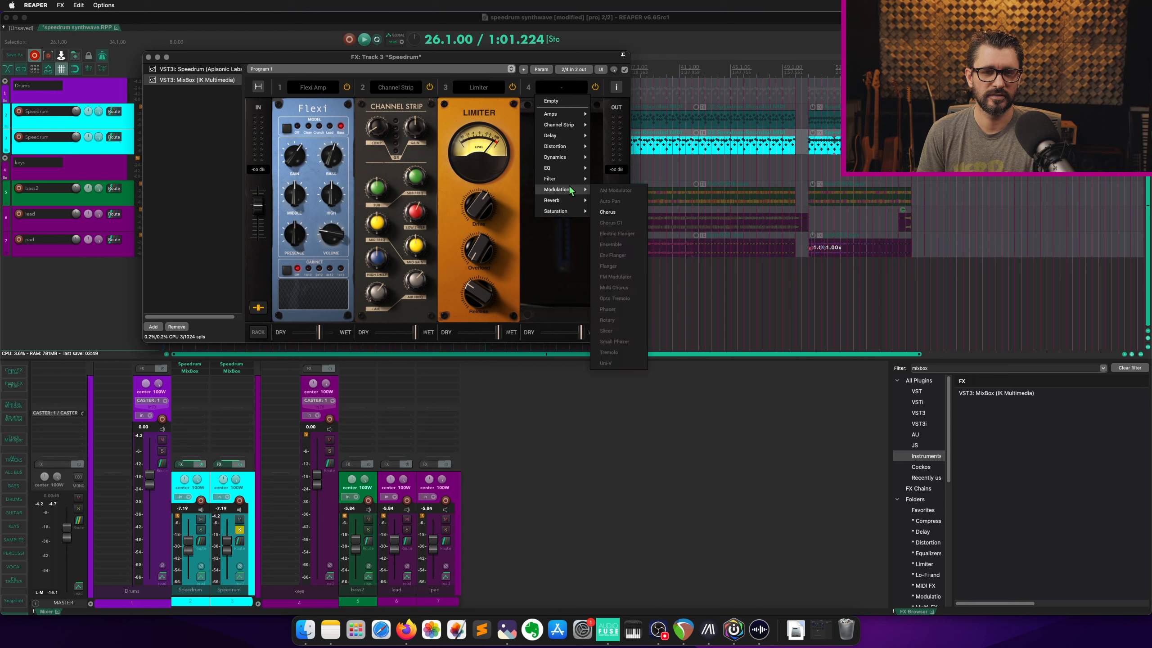
left_click(561, 232)
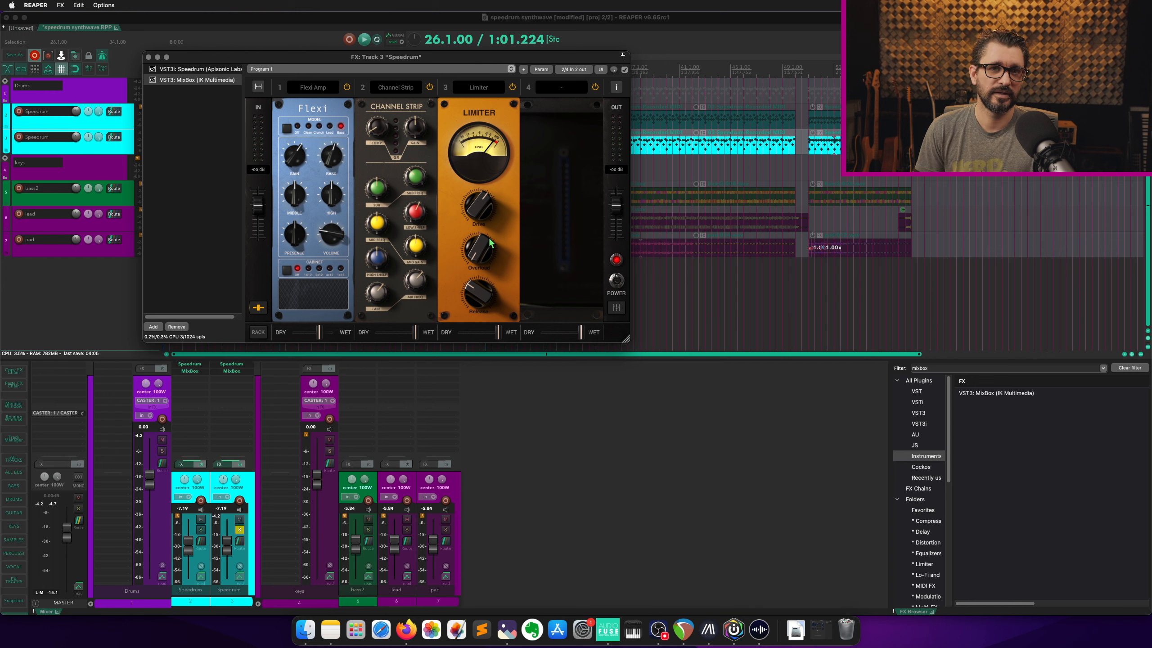
Play the drums, bypass and re-enable MixBox to compare the sound, and close the effects window.
key("space")
left_click(153, 80)
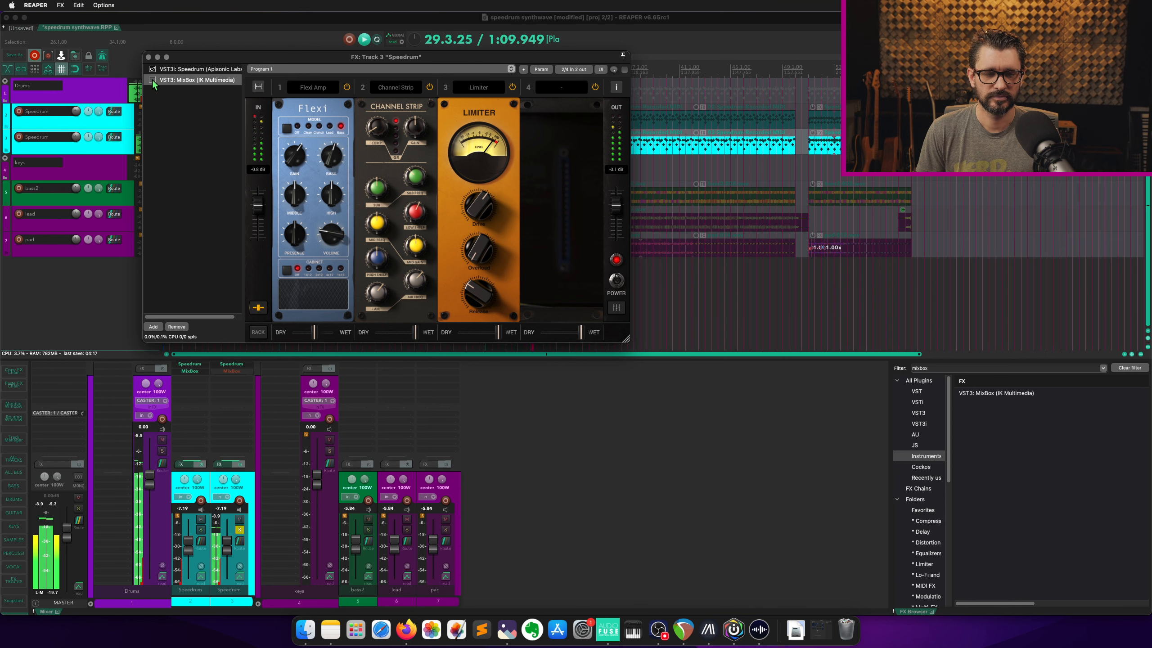
left_click(152, 79)
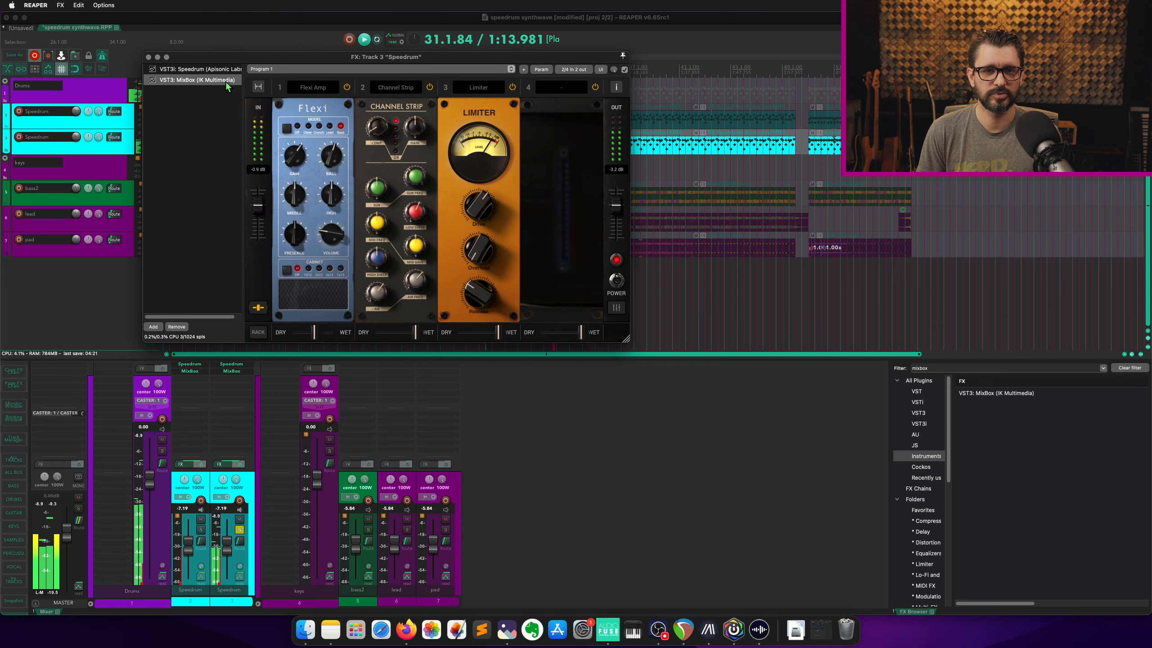
left_click(149, 57)
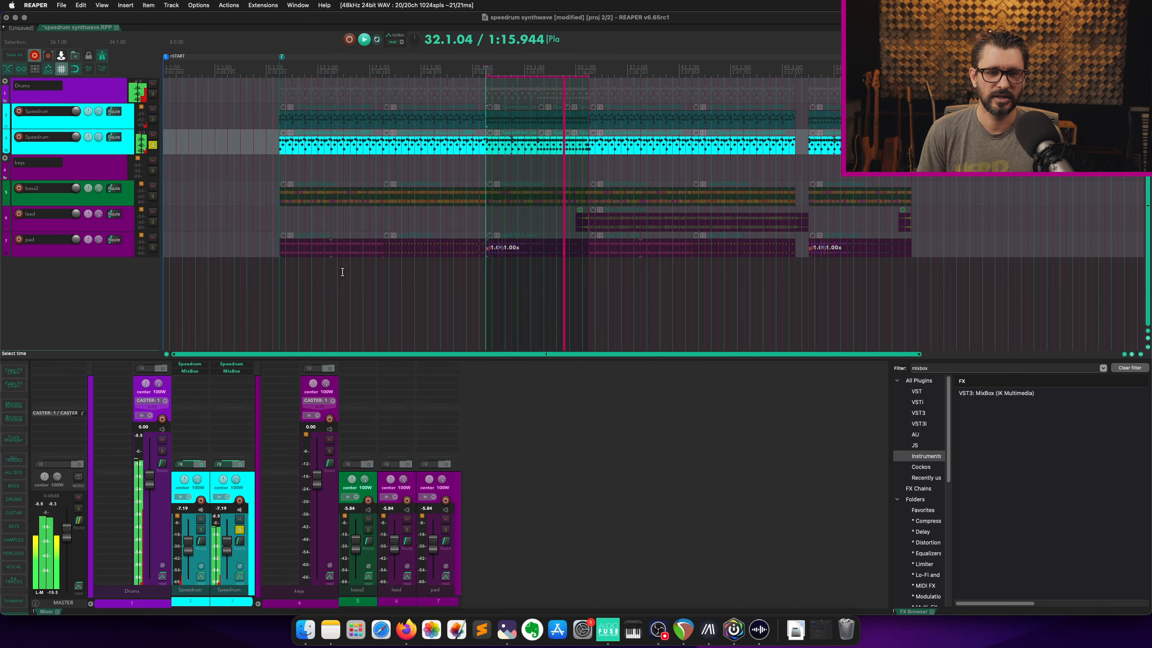
Solo the bass2 track instead of the Speedrum track and load the Distortion module in the first slot of its MixBox.
left_click(239, 530)
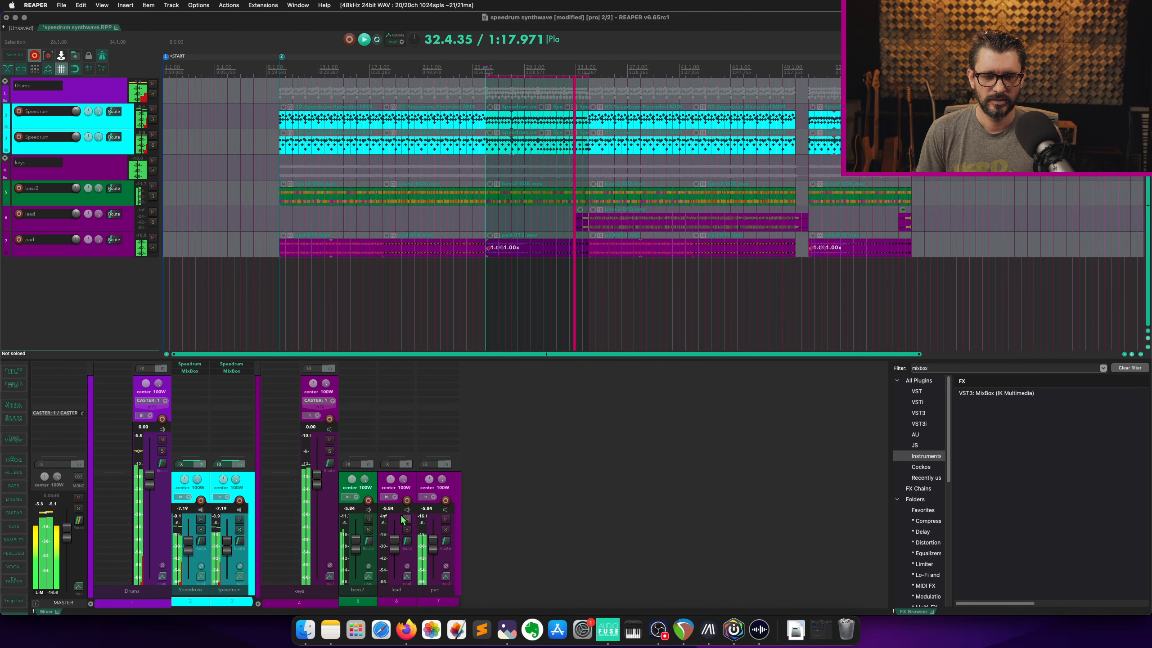
left_click(368, 529)
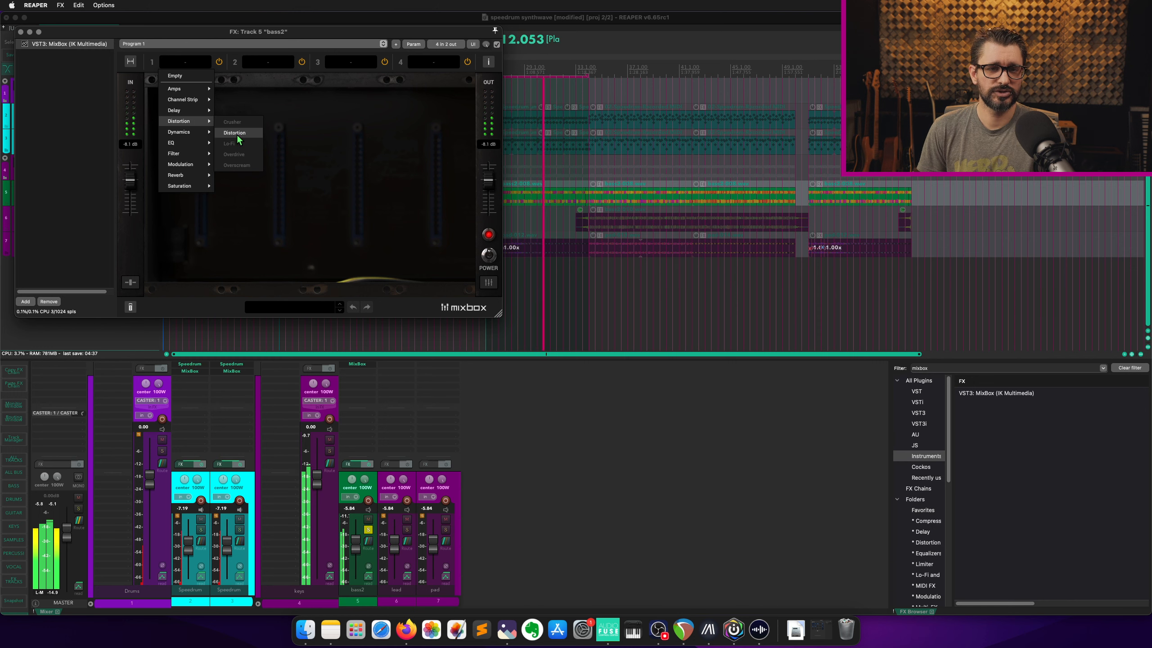
left_click(235, 133)
mouse_move(186, 149)
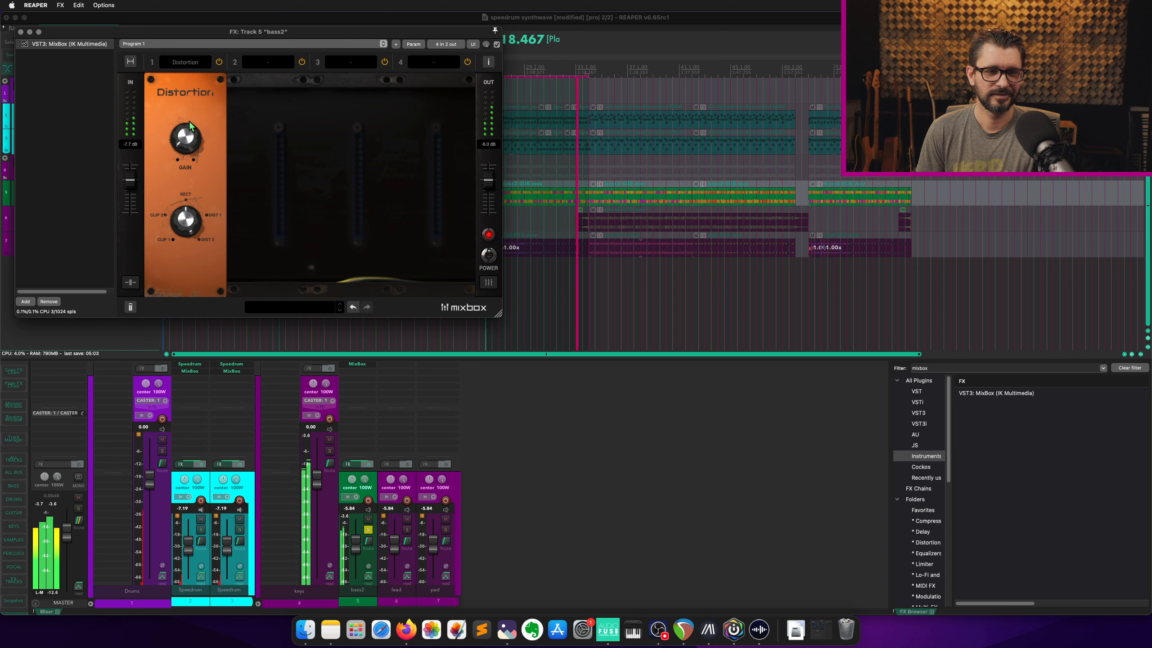
Audition Distortion gain settings around +30.6 dB, back the gain down, and stop playback.
left_click_drag(185, 117, 192, 71)
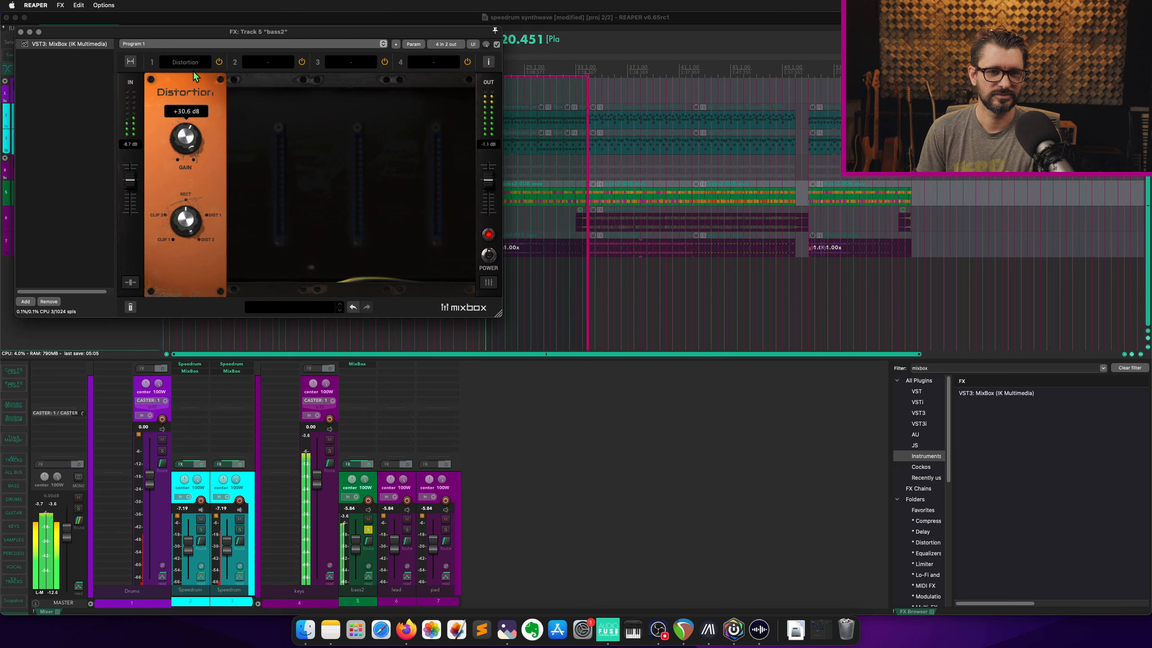
left_click_drag(191, 134, 193, 85)
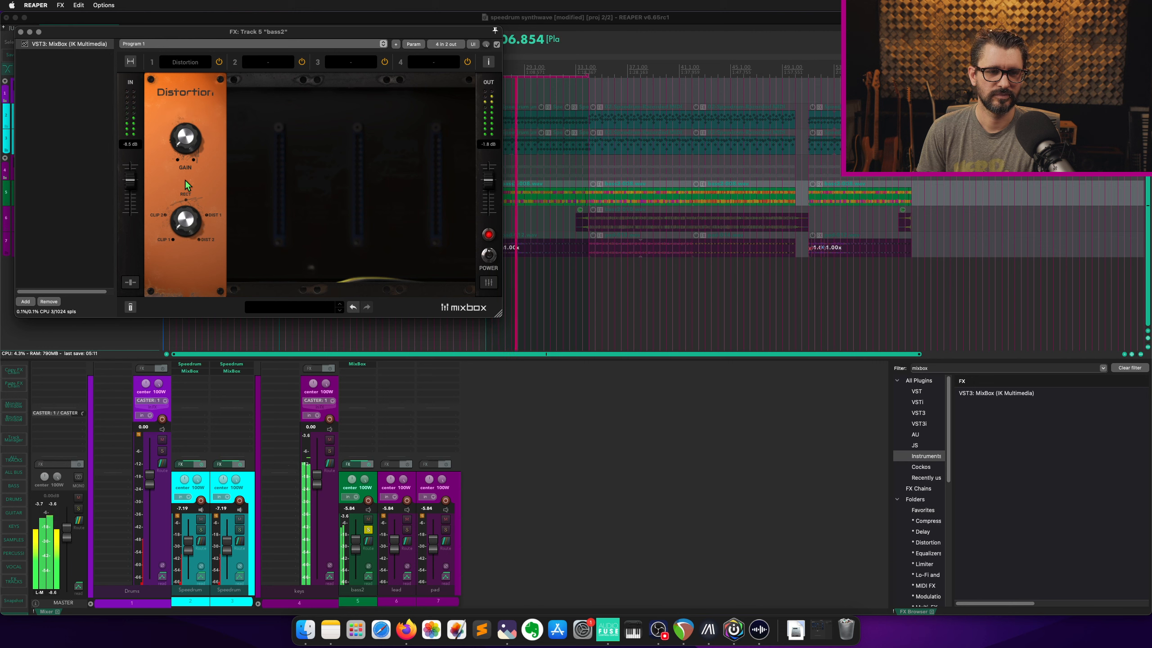
mouse_move(186, 131)
left_mouse_down()
mouse_move(187, 119)
mouse_move(190, 137)
left_mouse_up()
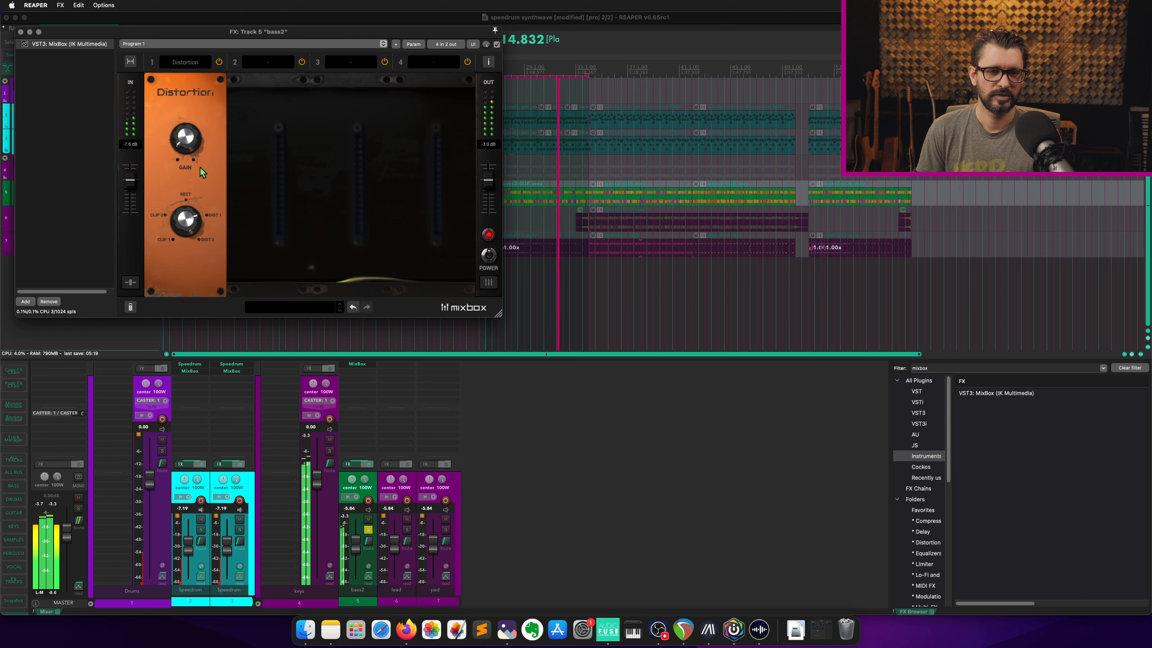
key("space")
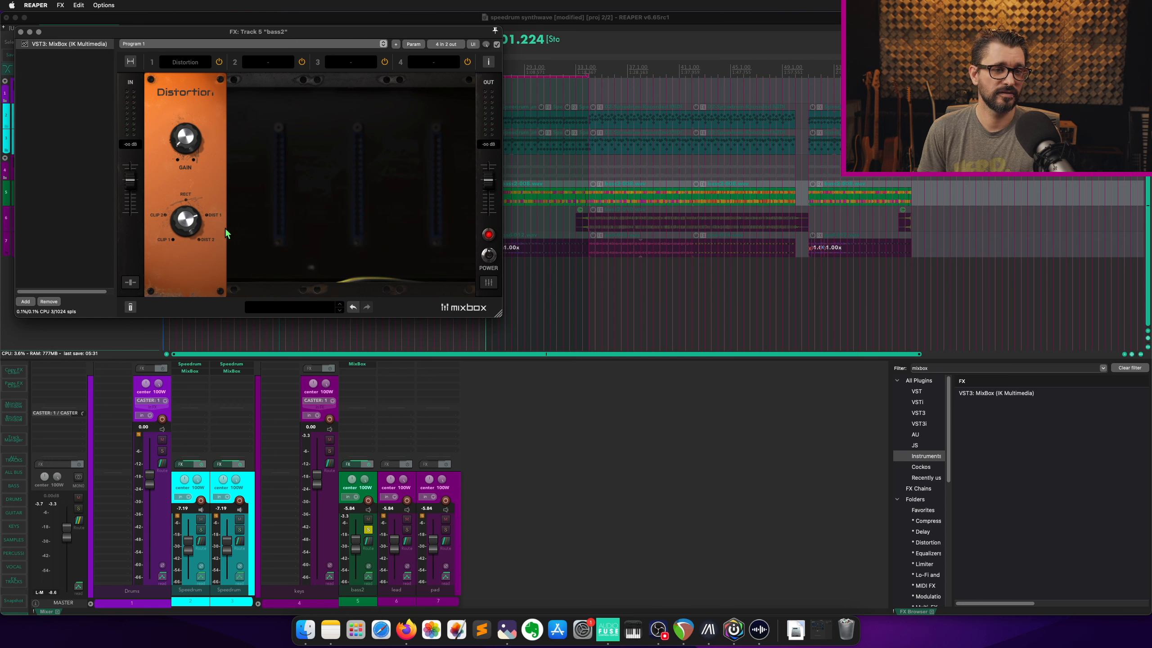
Resume playback and reduce the Distortion module's dry/wet mix to about 48%.
left_click(266, 67)
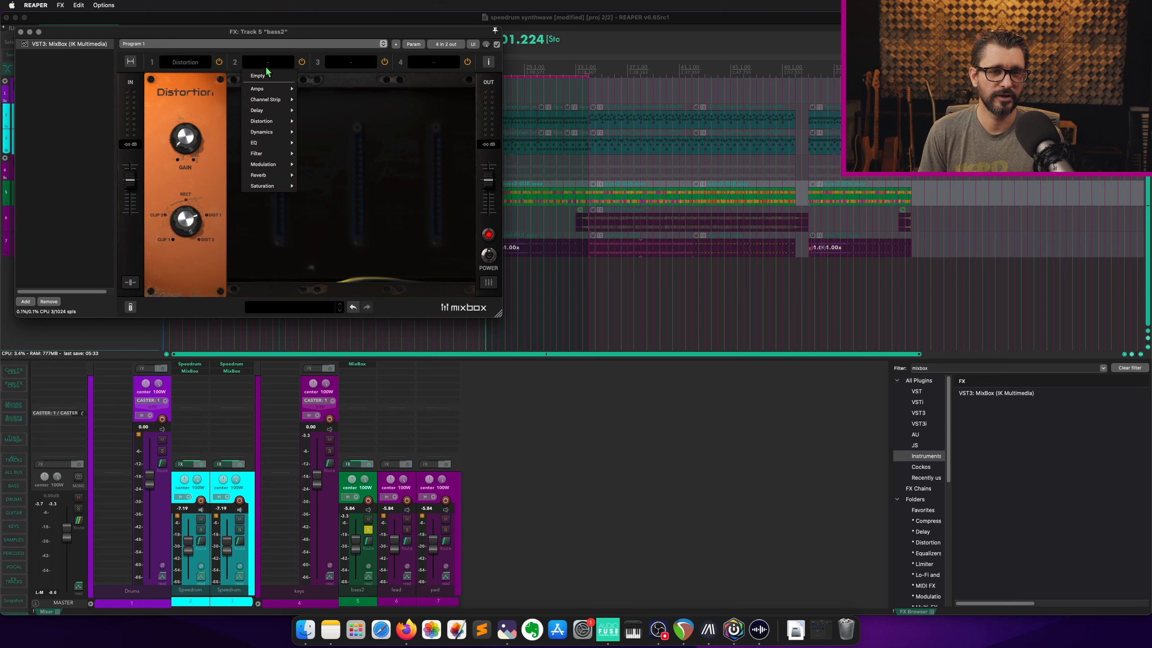
left_click(241, 227)
key("space")
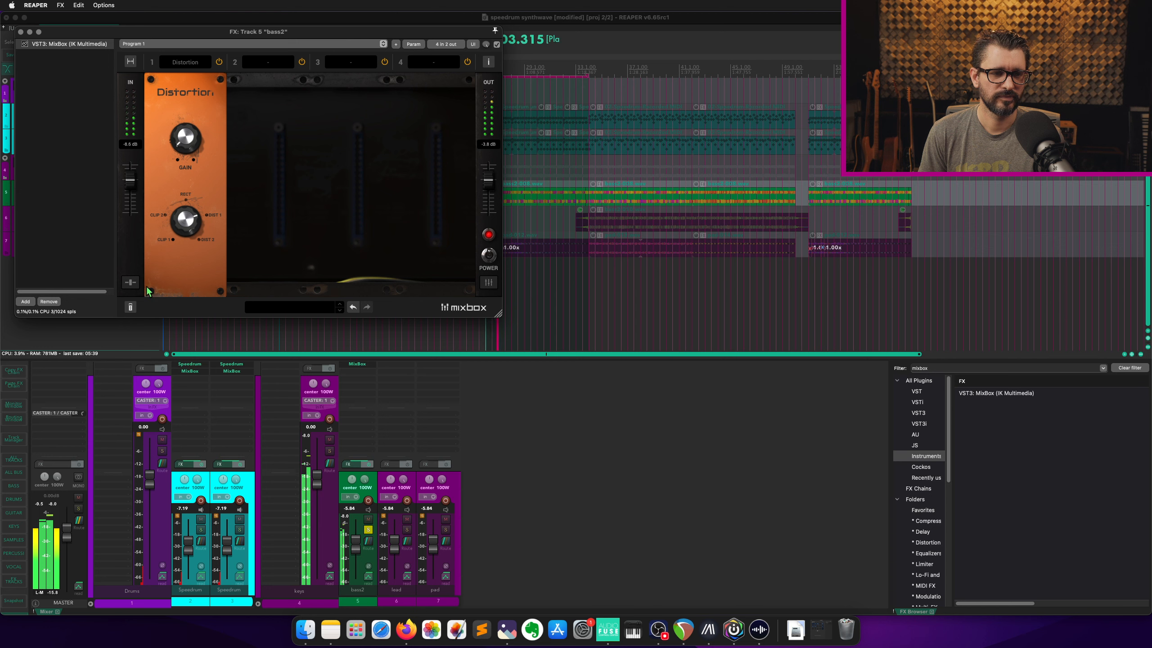
left_click(130, 282)
left_click_drag(208, 312, 186, 308)
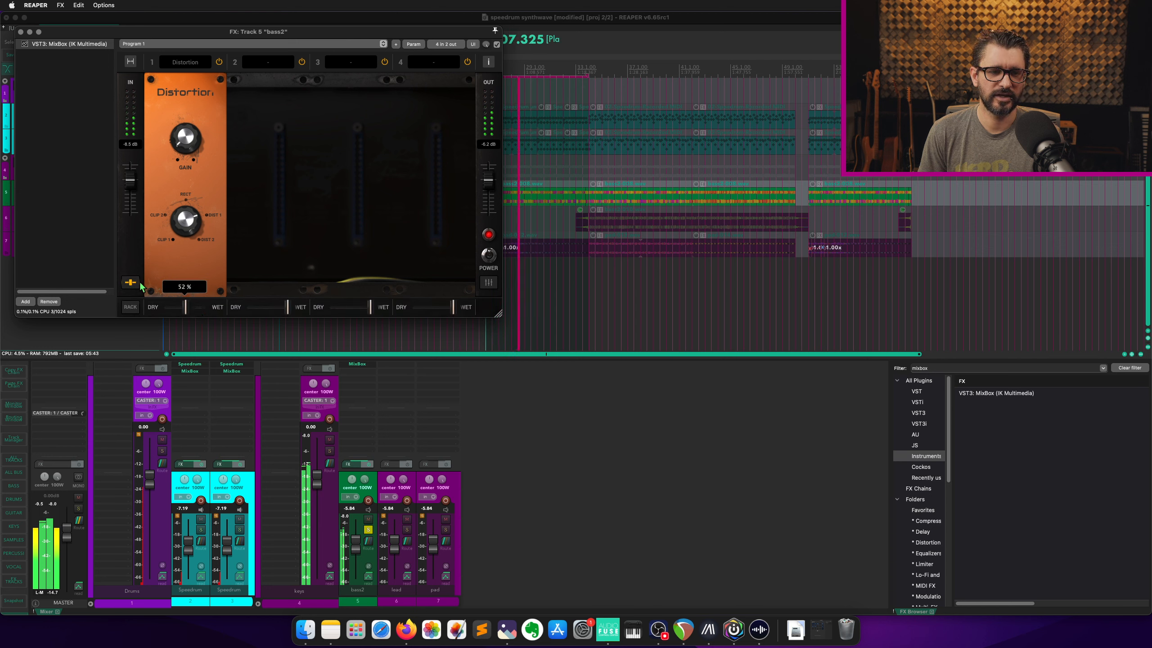
mouse_move(185, 310)
left_mouse_down()
mouse_move(145, 306)
mouse_move(184, 314)
left_mouse_up()
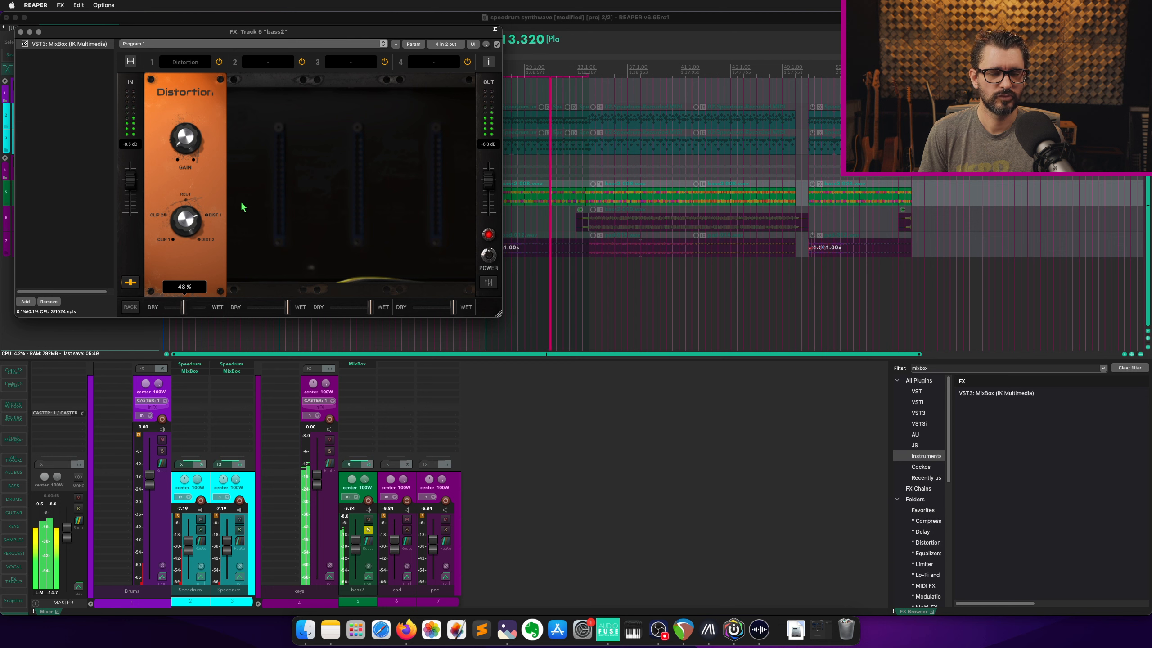
Load the Chorus module in the second slot and lower its own Dry/Wet amount.
left_click(268, 65)
mouse_move(276, 175)
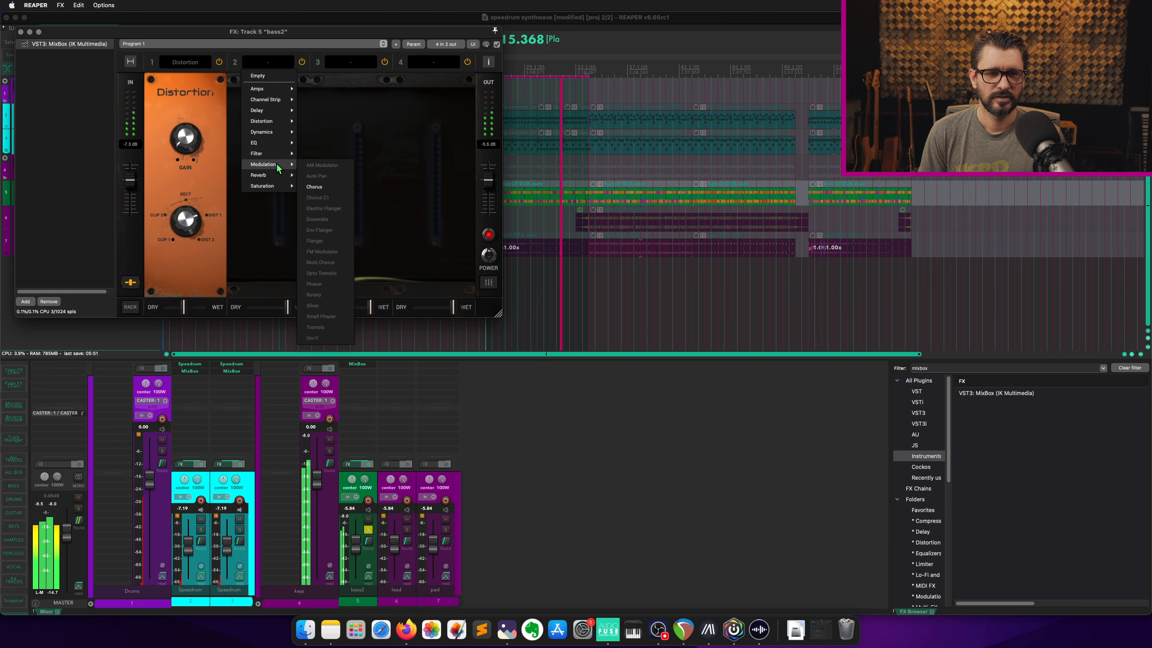
left_click(337, 185)
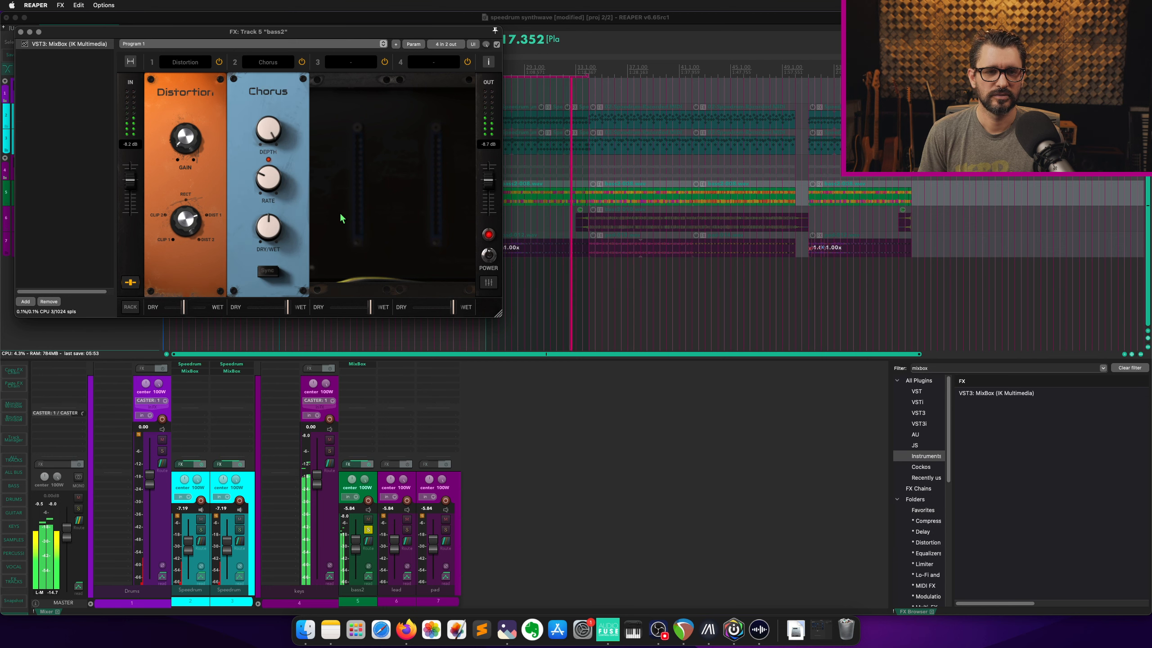
left_click_drag(268, 231, 274, 250)
left_click_drag(277, 131, 277, 135)
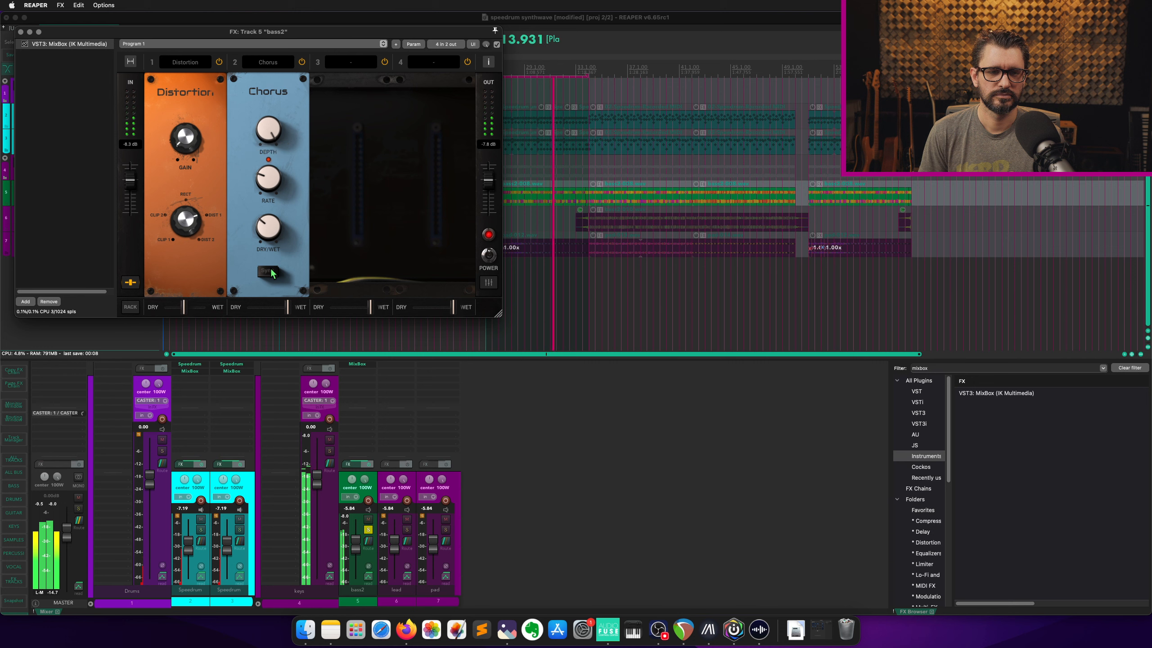
Sync the Chorus to tempo with a 1/1 rate and set its Depth to about 28.
left_click_drag(269, 180, 291, 313)
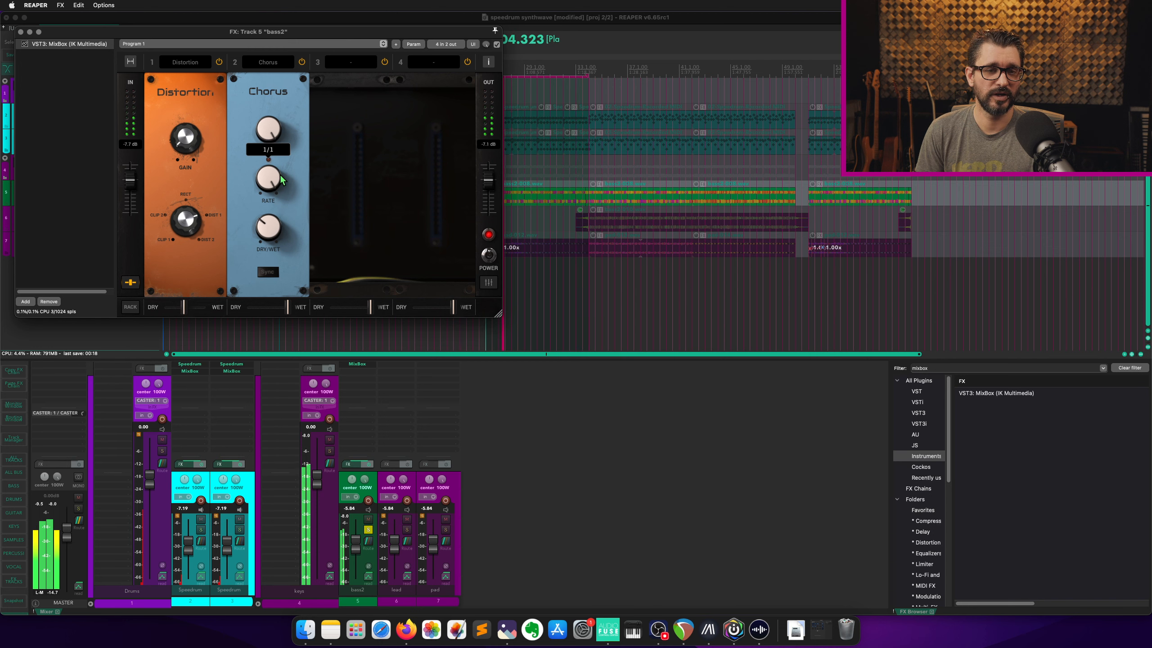
left_click_drag(273, 129, 274, 143)
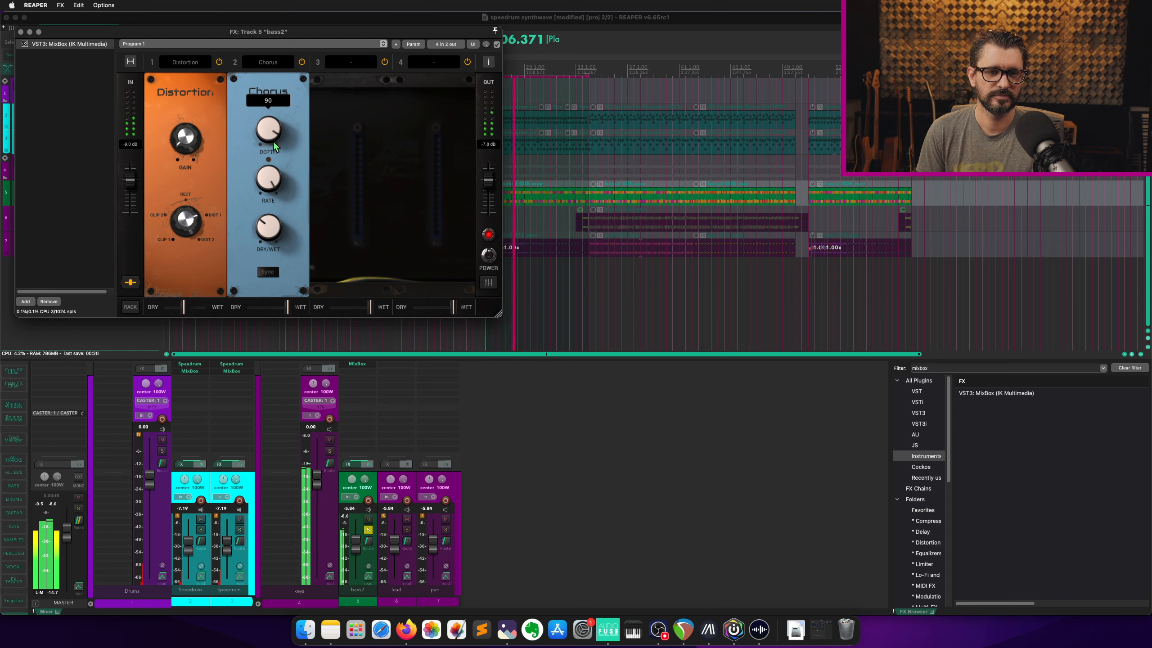
left_click_drag(281, 200, 288, 261)
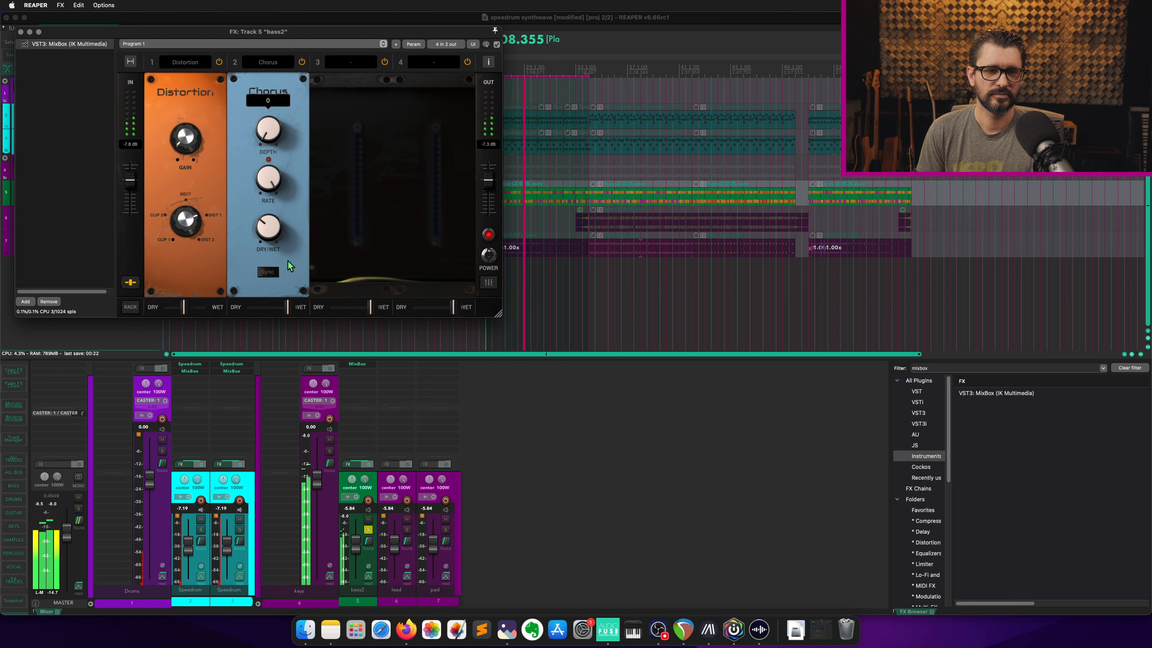
left_click(270, 223)
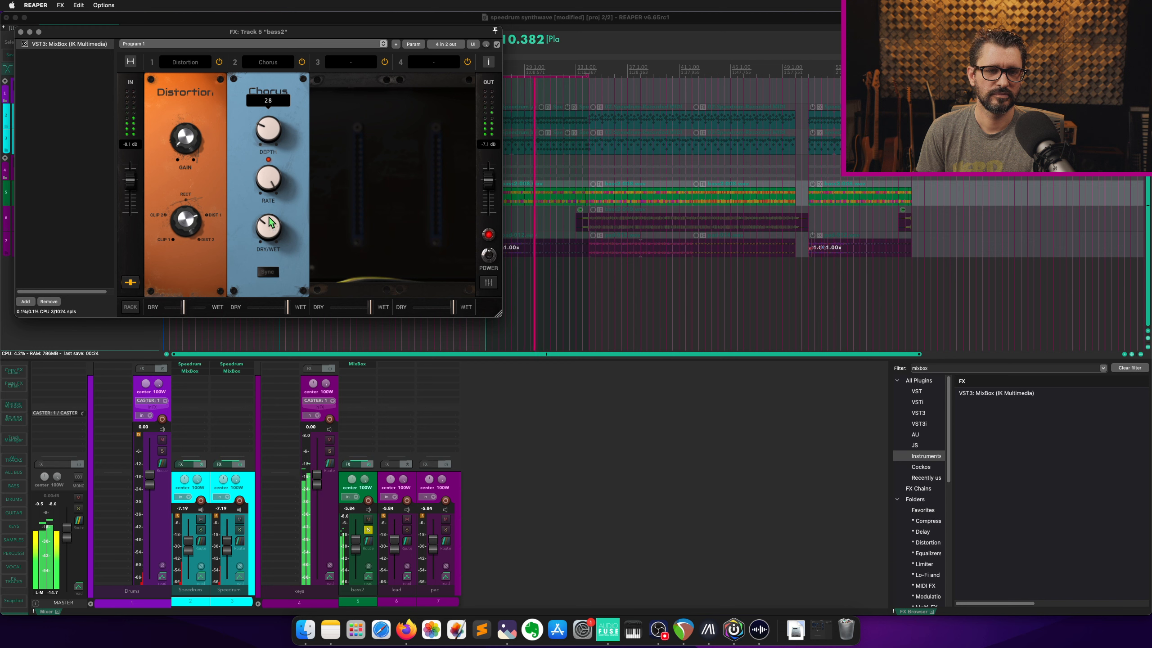
mouse_move(270, 221)
left_mouse_down()
mouse_move(271, 263)
mouse_move(269, 225)
left_mouse_up()
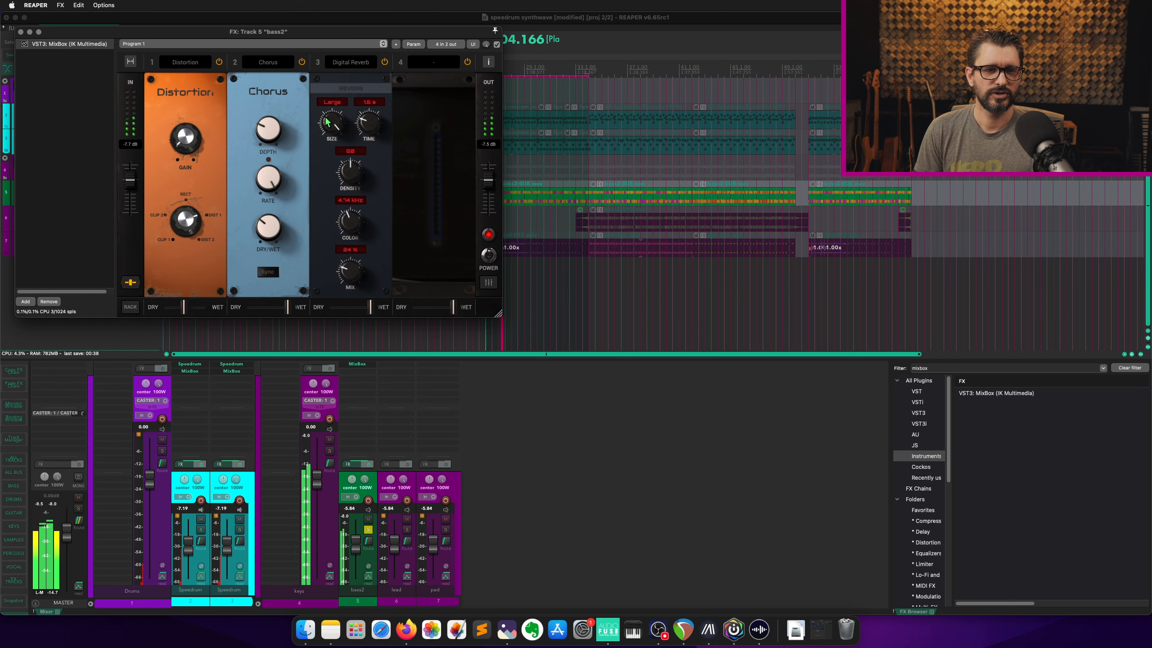
Audition the Digital Reverb in the third slot fully wet with Density 0, trying Medium and Large sizes and different Color settings.
mouse_move(368, 131)
left_mouse_down()
mouse_move(356, 229)
mouse_move(358, 150)
left_mouse_up()
left_click_drag(350, 272, 362, 336)
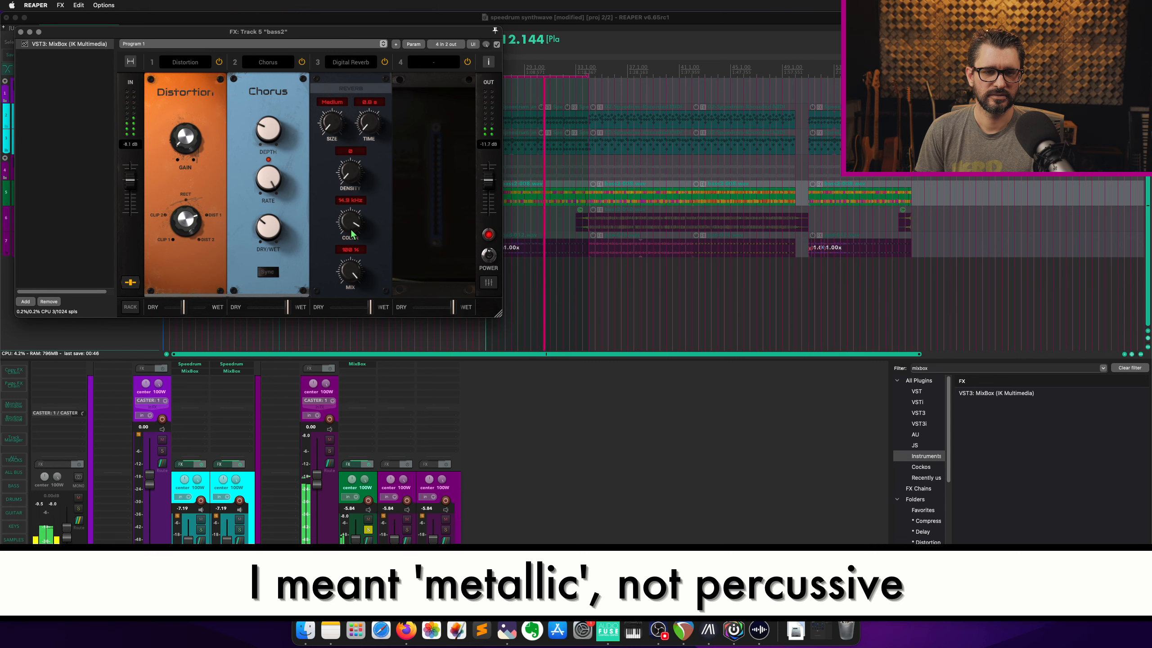
left_click_drag(350, 222, 351, 172)
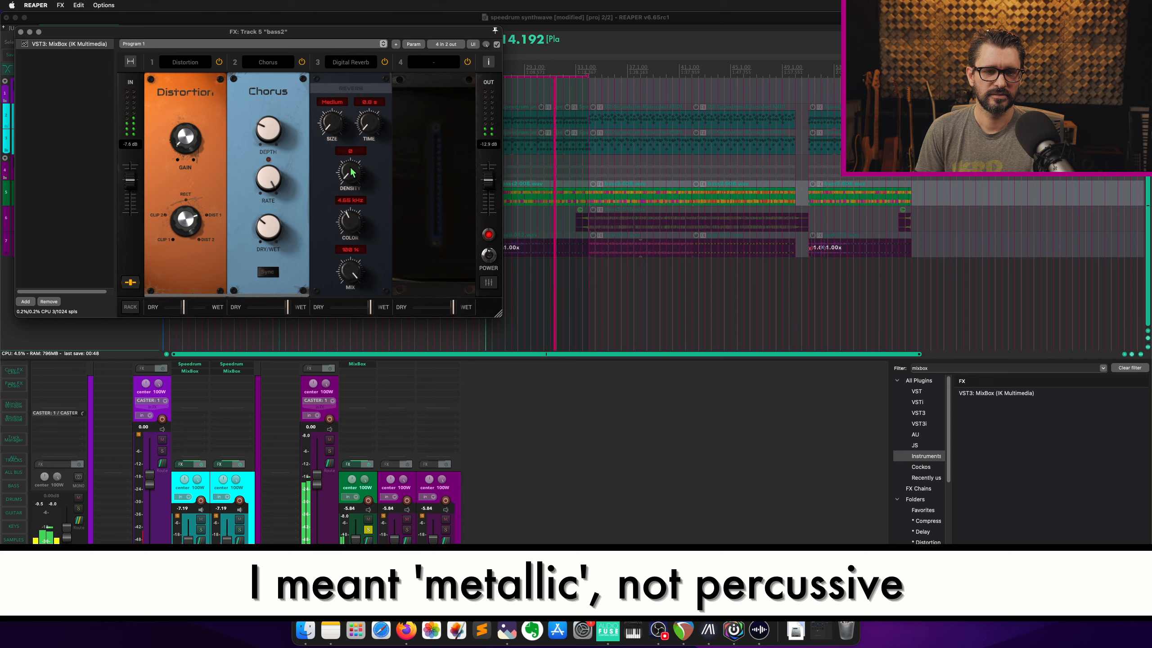
left_click(333, 102)
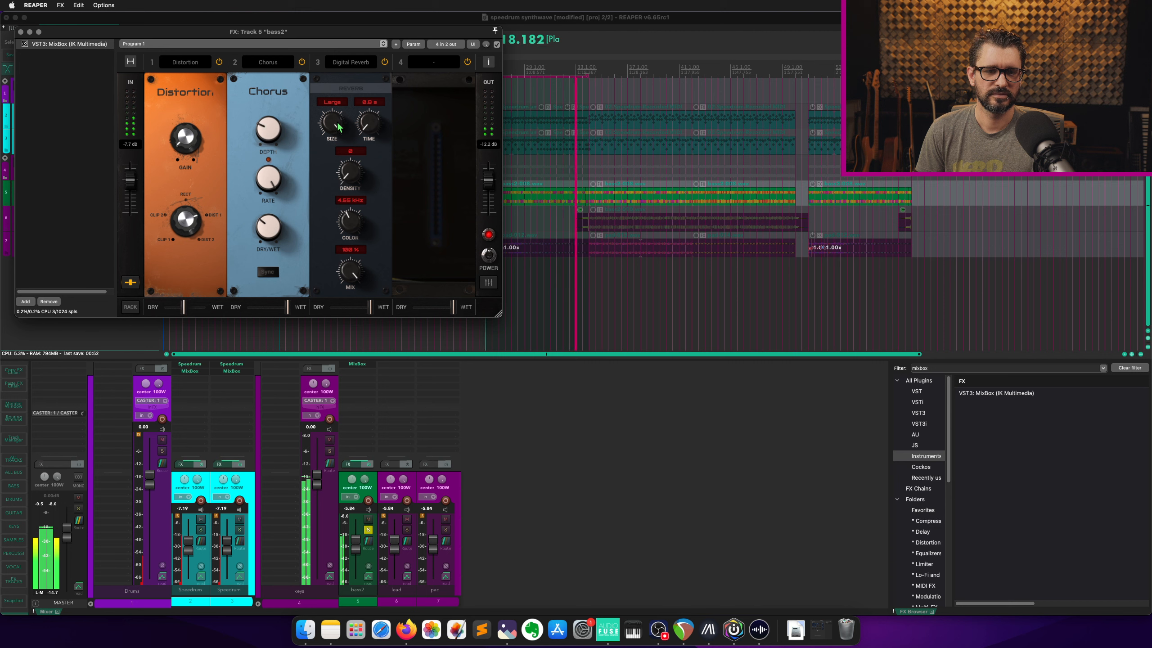
left_click_drag(351, 223, 352, 173)
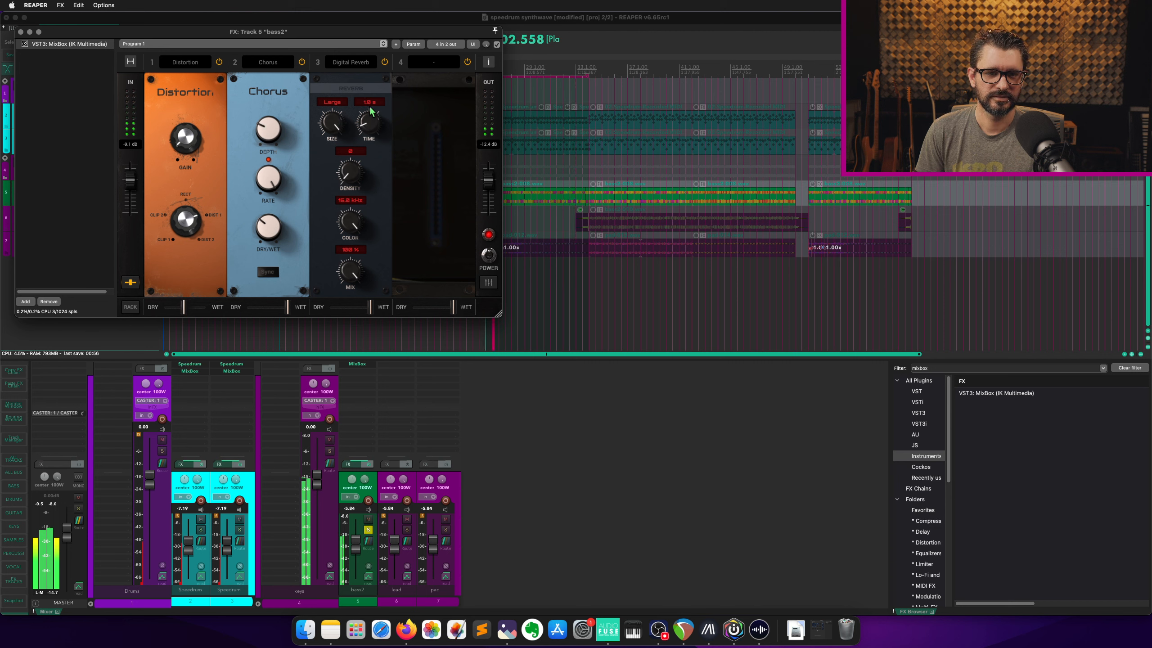
Shorten the Digital Reverb's time, choose the Medium size, raise Density to about 97, and readjust Color.
left_click_drag(372, 99, 371, 114)
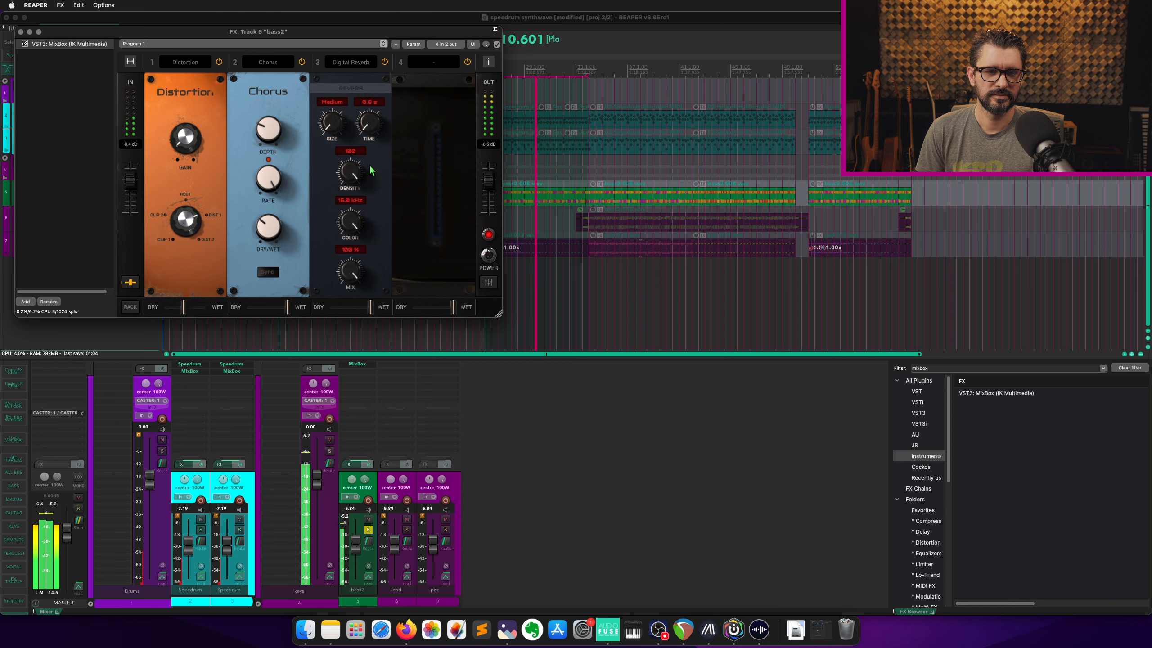
left_click_drag(350, 222, 352, 234)
double_click(352, 235)
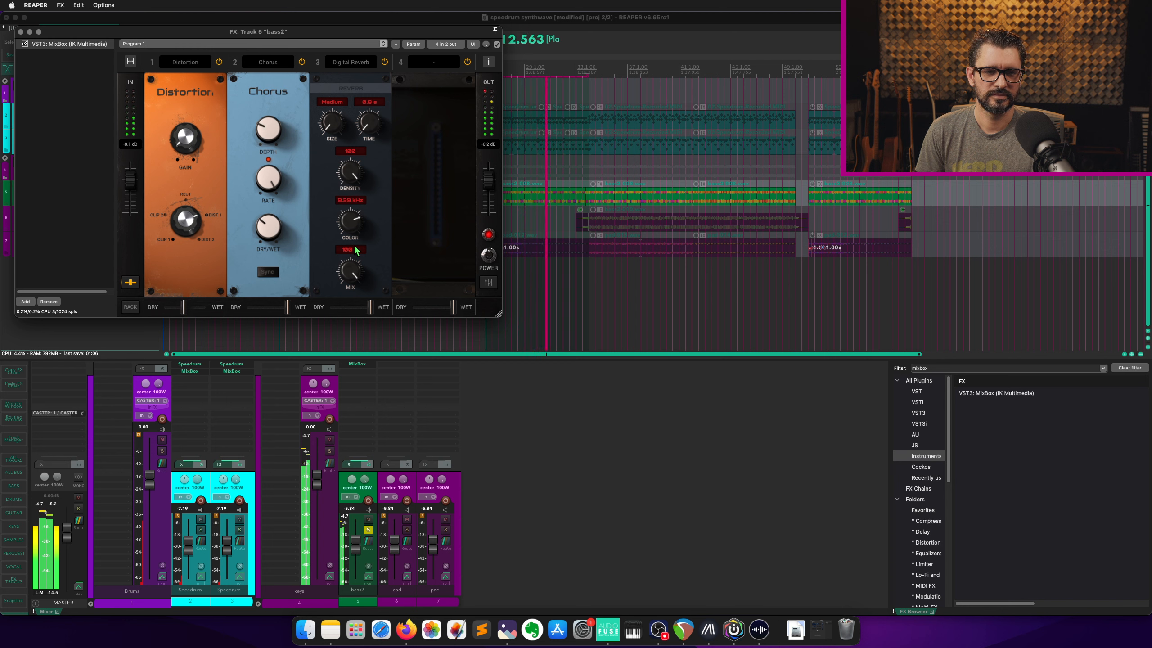
left_click_drag(350, 173, 351, 159)
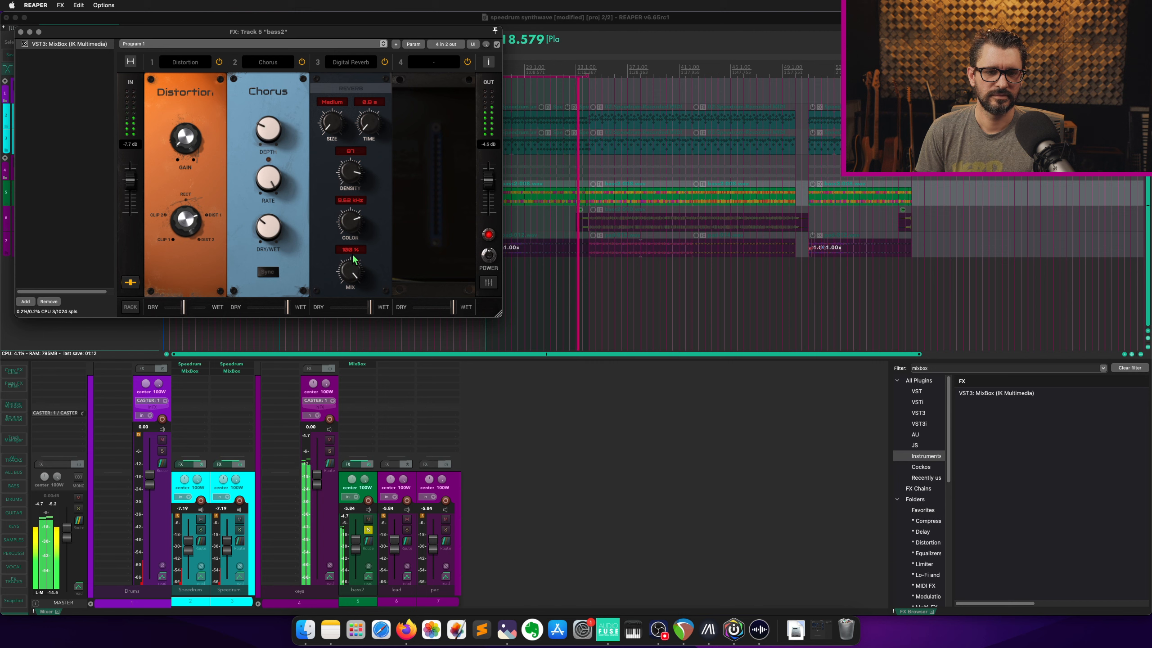
Move the Digital Reverb to the fourth slot and reduce its Mix to a low level, bypassing MixBox to compare.
left_click_drag(363, 83, 174, 102)
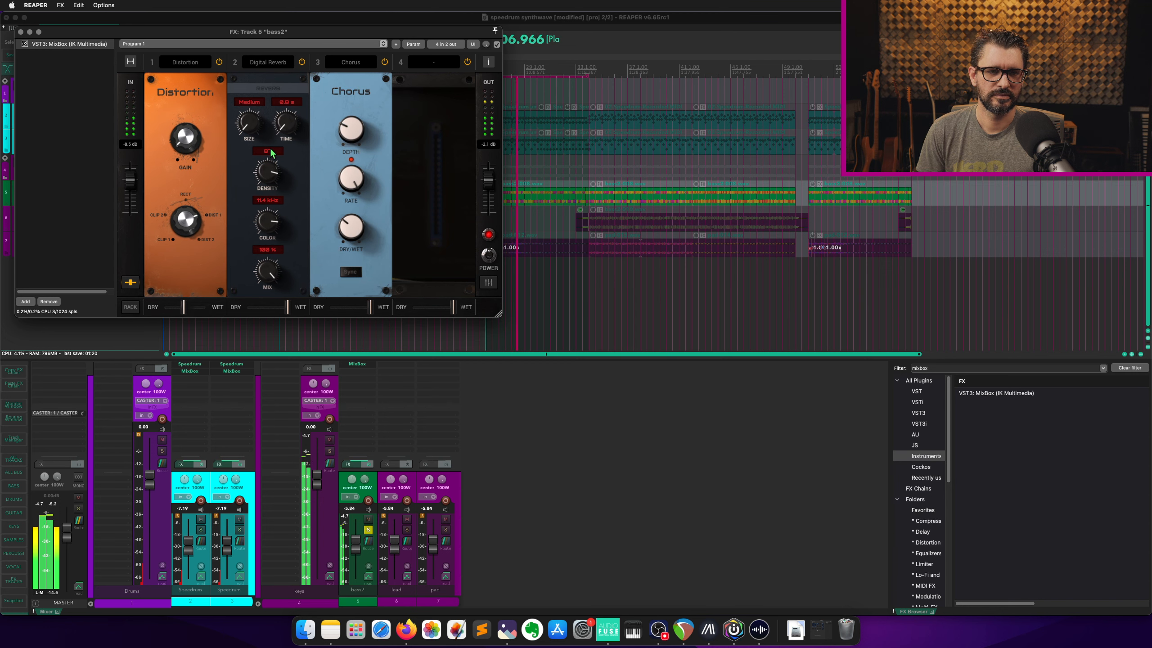
left_click_drag(271, 153, 404, 128)
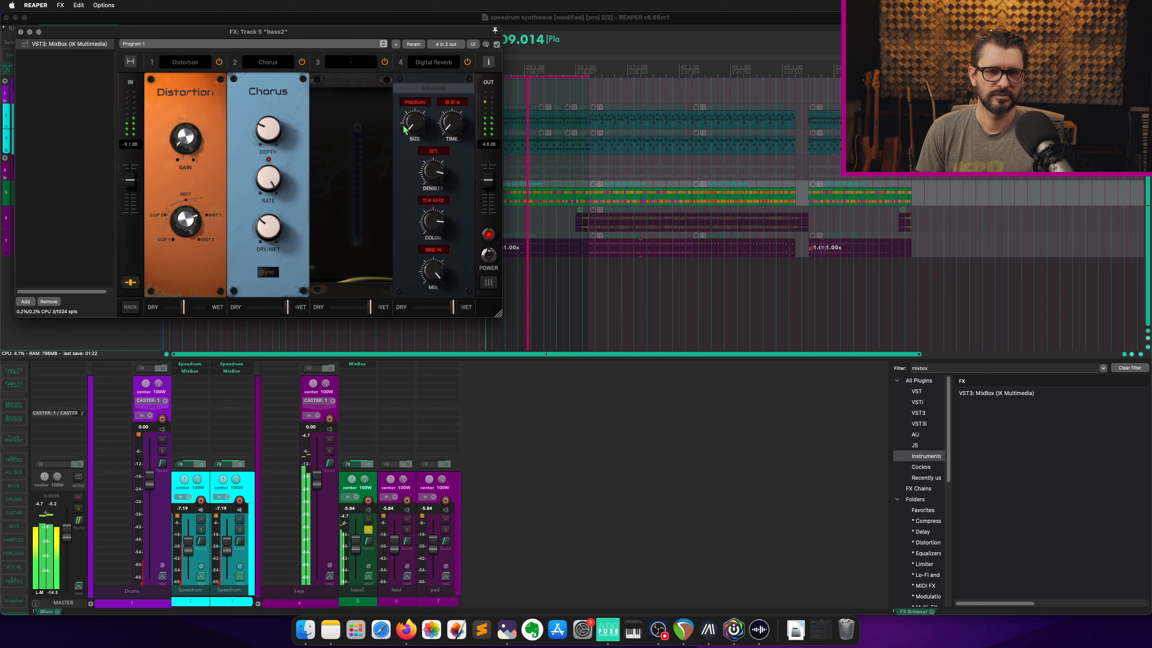
left_click_drag(423, 289, 434, 391)
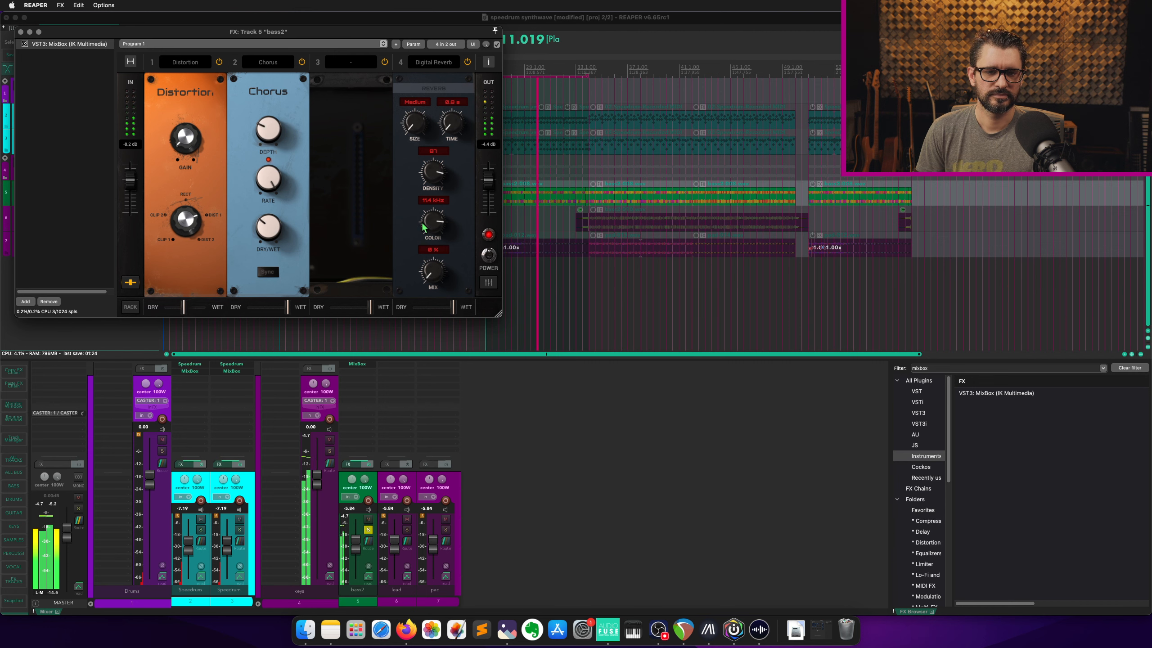
left_click_drag(433, 272, 434, 252)
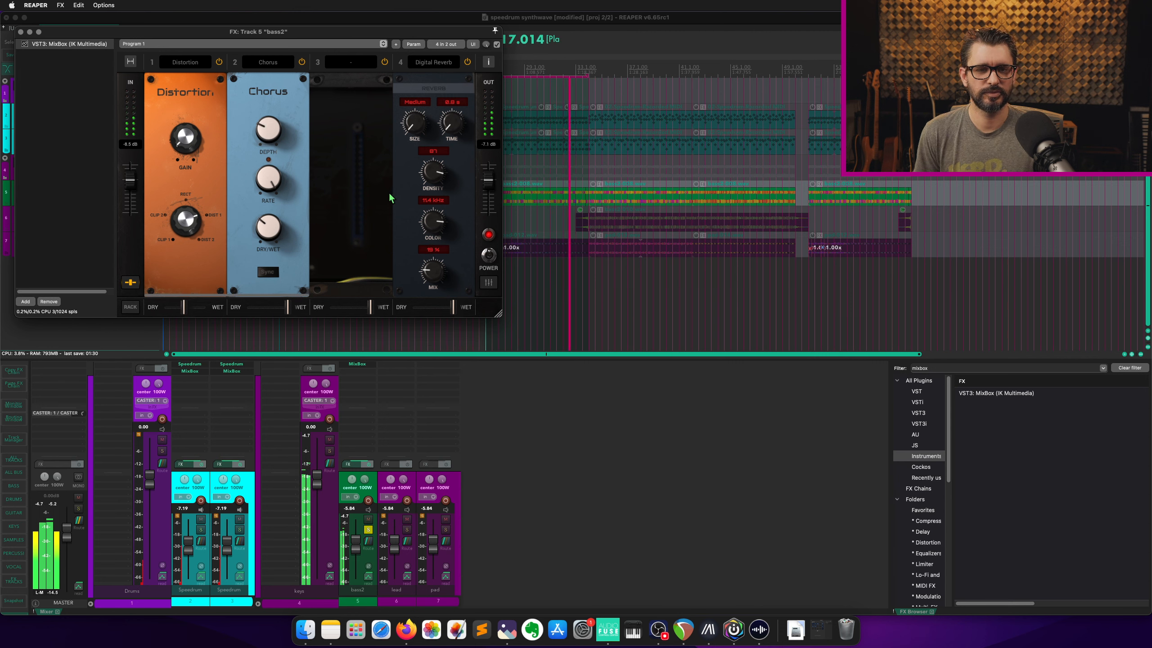
left_click(496, 44)
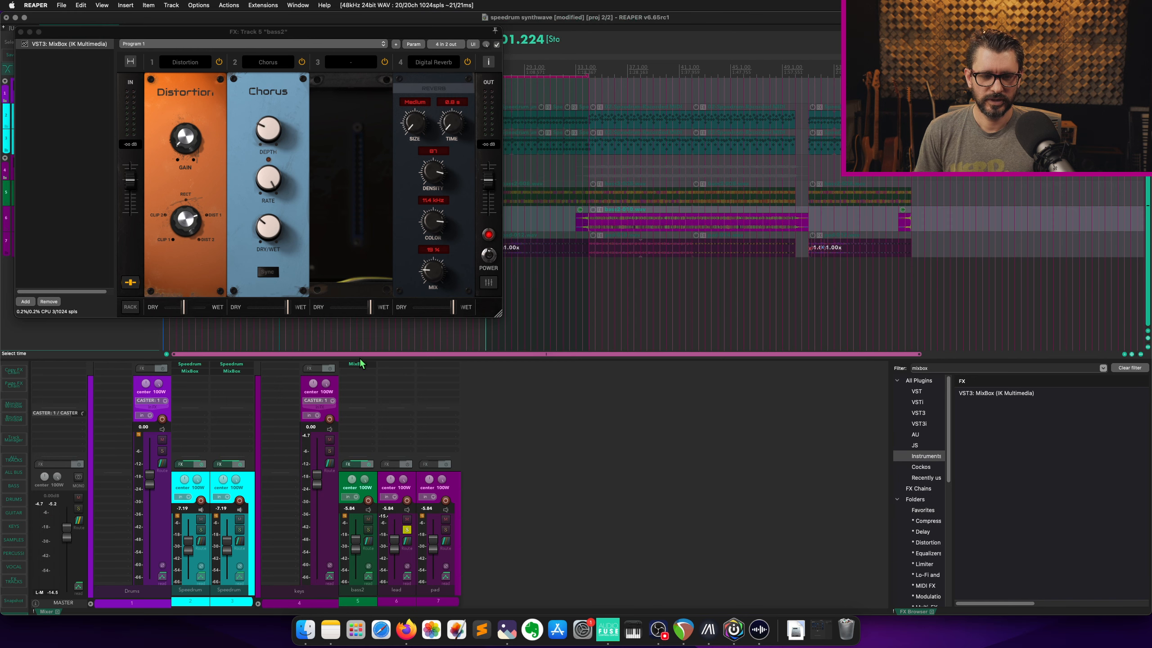
Insert MixBox on the lead track and load a Channel Strip in its first slot.
left_click_drag(361, 364, 401, 364)
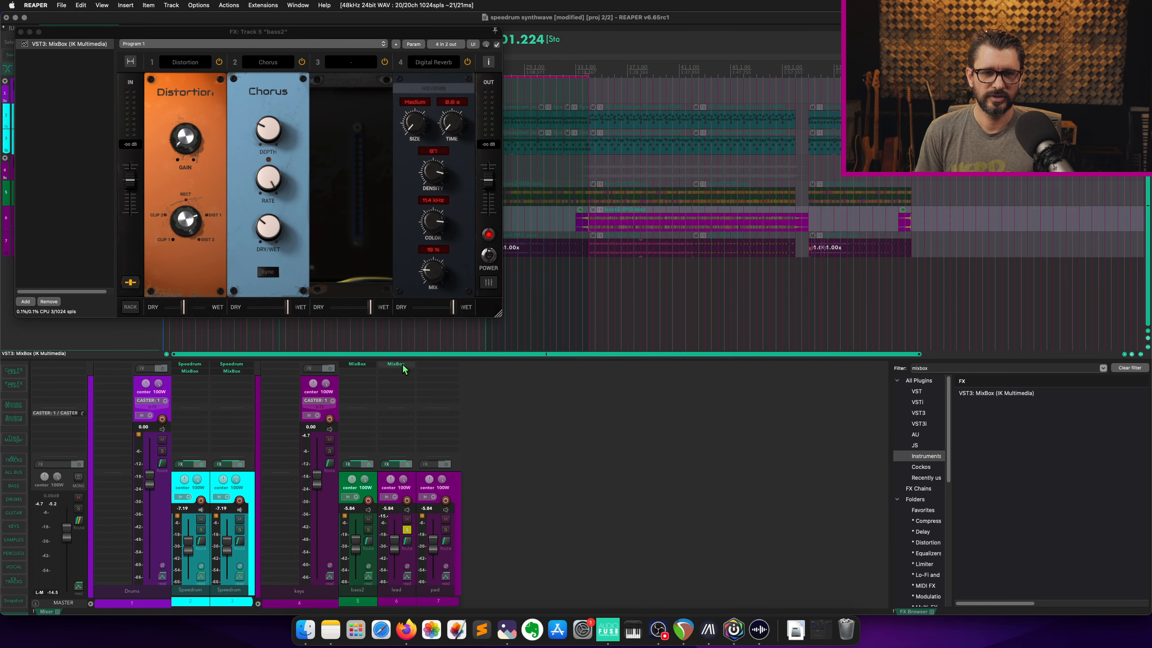
left_click_drag(102, 33, 148, 148)
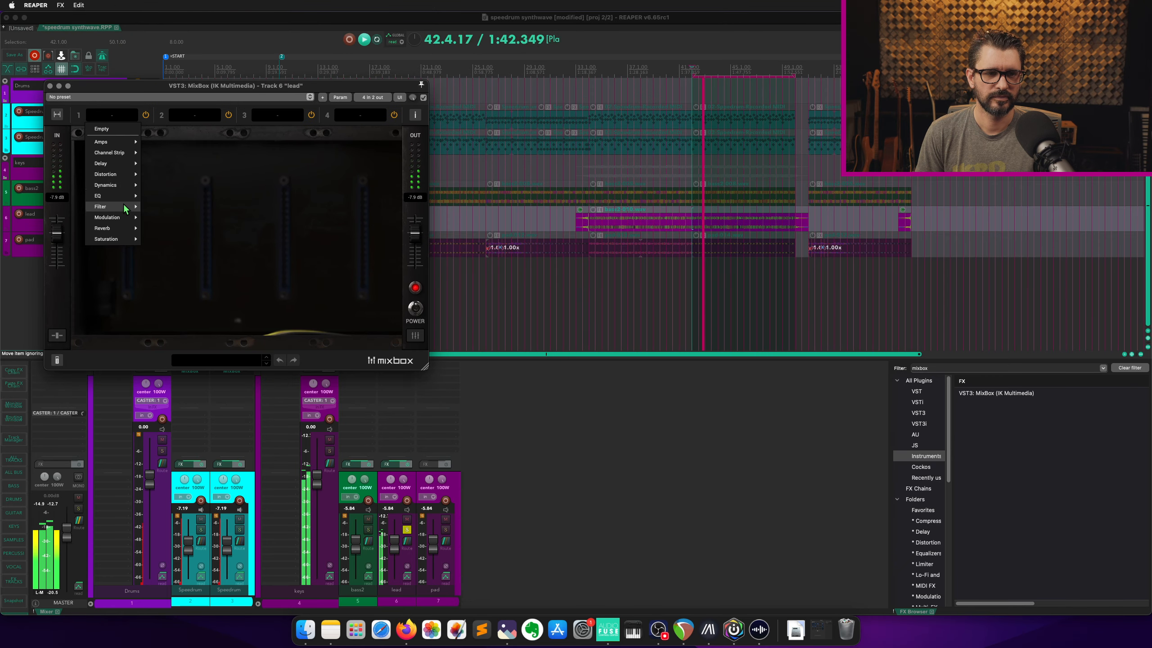
mouse_move(118, 151)
left_click(165, 154)
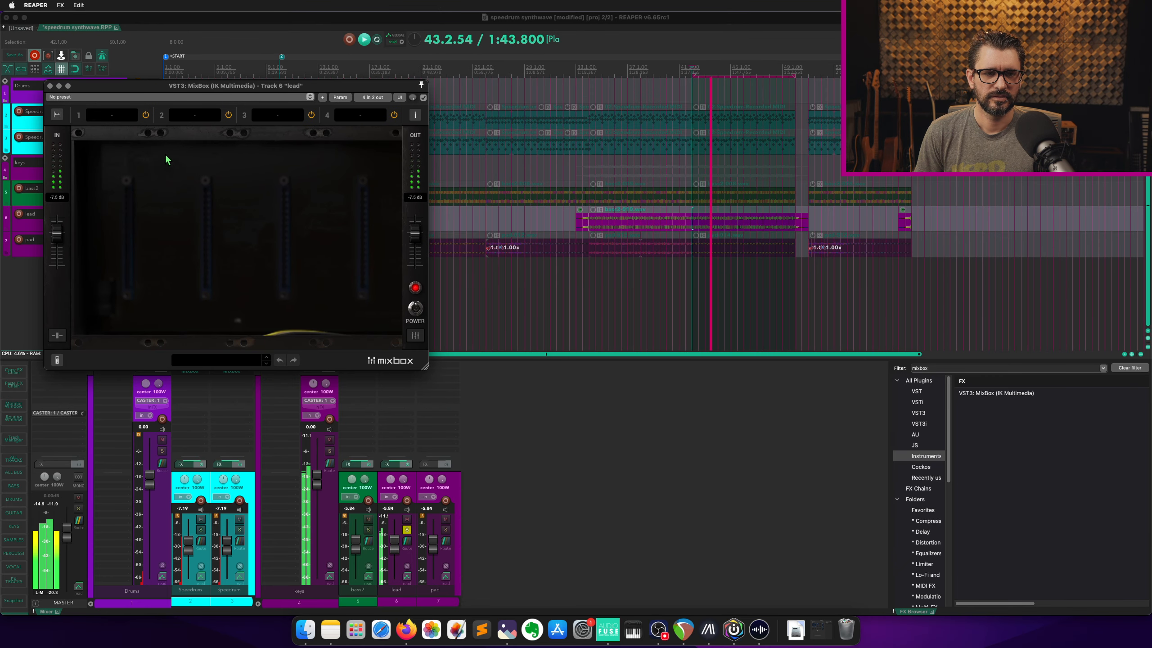
Set the lead Channel Strip's compression to about 13.2 dB, cut the green band about 5.6 dB and red about 9.4, and boost yellow about 6.7.
mouse_move(106, 160)
left_mouse_down()
mouse_move(98, 115)
mouse_move(131, 172)
mouse_move(98, 153)
left_mouse_up()
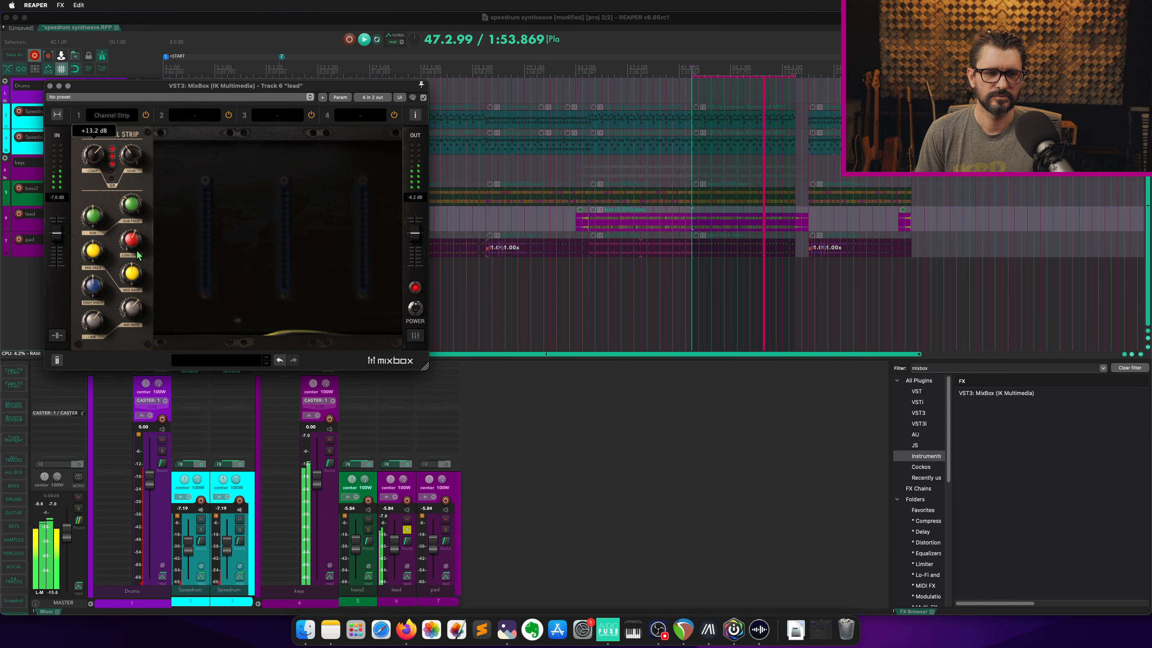
left_click_drag(141, 202, 137, 303)
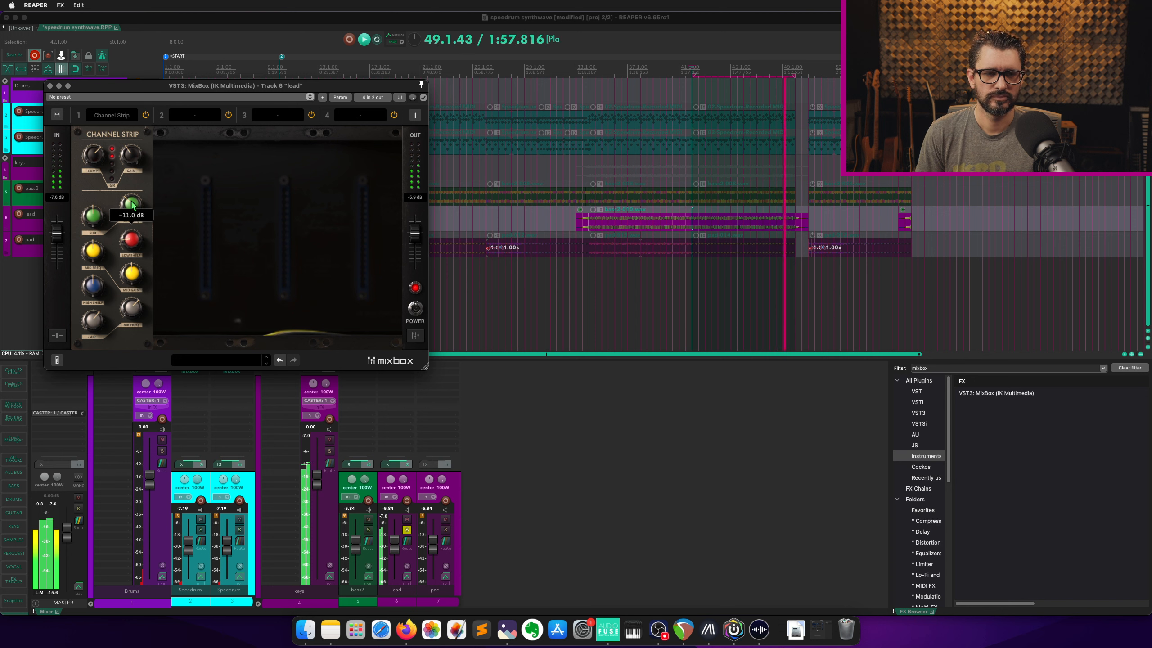
left_click_drag(96, 217, 130, 239)
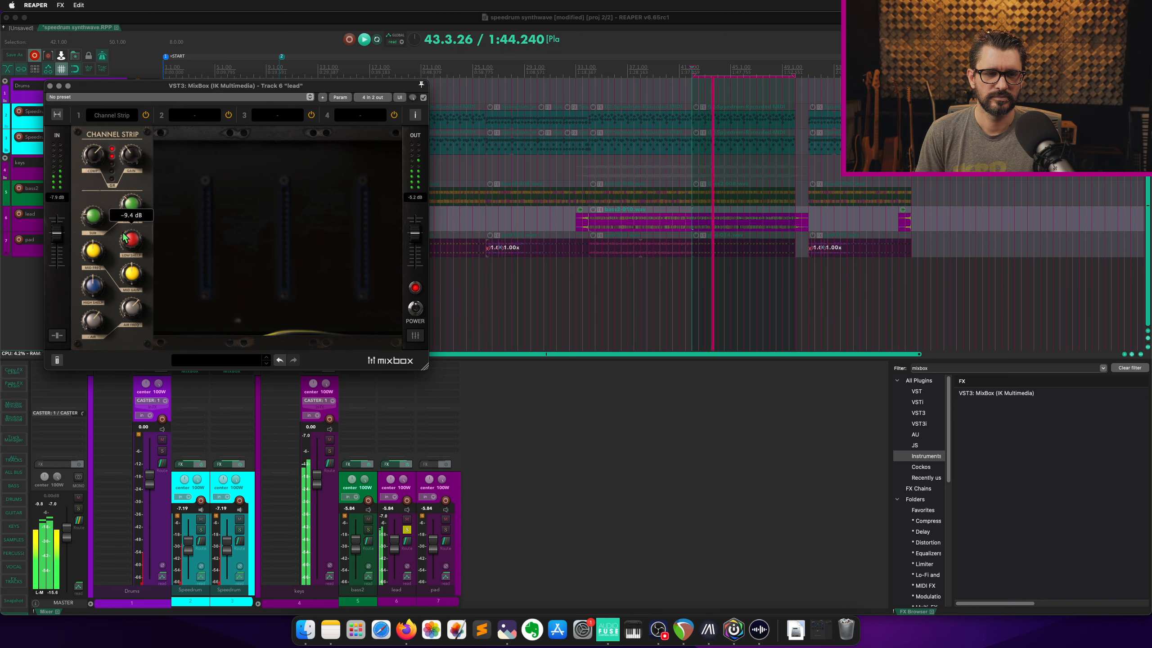
mouse_move(100, 210)
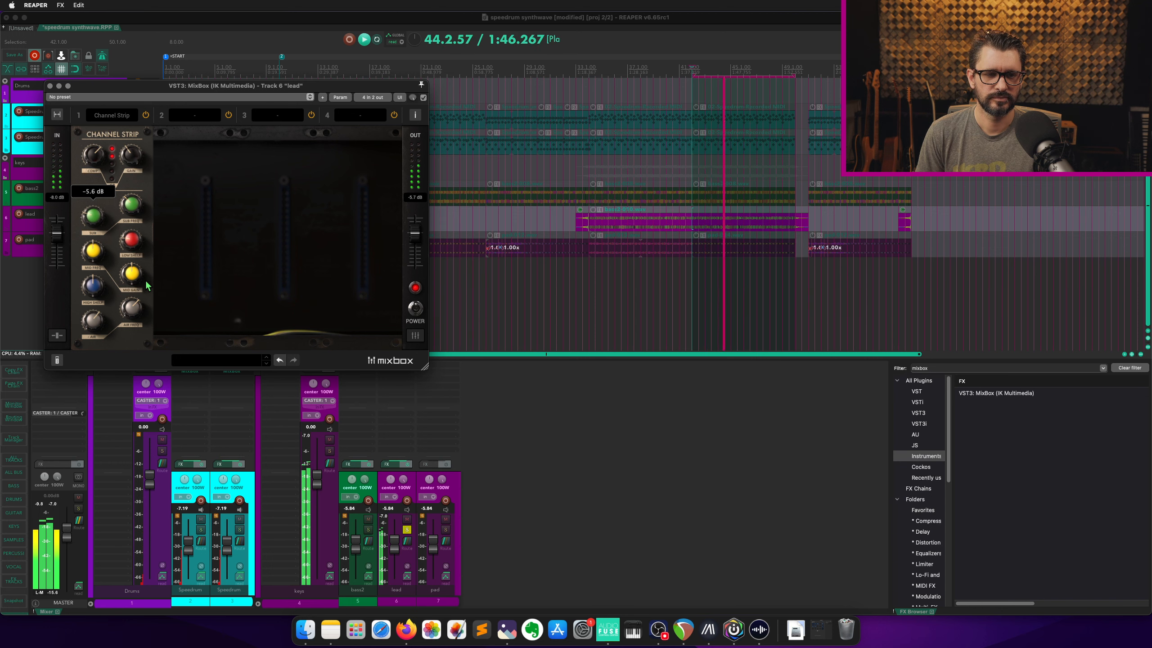
mouse_move(135, 270)
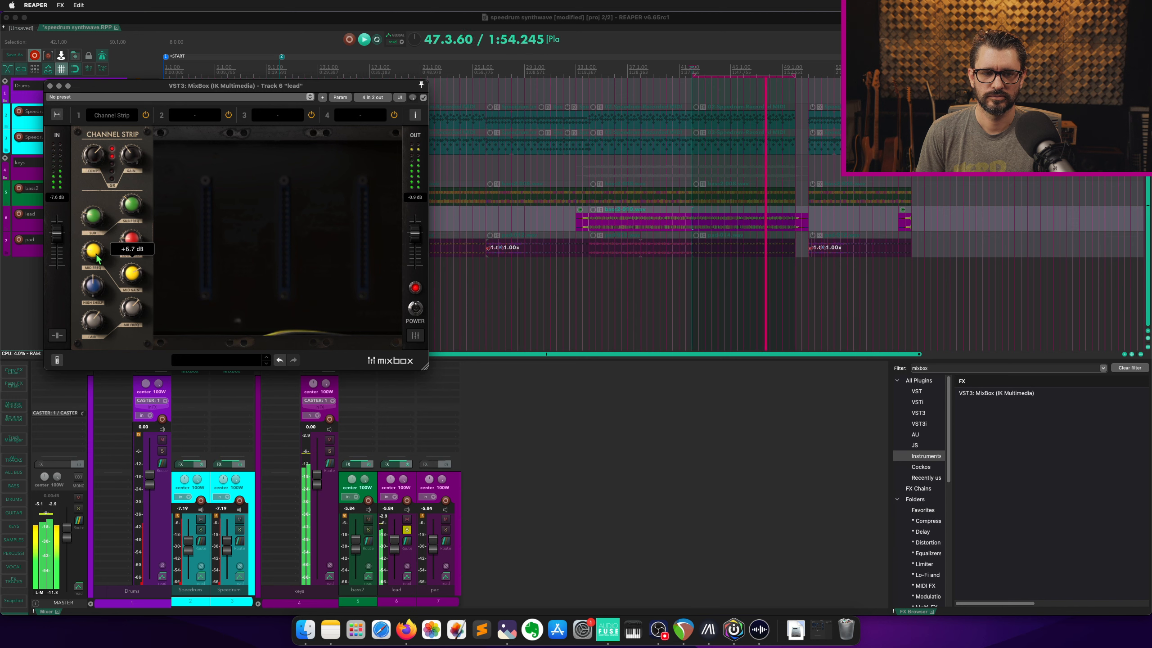
left_click_drag(104, 226, 101, 244)
key("space")
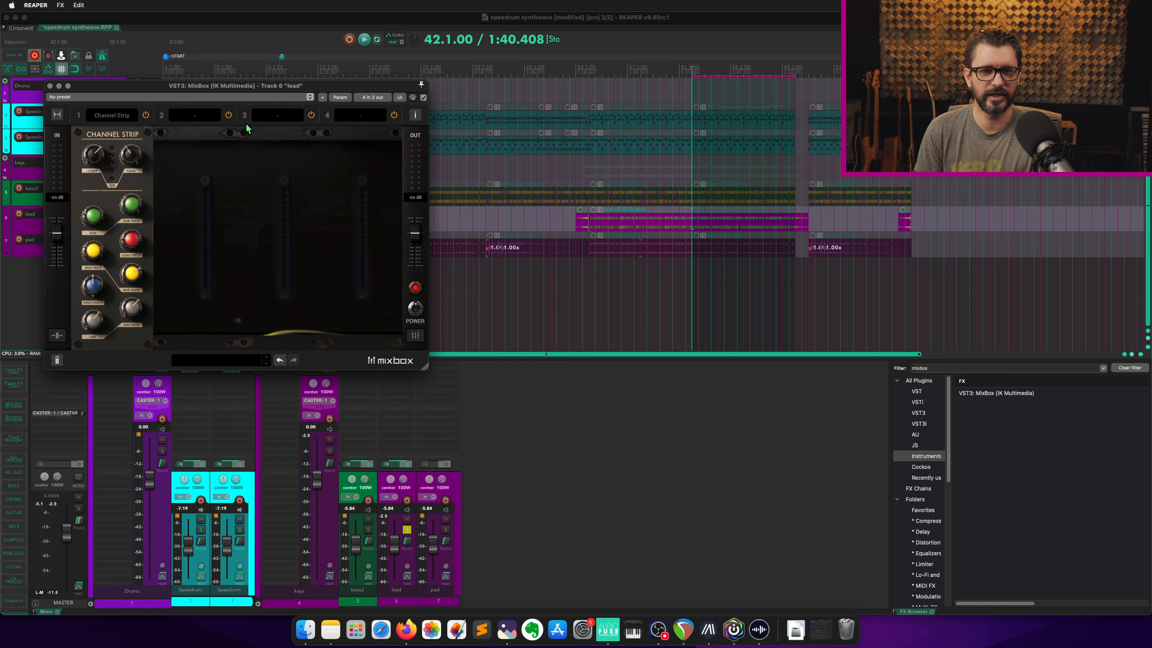
Load the Digital Reverb in the lead's second slot, raise its Density, and adjust Color and Mix.
left_click(198, 116)
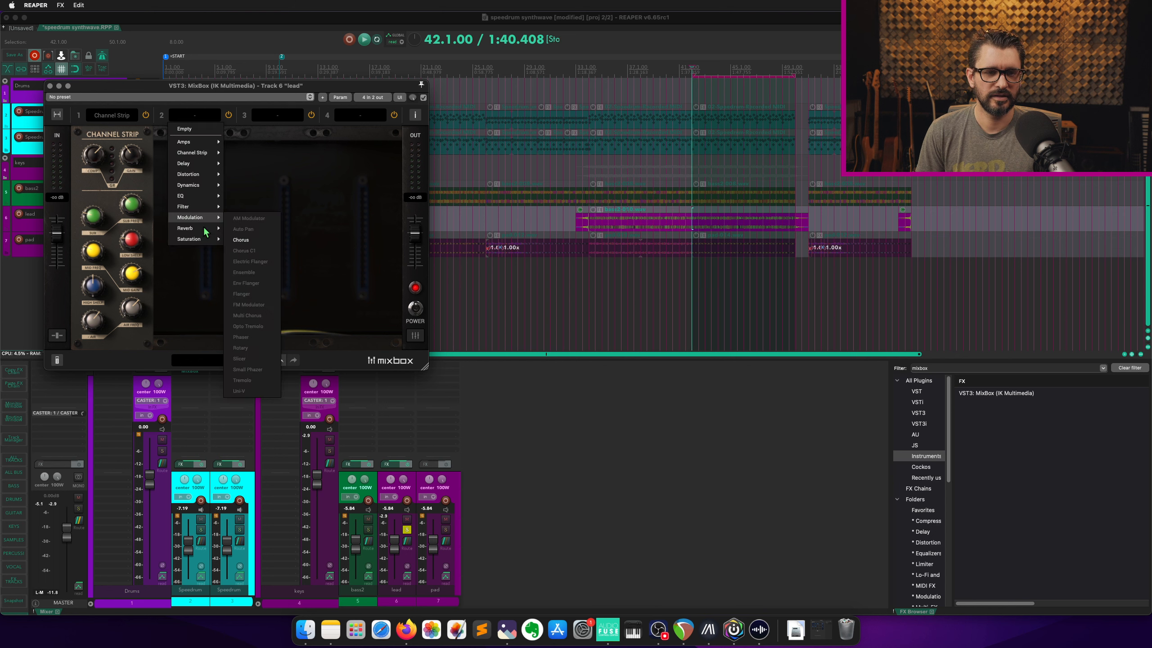
mouse_move(204, 229)
left_click(258, 251)
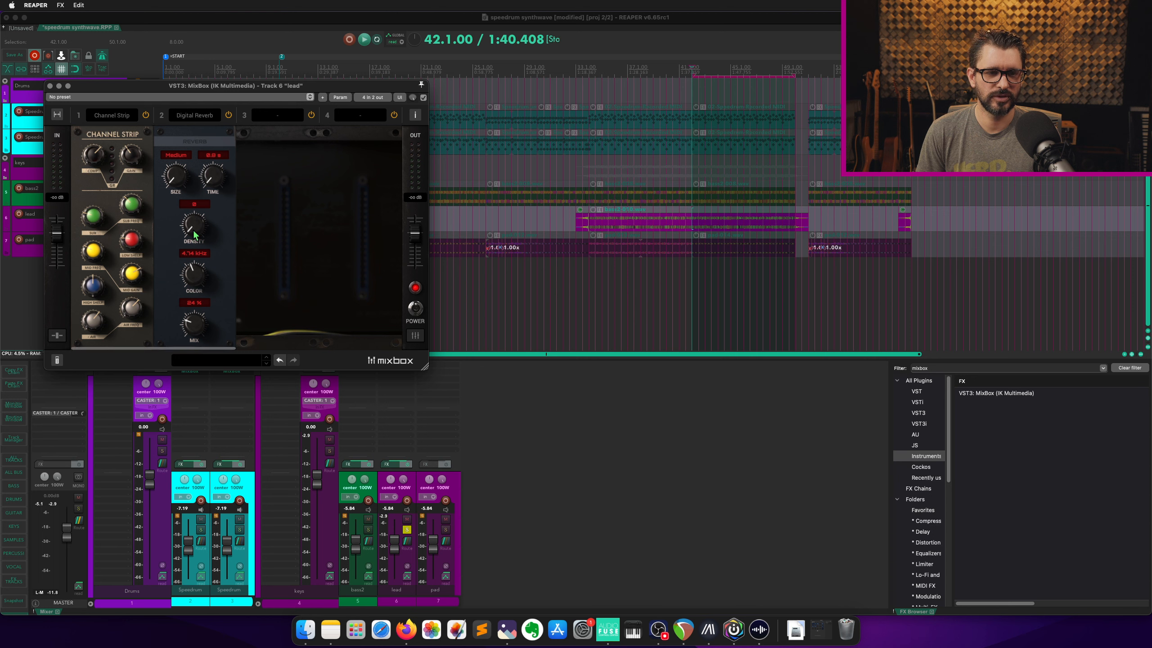
left_click_drag(194, 234, 208, 287)
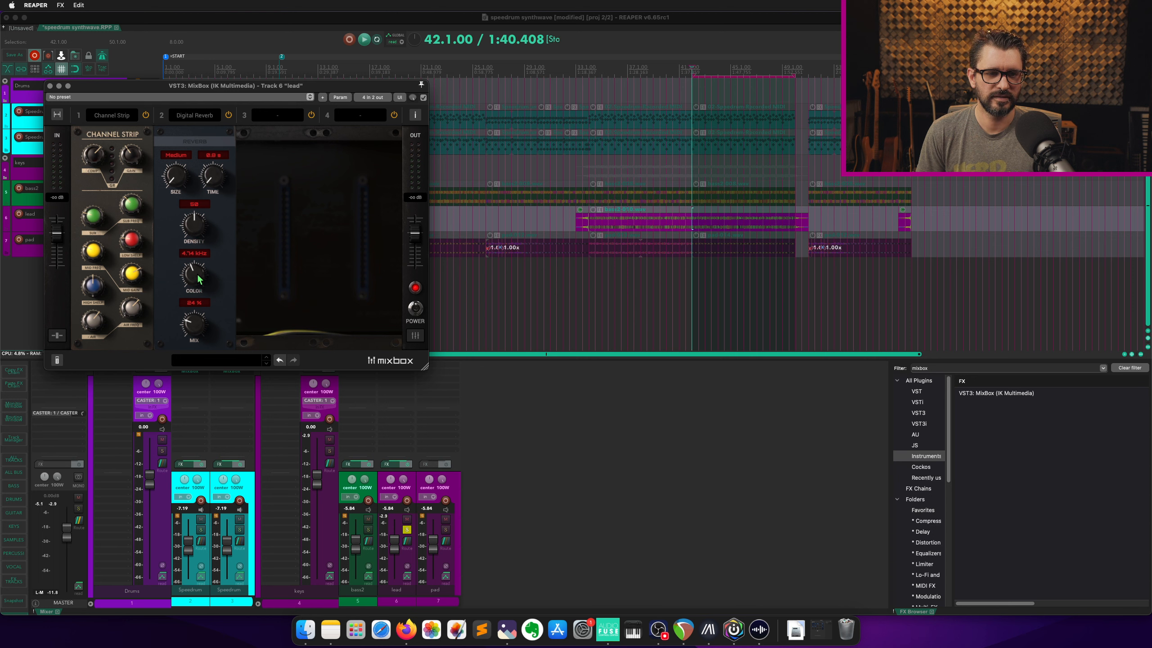
left_click_drag(196, 325, 197, 338)
Play the lead while raising the Digital Reverb's Mix from fully dry, and choose the Large size.
key("space")
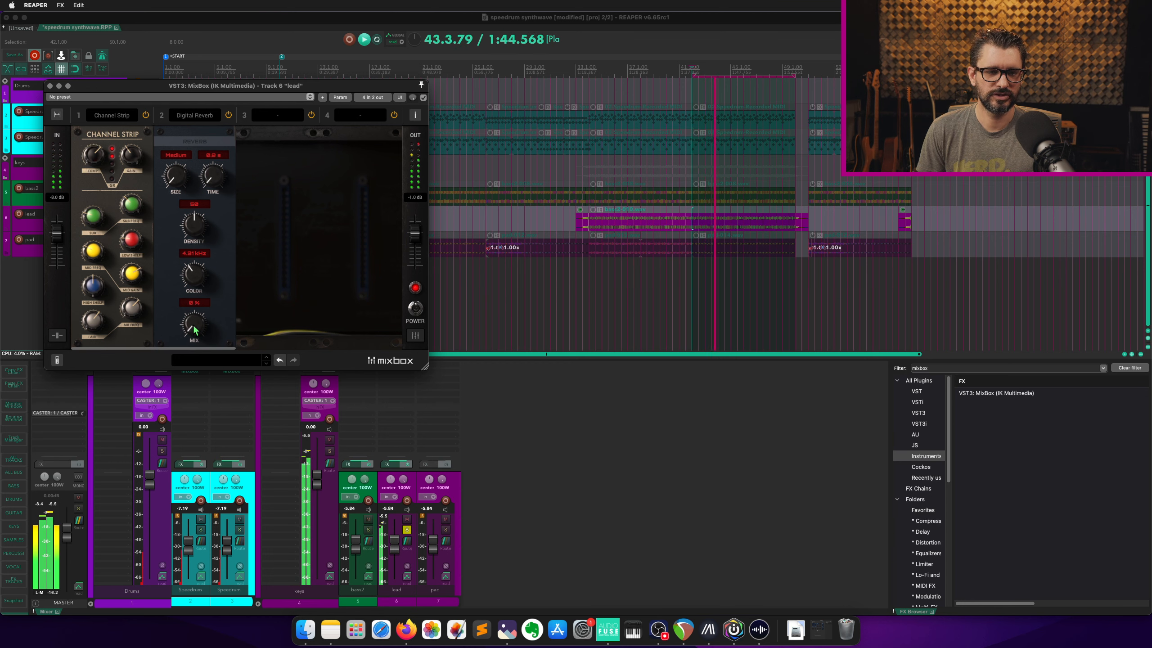
left_click_drag(194, 330, 194, 294)
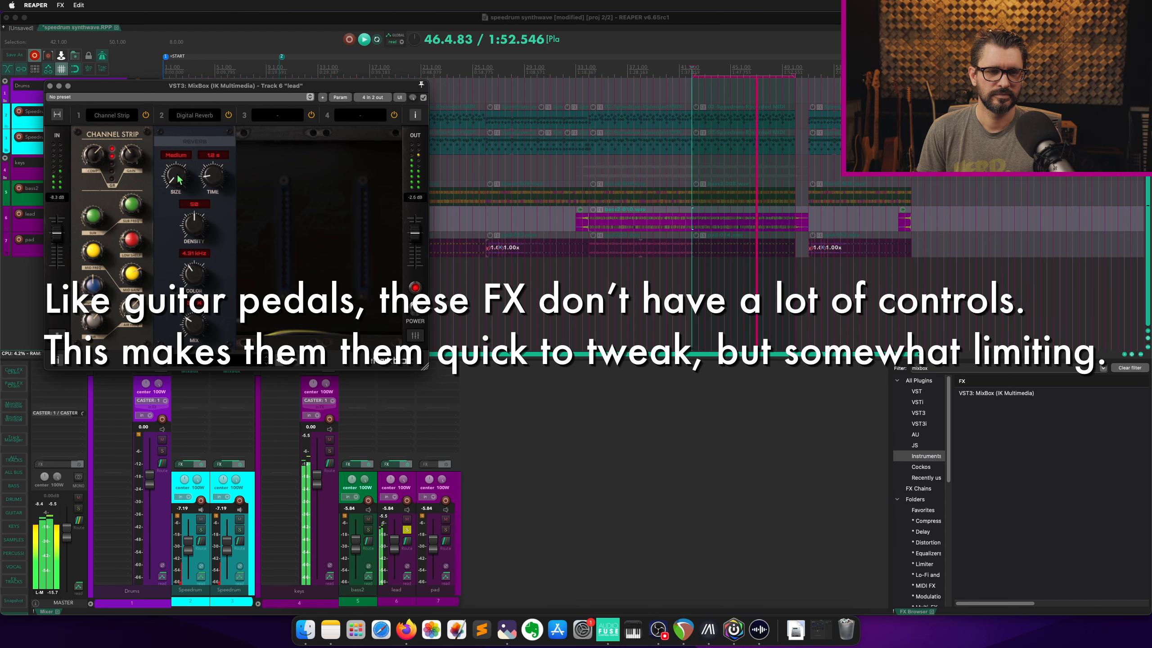
left_click_drag(178, 179, 205, 261)
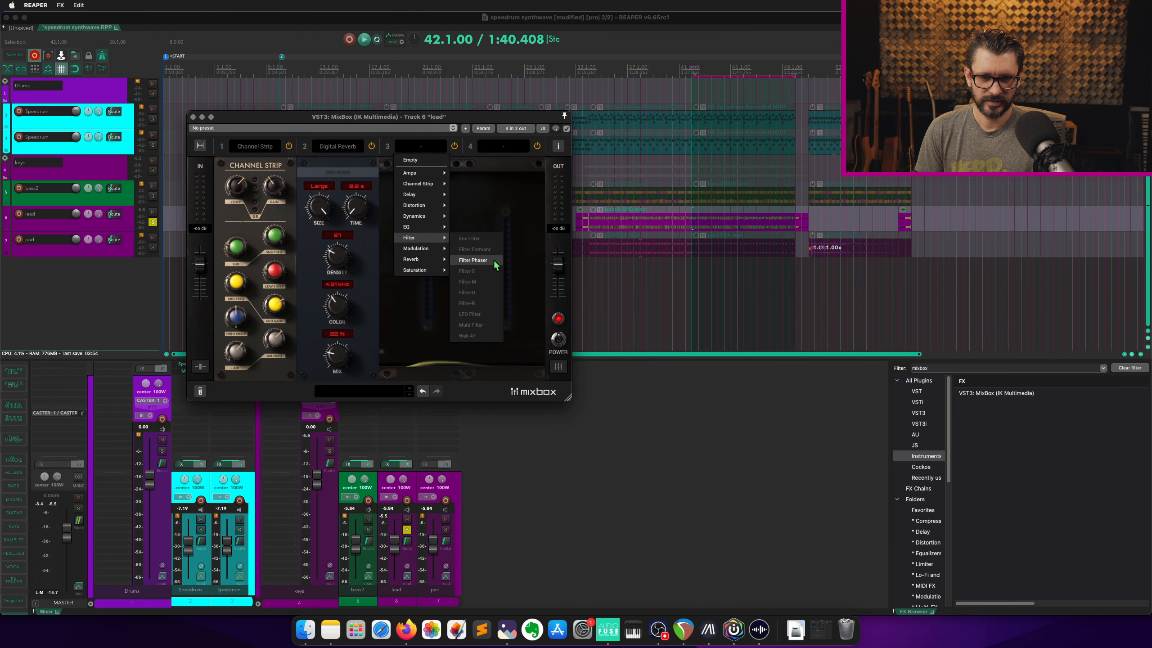
Load the Filter Phaser in the third slot and audition it on the lead, raising Feedback and setting Depth to about 73.
left_click(472, 260)
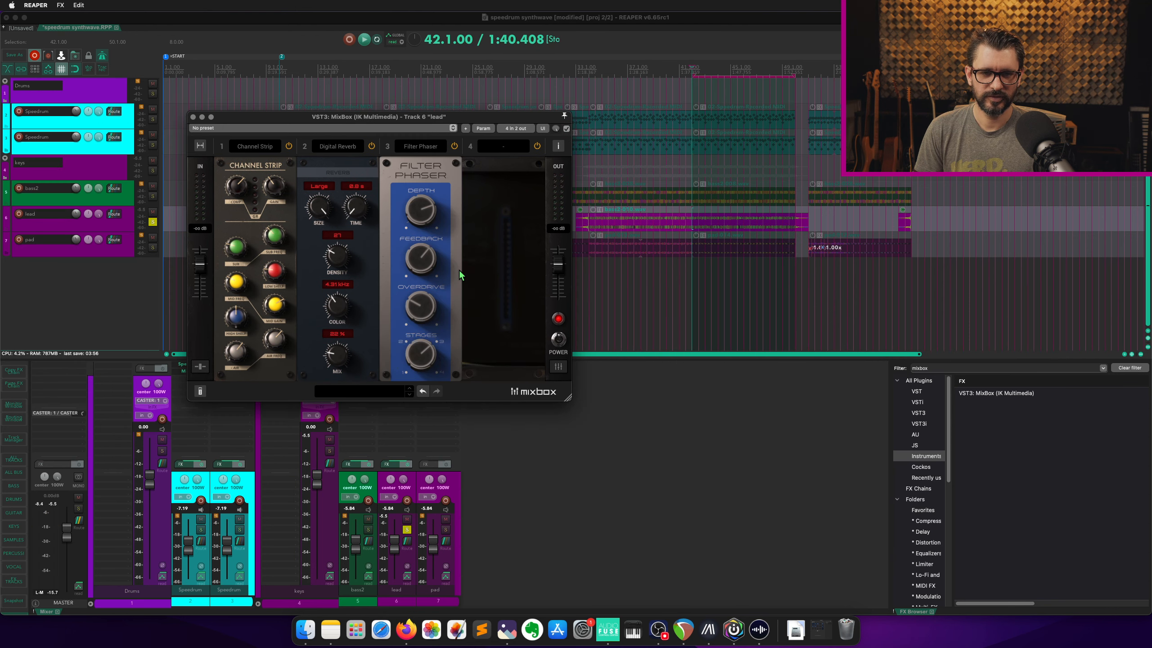
key("space")
mouse_move(418, 269)
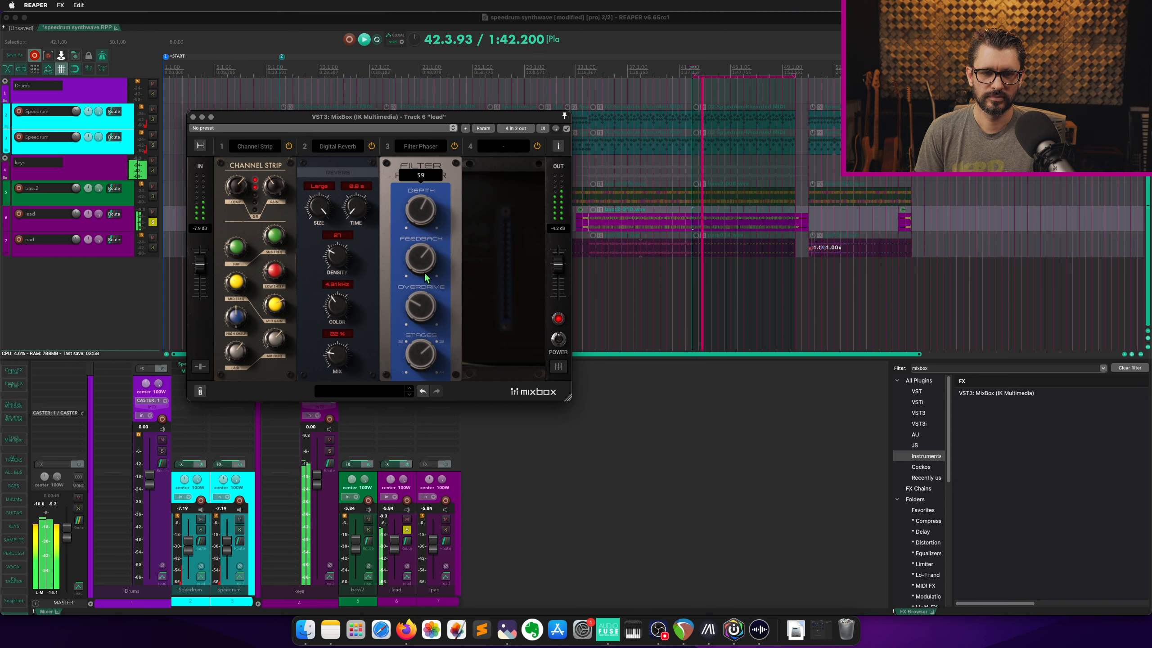
left_click_drag(426, 249, 429, 261)
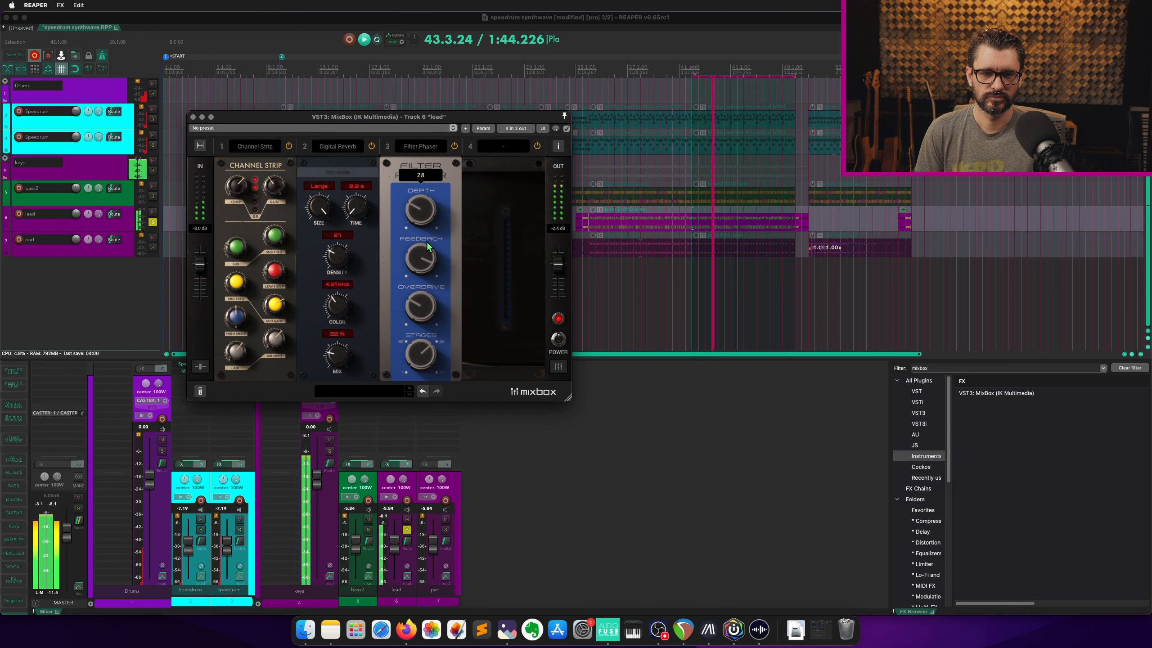
left_click_drag(426, 221, 430, 194)
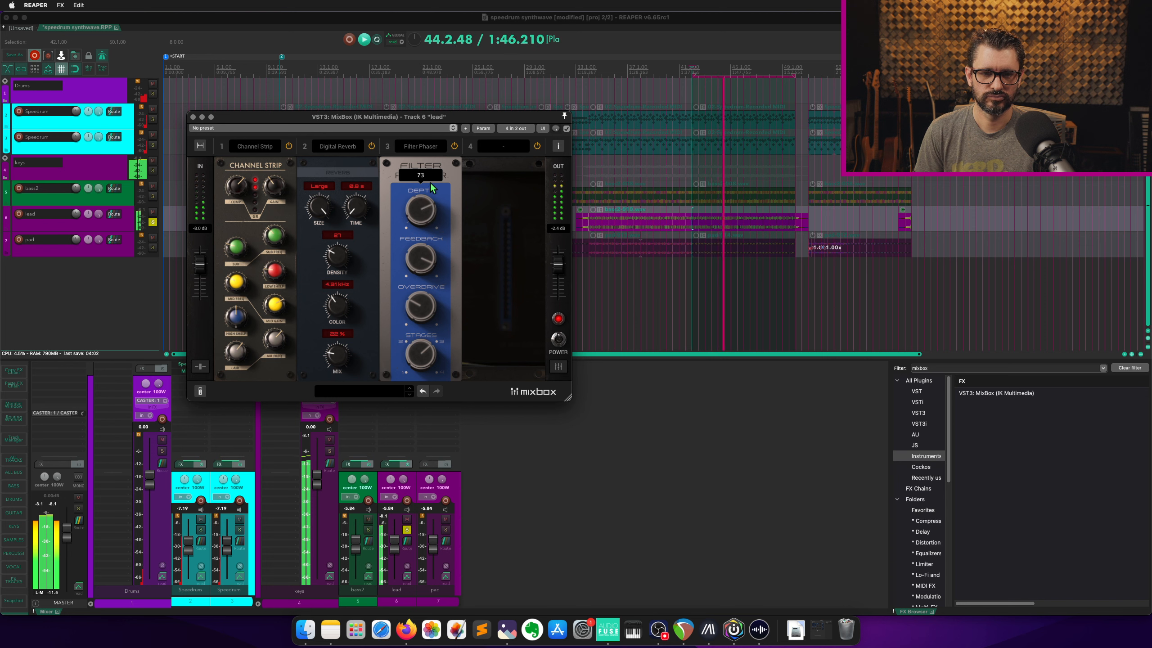
Readjust the Filter Phaser's Depth and Feedback and set its Overdrive to about 3.5.
left_click_drag(426, 269, 424, 311)
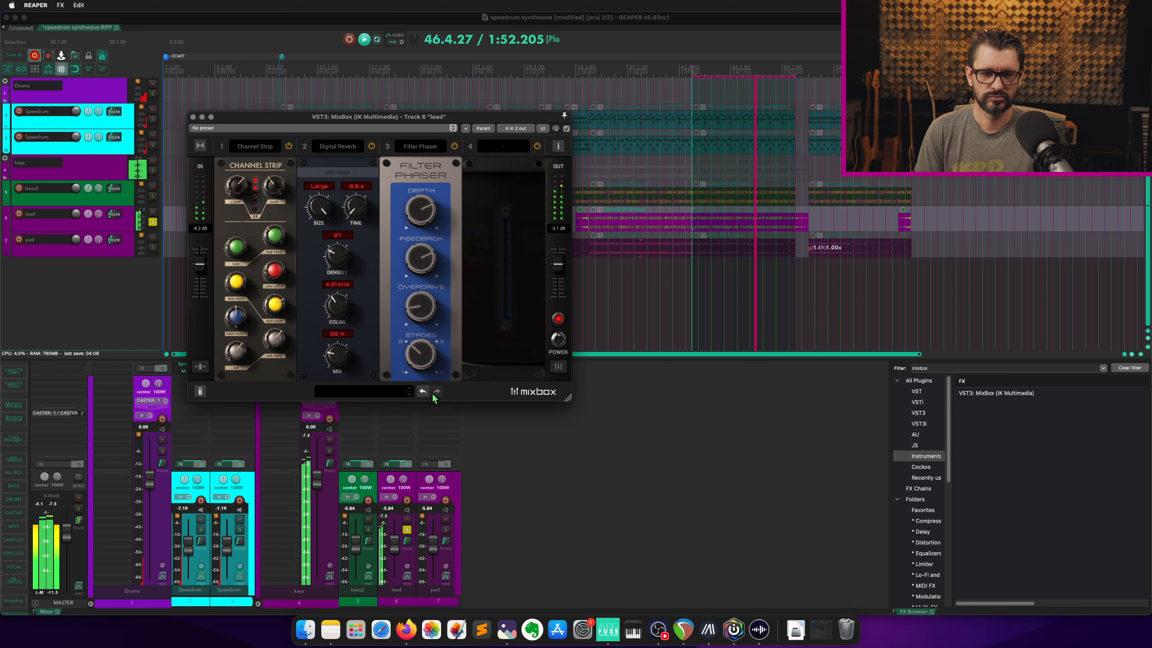
left_click_drag(425, 207, 425, 147)
left_click_drag(424, 259, 444, 386)
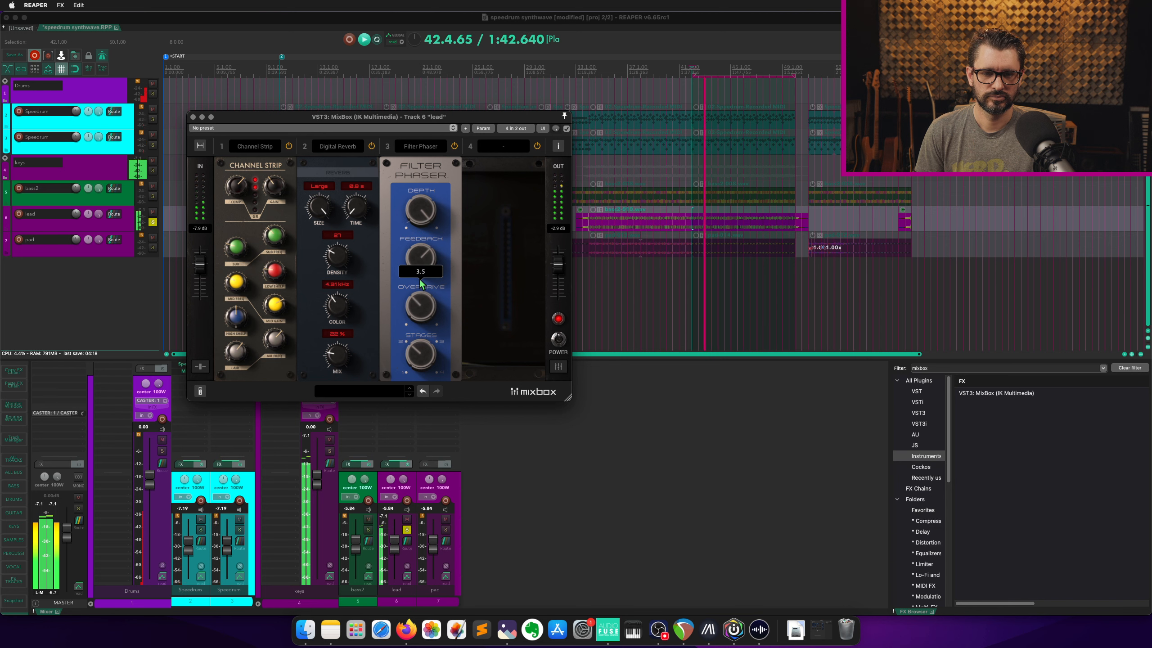
Lower the lead MixBox output to about -2 dB, bypassing the plug-in to compare levels.
left_click_drag(559, 268, 562, 279)
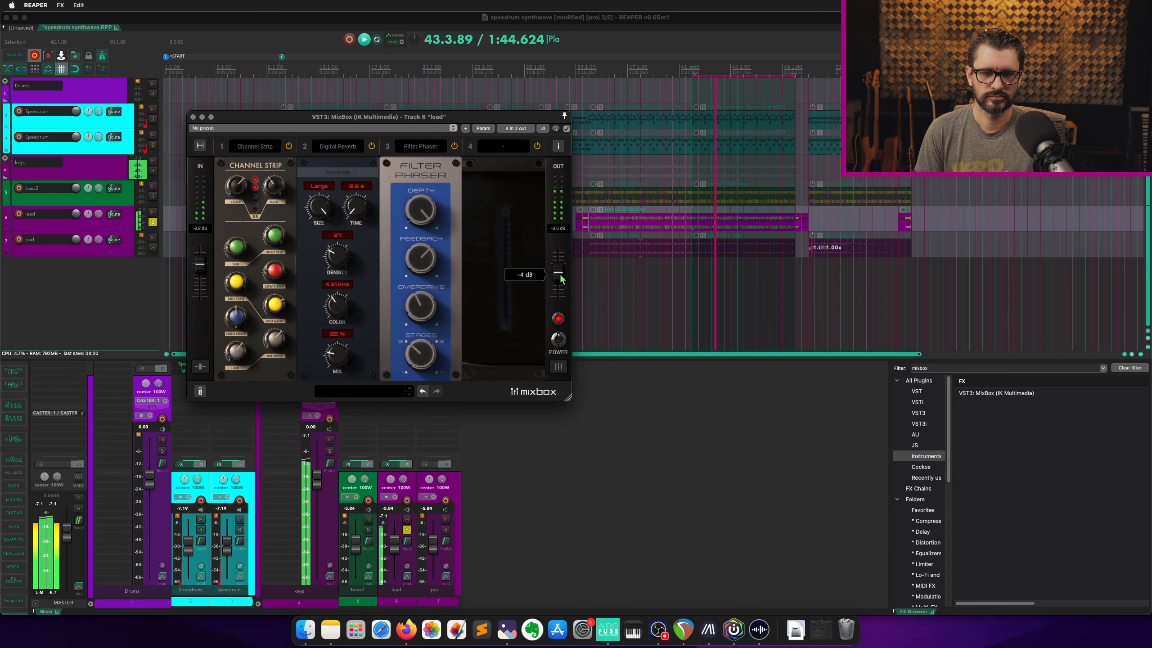
left_click(567, 128)
left_click(566, 129)
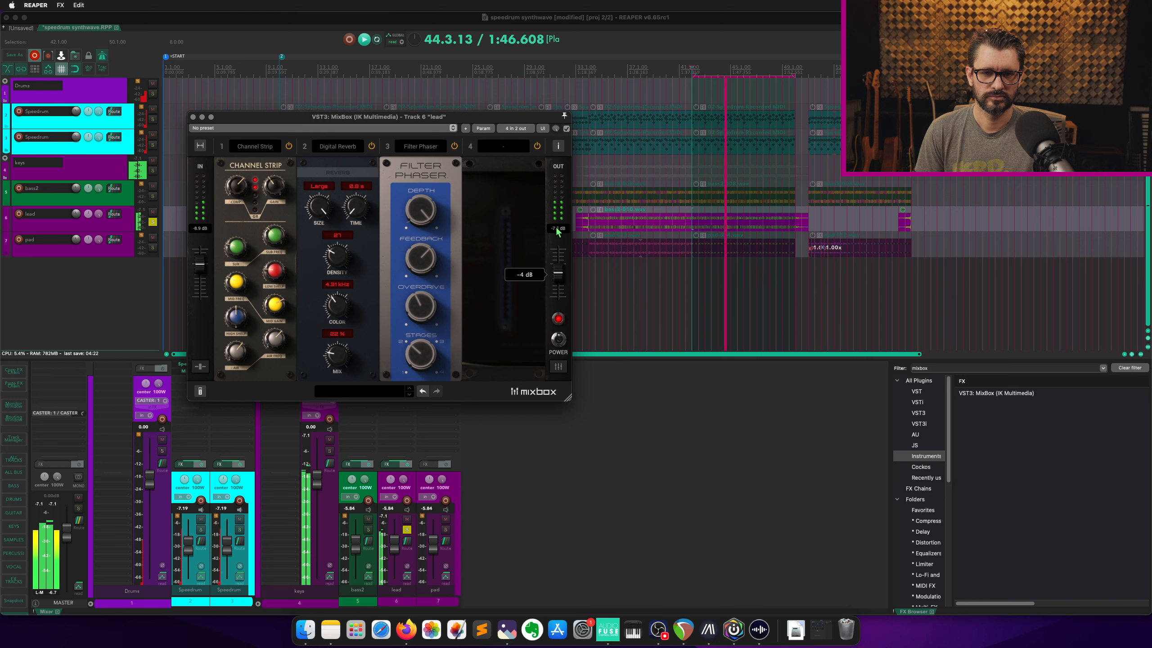
left_click(567, 129)
left_click(567, 129)
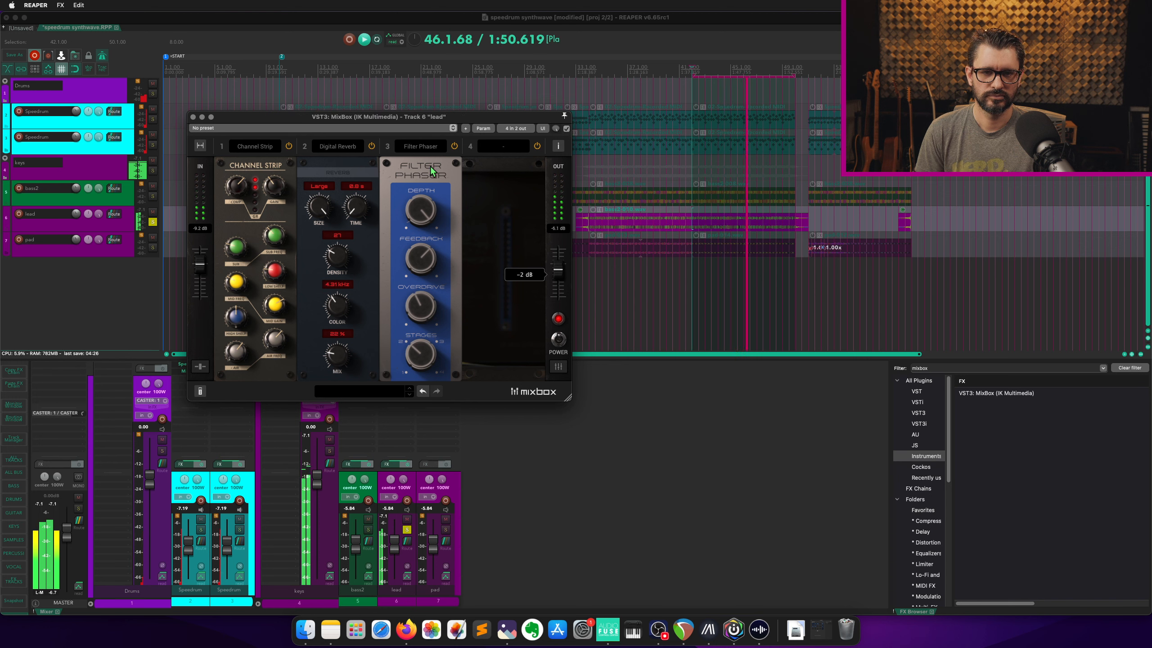
Move the Filter Phaser to the first slot and set its Feedback to about 22.7 and Depth to about 87.
left_click_drag(423, 169, 287, 171)
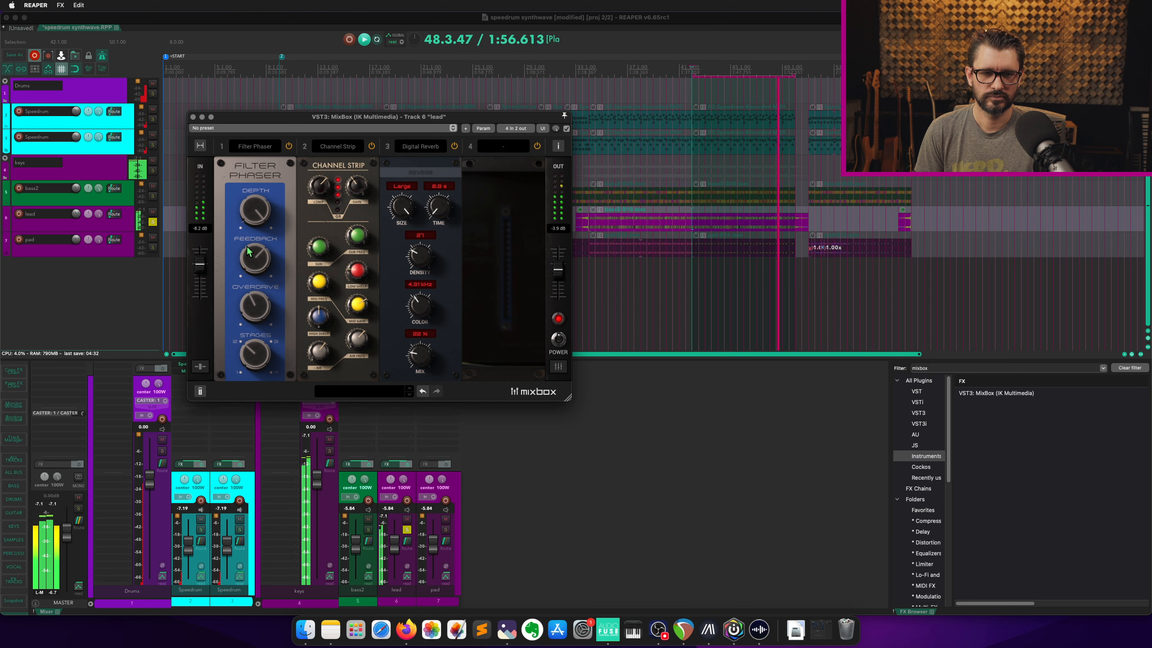
mouse_move(255, 262)
key("space")
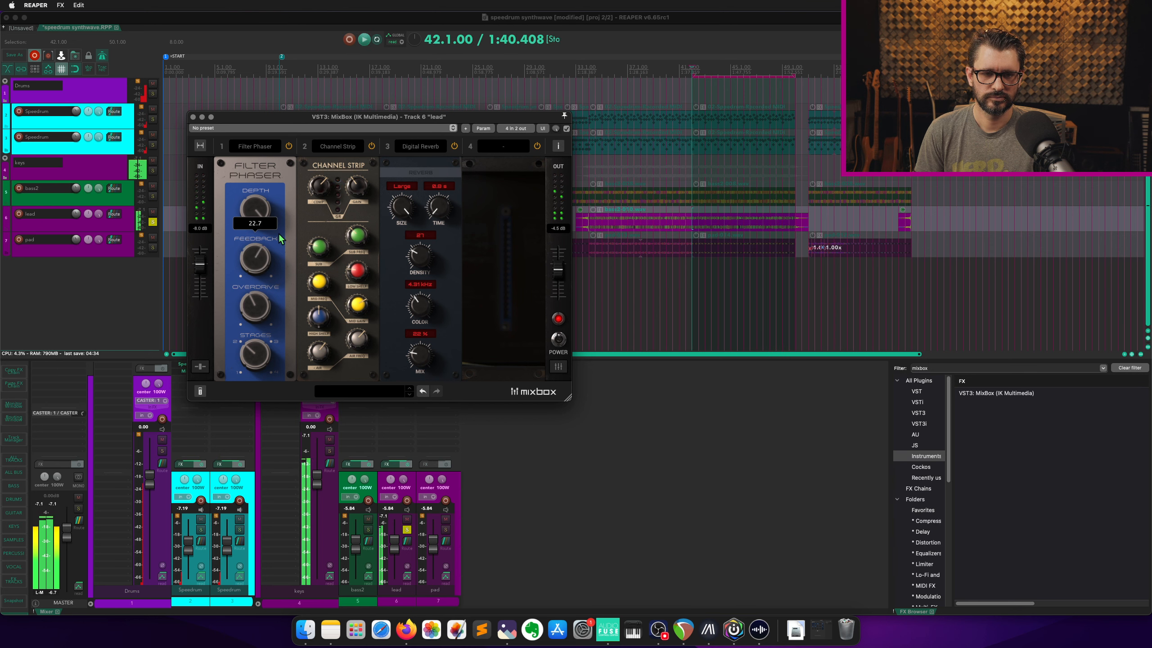
mouse_move(269, 232)
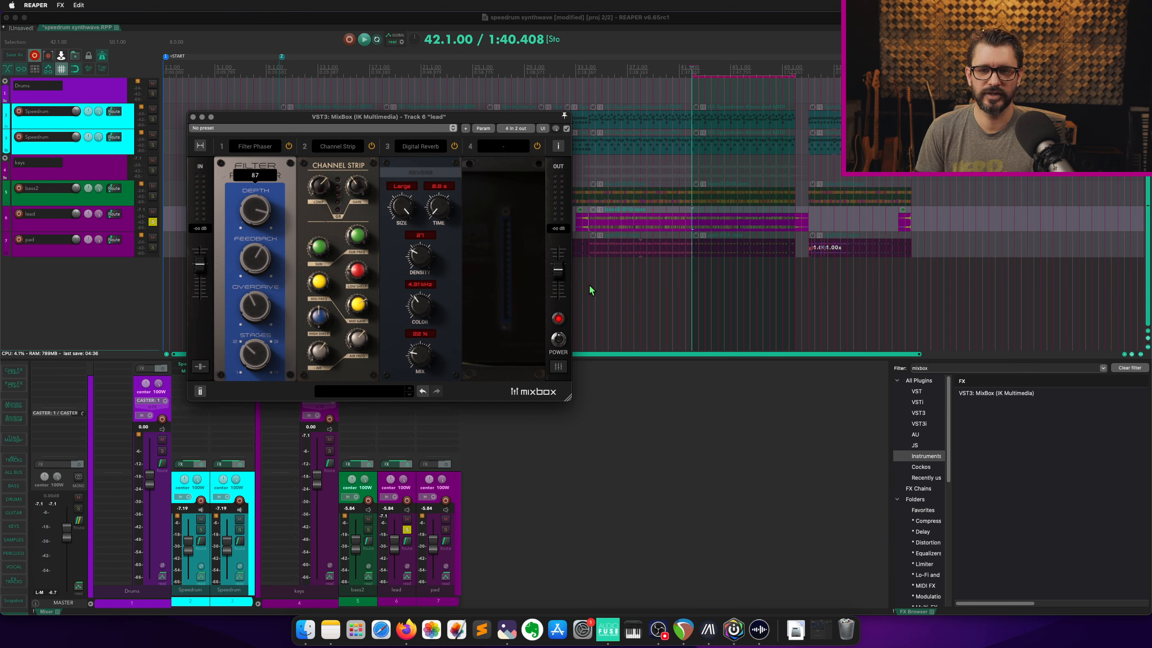
Insert MixBox on the soloed pad track, start playback, and load a Channel Strip in the first slot.
left_click_drag(398, 120, 475, 142)
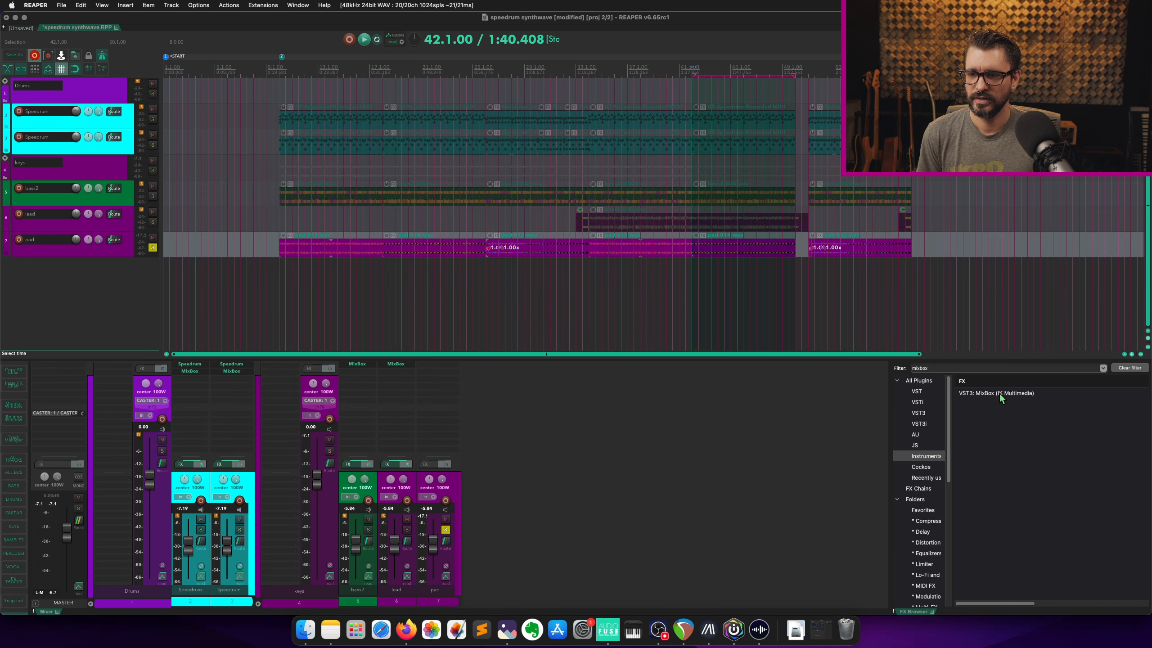
left_click_drag(998, 393, 507, 386)
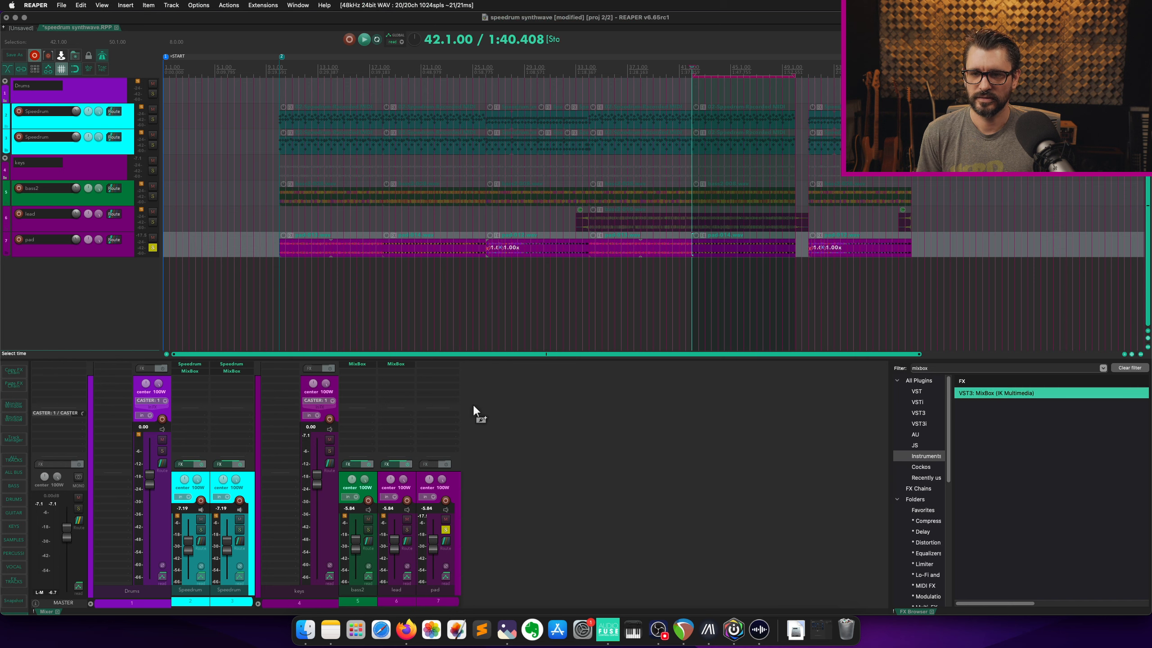
left_click_drag(435, 369, 436, 371)
key("space")
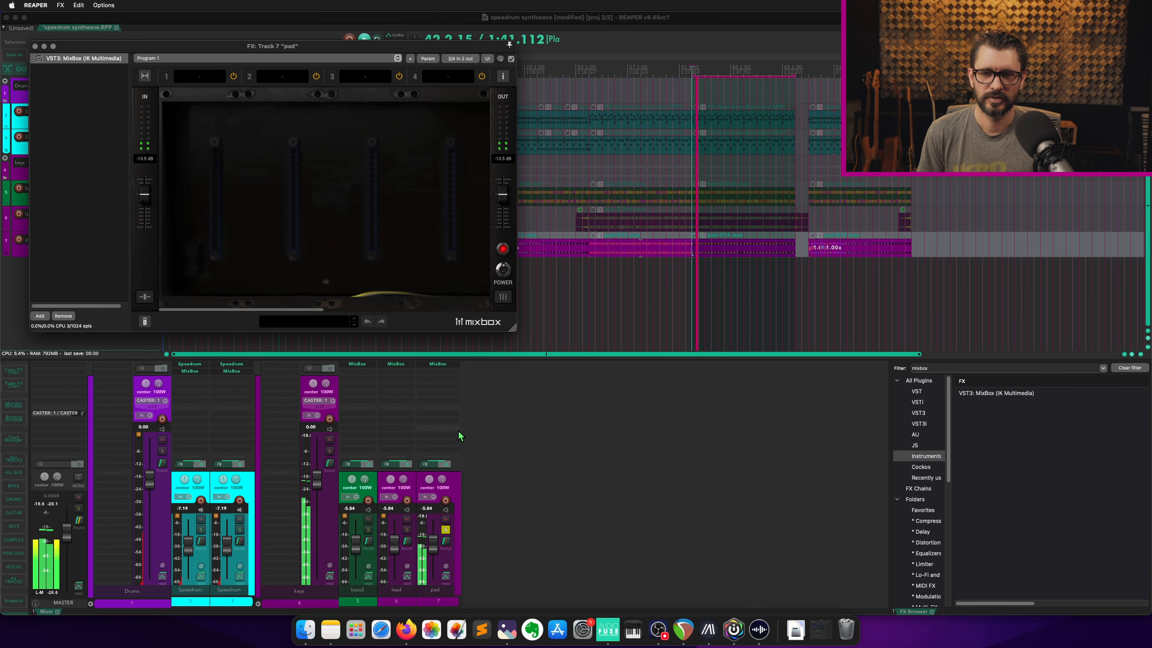
left_click(198, 77)
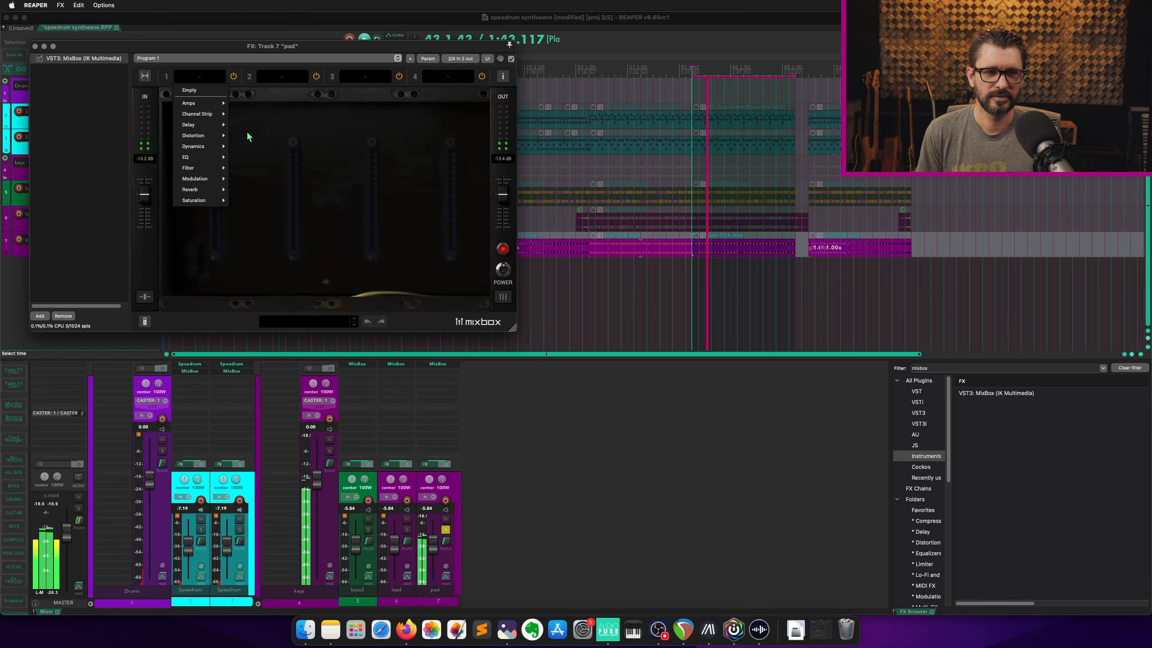
mouse_move(221, 116)
left_click(256, 116)
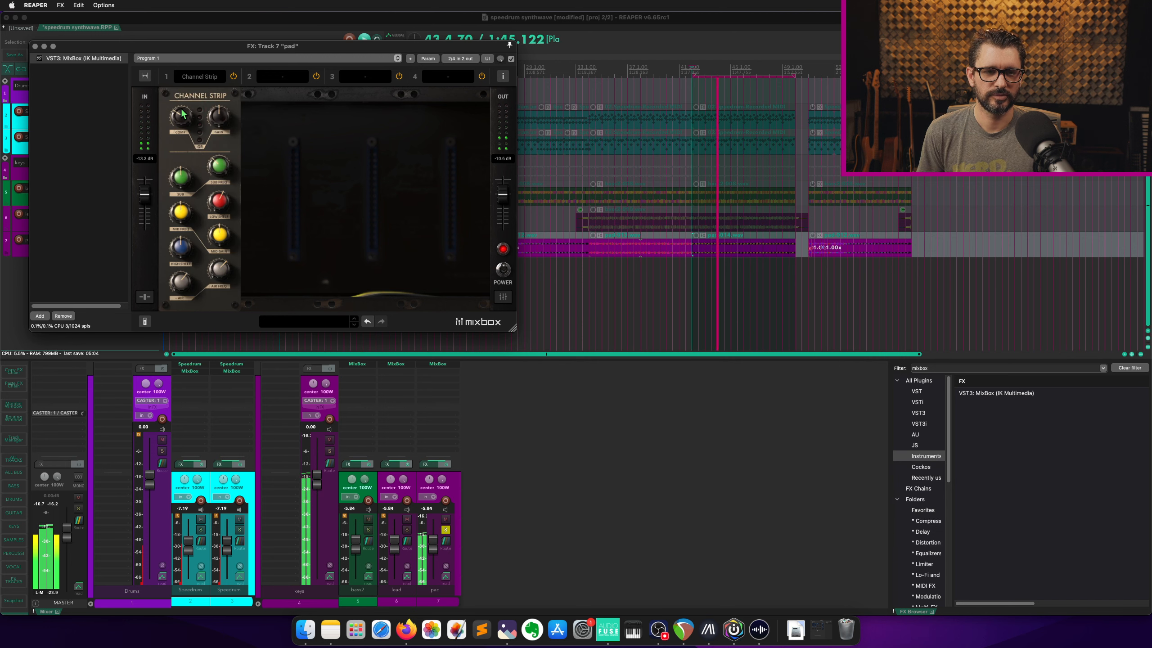
Shape the pad's Channel Strip with input drive at +15.5 dB, output at -3.9 dB, EQ gains of +5.4 and -4.9 dB, and high frequency at 10 kHz.
mouse_move(182, 120)
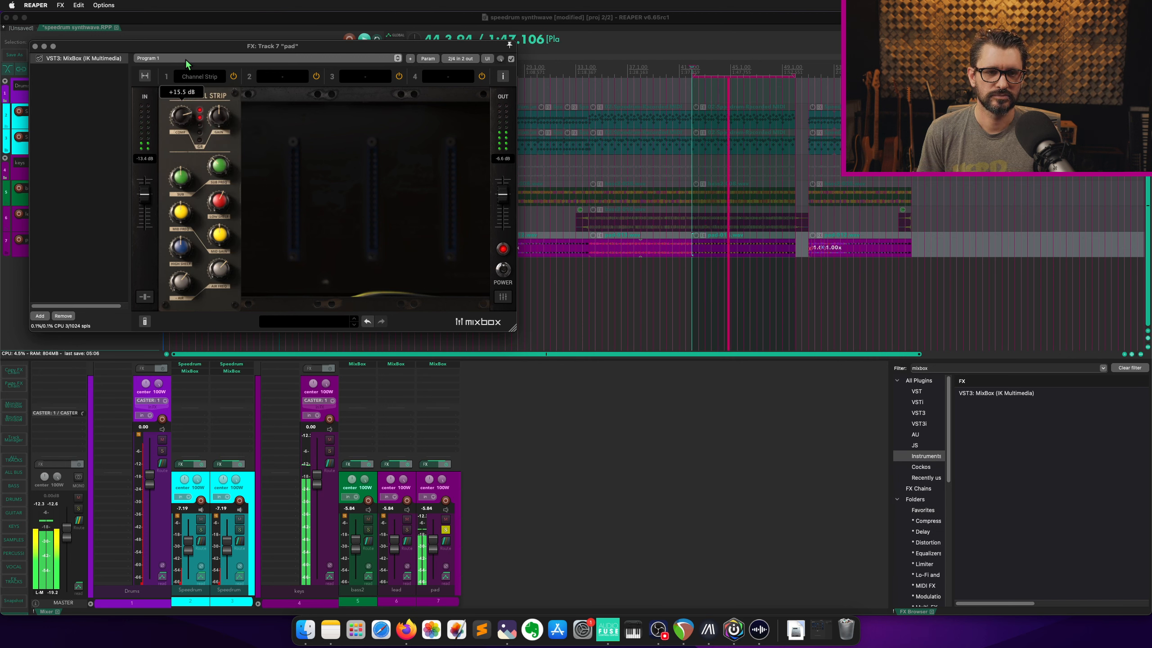
mouse_move(220, 131)
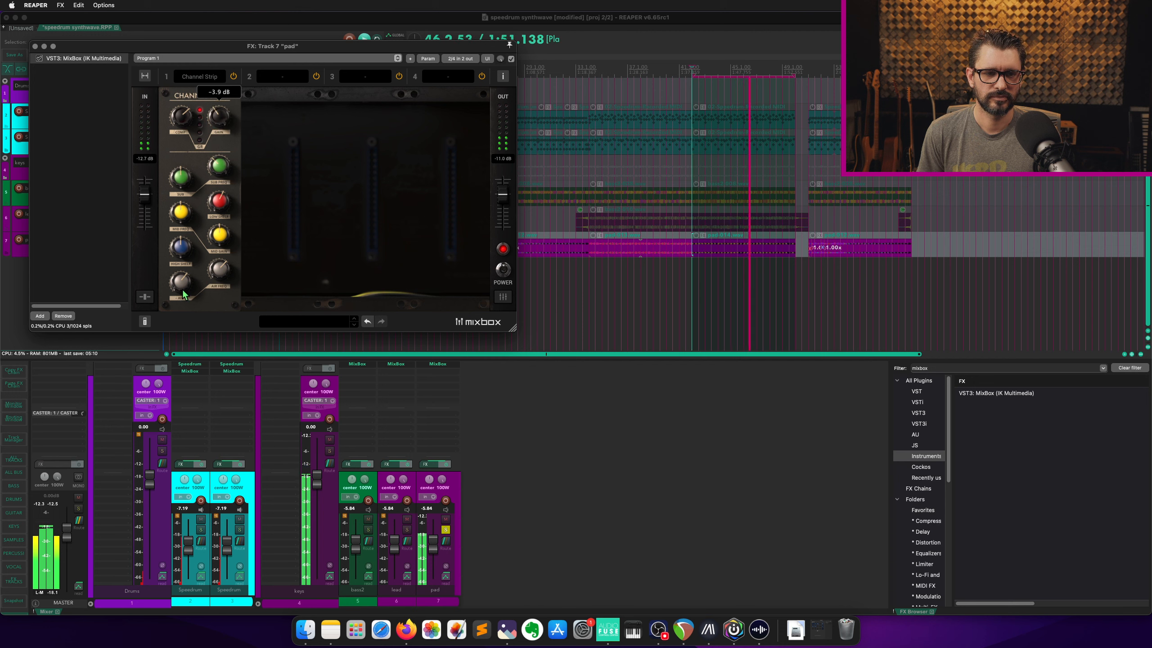
left_click_drag(180, 283, 186, 245)
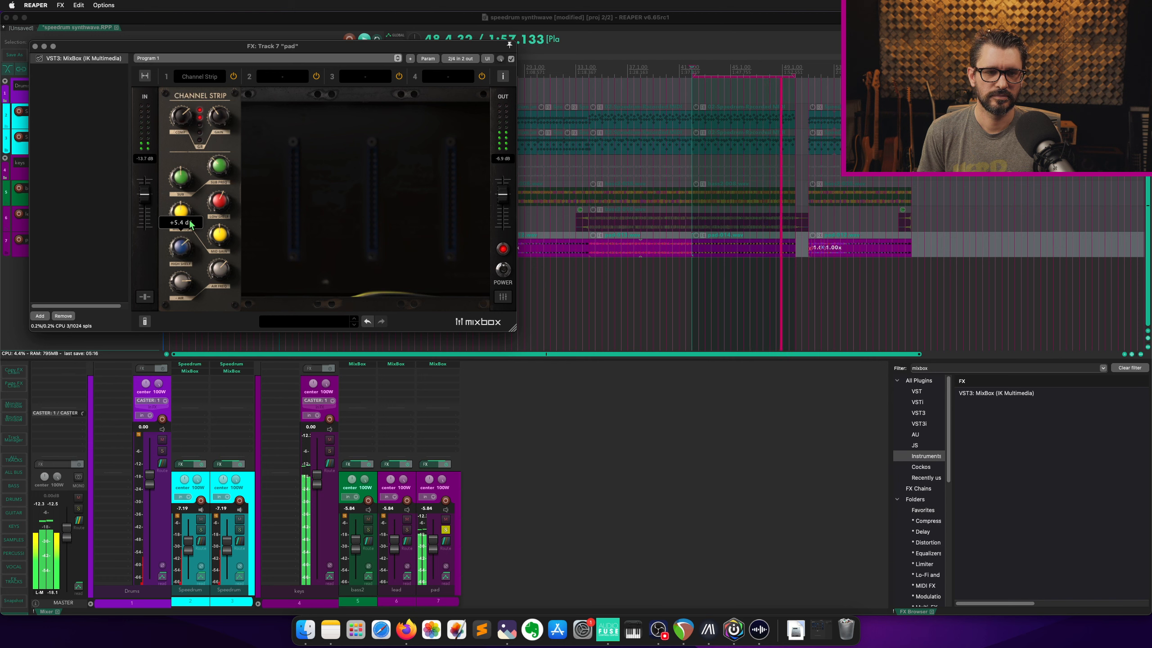
left_click_drag(226, 209, 229, 237)
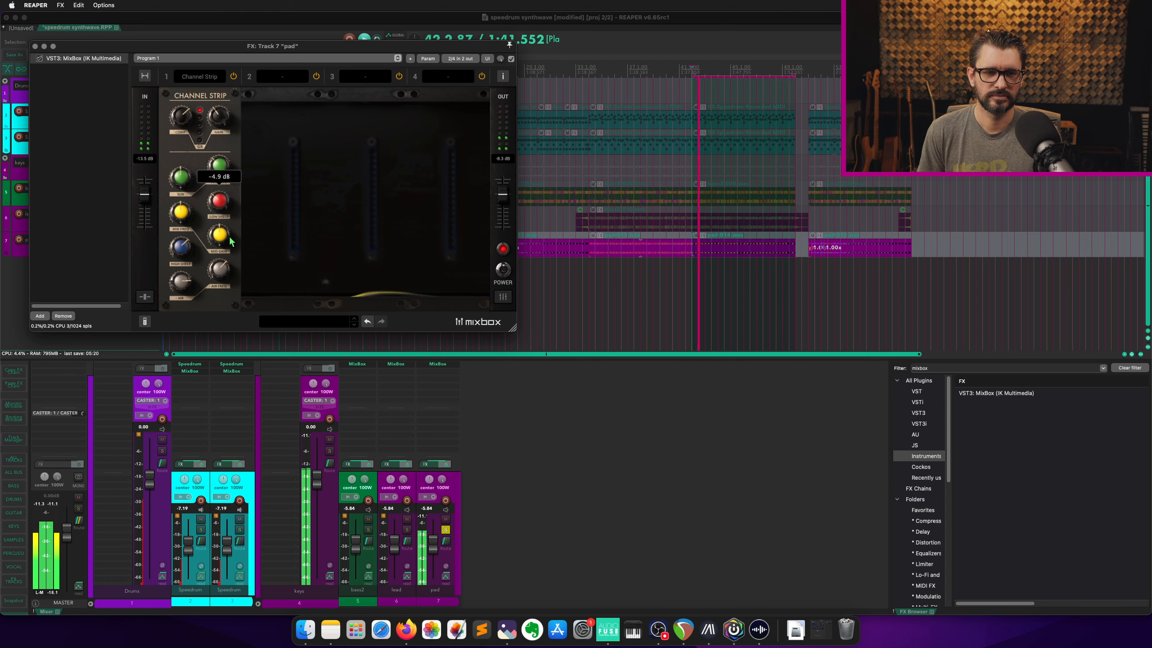
mouse_move(219, 272)
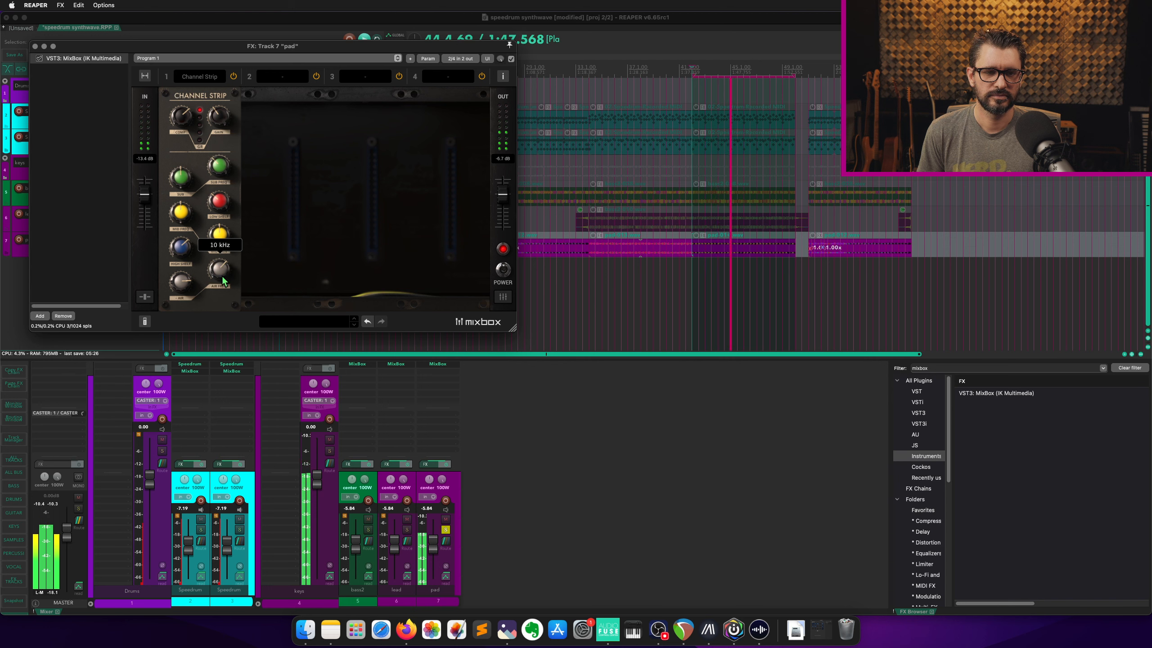
Load a Chorus in the second slot and set its Dry/Wet to about 20% and Rate to about 1.42 Hz.
left_click(289, 78)
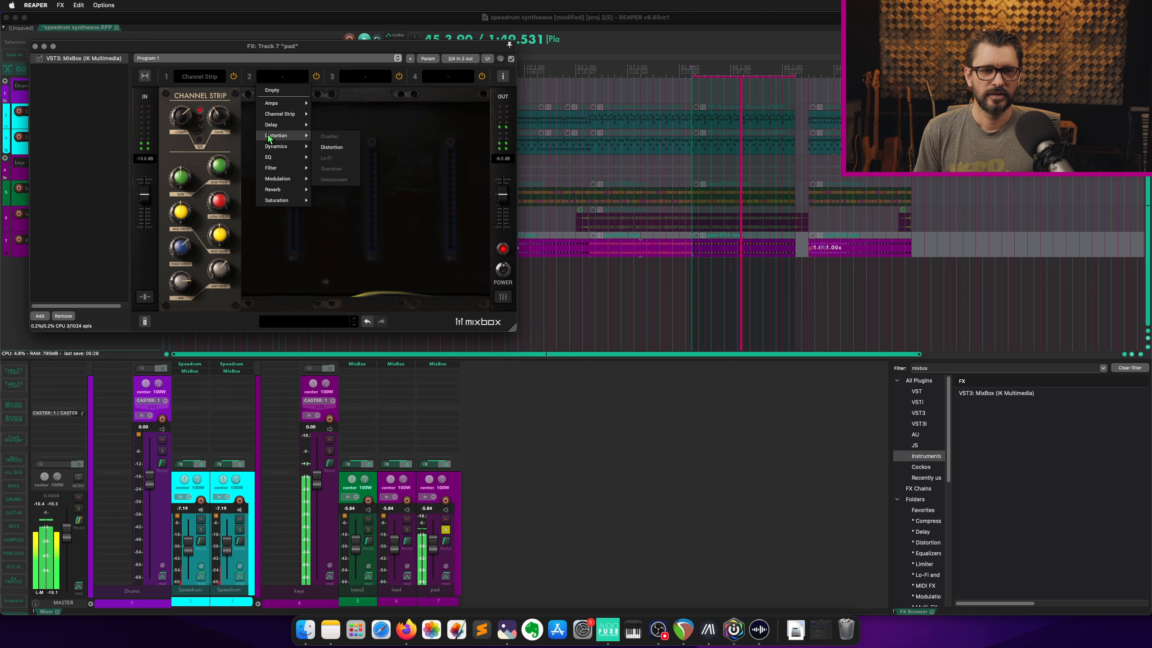
mouse_move(288, 183)
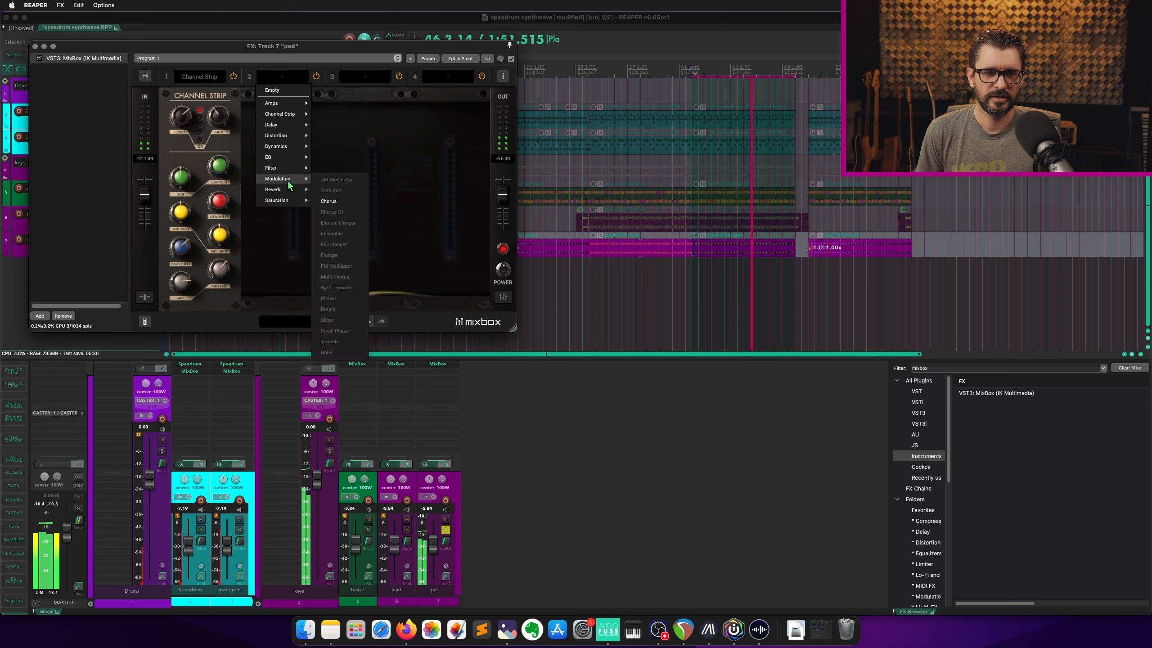
left_click(343, 201)
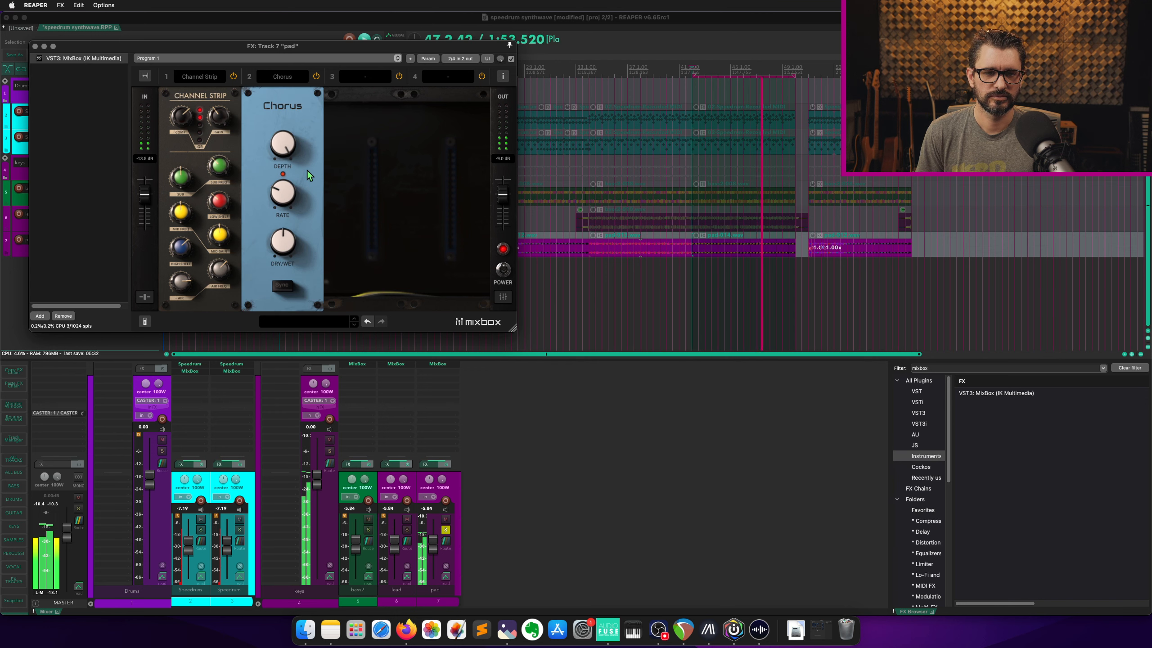
left_click_drag(283, 239, 282, 275)
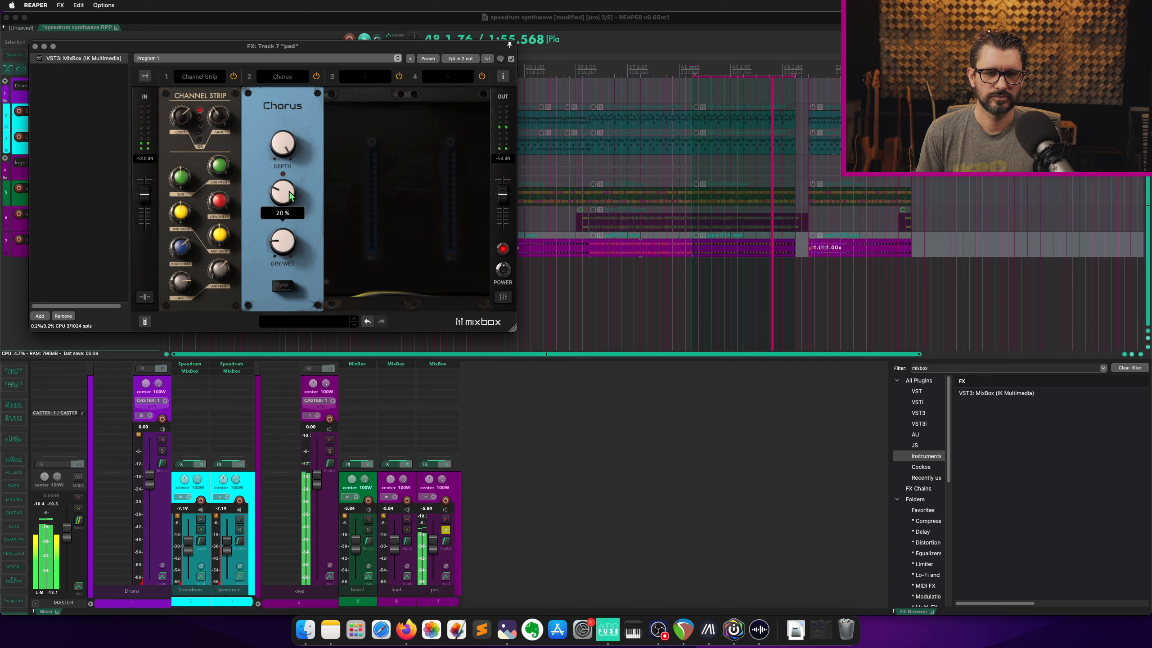
left_click_drag(289, 191, 297, 141)
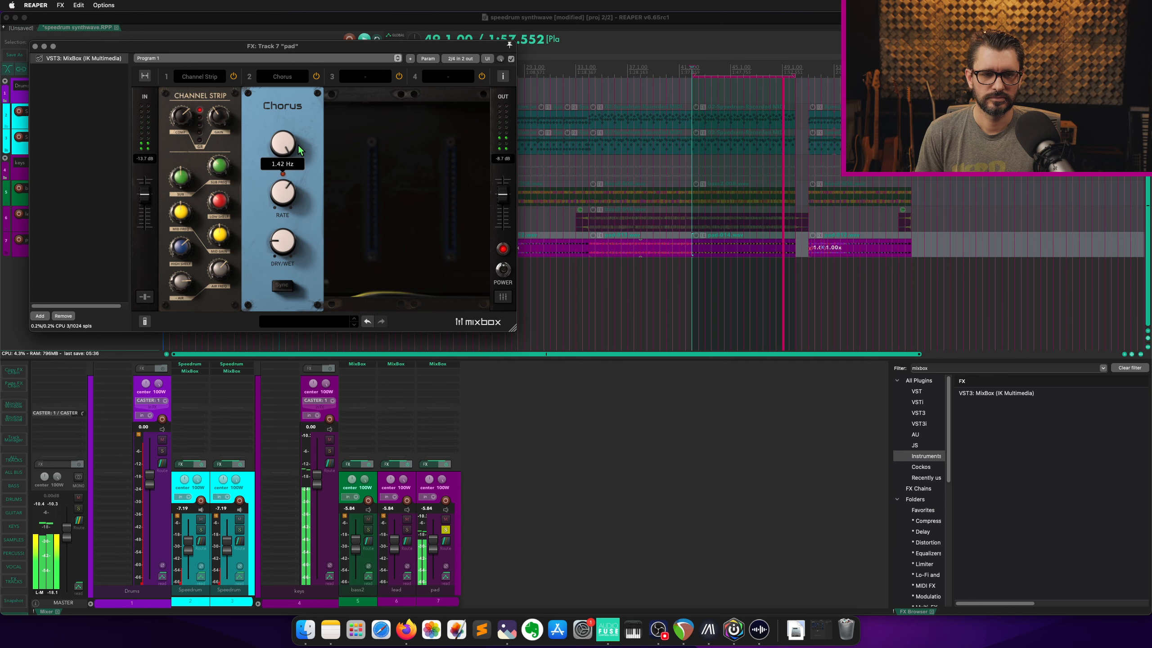
Sync the Chorus to tempo with a 1/4t Rate and reduce its Depth.
left_click(280, 286)
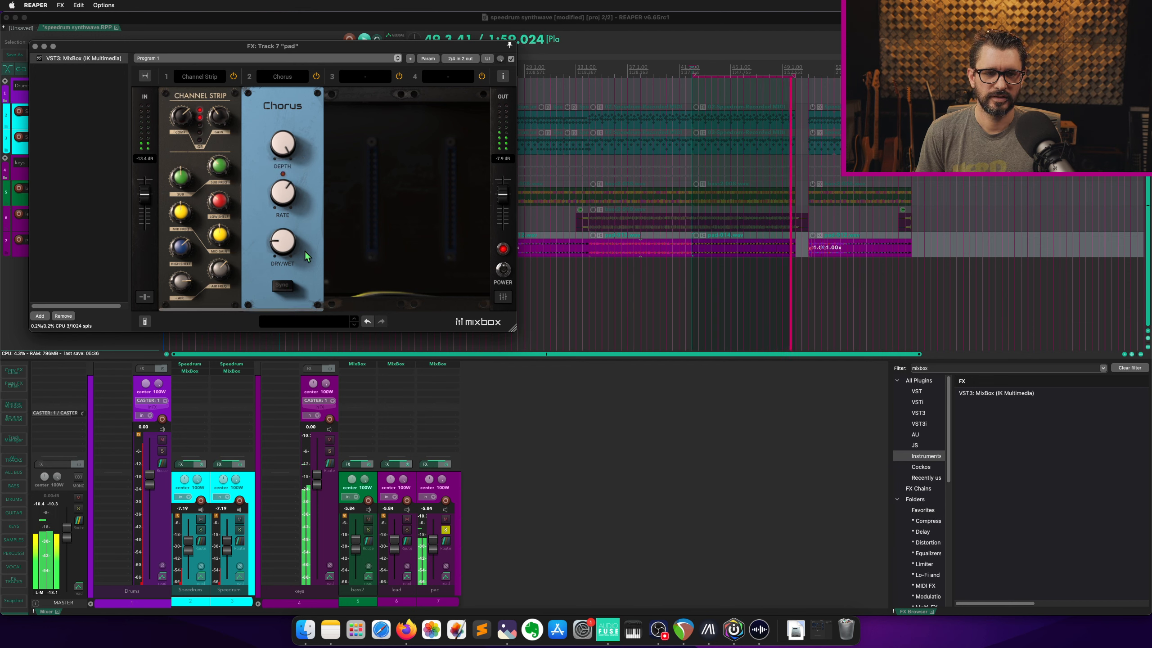
left_click(280, 287)
mouse_move(286, 193)
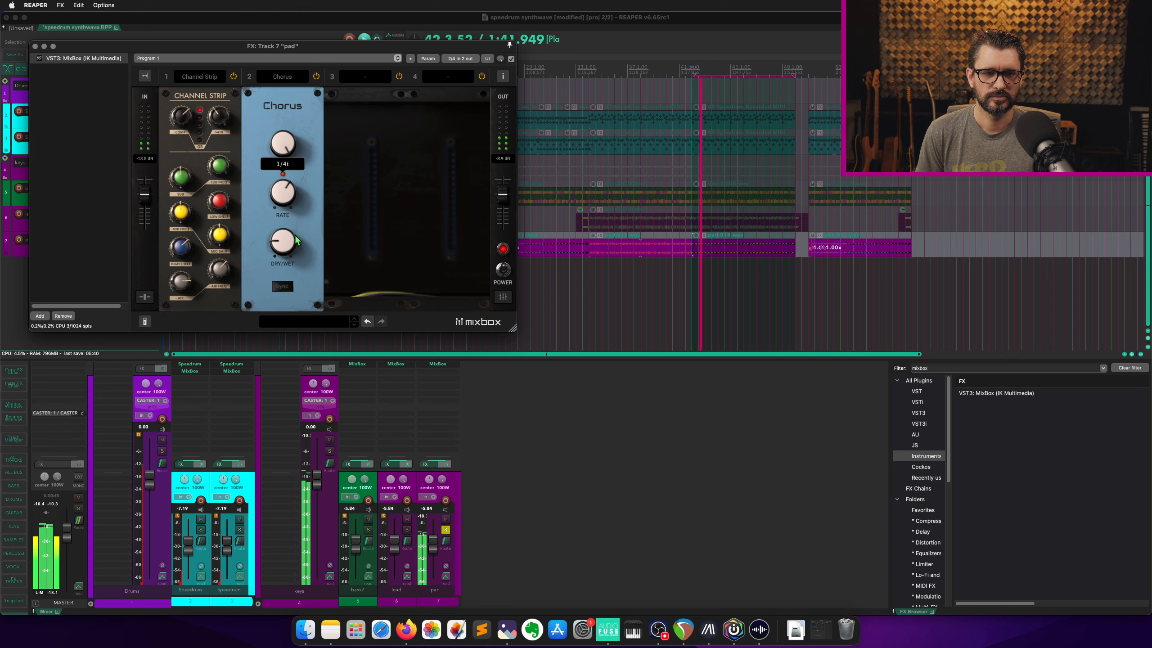
mouse_move(294, 141)
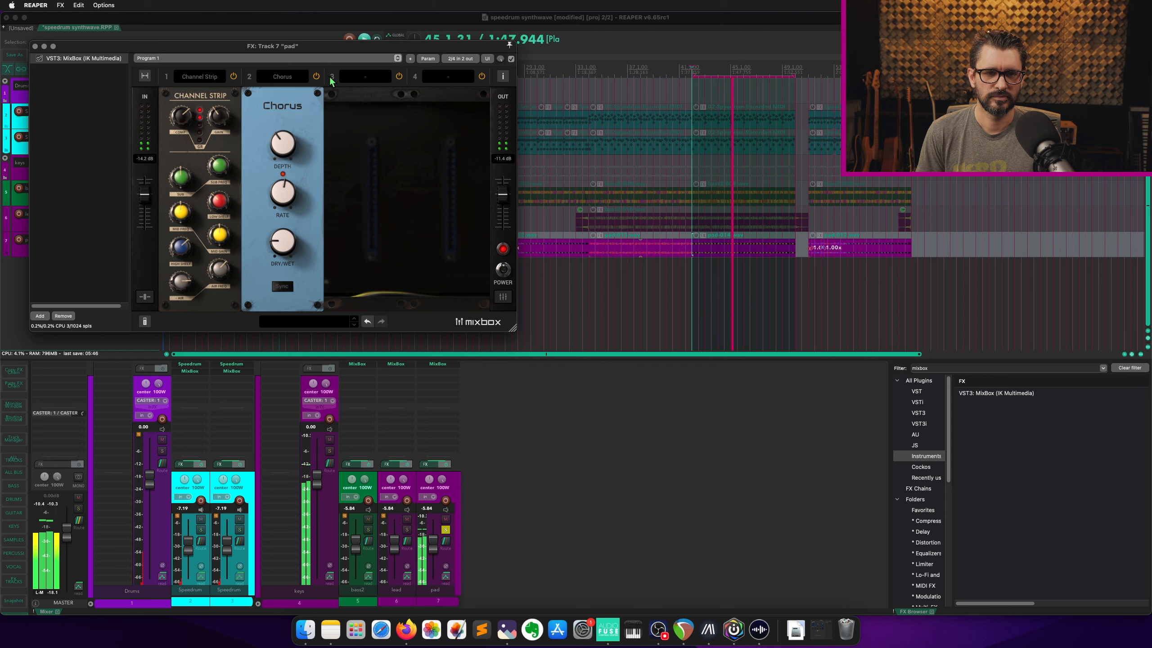
Load a Digital Delay in the third slot in L/R mode, with a 1/8D delay time and about 38% Dry/Wet.
left_click(353, 77)
mouse_move(370, 139)
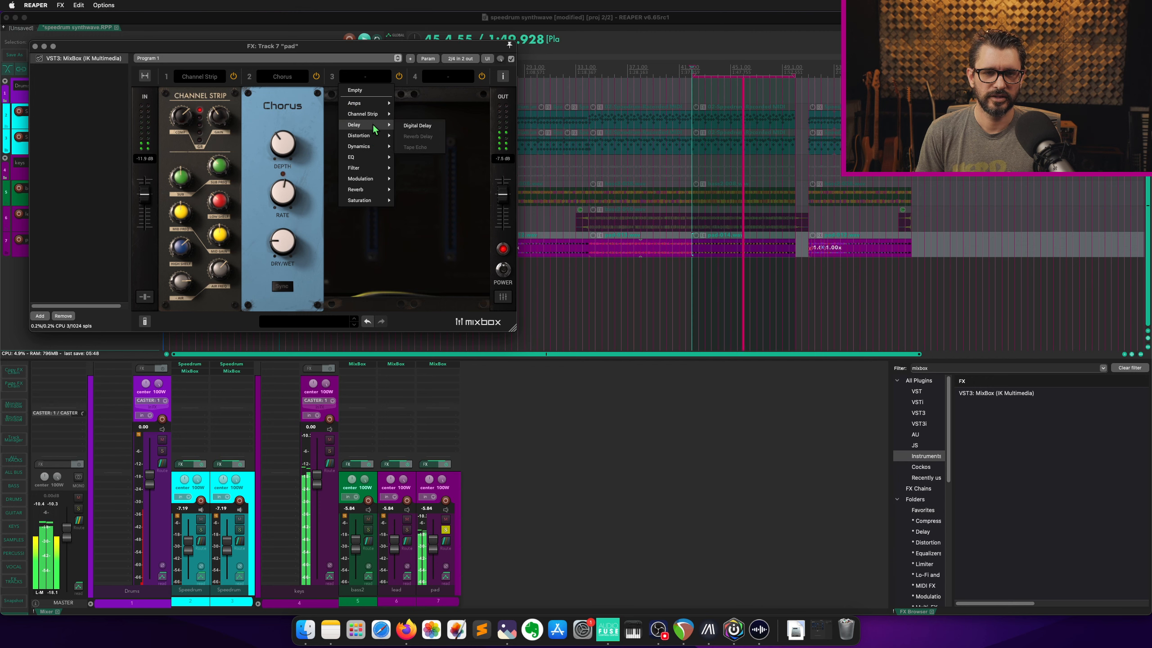
left_click(417, 127)
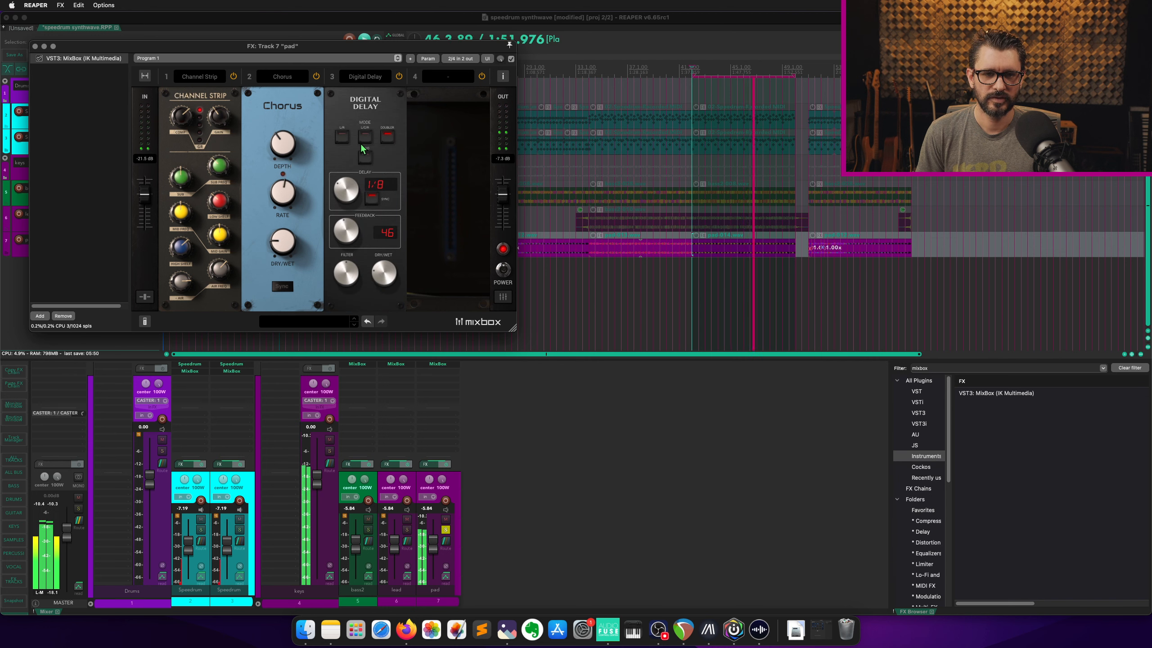
left_click(342, 137)
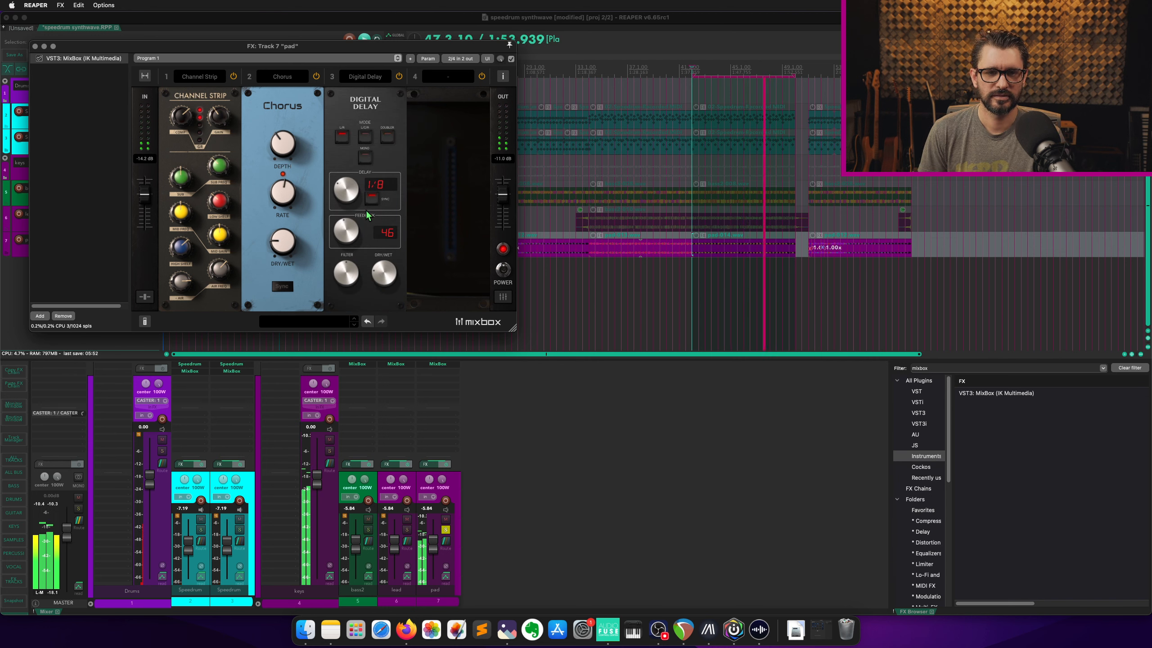
mouse_move(349, 197)
left_mouse_down()
mouse_move(351, 169)
mouse_move(353, 179)
left_mouse_up()
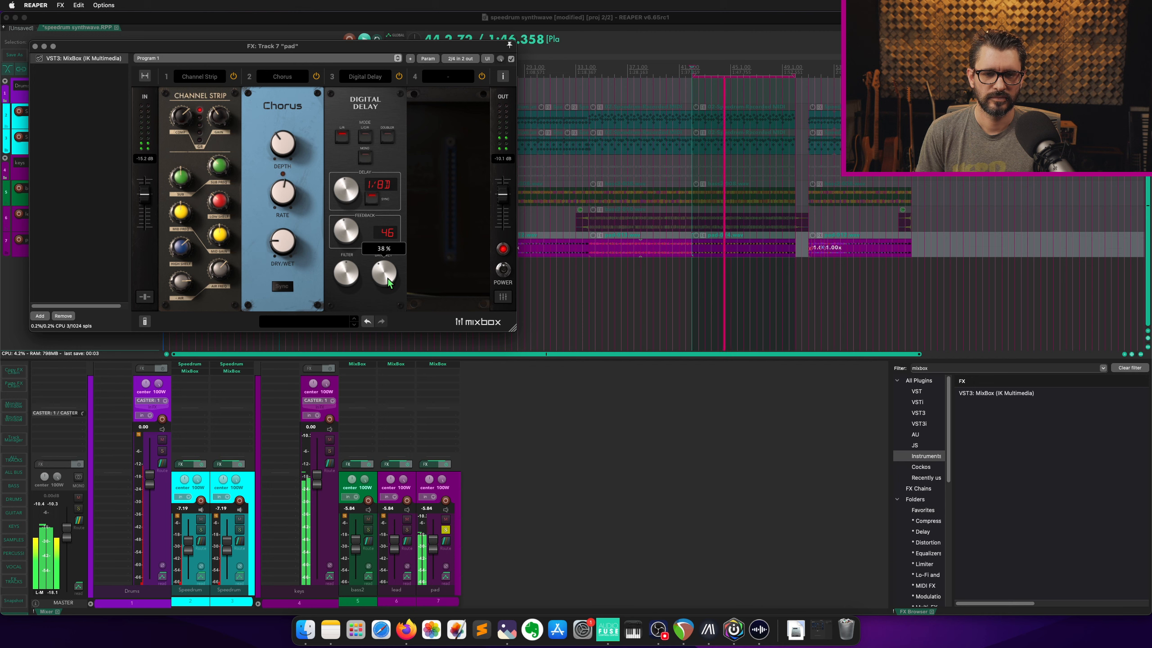
Audition the Digital Delay alone by soloing its slot in MixBox's mixer view, and release the solo after listening.
left_click(503, 297)
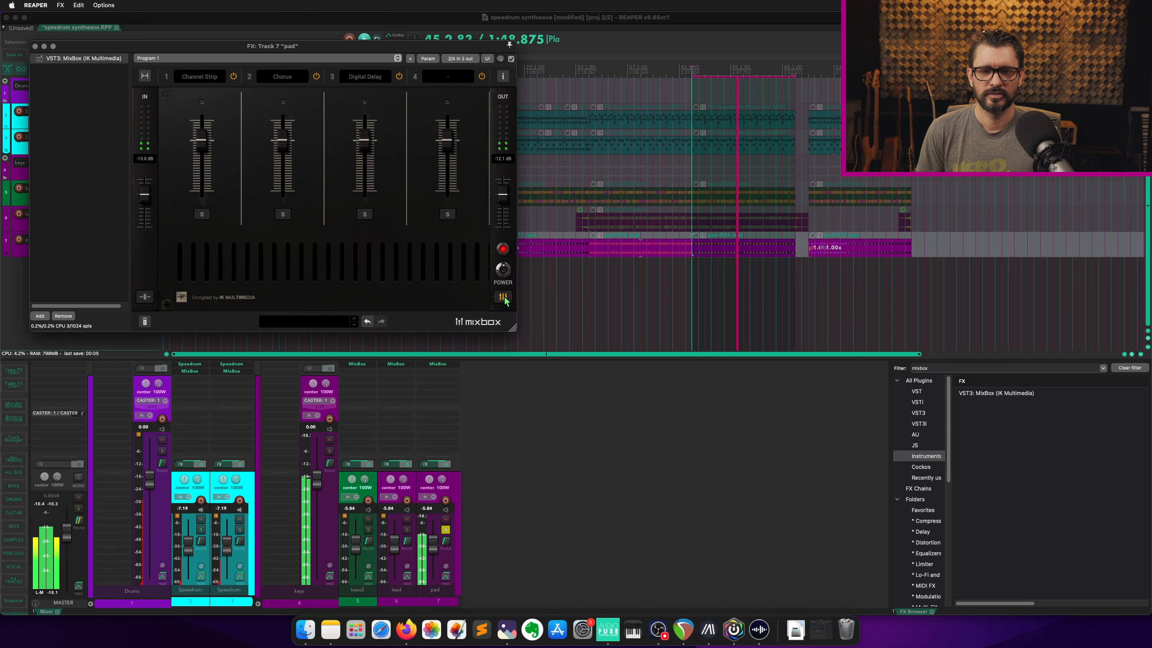
left_click(364, 214)
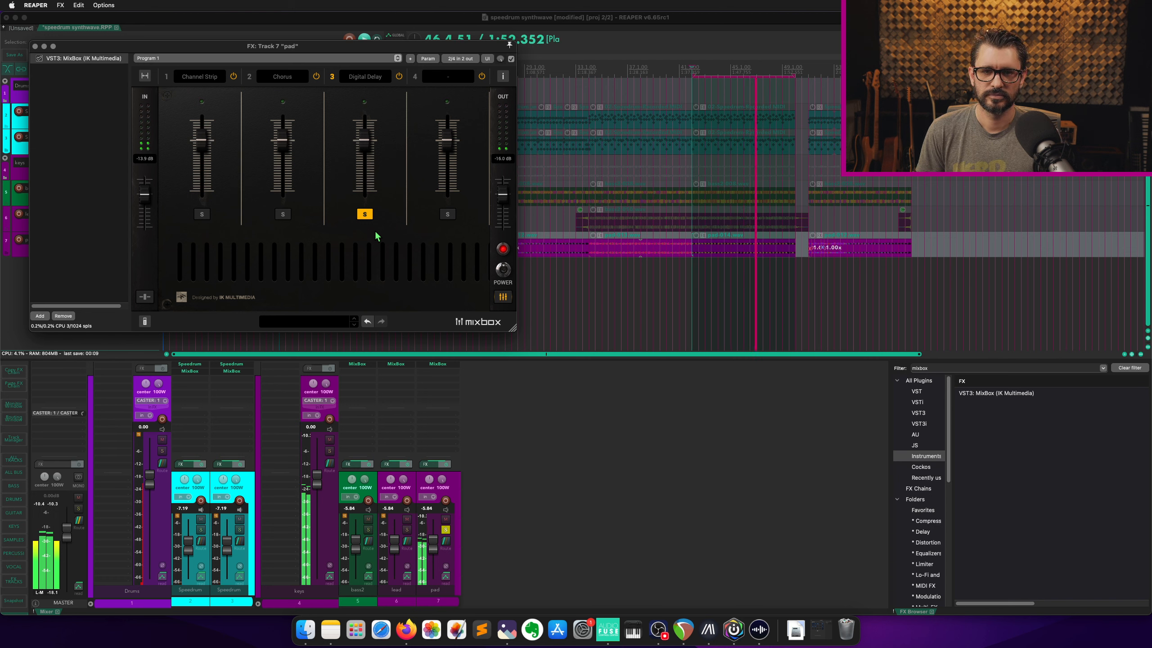
left_click(503, 298)
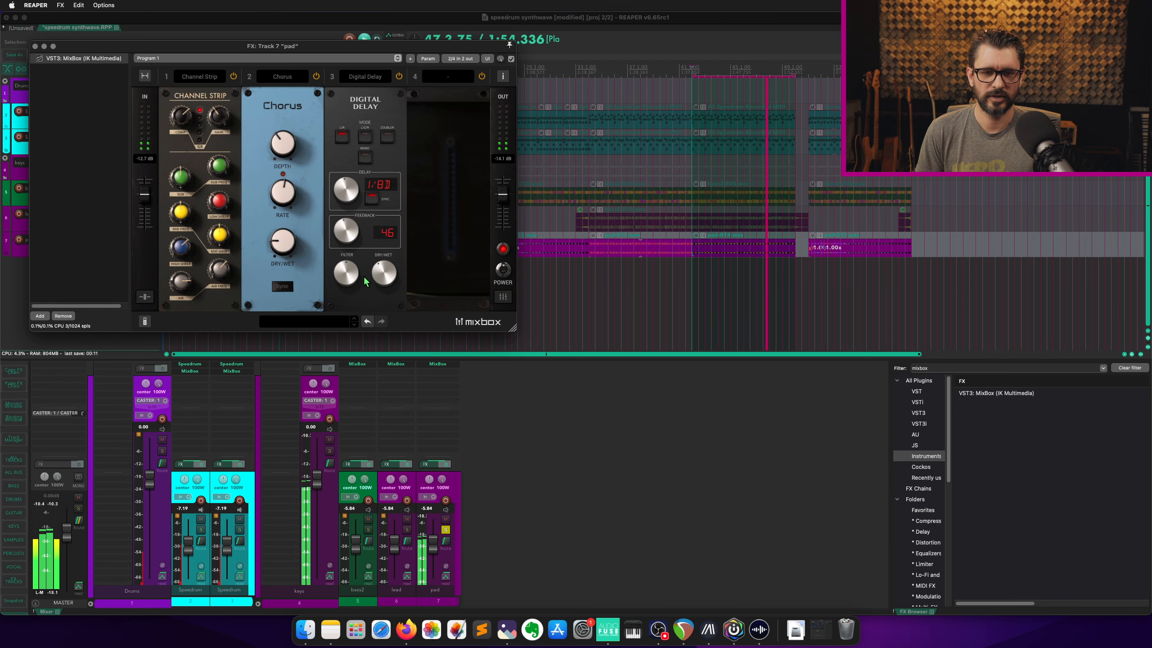
left_click(503, 297)
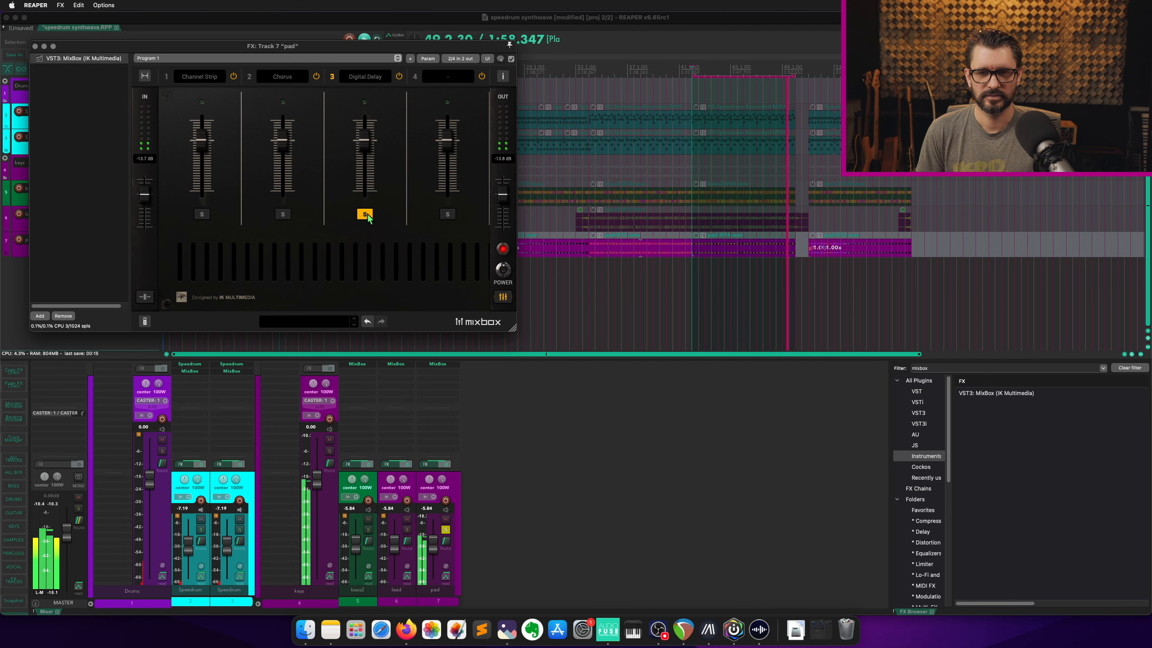
left_click(365, 215)
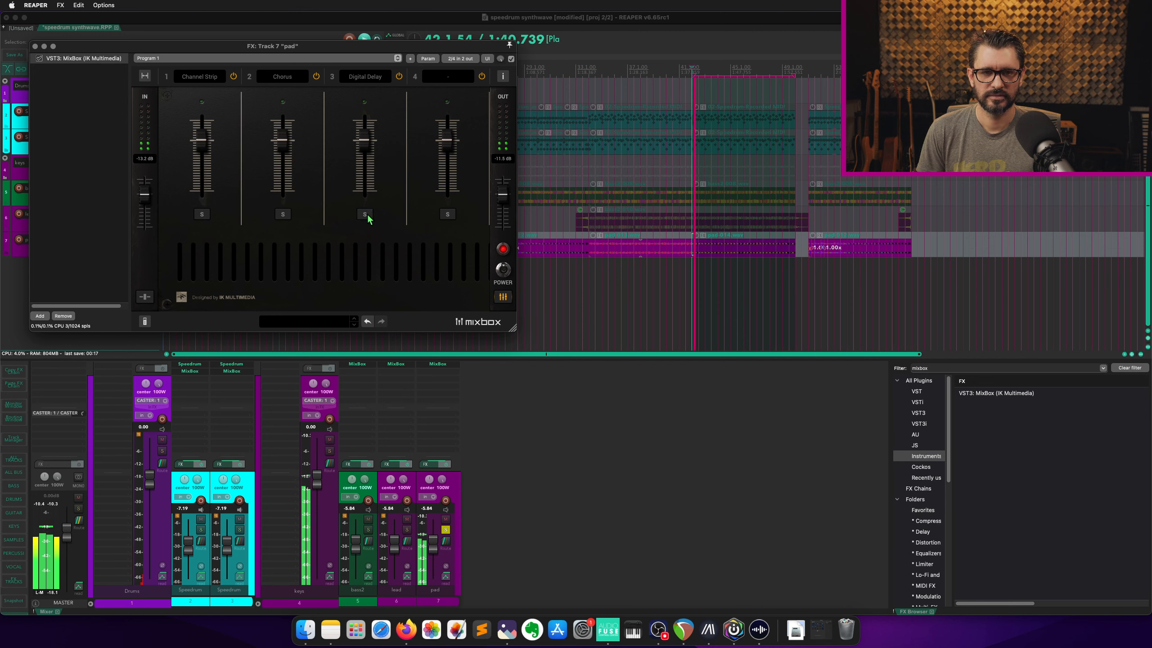
left_click(503, 298)
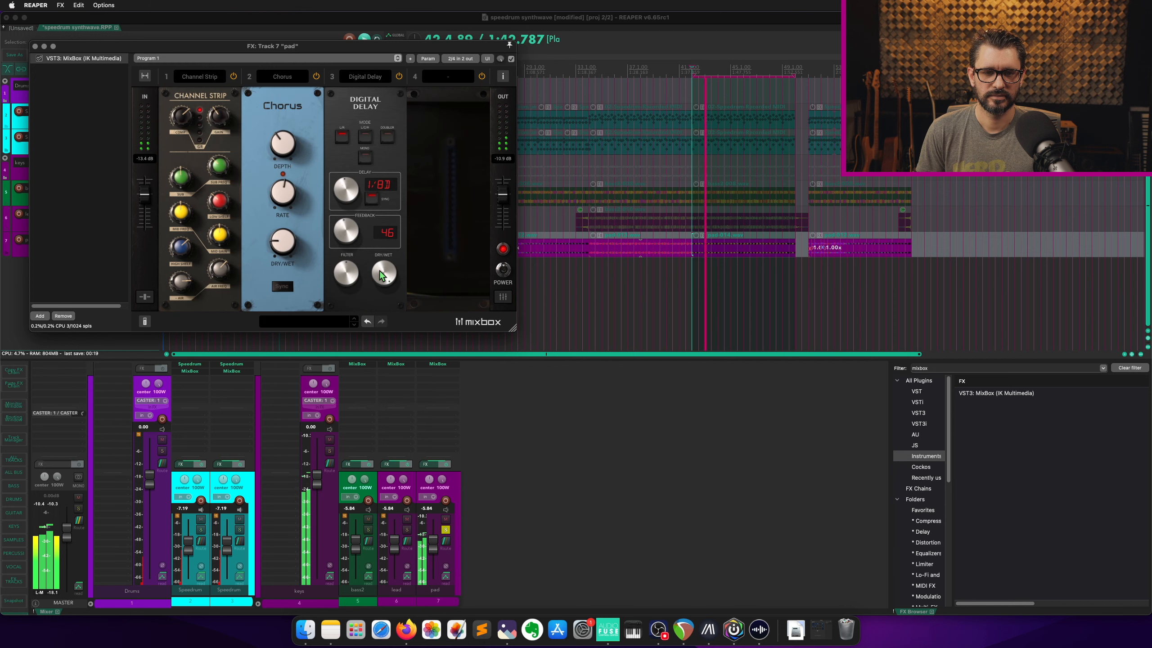
Readjust the Digital Delay's Dry/Wet to about 57%, unsolo the pad track, and play the full mix.
left_click_drag(380, 272, 389, 326)
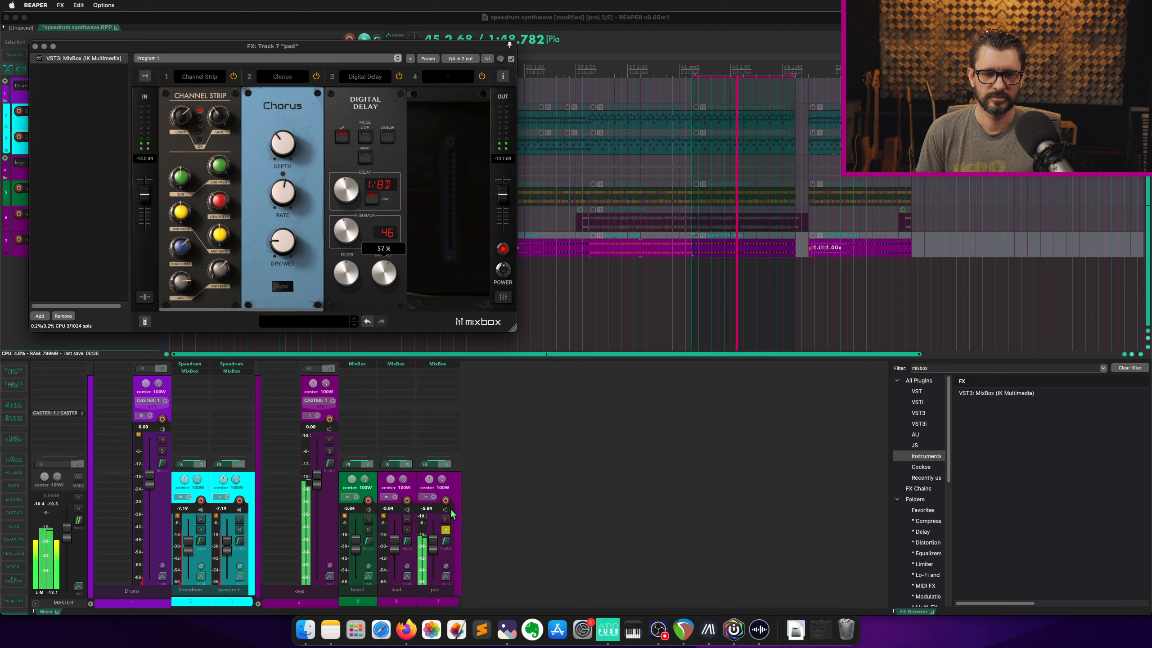
left_click(445, 529)
key("space")
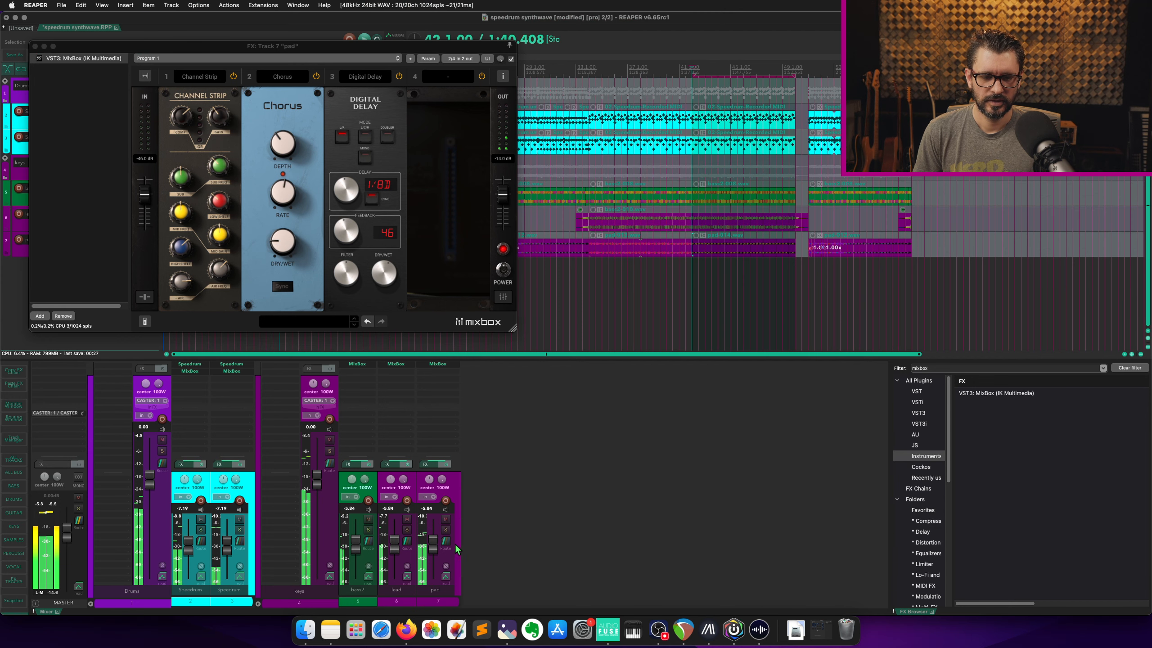
Pull the track faders down for a fresh balance and insert ReaLimit on the master track.
left_click(356, 544)
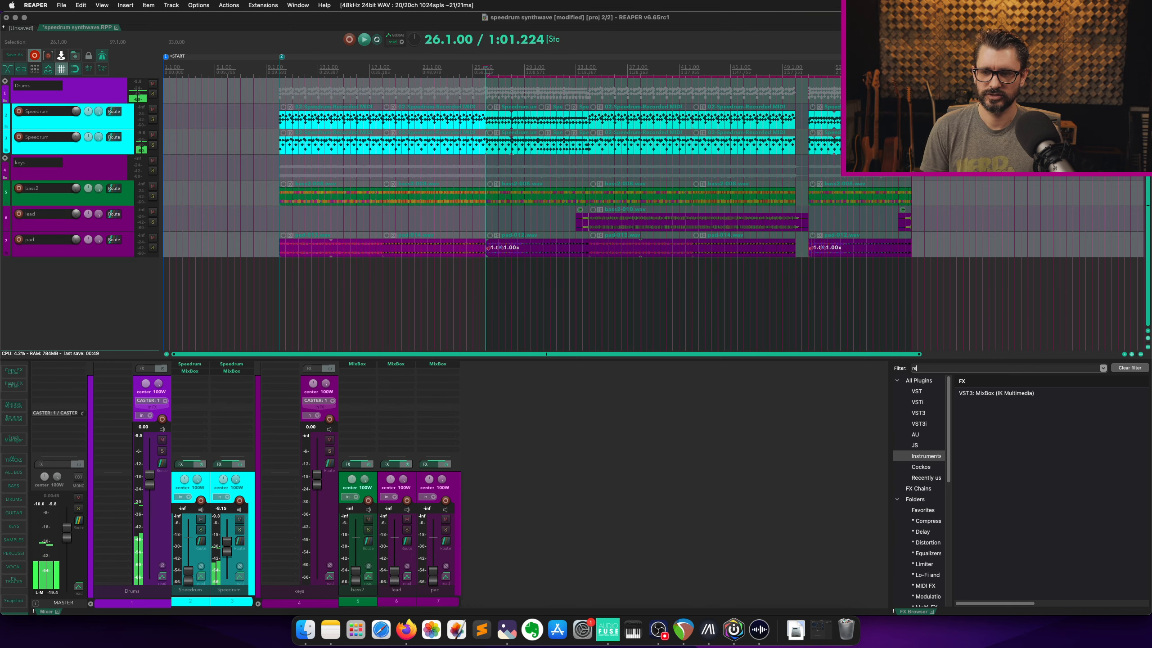
type("al")
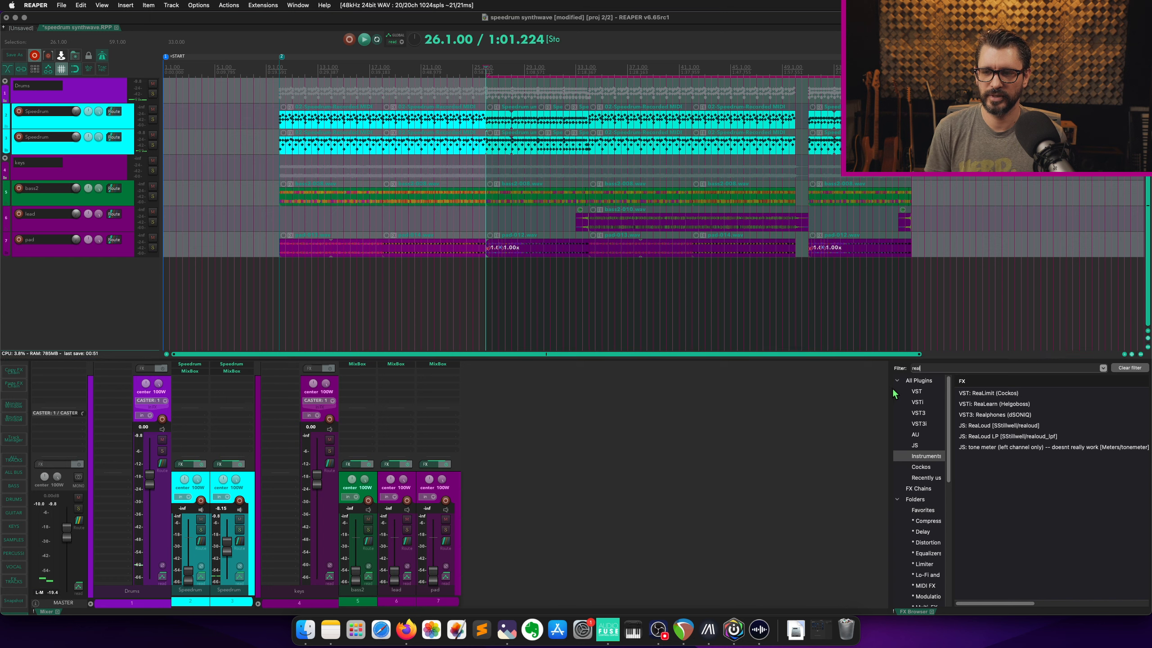
double_click(980, 394)
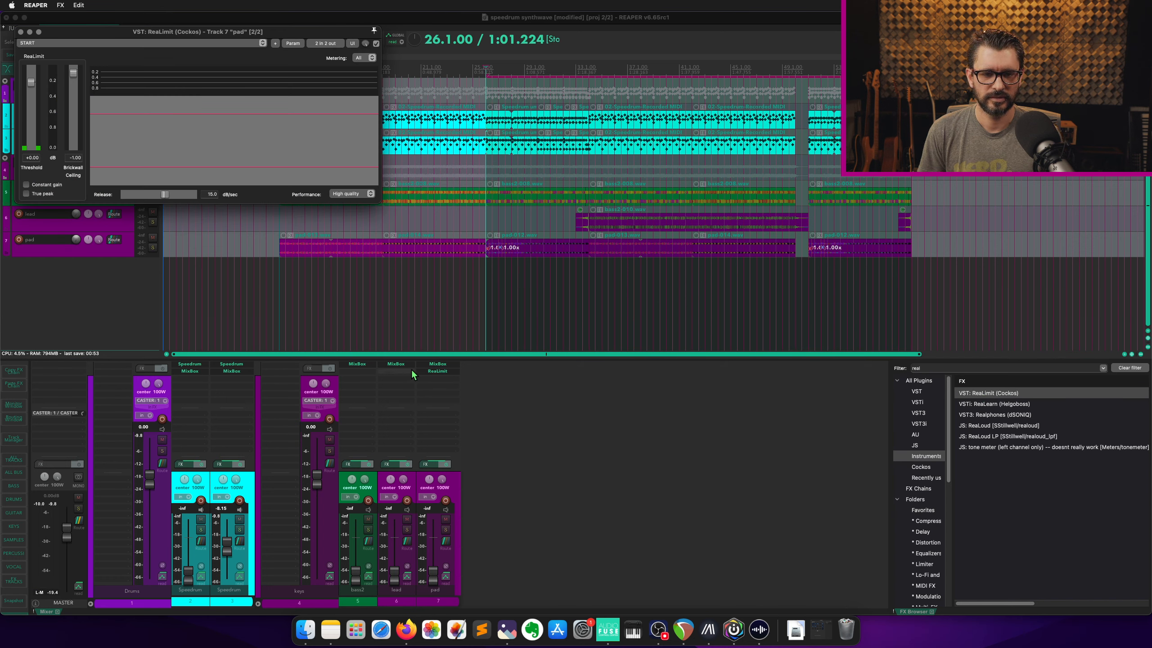
left_click_drag(428, 372, 56, 376)
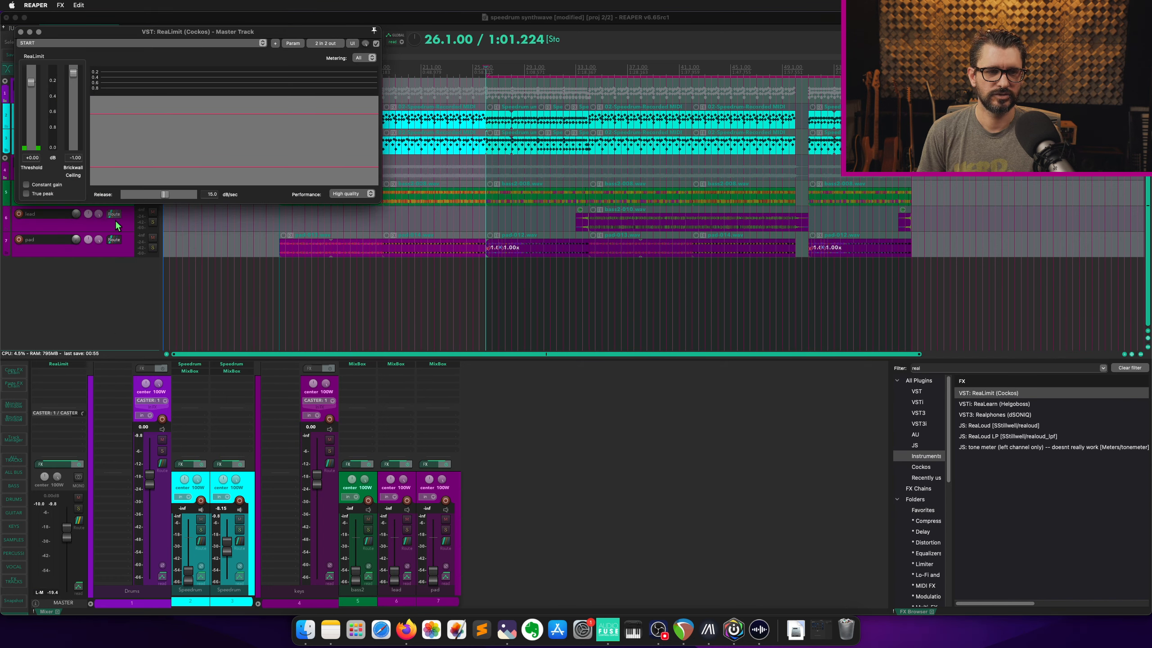
Start playback and balance the two Speedrum tracks, the second at about -1.70 dB and the first at about -9.41 dB.
left_click(387, 501)
key("space")
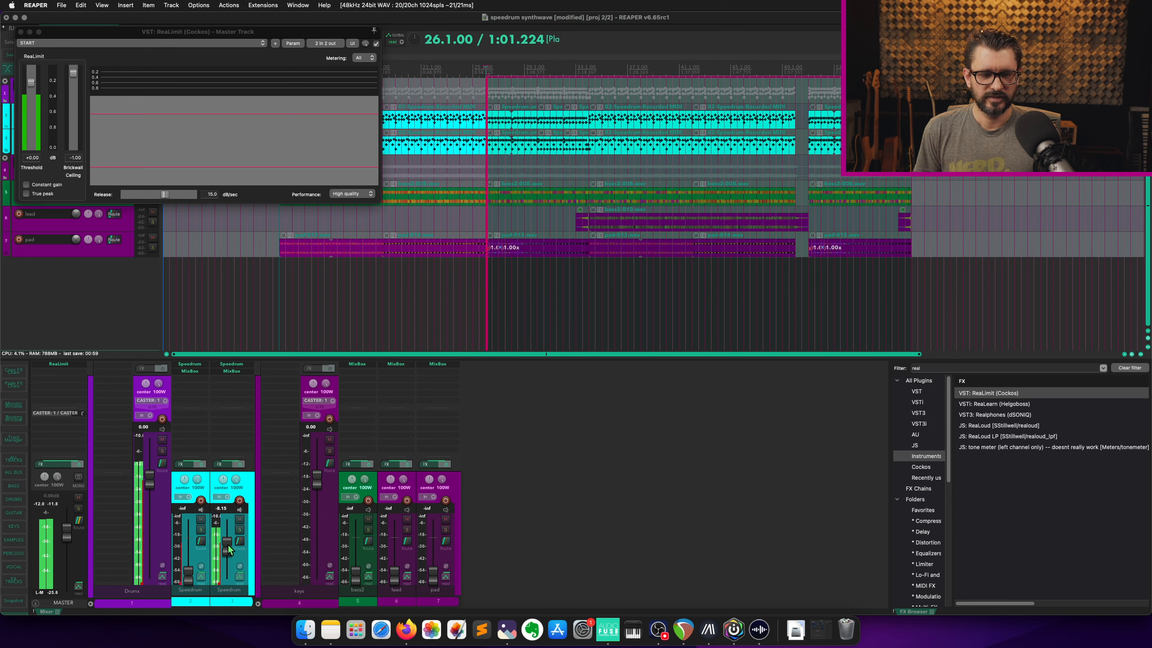
left_click_drag(227, 556, 231, 544)
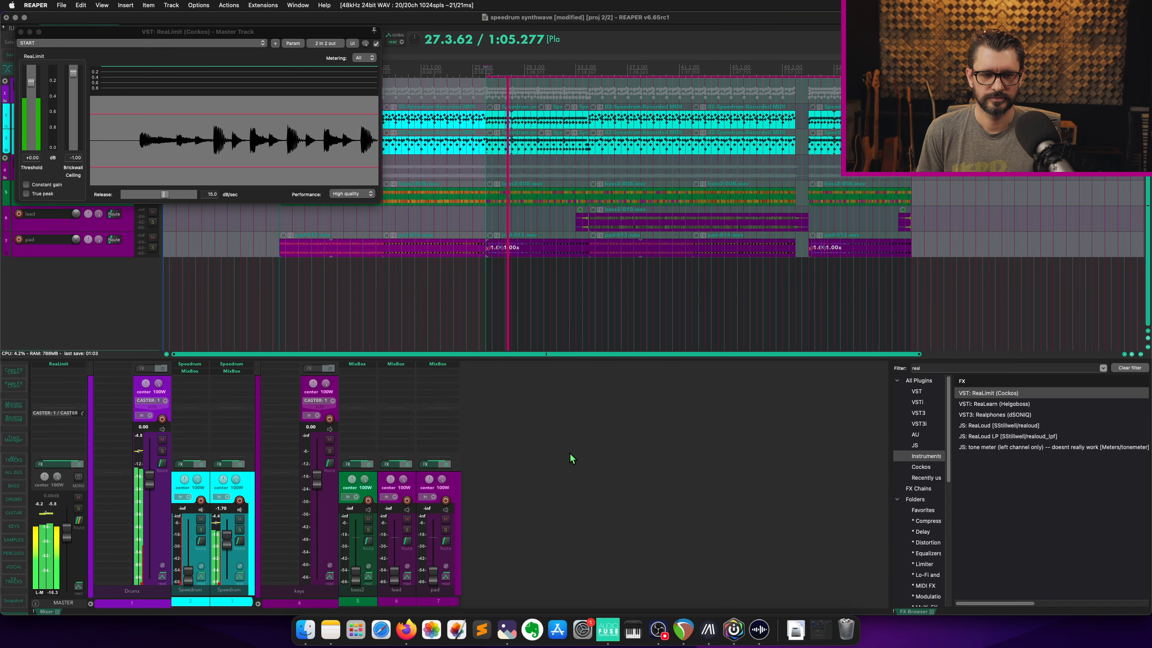
left_click_drag(189, 581, 198, 551)
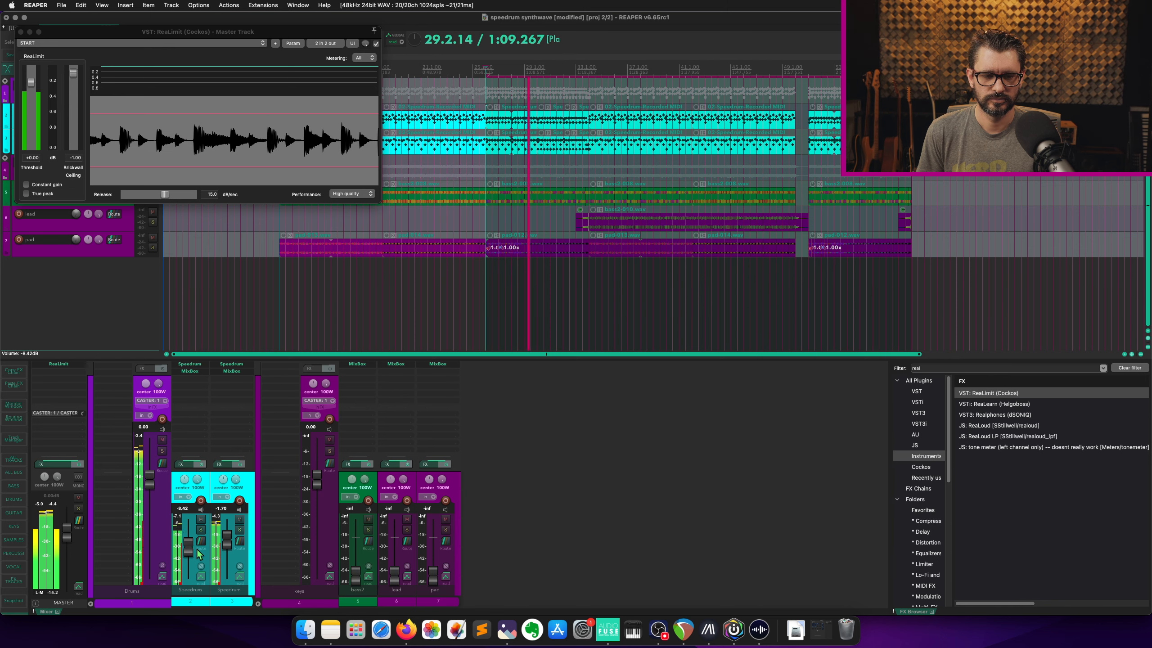
left_click_drag(197, 549, 198, 552)
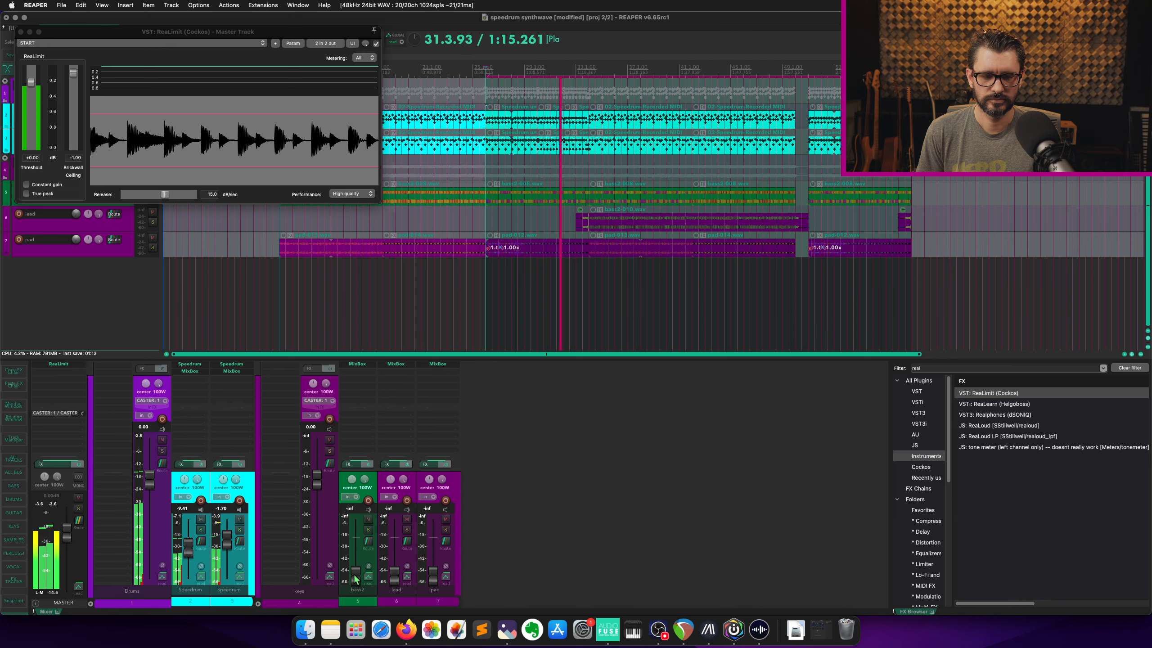
Raise the bass2 fader to about -8.42 dB and lower the Digital Reverb Mix in its MixBox.
left_click_drag(354, 574, 358, 545)
left_click(366, 364)
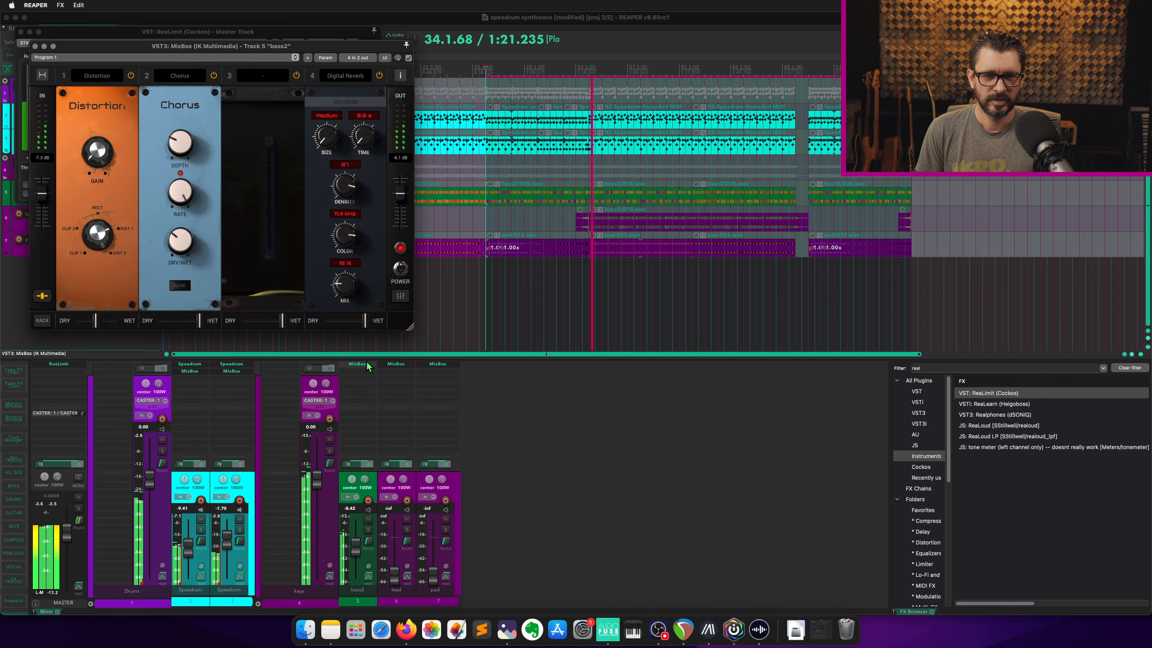
left_click_drag(349, 297, 351, 305)
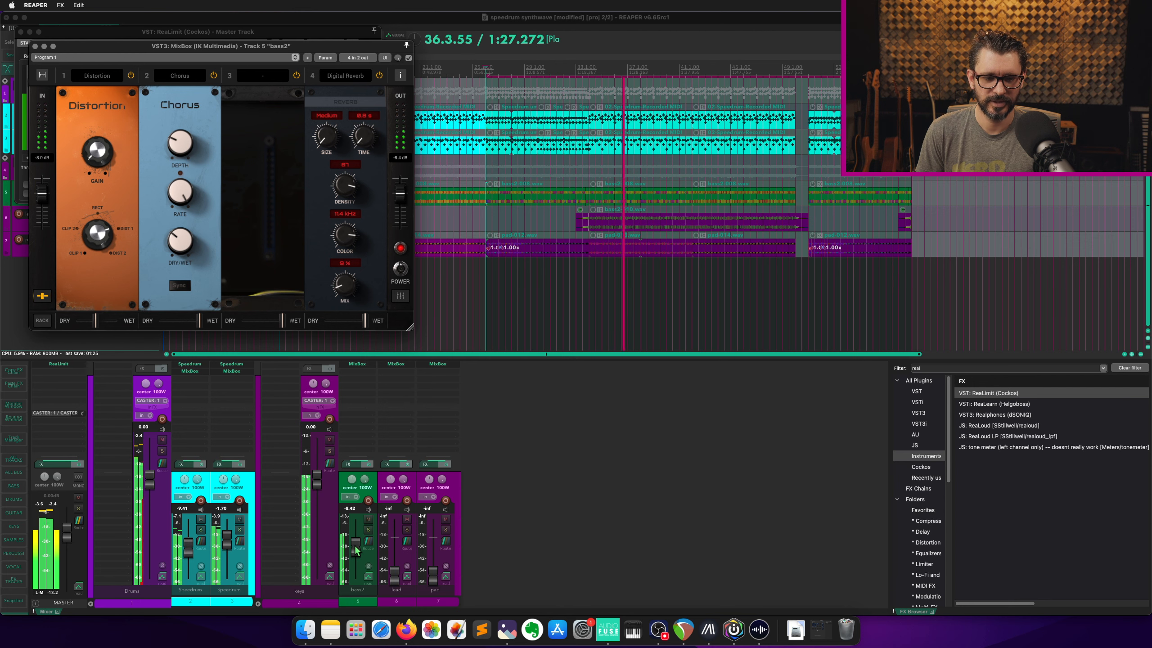
Balance the remaining faders: bass2 at about -8.92 dB, lead at about -10.8 dB and pad at about -1.18 dB.
left_click_drag(358, 546, 358, 547)
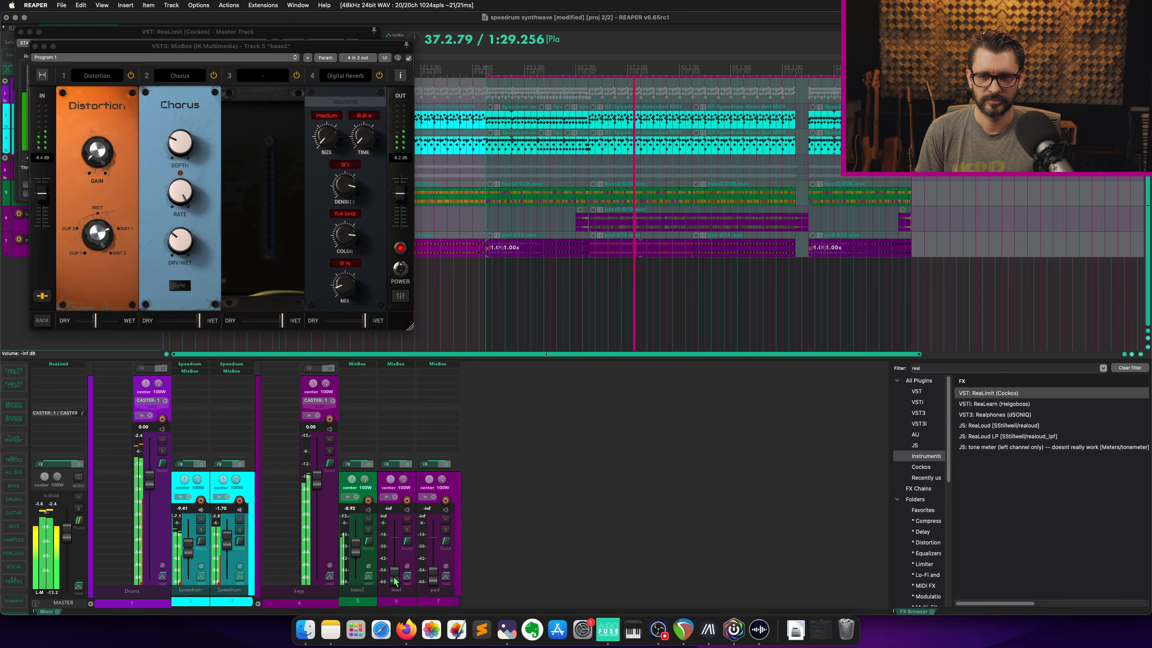
left_click_drag(399, 580, 395, 550)
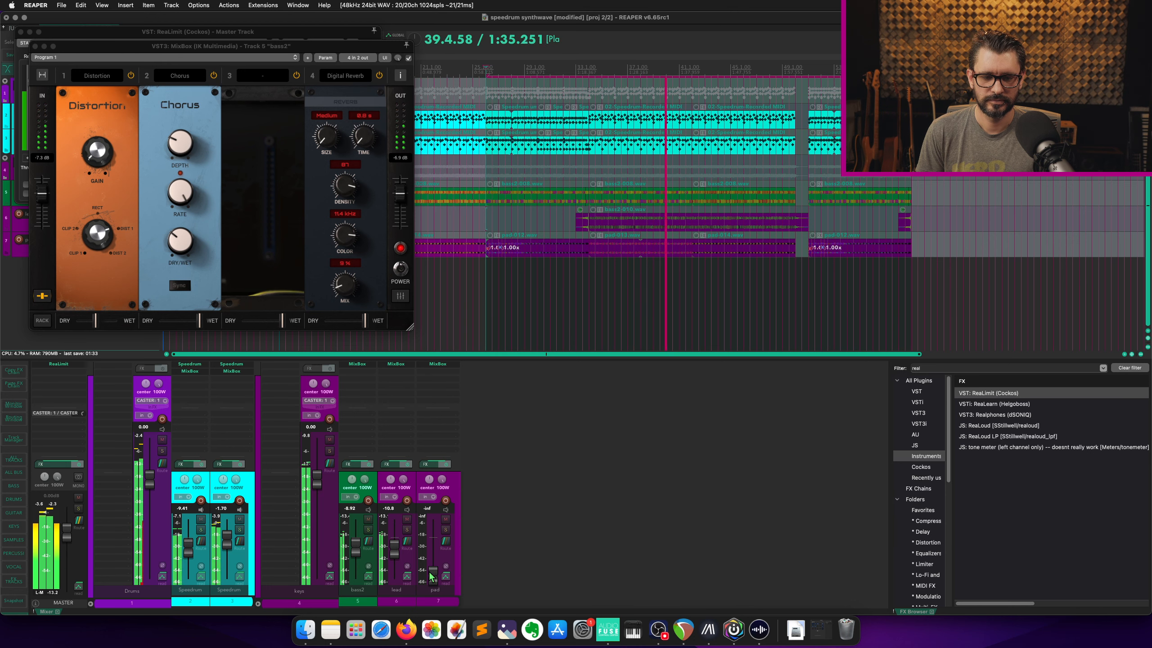
left_click_drag(433, 581, 435, 543)
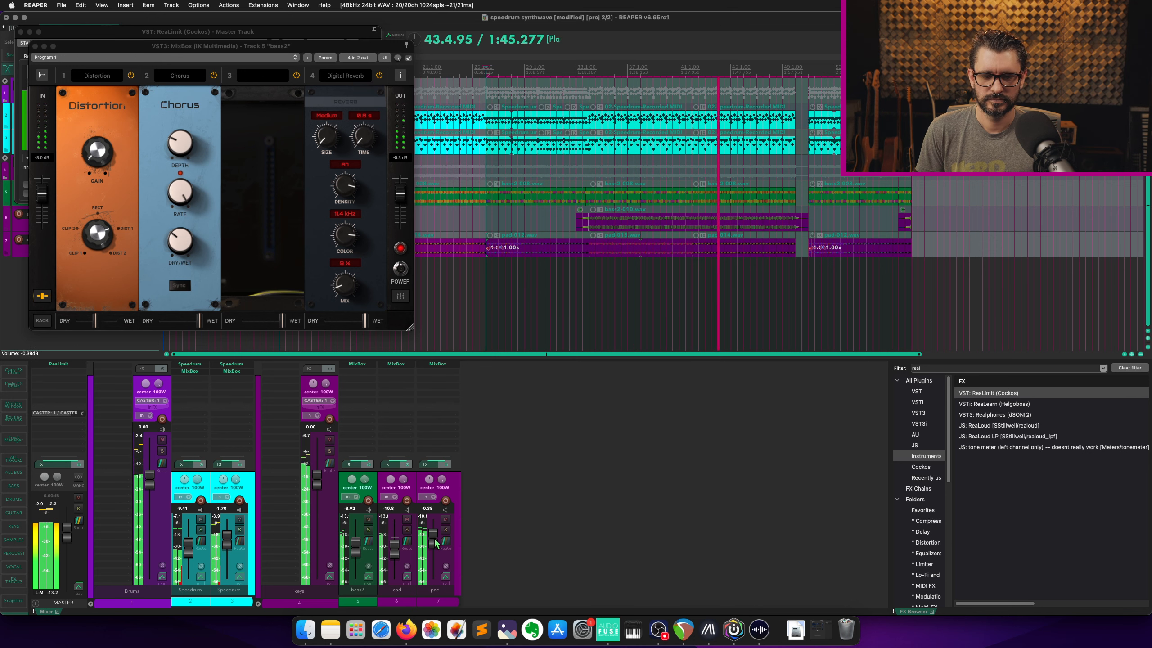
left_click_drag(435, 541, 435, 541)
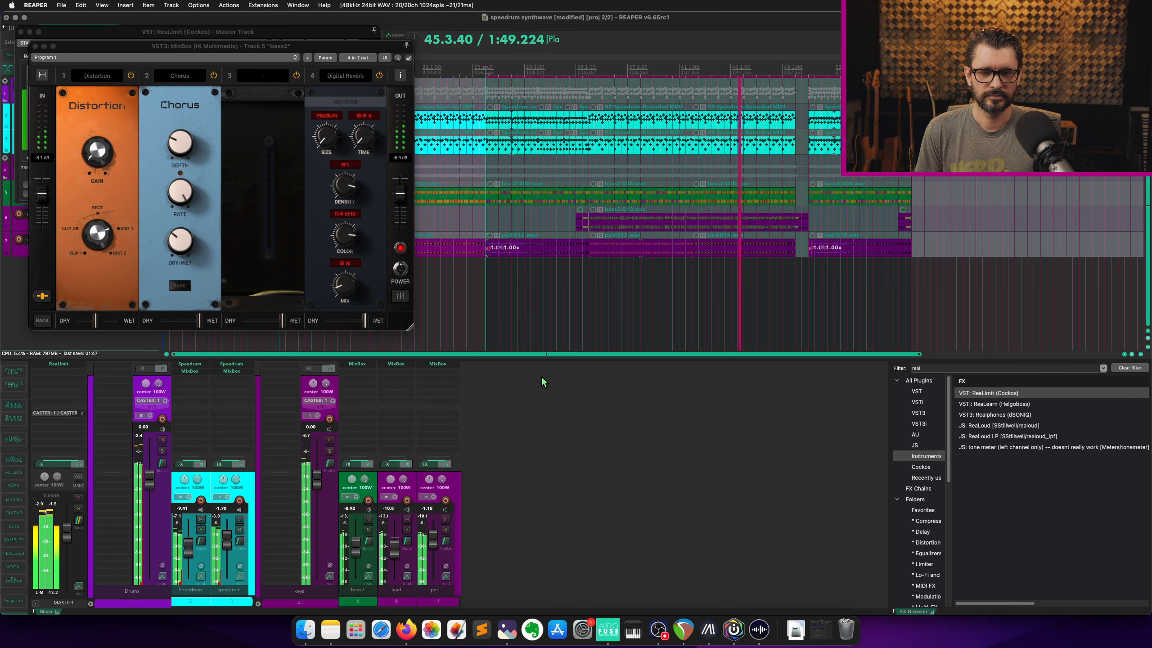
Close the bass2 MixBox, lower the master ReaLimit threshold to about -2.20 dB, then close the limiter and stop playback.
left_click(324, 47)
key("Escape")
left_click(315, 36)
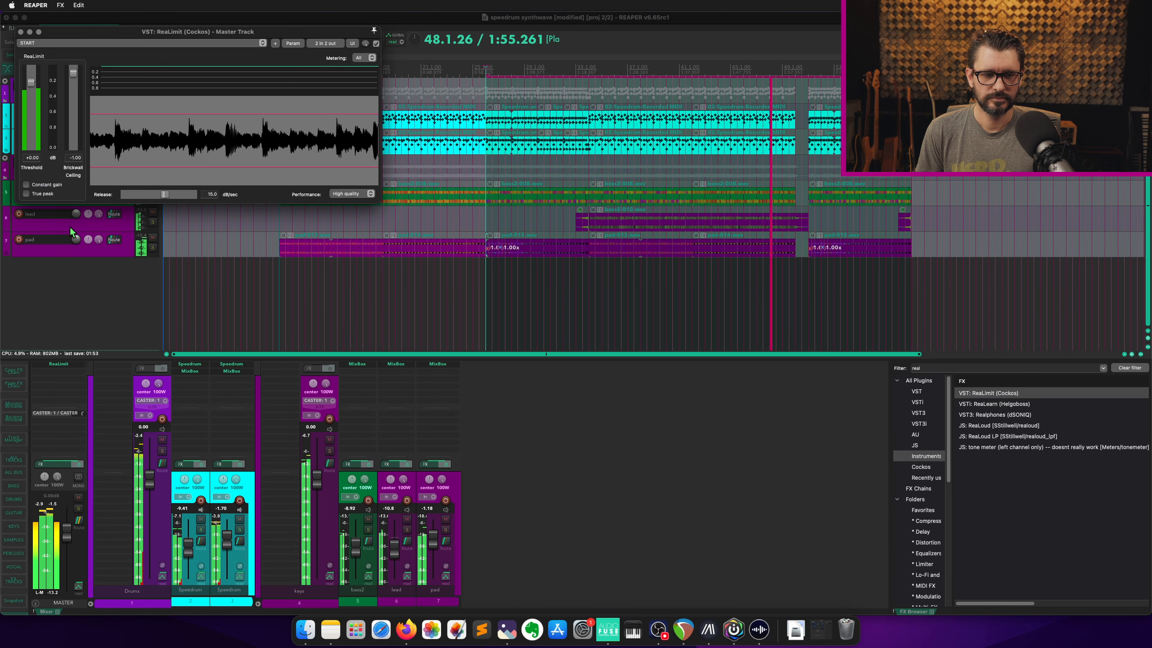
left_click_drag(29, 87, 30, 85)
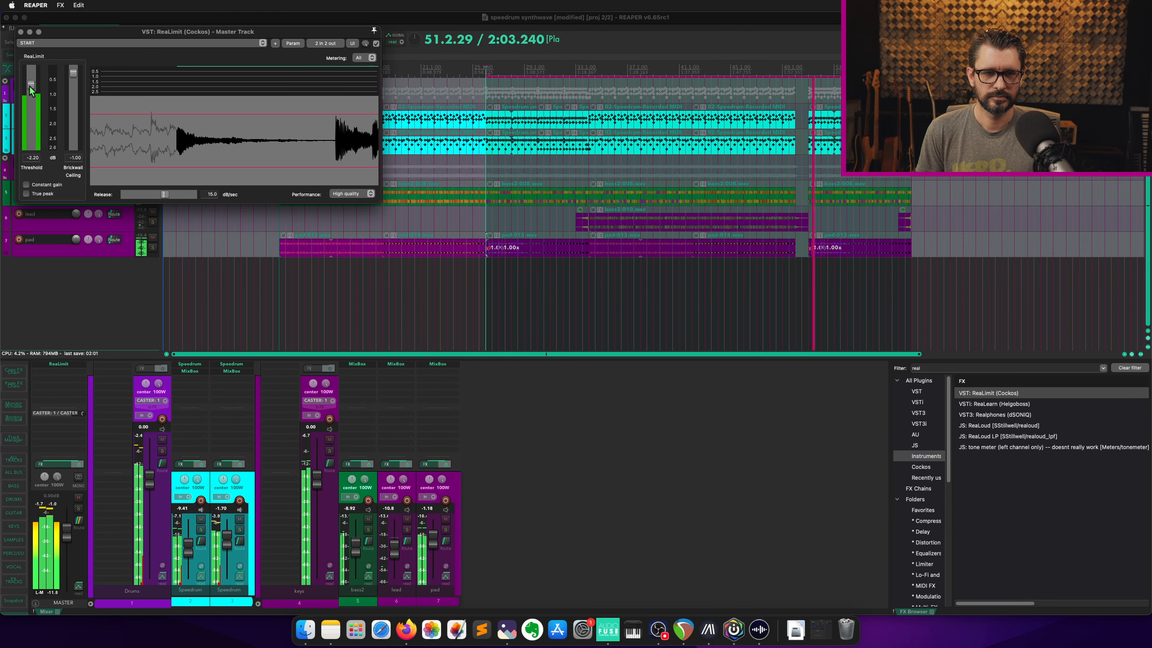
left_click_drag(74, 34, 83, 48)
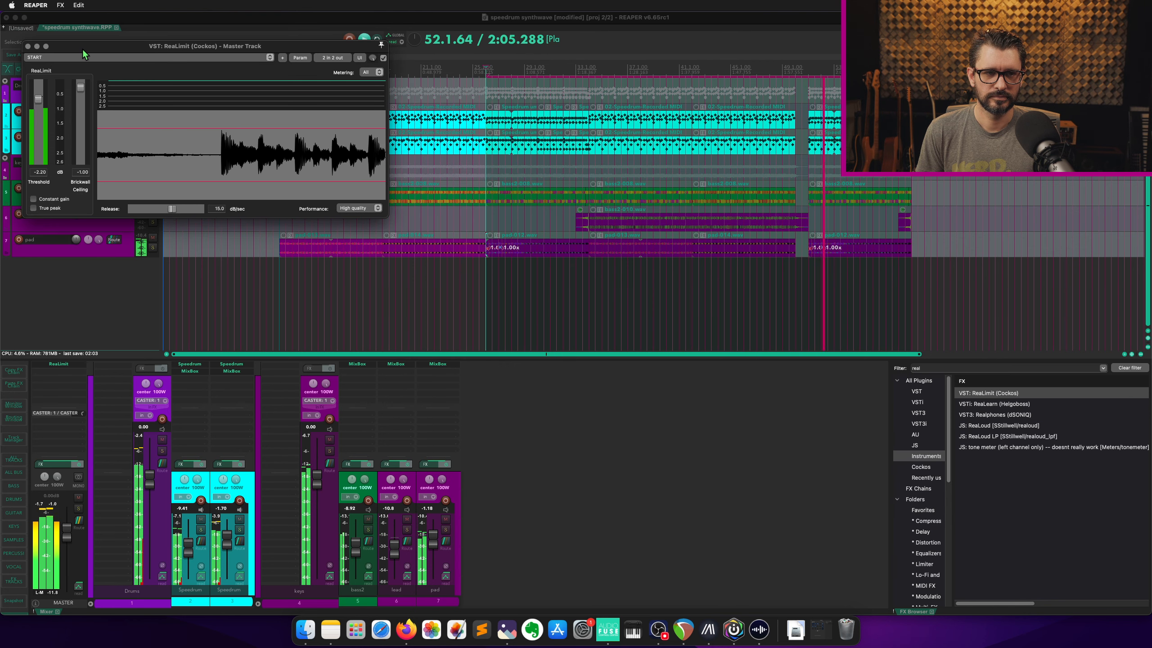
key("Escape")
key("space")
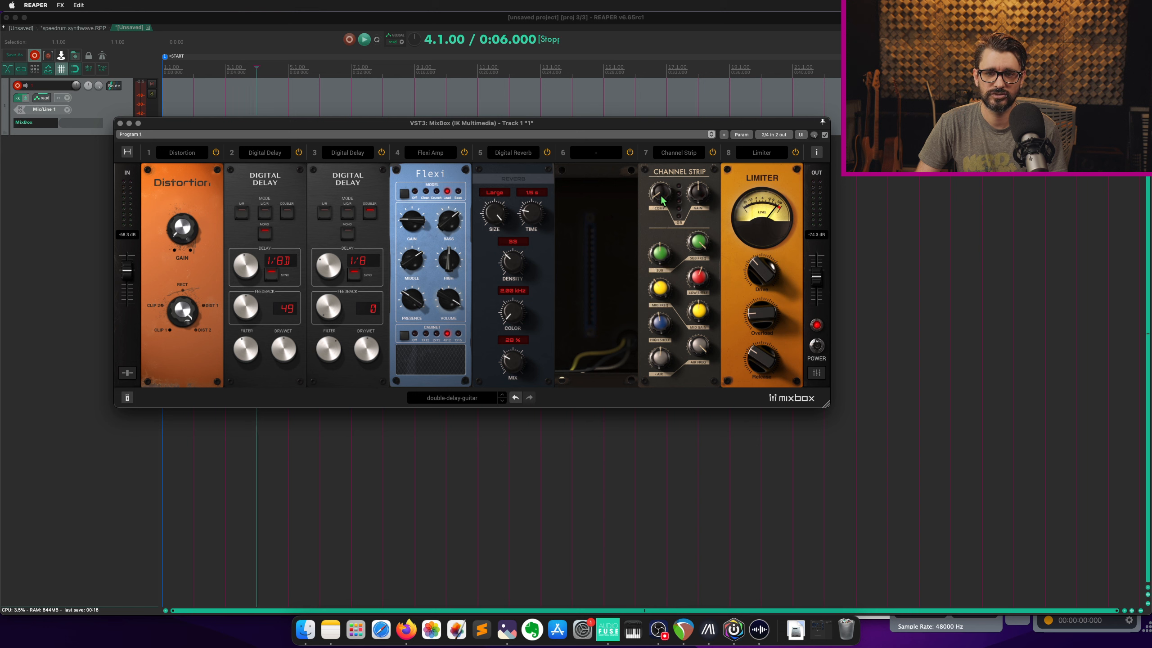
Load the USER preset Post-Rock-Guitar in the guitar track's MixBox.
mouse_move(662, 203)
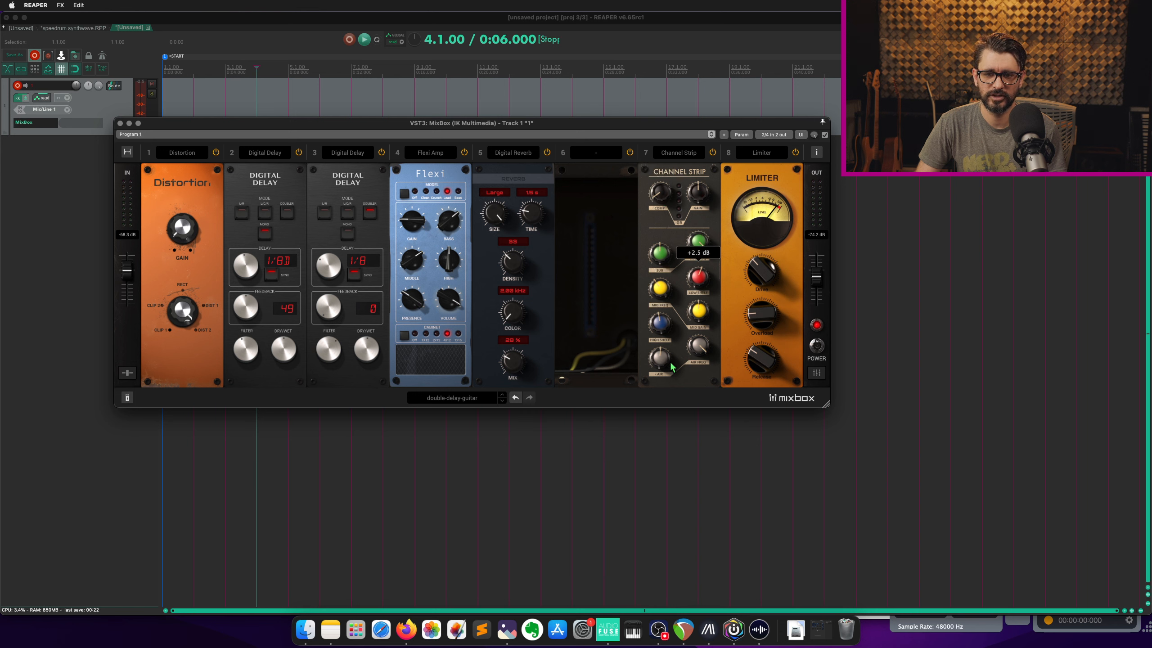
mouse_move(666, 377)
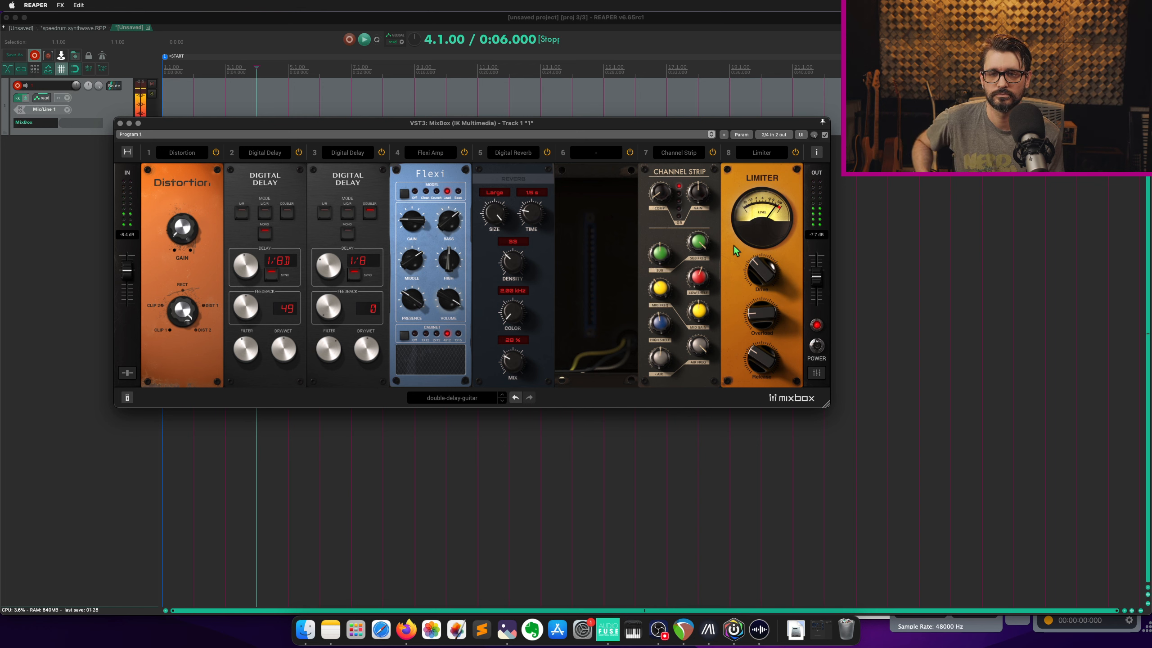
left_click(451, 398)
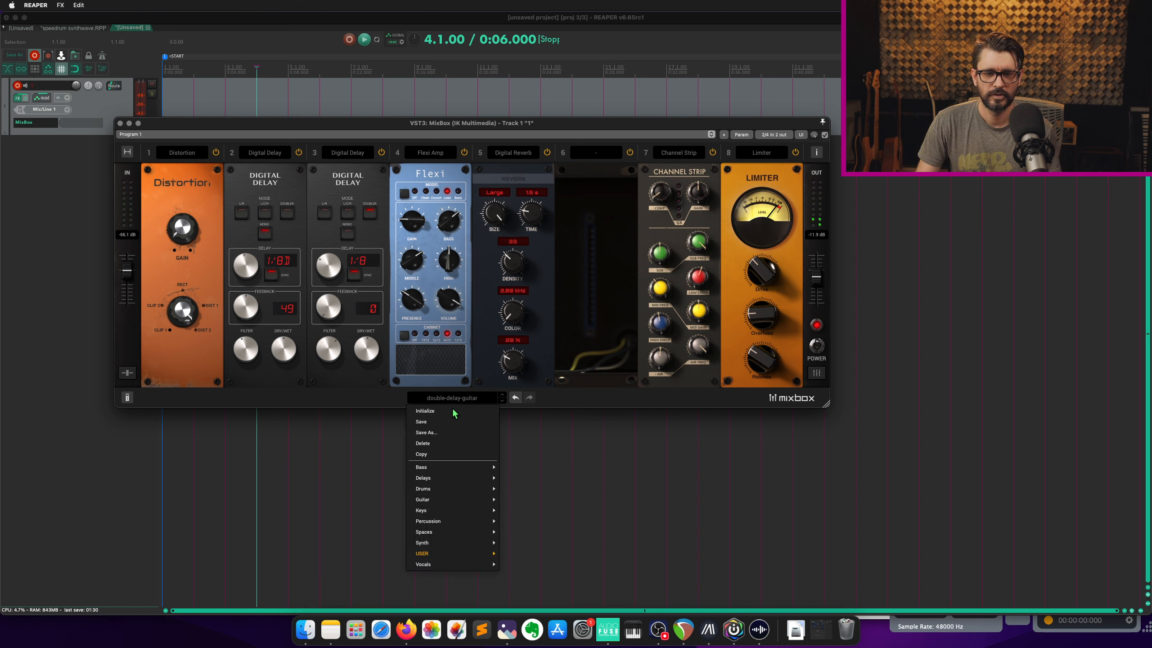
mouse_move(445, 553)
left_click(527, 554)
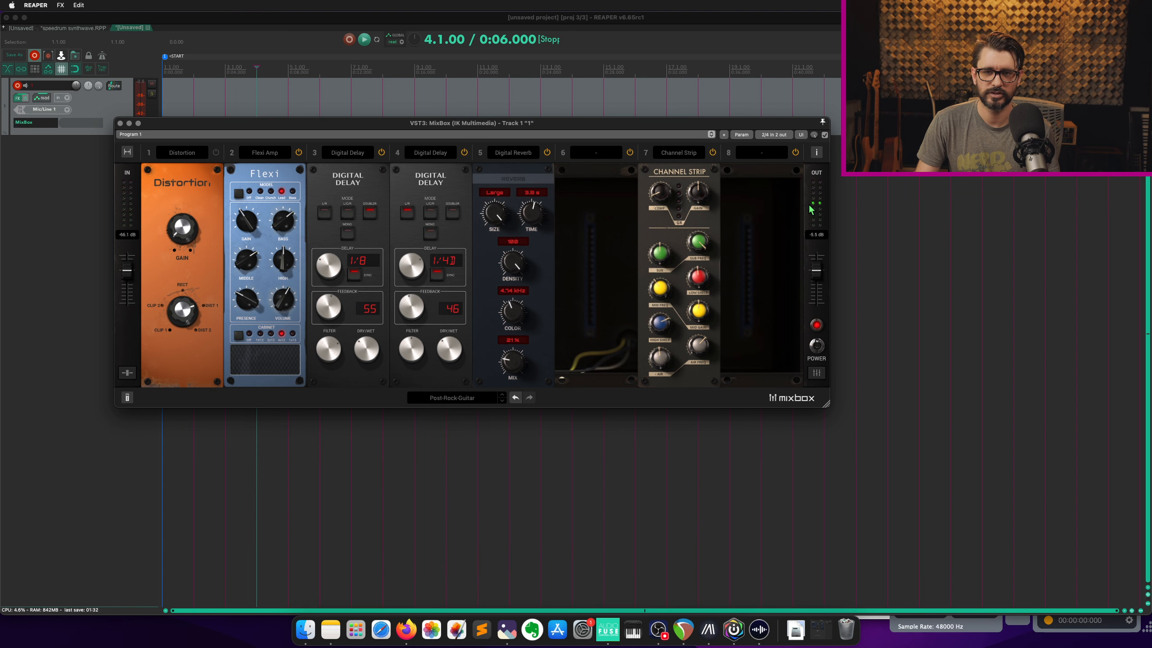
Add a Limiter in slot 8, set its uppermost knob to about -3.26 dB, and save the Post-Rock-Guitar preset.
left_click(767, 153)
mouse_move(770, 228)
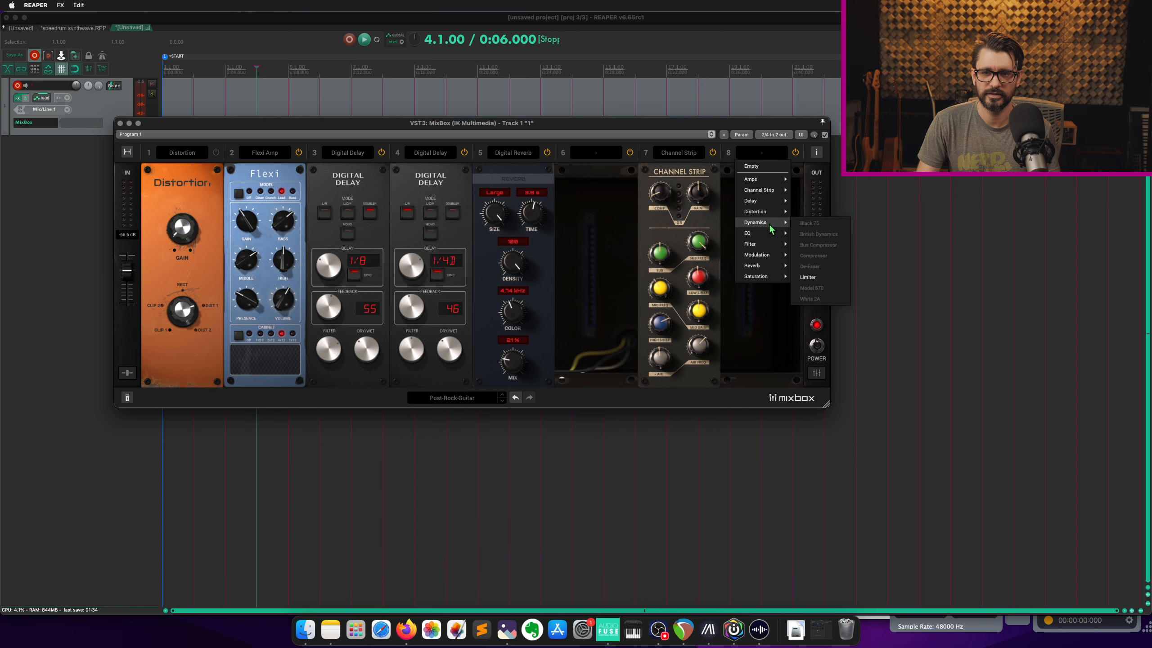
left_click(811, 277)
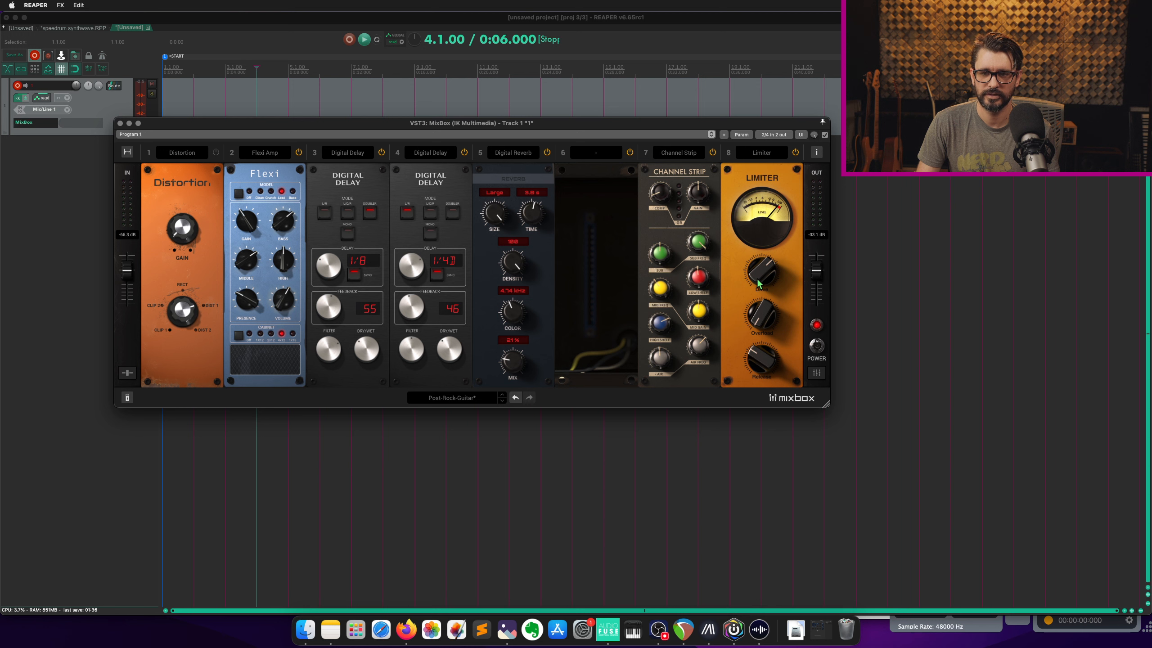
mouse_move(757, 281)
left_mouse_down()
mouse_move(761, 323)
mouse_move(763, 298)
left_mouse_up()
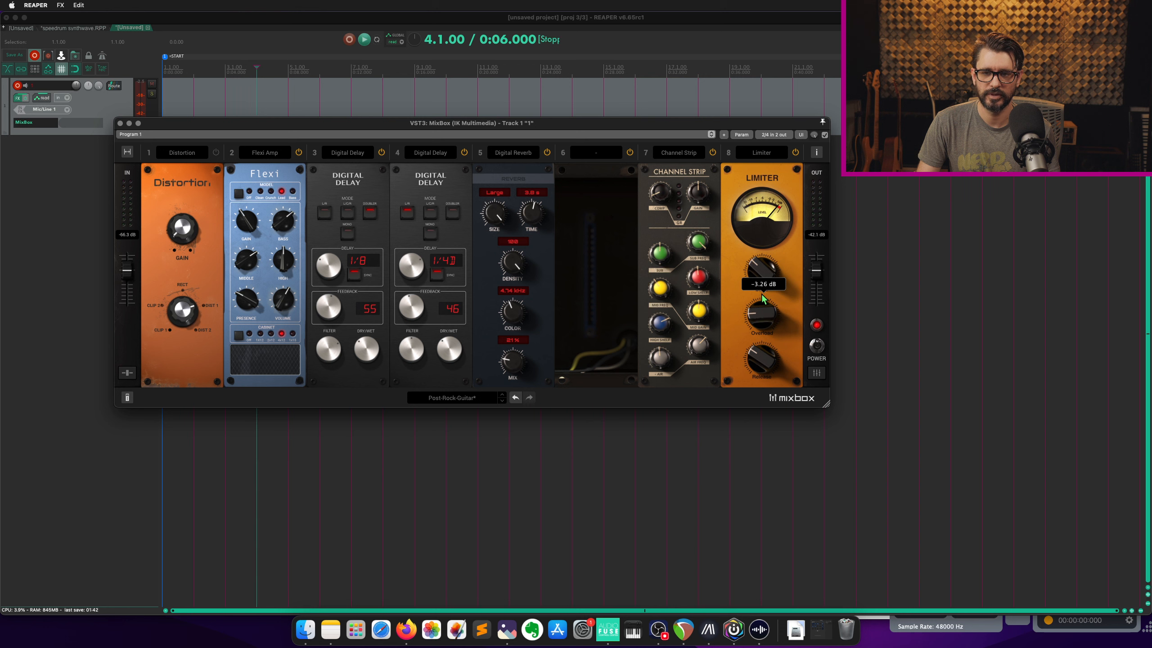
left_click(442, 398)
left_click(443, 424)
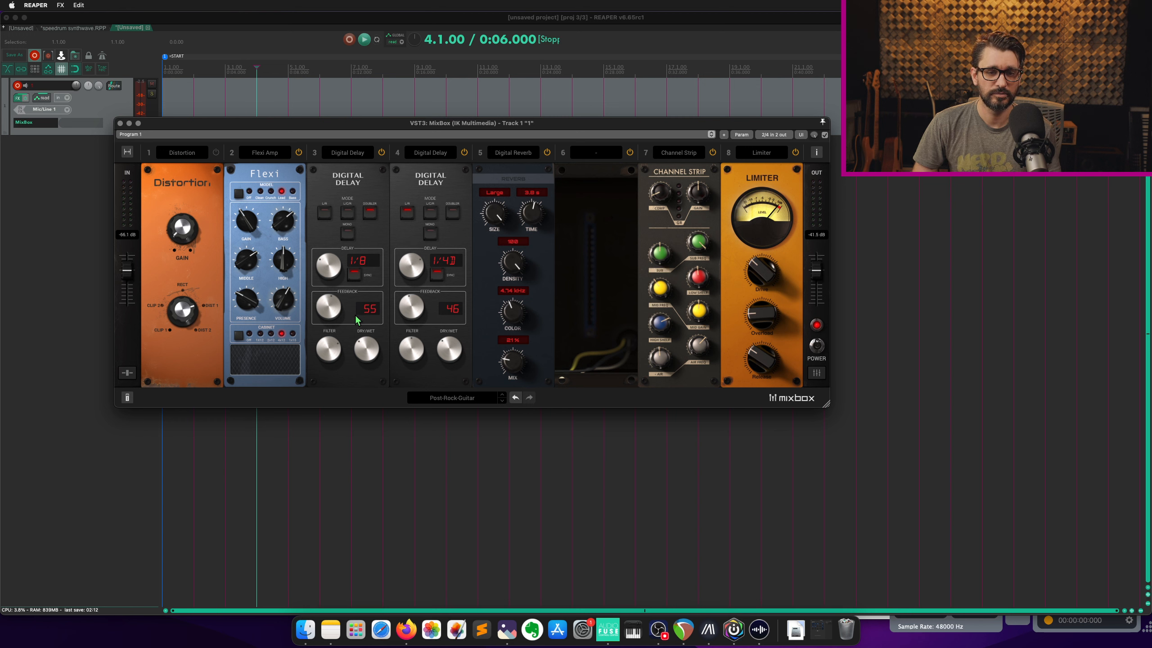
Adjust the first knob at the top of the Channel Strip module to about +1.6 dB.
mouse_move(362, 350)
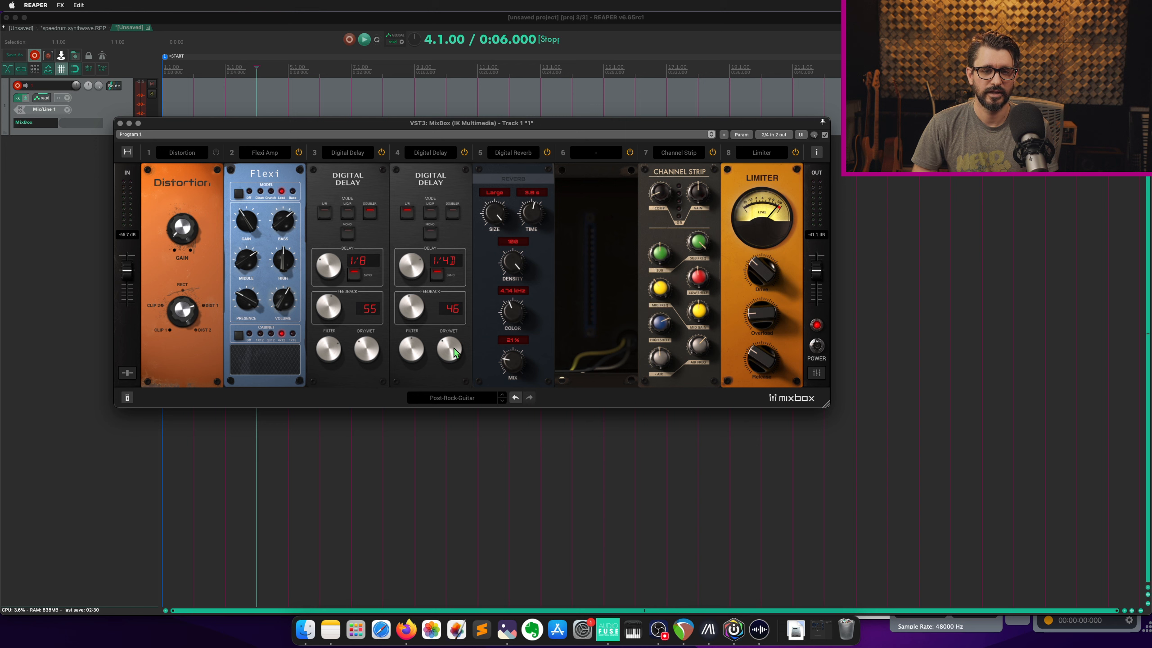
mouse_move(455, 353)
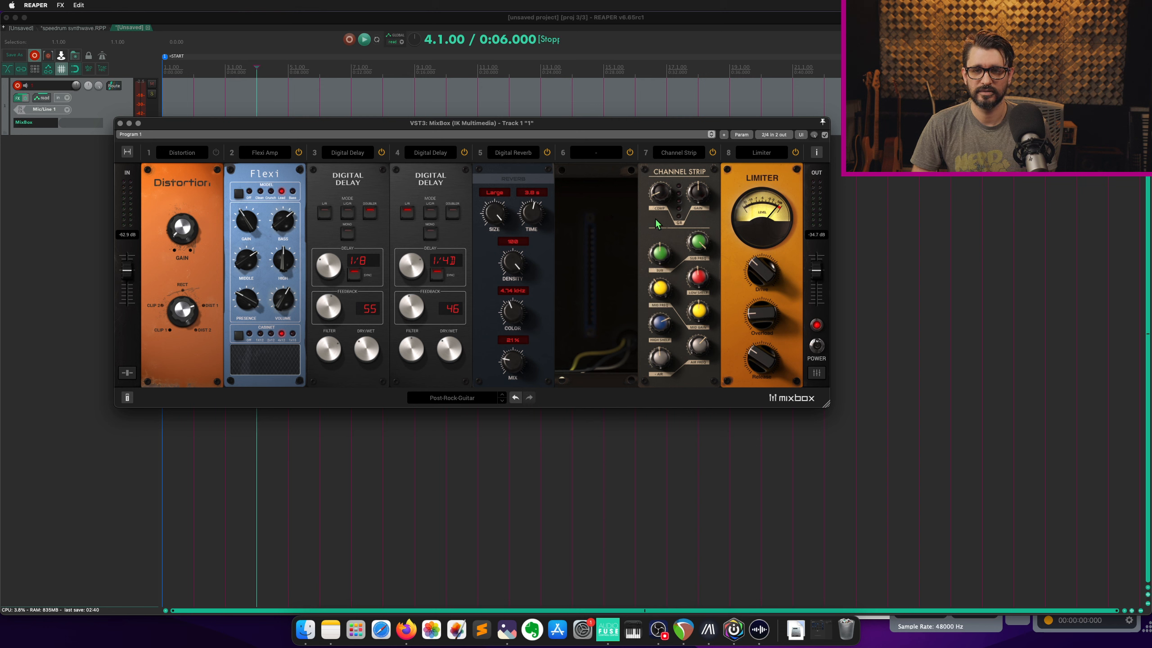
left_click(657, 199)
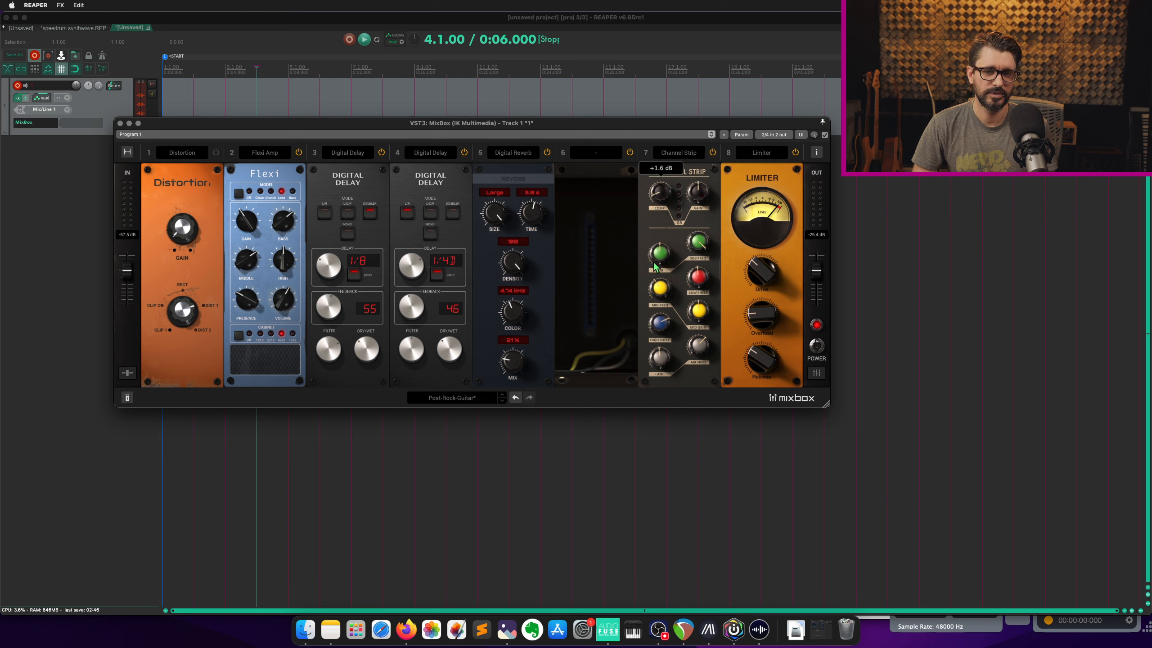